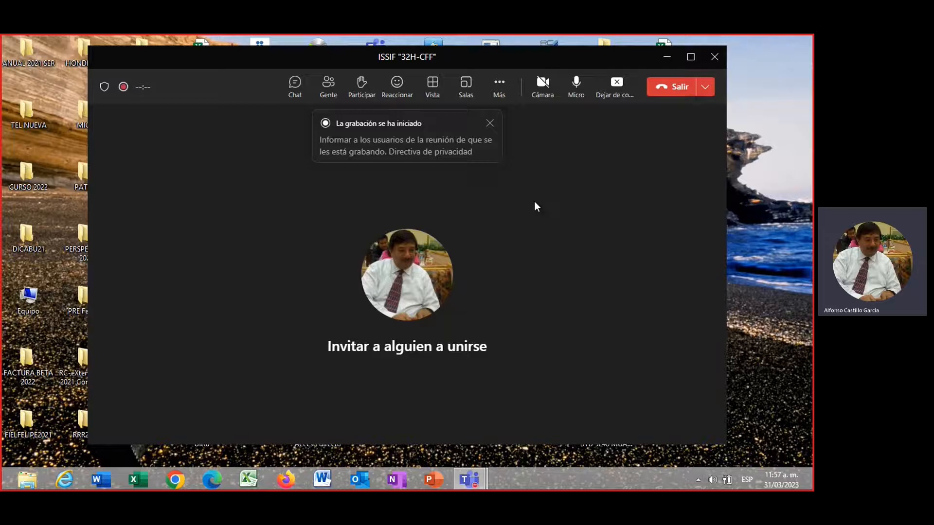
Run the AUDI2023 audit application and select the user Informatica Contable Administrativa Empresarial, S. A. de C. V., accepting the licence notice.
{"action": "left_click", "coordinate": [666, 58]}
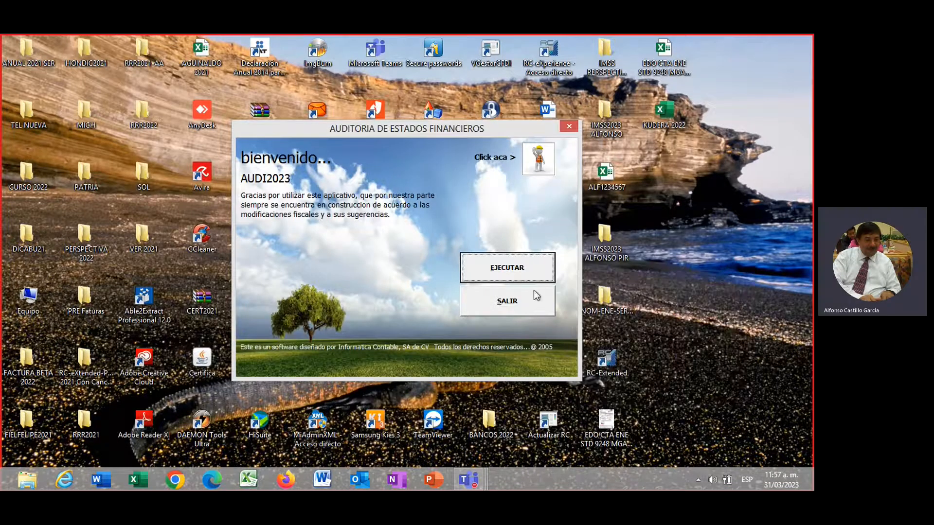
{"action": "left_click", "coordinate": [508, 268]}
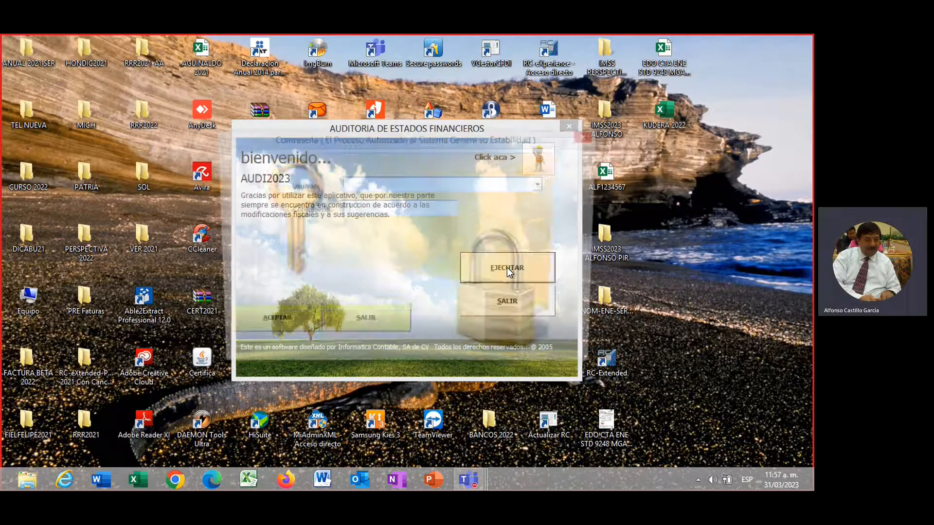
{"action": "left_click", "coordinate": [544, 184]}
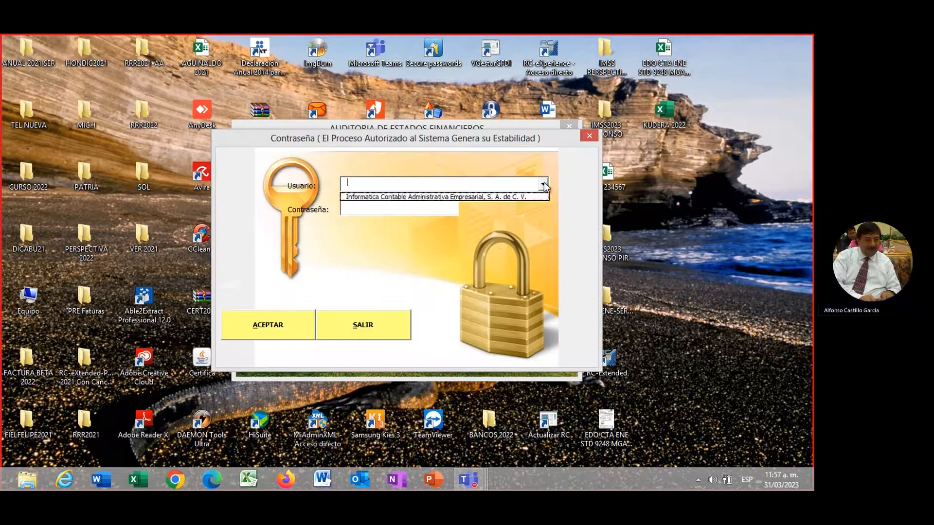
{"action": "left_click", "coordinate": [392, 197]}
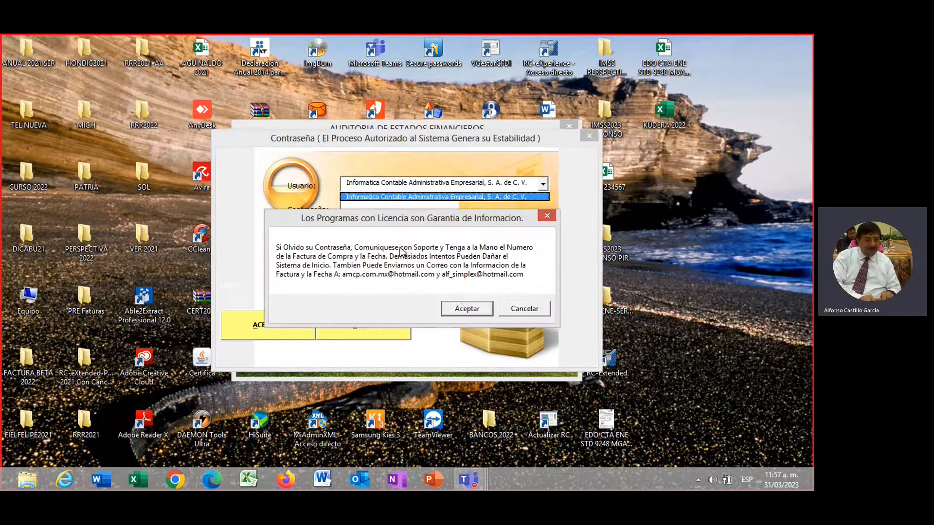
{"action": "left_click", "coordinate": [456, 308]}
{"action": "left_click", "coordinate": [455, 294]}
Enter the account password in the Contraseña field and log in.
{"action": "left_click", "coordinate": [353, 208]}
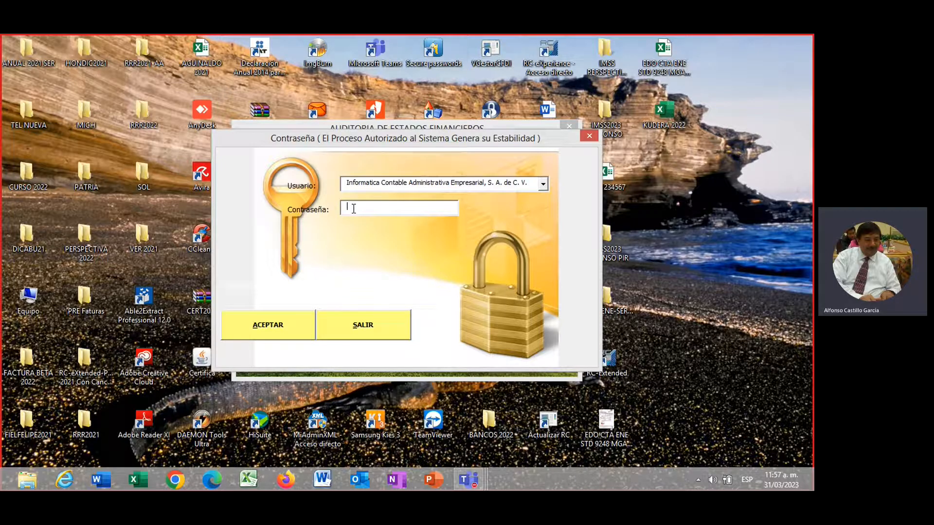
{"action": "type", "text": "************"}
{"action": "left_click", "coordinate": [278, 331]}
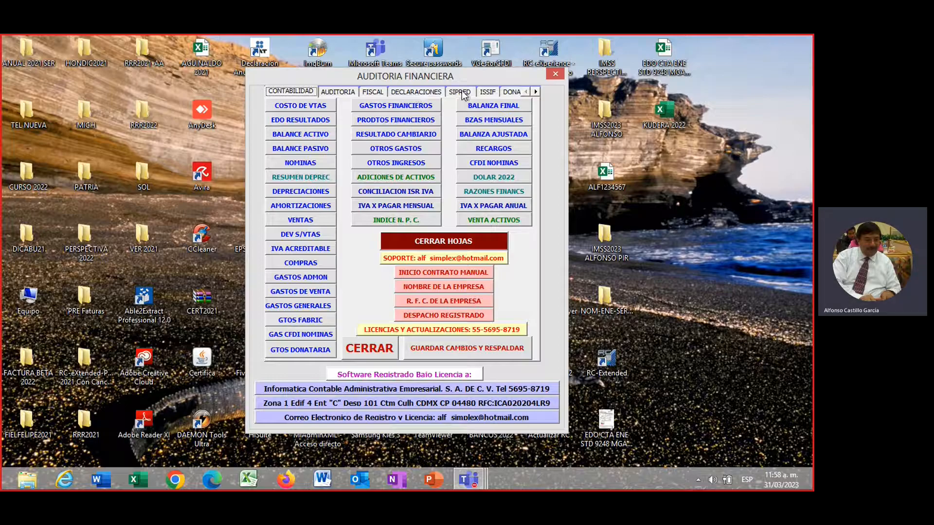
Compare the ISSIF apartados with the SIPRED anexos in the AUDITORIA FINANCIERA menu, finishing on the ISSIF list.
{"action": "left_click", "coordinate": [491, 93]}
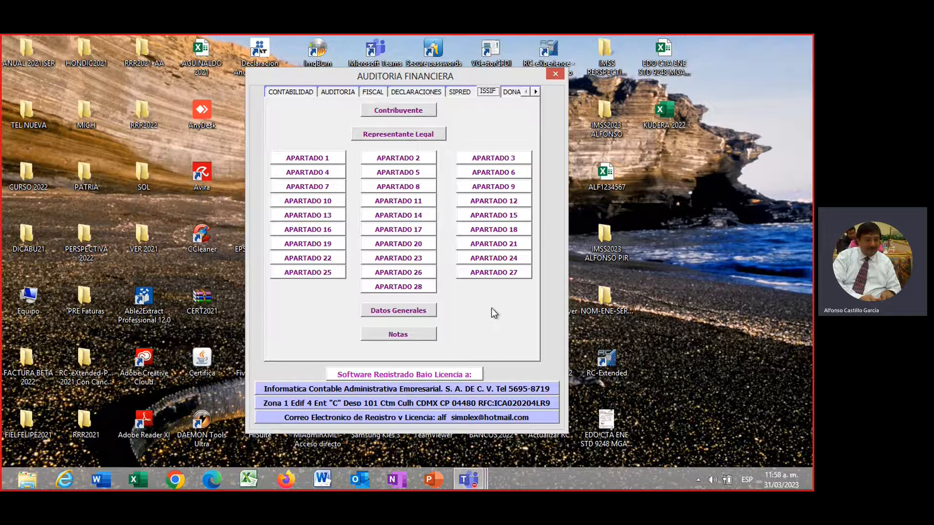
{"action": "left_click", "coordinate": [461, 94]}
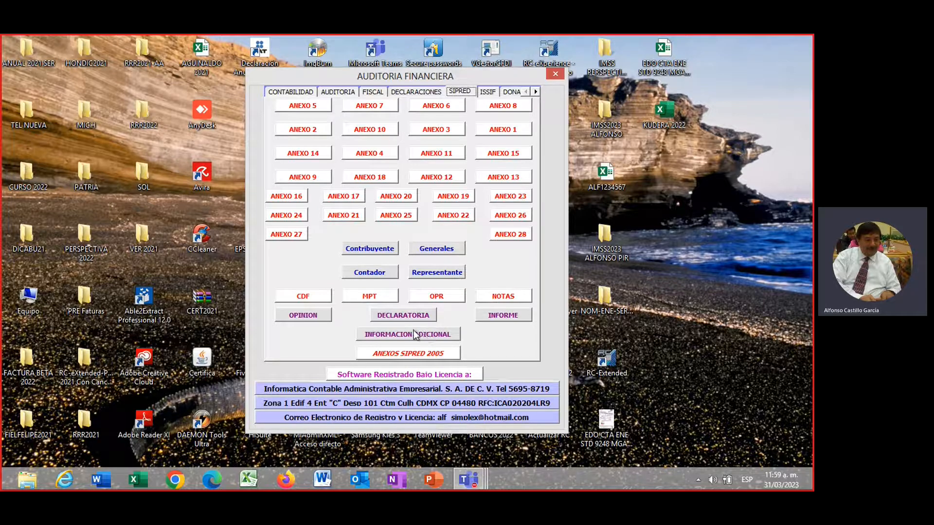
{"action": "left_click", "coordinate": [488, 93]}
{"action": "left_click", "coordinate": [470, 94]}
{"action": "left_click", "coordinate": [488, 92]}
{"action": "left_click", "coordinate": [467, 93]}
{"action": "left_click", "coordinate": [488, 92]}
{"action": "left_click", "coordinate": [460, 93]}
{"action": "left_click", "coordinate": [491, 93]}
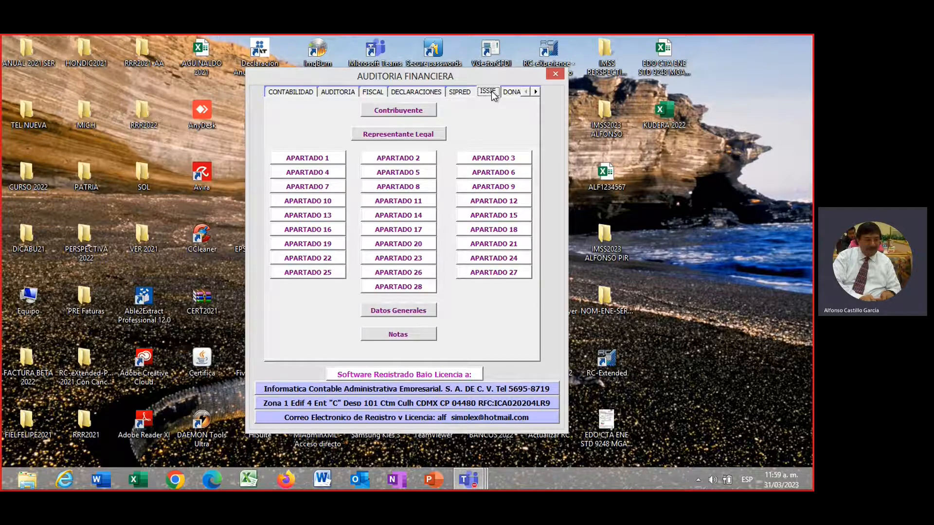
Open APARTADO 1 of the ISSIF and review the taxpayer, legal representative and general data sections of the IAD sheet.
{"action": "left_click", "coordinate": [316, 159]}
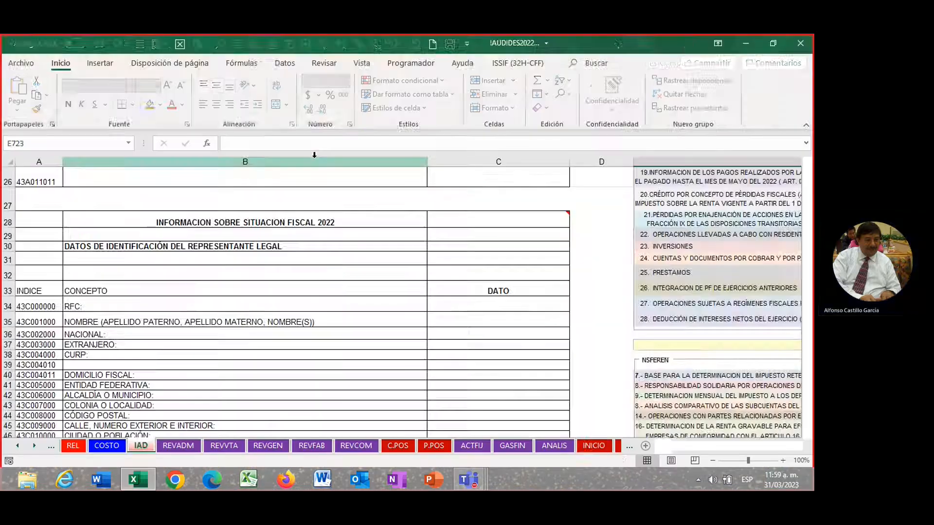
{"action": "left_click", "coordinate": [436, 278]}
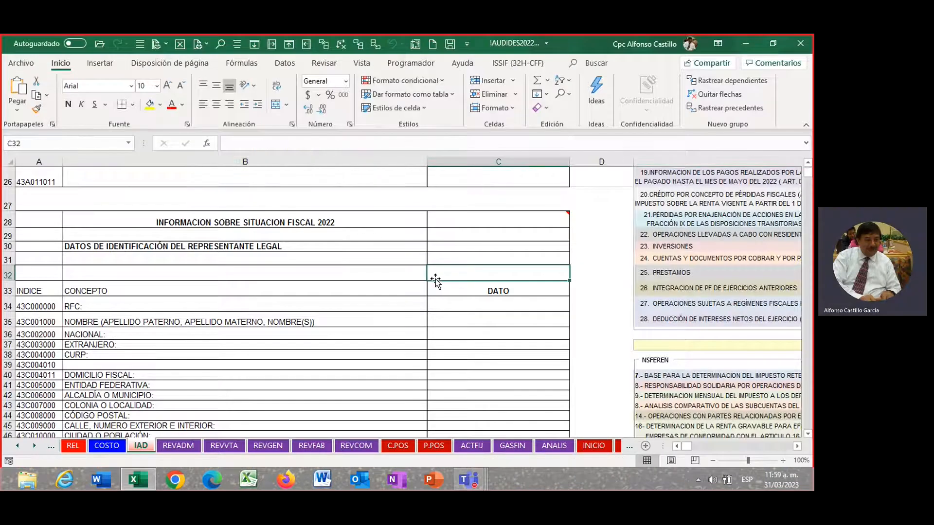
{"action": "scroll", "coordinate": [309, 298], "scroll_direction": "down", "scroll_amount": 4}
{"action": "scroll", "coordinate": [309, 298], "scroll_direction": "down", "scroll_amount": 20}
{"action": "scroll", "coordinate": [309, 296], "scroll_direction": "up", "scroll_amount": 20}
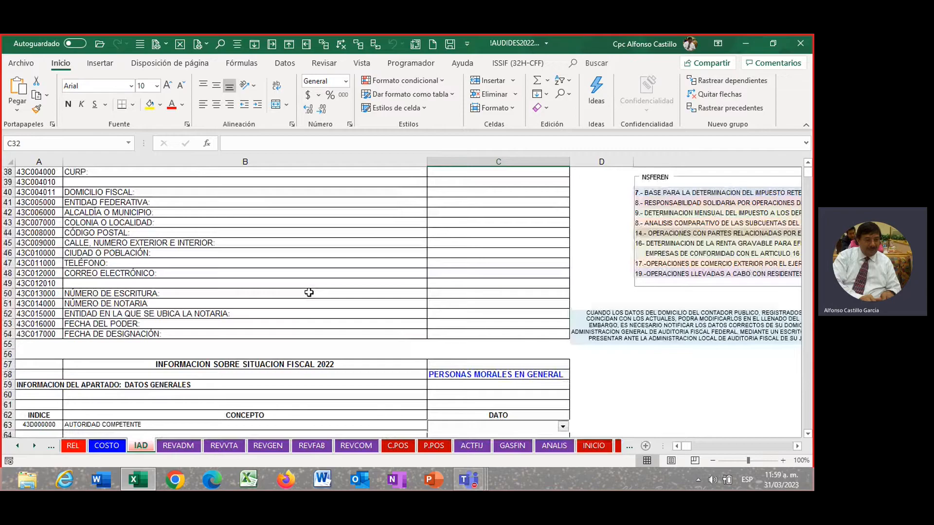
{"action": "scroll", "coordinate": [309, 293], "scroll_direction": "up", "scroll_amount": 11}
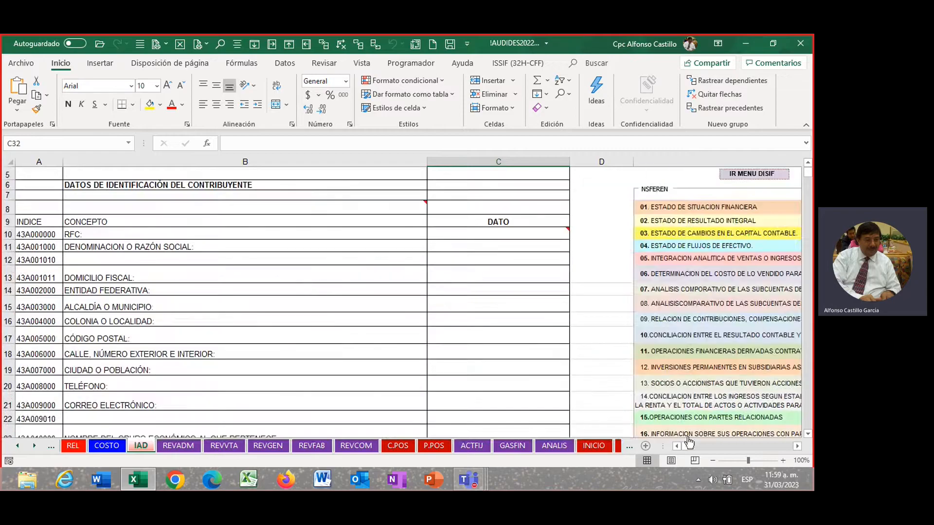
Review the index of ISSIF sections in column E, including the list for ISSIF de ejercicios anteriores.
{"action": "left_click", "coordinate": [798, 447]}
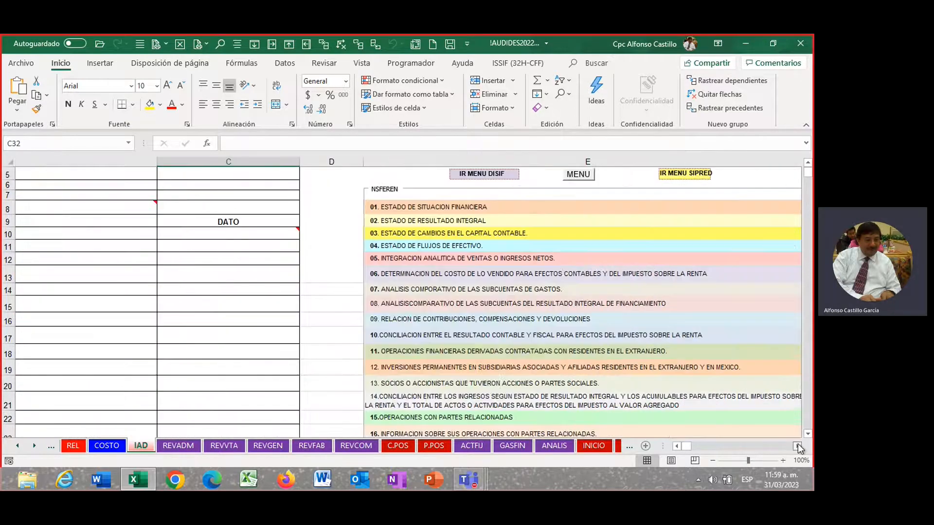
{"action": "left_click", "coordinate": [797, 446]}
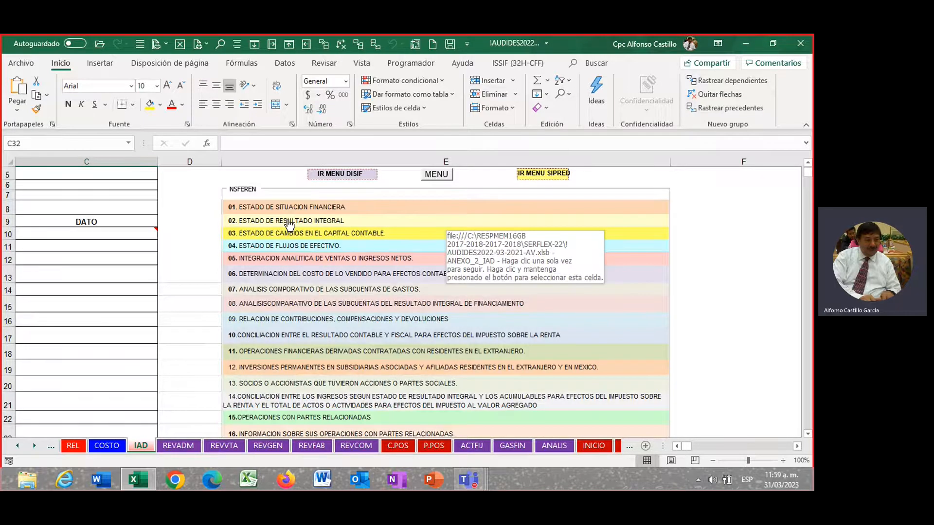
{"action": "scroll", "coordinate": [291, 312], "scroll_direction": "down", "scroll_amount": 10}
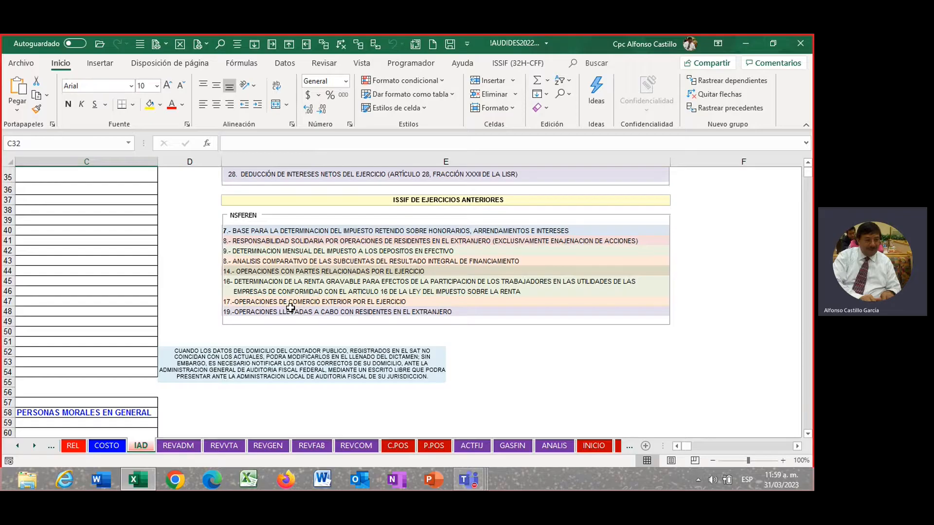
{"action": "scroll", "coordinate": [274, 258], "scroll_direction": "up", "scroll_amount": 11}
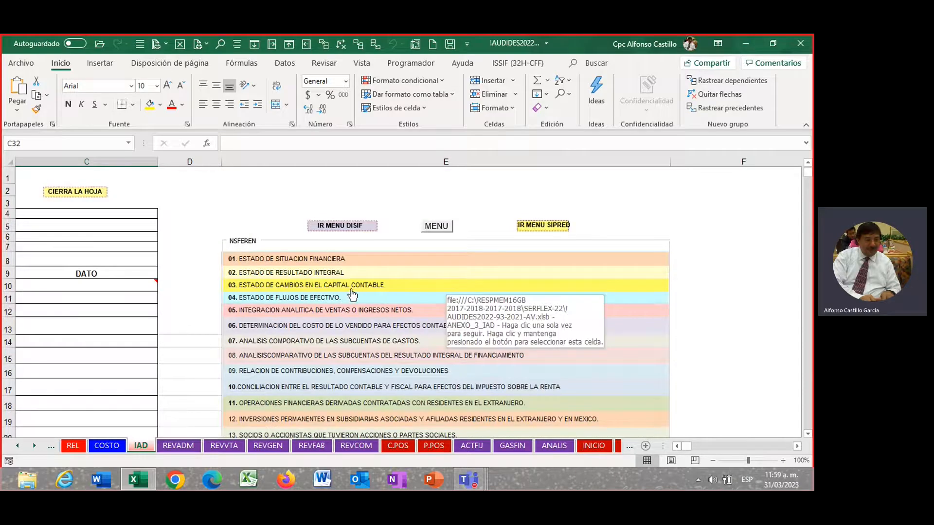
Open section 01. Estado de Situacion Financiera and look over its cash and accounts receivable rows.
{"action": "left_click", "coordinate": [282, 262]}
{"action": "scroll", "coordinate": [455, 344], "scroll_direction": "down", "scroll_amount": 10}
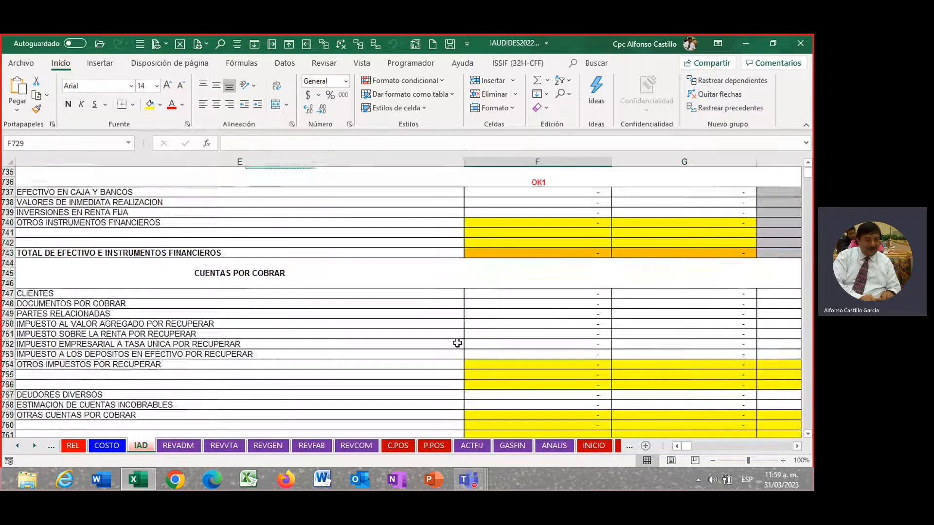
{"action": "scroll", "coordinate": [455, 344], "scroll_direction": "up", "scroll_amount": 4}
{"action": "scroll", "coordinate": [455, 345], "scroll_direction": "up", "scroll_amount": 4}
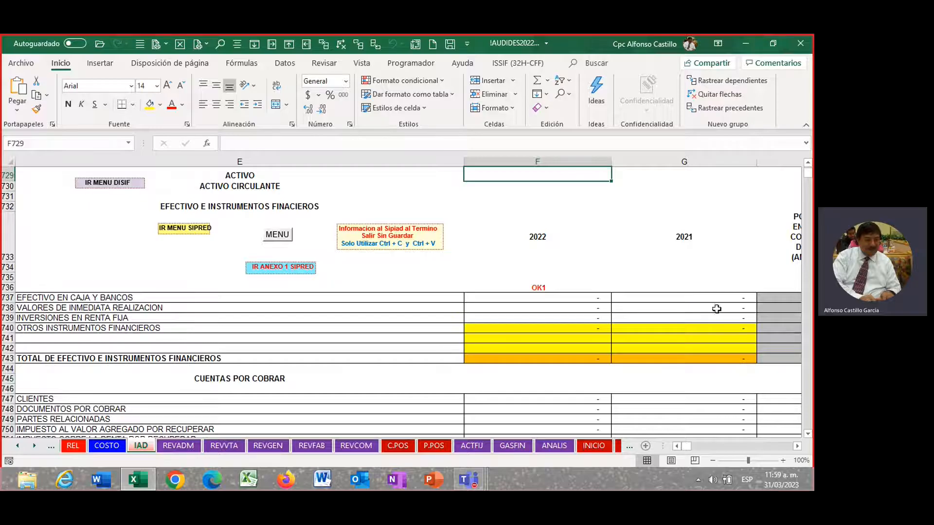
Inspect the formulas in the 2022 and 2021 columns for cash, immediately realizable securities and fixed-income investments.
{"action": "left_click_drag", "start_coordinate": [576, 271], "coordinate": [666, 406]}
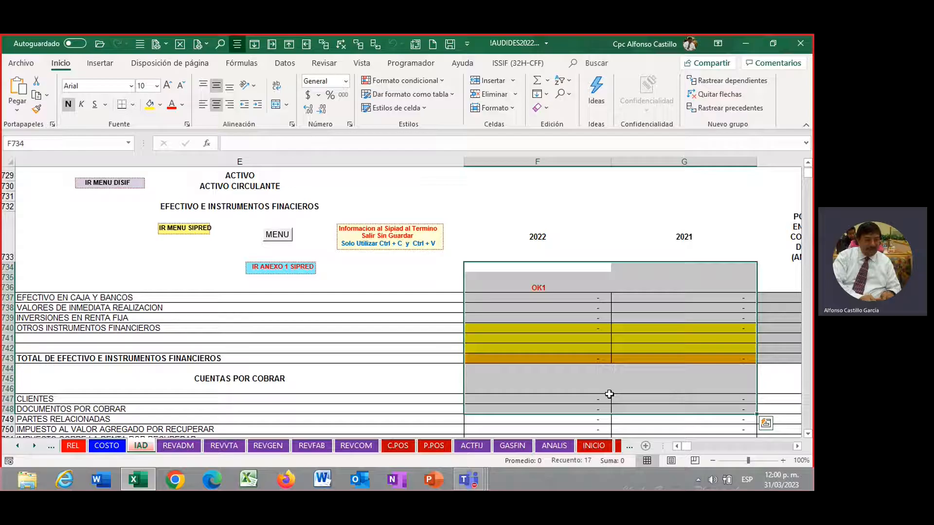
{"action": "left_click", "coordinate": [595, 213]}
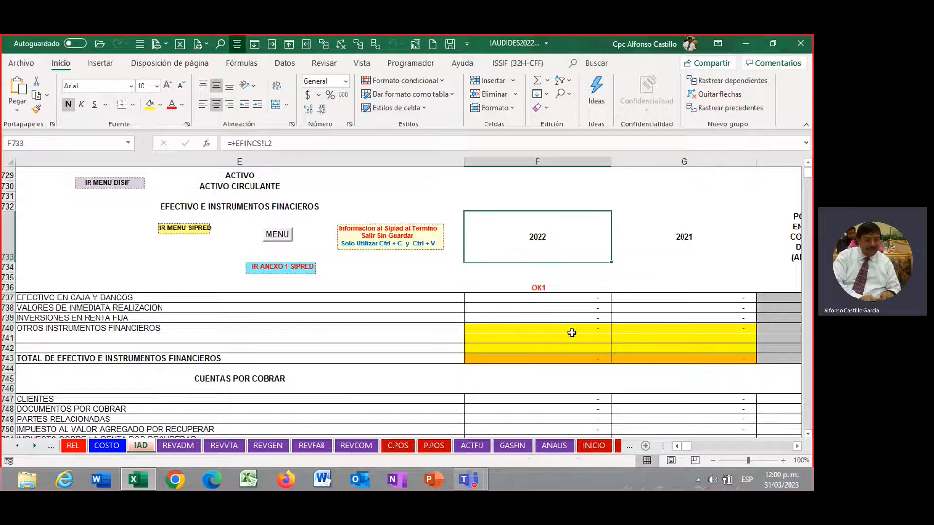
{"action": "left_click", "coordinate": [595, 297]}
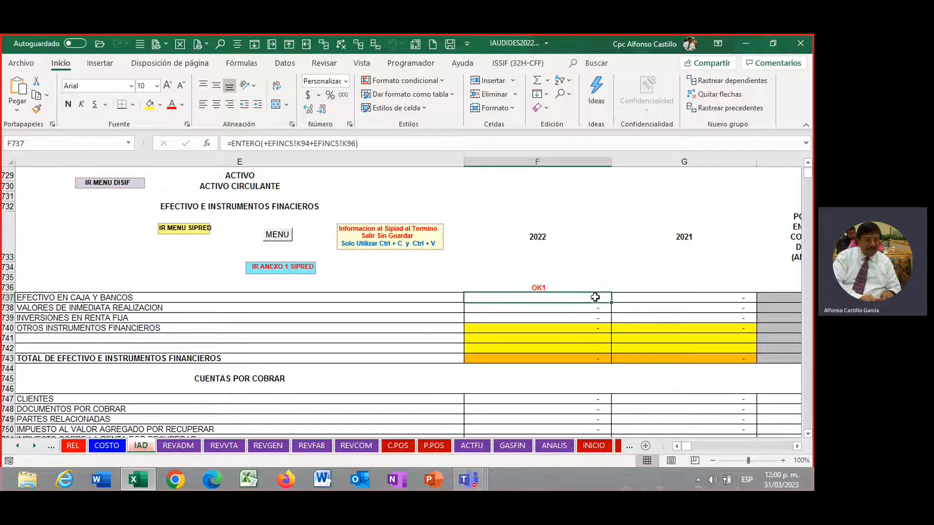
{"action": "left_click", "coordinate": [583, 307]}
{"action": "left_click", "coordinate": [585, 297]}
{"action": "left_click", "coordinate": [711, 298]}
{"action": "left_click", "coordinate": [715, 306]}
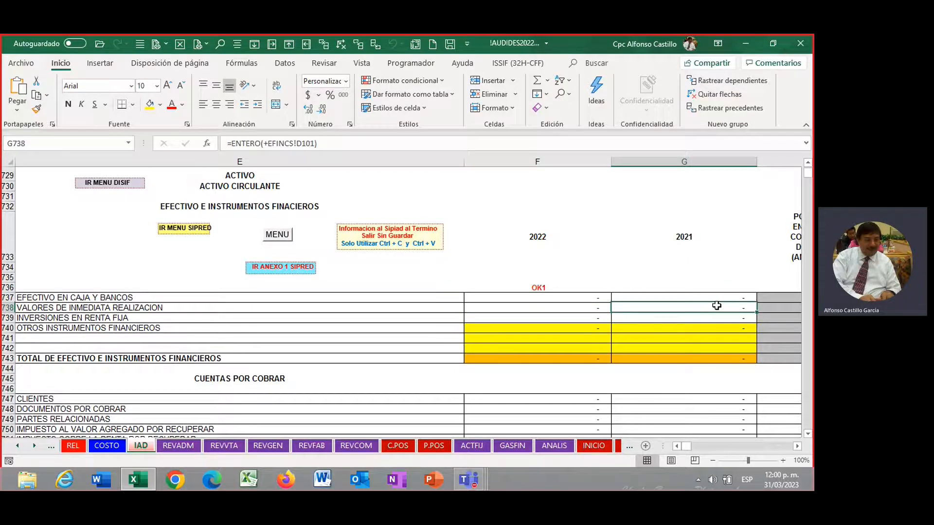
{"action": "left_click", "coordinate": [577, 317]}
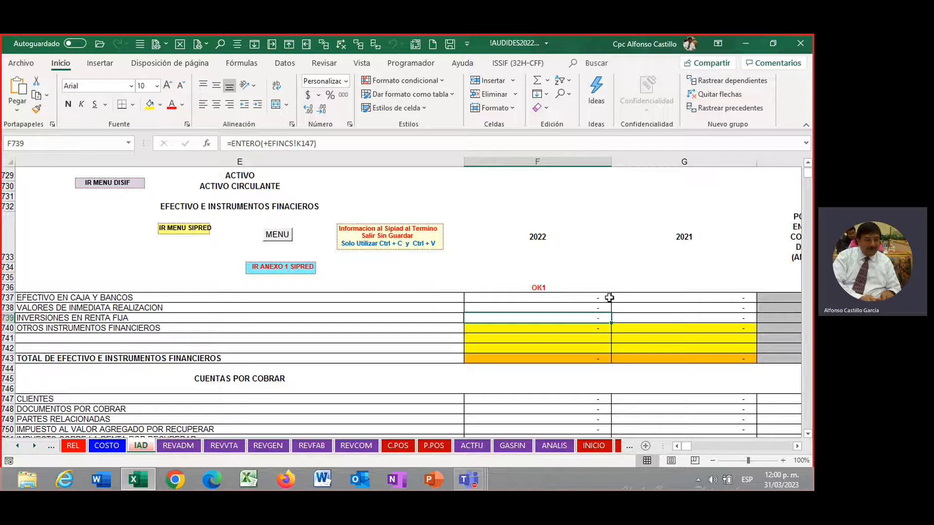
{"action": "left_click", "coordinate": [643, 299]}
{"action": "left_click", "coordinate": [593, 298]}
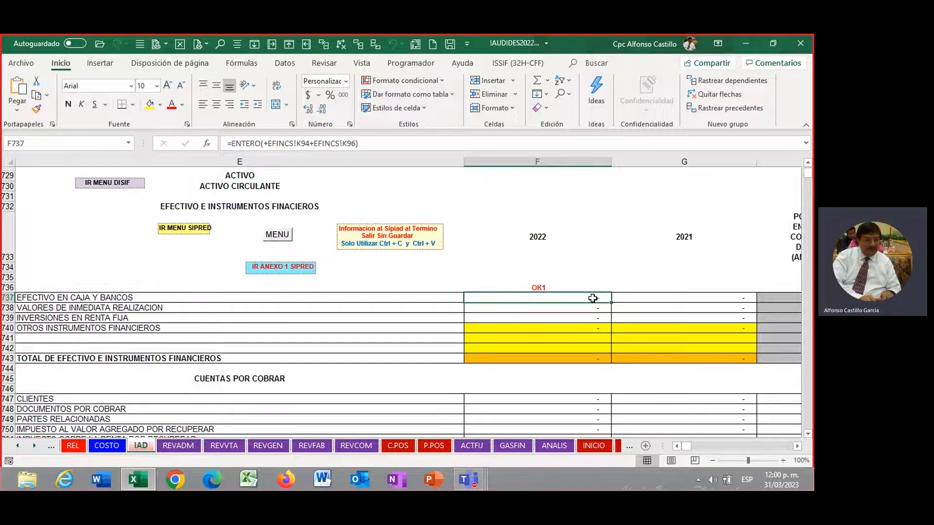
{"action": "left_click", "coordinate": [623, 271]}
{"action": "left_click", "coordinate": [557, 271]}
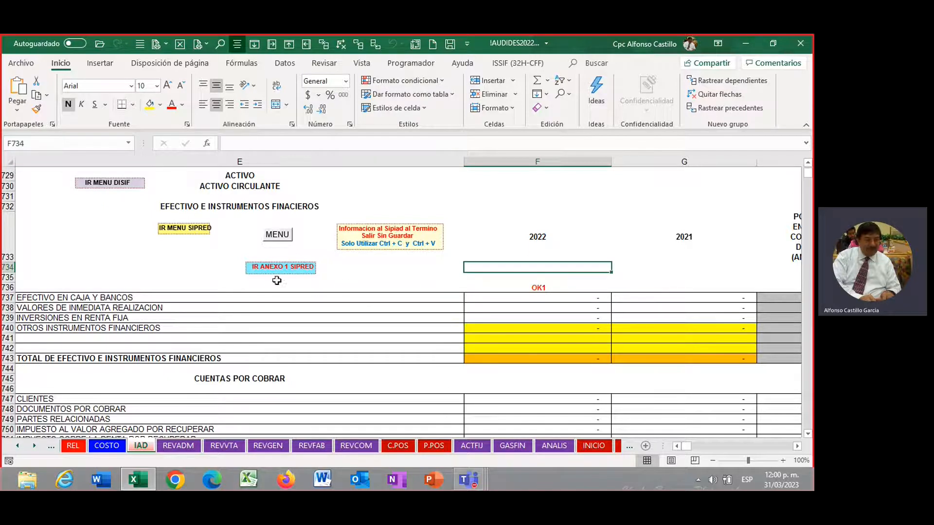
View section 10, the reconciliation between accounting and fiscal results, from the DISIF menu and return to that menu.
{"action": "left_click", "coordinate": [125, 189]}
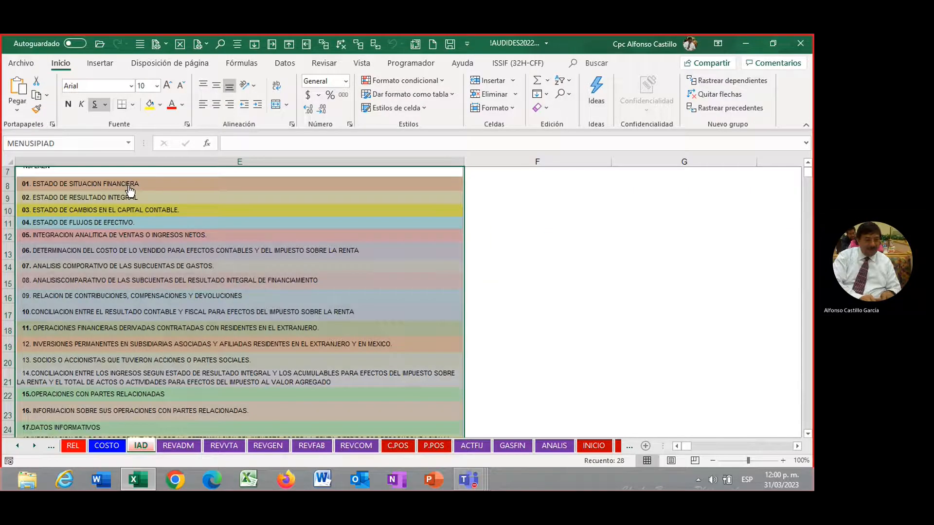
{"action": "left_click", "coordinate": [454, 313]}
{"action": "left_click", "coordinate": [674, 317]}
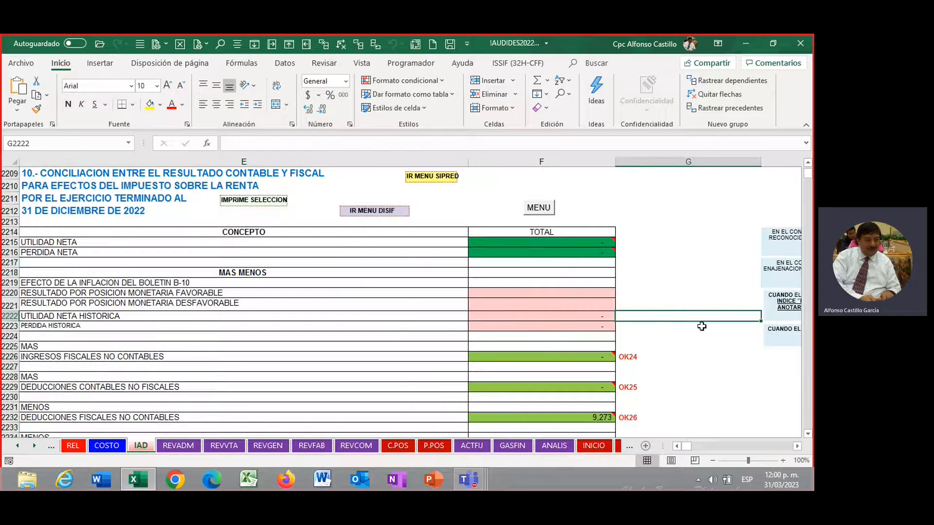
{"action": "scroll", "coordinate": [479, 322], "scroll_direction": "up", "scroll_amount": 2}
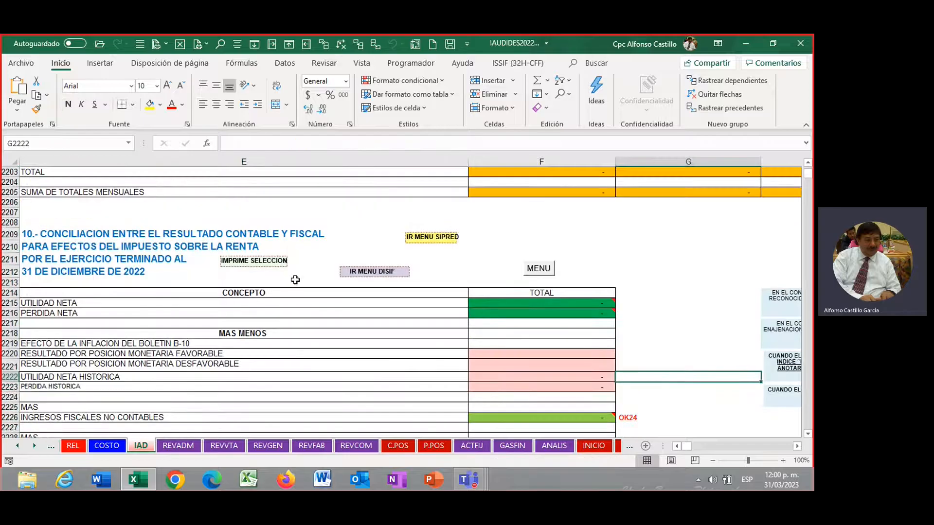
{"action": "left_click", "coordinate": [373, 274]}
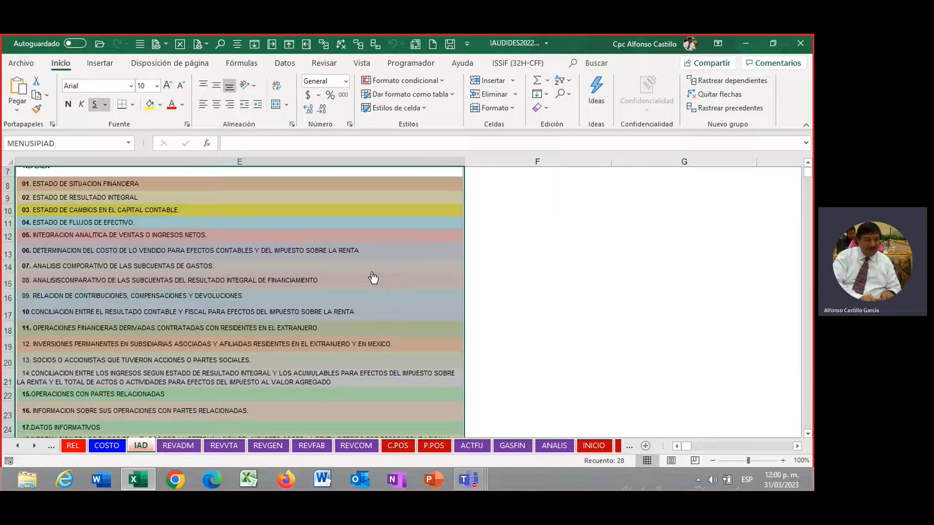
Look through the remaining DISIF menu entries down to the ISSIF de ejercicios anteriores list.
{"action": "left_click", "coordinate": [567, 295]}
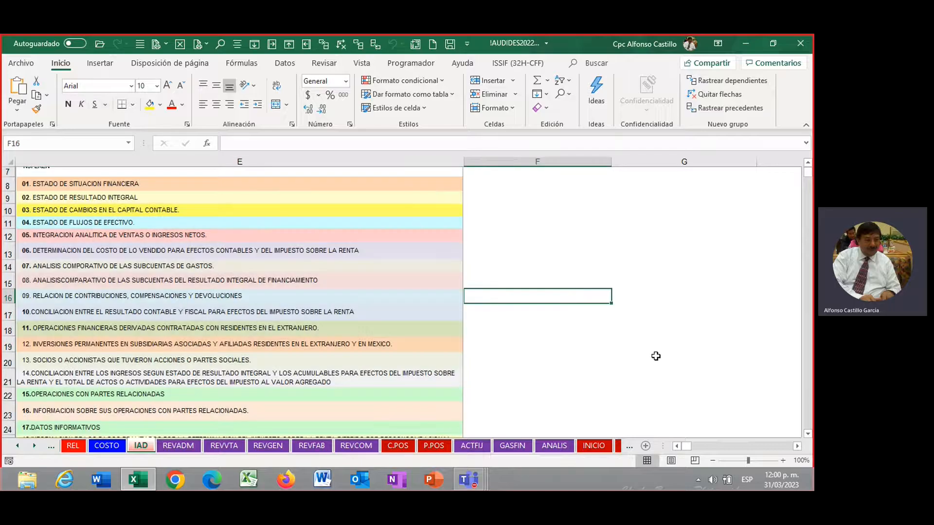
{"action": "scroll", "coordinate": [303, 382], "scroll_direction": "down", "scroll_amount": 4}
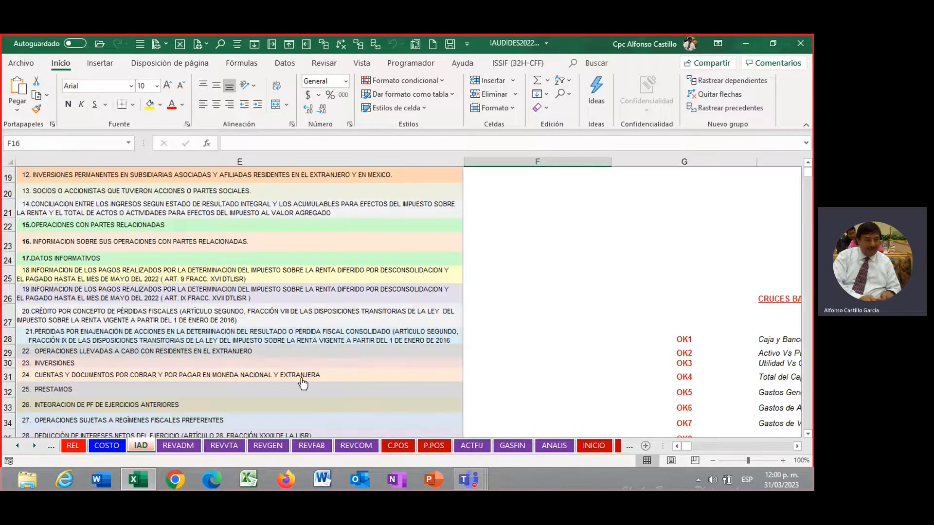
{"action": "scroll", "coordinate": [223, 349], "scroll_direction": "down", "scroll_amount": 7}
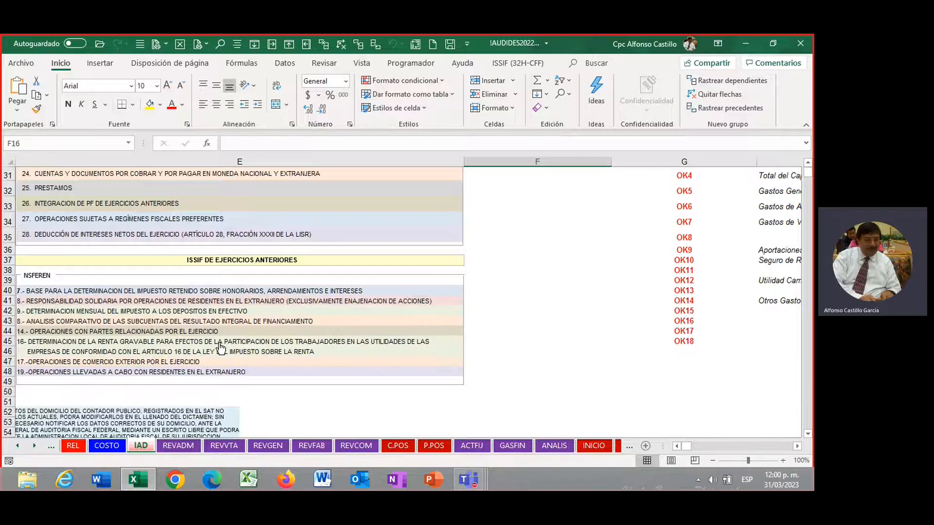
{"action": "scroll", "coordinate": [318, 335], "scroll_direction": "up", "scroll_amount": 1}
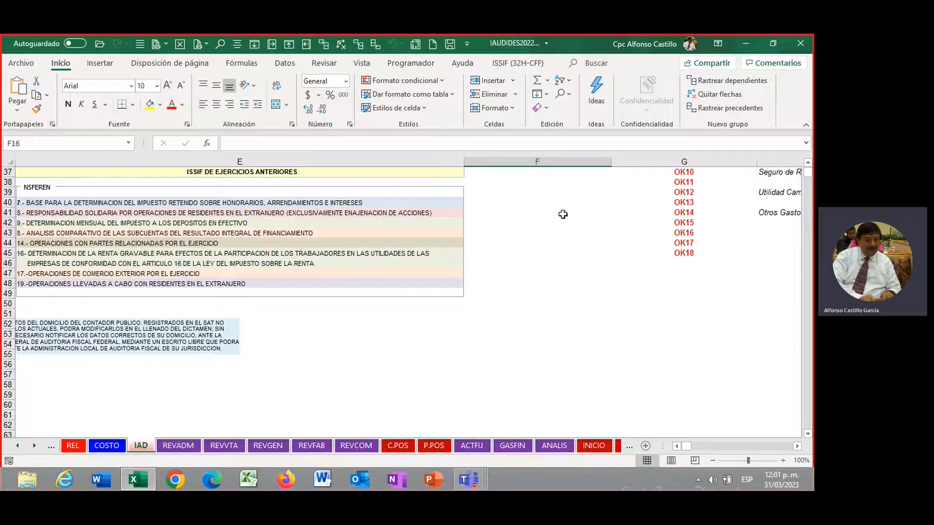
Go through the prior-year ISSIF entries row by row in column F, from F40 to F47.
{"action": "left_click", "coordinate": [497, 203]}
{"action": "key", "text": "Down"}
{"action": "key", "text": "Down"}
{"action": "key", "text": "Down"}
{"action": "key", "text": "Down"}
{"action": "key", "text": "Down"}
{"action": "key", "text": "Down"}
{"action": "key", "text": "Down"}
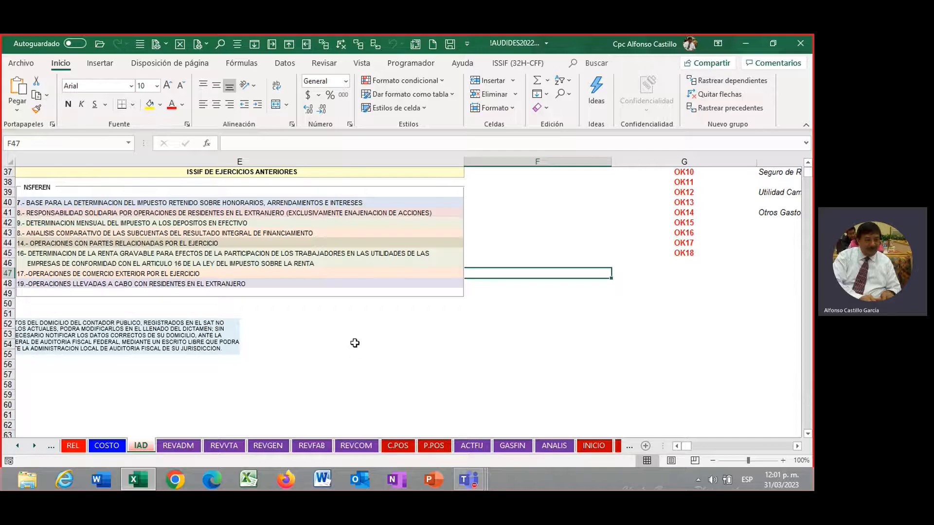
Return from the prior-year ISSIF list to the taxpayer identification data at the start of the IAD sheet.
{"action": "left_click", "coordinate": [358, 323]}
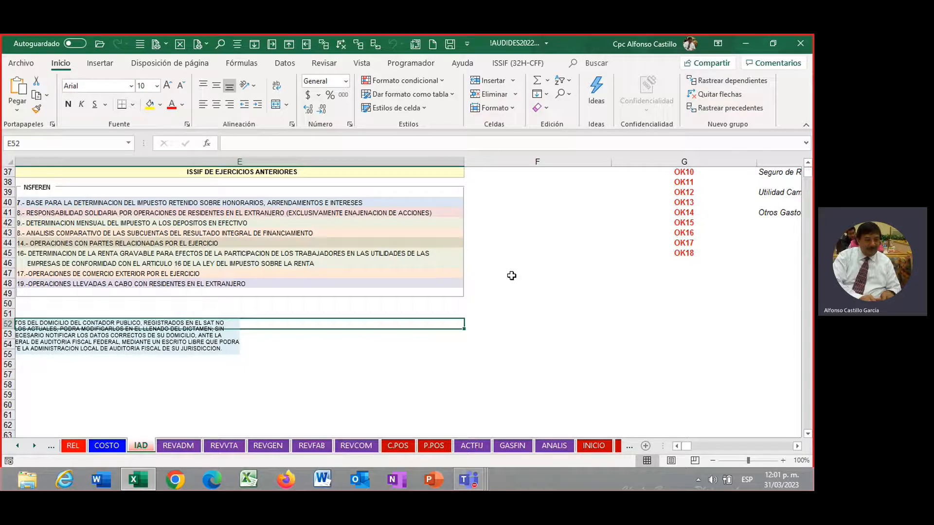
{"action": "left_click", "coordinate": [505, 243]}
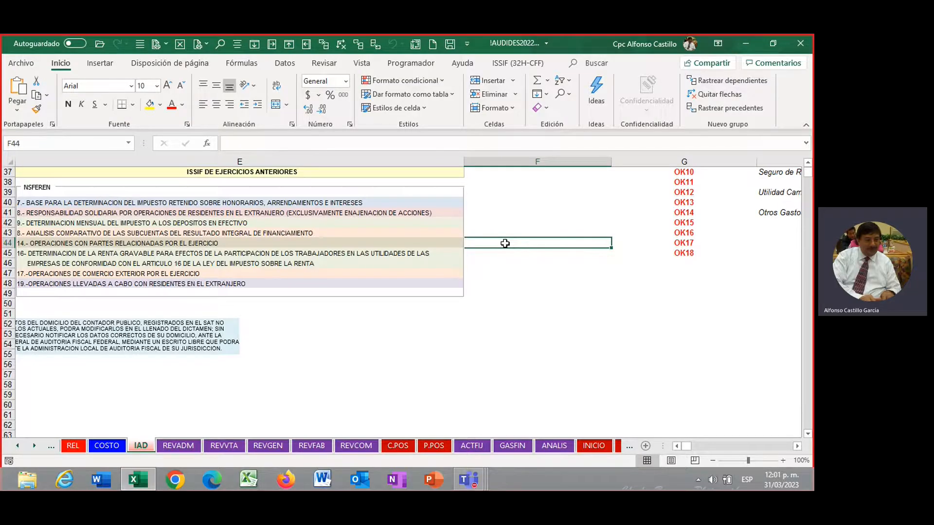
{"action": "key", "text": "Left"}
{"action": "key", "text": "Left"}
{"action": "key", "text": "Left"}
{"action": "key", "text": "Left"}
{"action": "key", "text": "Left"}
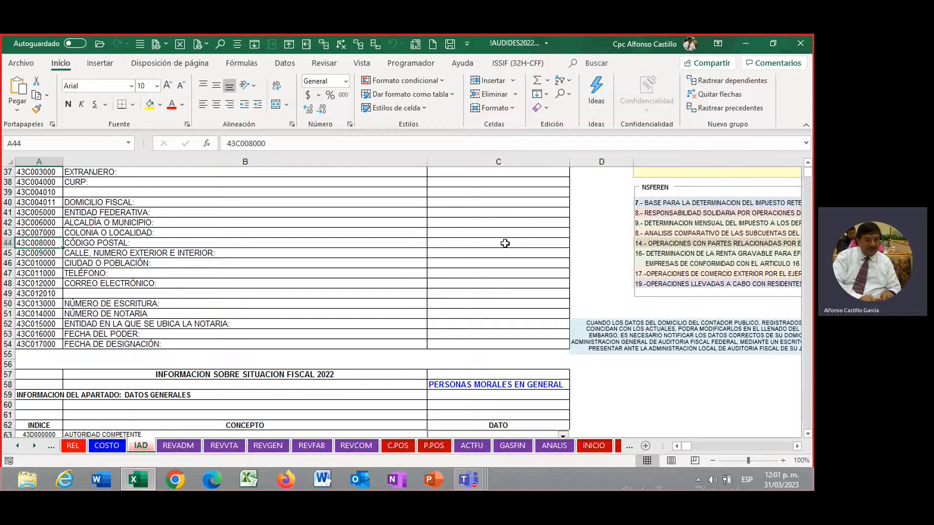
{"action": "scroll", "coordinate": [505, 244], "scroll_direction": "up", "scroll_amount": 12}
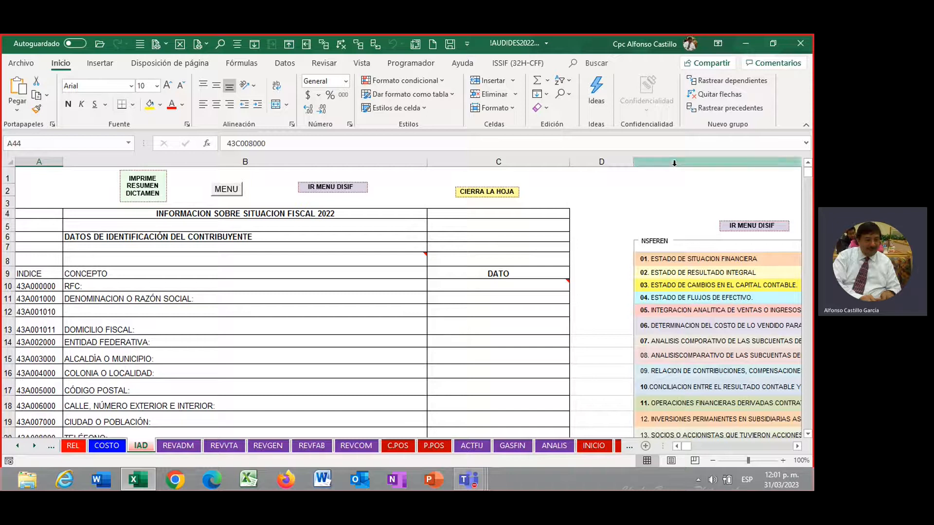
Open the command set of the ISSIF (32H-CFF) application from the SAT applications.
{"action": "left_click", "coordinate": [508, 63]}
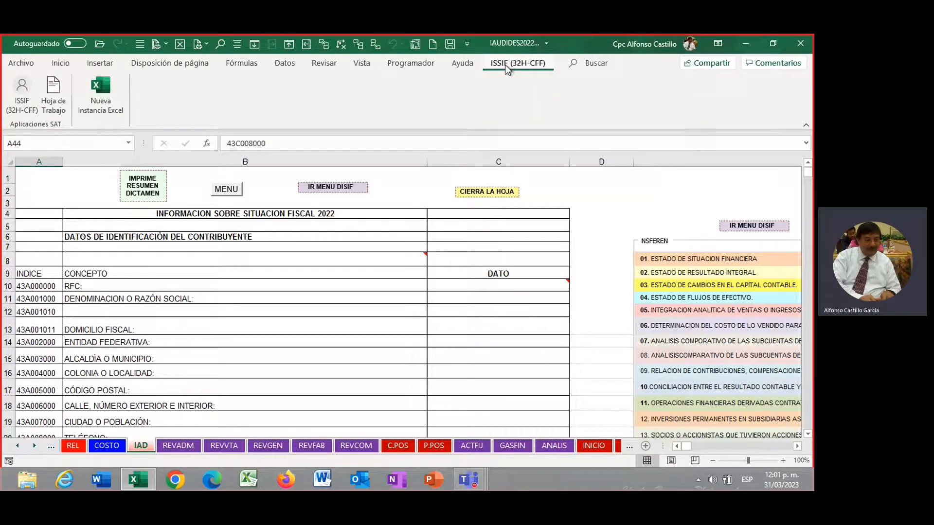
{"action": "left_click", "coordinate": [22, 105]}
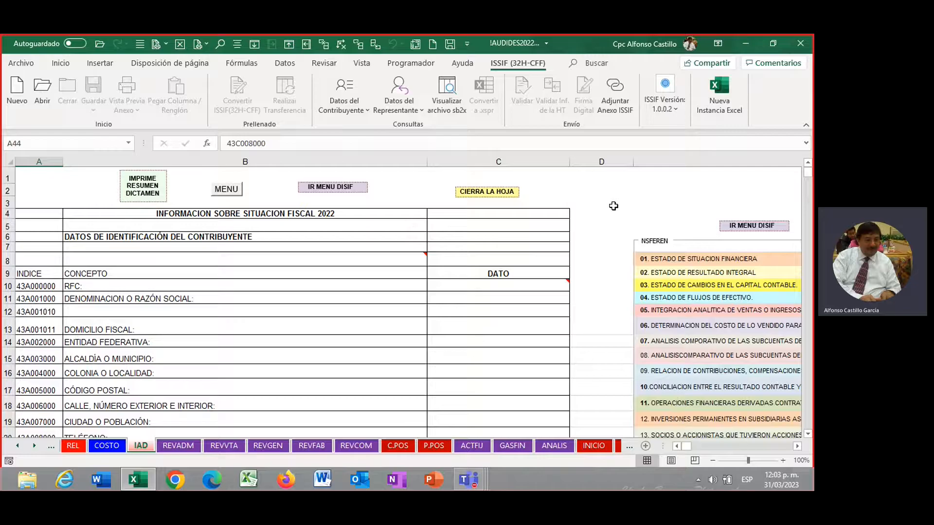
{"action": "left_click", "coordinate": [603, 262]}
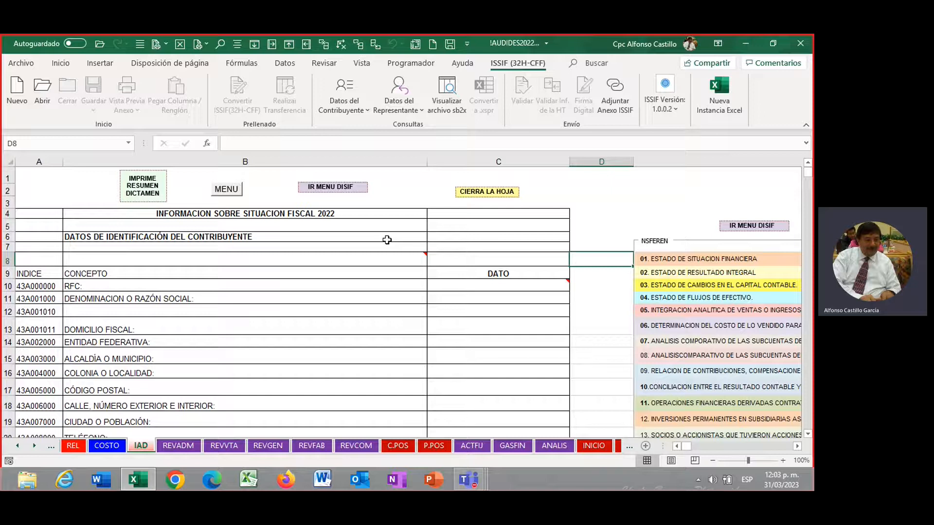
{"action": "left_click", "coordinate": [608, 280]}
{"action": "left_click", "coordinate": [589, 256]}
{"action": "left_click", "coordinate": [592, 330]}
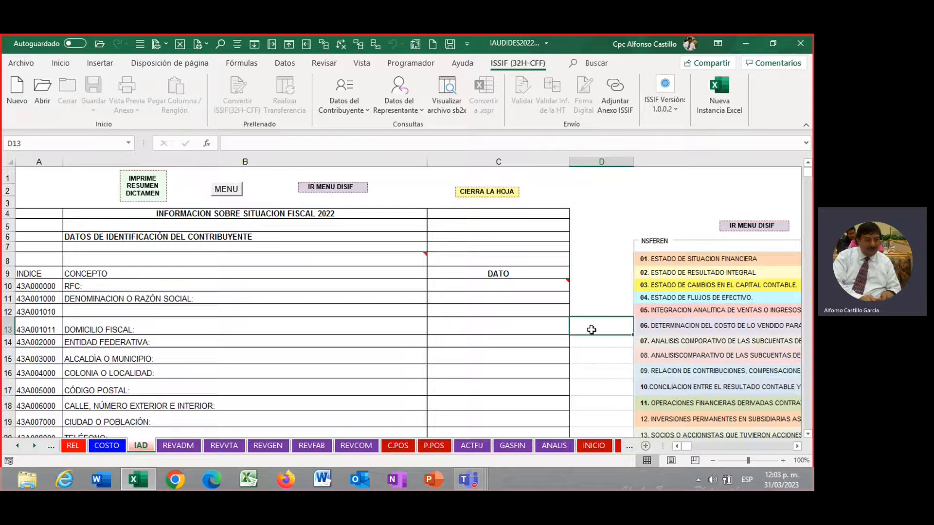
{"action": "scroll", "coordinate": [588, 327], "scroll_direction": "down", "scroll_amount": 3}
{"action": "scroll", "coordinate": [588, 328], "scroll_direction": "up", "scroll_amount": 3}
{"action": "left_click", "coordinate": [584, 254]}
{"action": "left_click", "coordinate": [586, 308]}
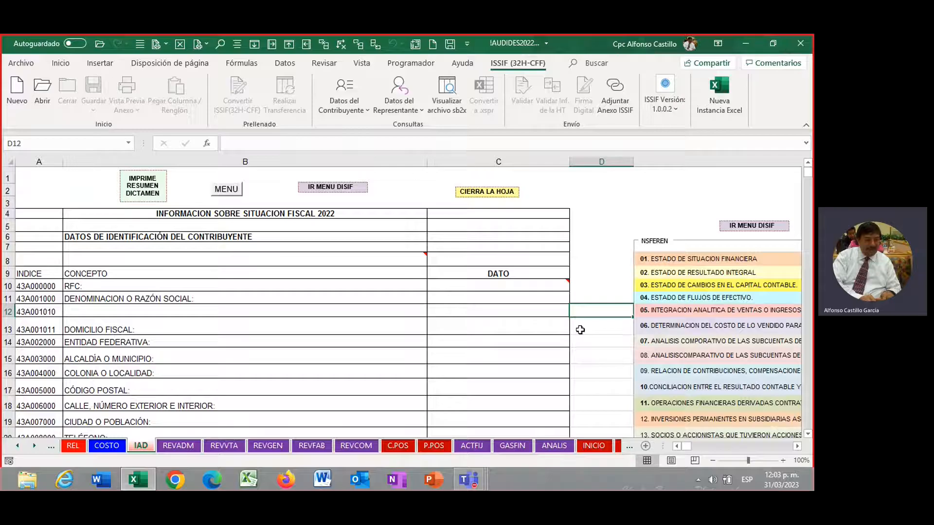
{"action": "left_click", "coordinate": [603, 270]}
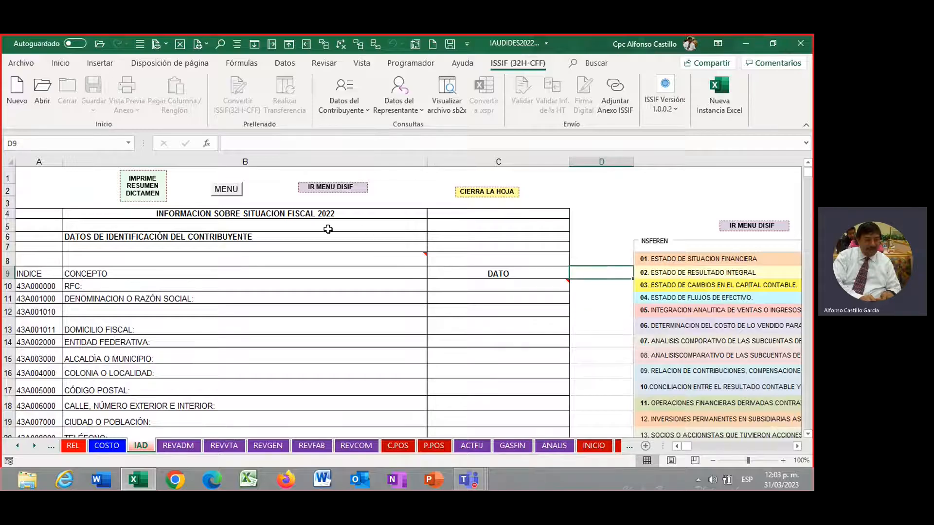
{"action": "left_click", "coordinate": [607, 213]}
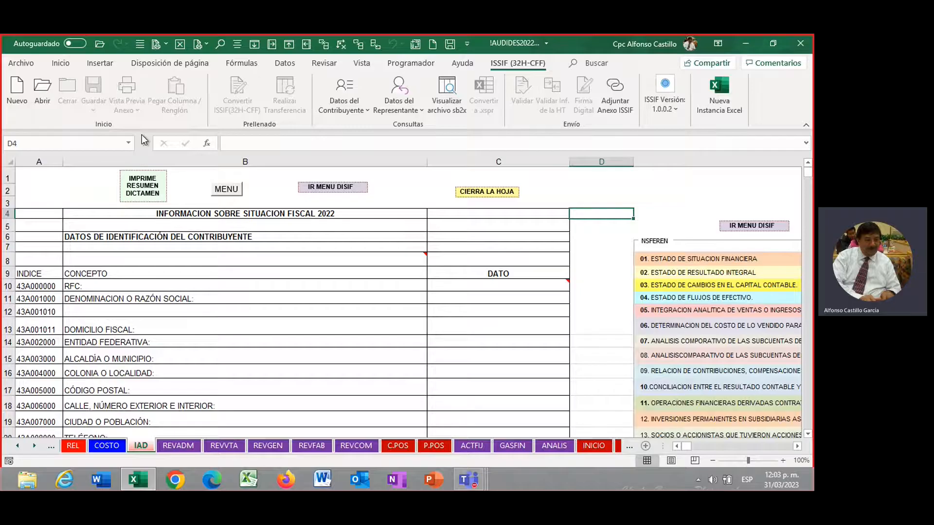
Show all the notes on the IAD sheet and leave the comments pane closed.
{"action": "left_click", "coordinate": [55, 65]}
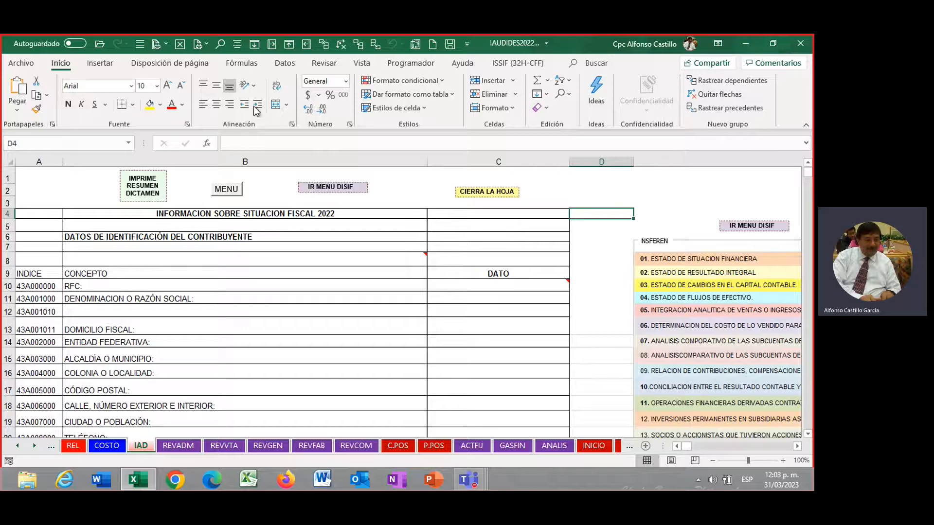
{"action": "left_click", "coordinate": [325, 64]}
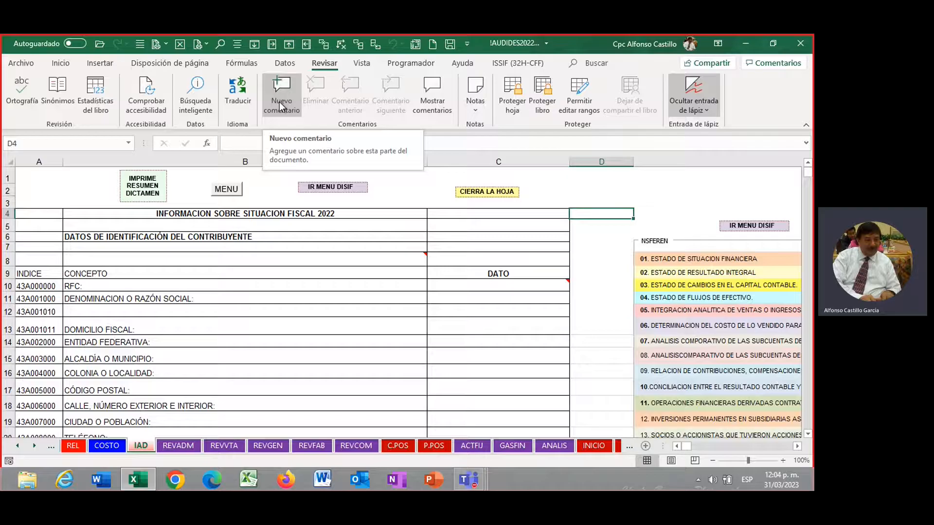
{"action": "left_click", "coordinate": [431, 90]}
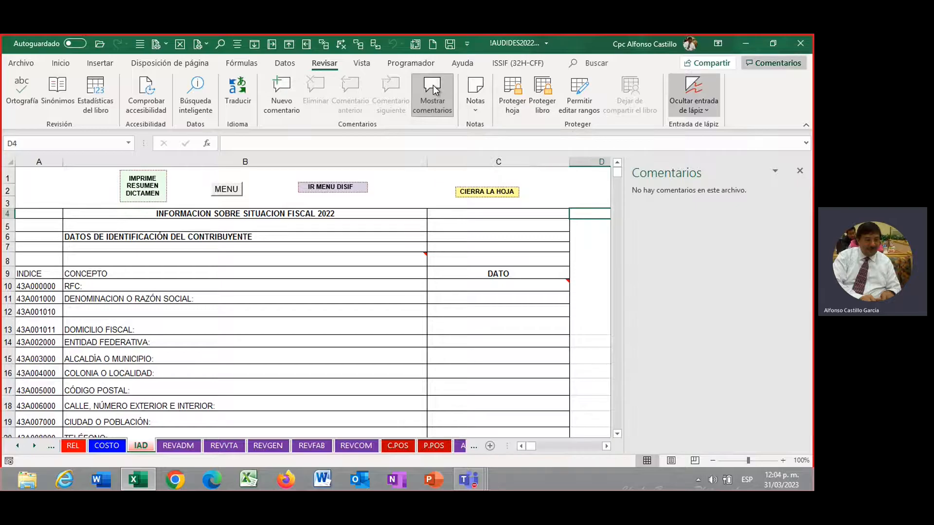
{"action": "left_click", "coordinate": [474, 96]}
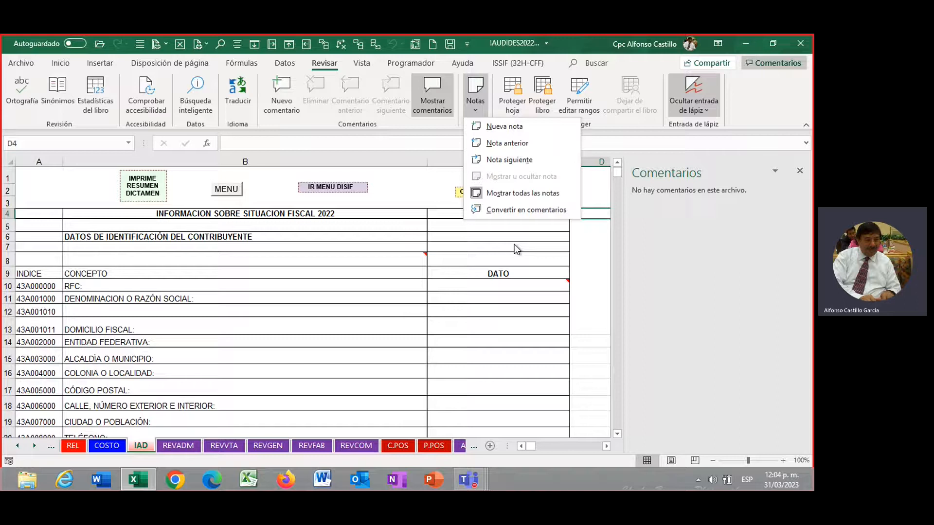
{"action": "left_click", "coordinate": [506, 194]}
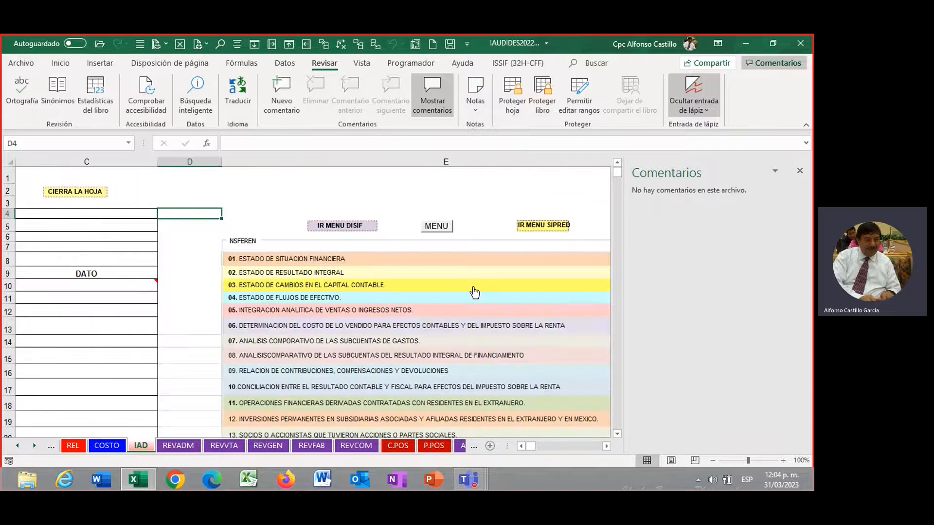
{"action": "scroll", "coordinate": [320, 311], "scroll_direction": "down", "scroll_amount": 4}
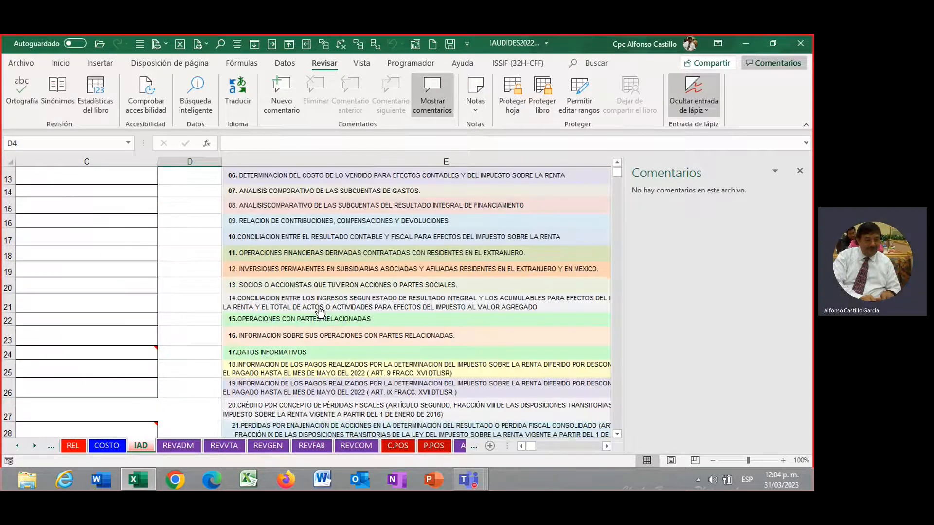
{"action": "left_click", "coordinate": [424, 105]}
{"action": "left_click", "coordinate": [475, 106]}
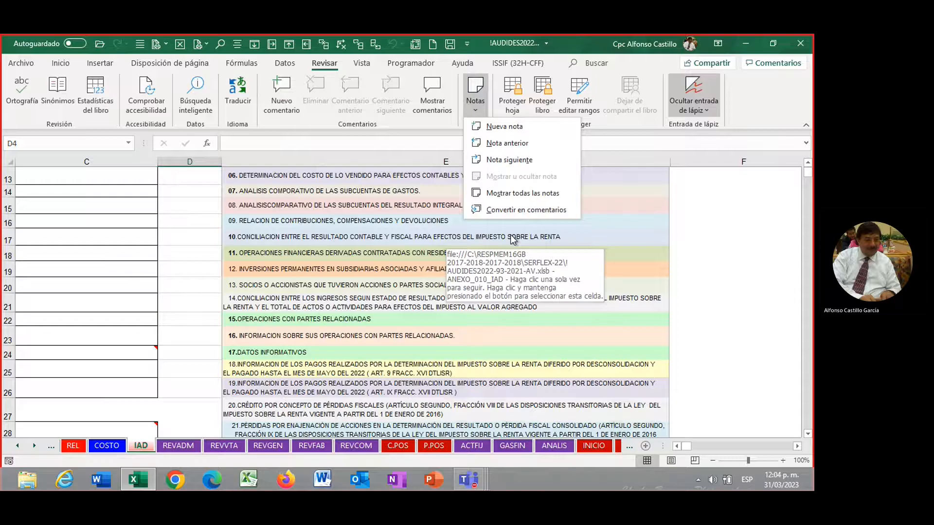
{"action": "left_click", "coordinate": [504, 191]}
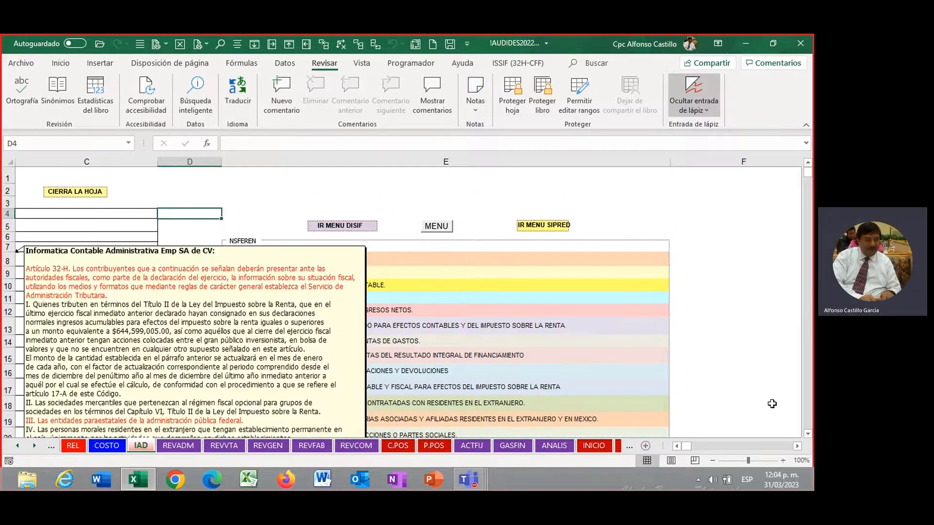
Read the notes beside the taxpayer identification data on Artículo 32-H, the ISSIF objectives and the activity code.
{"action": "left_click", "coordinate": [677, 447]}
{"action": "left_click", "coordinate": [676, 447]}
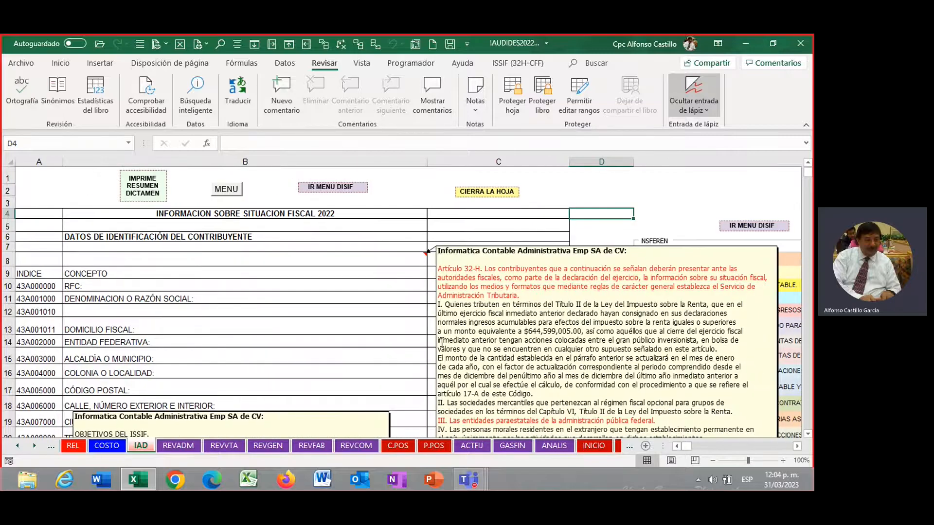
{"action": "scroll", "coordinate": [386, 314], "scroll_direction": "down", "scroll_amount": 3}
{"action": "scroll", "coordinate": [387, 315], "scroll_direction": "up", "scroll_amount": 3}
{"action": "scroll", "coordinate": [364, 283], "scroll_direction": "down", "scroll_amount": 1}
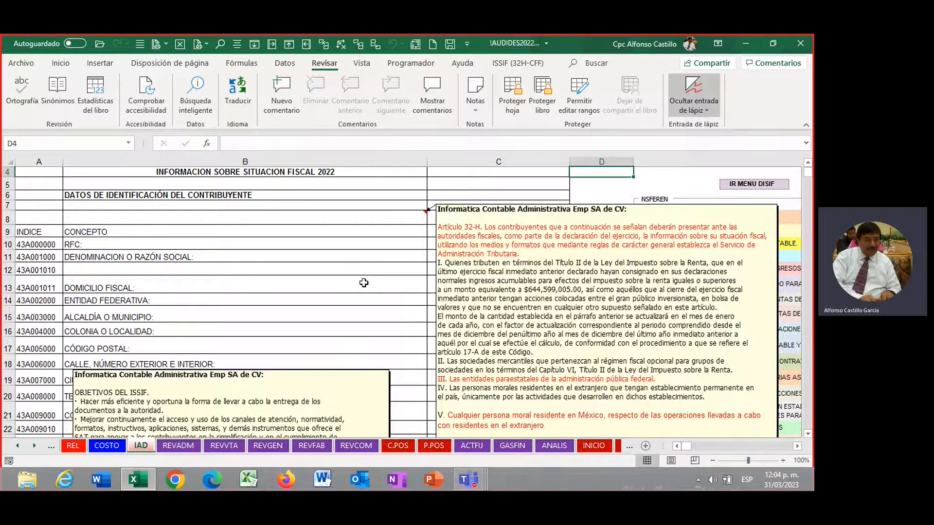
{"action": "scroll", "coordinate": [364, 284], "scroll_direction": "down", "scroll_amount": 2}
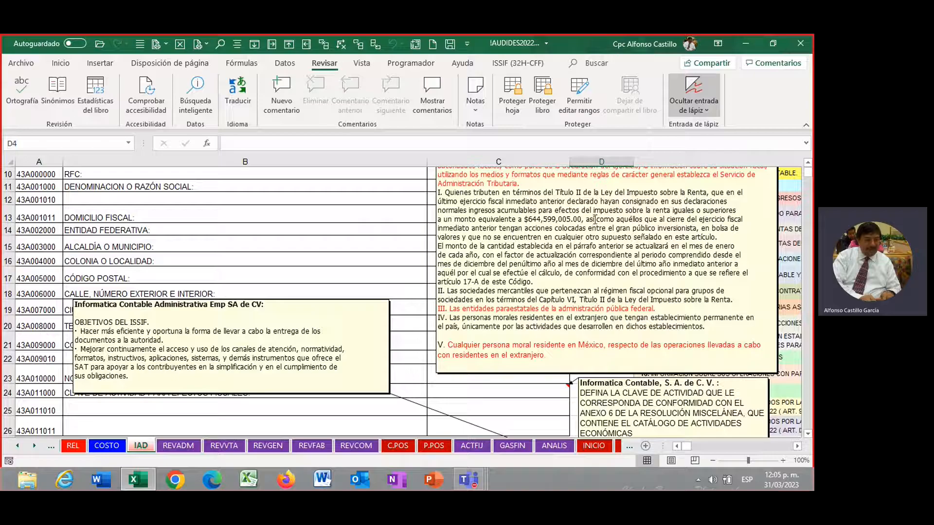
{"action": "scroll", "coordinate": [545, 233], "scroll_direction": "down", "scroll_amount": 2}
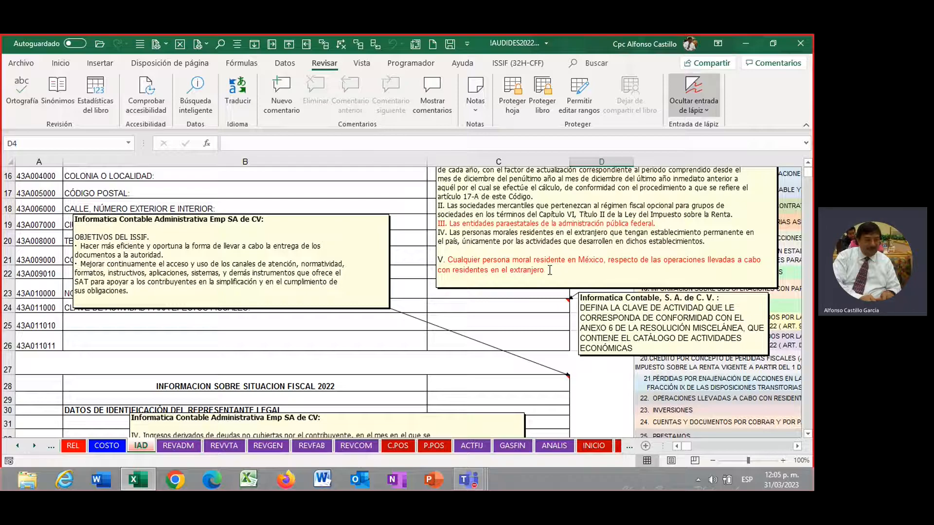
{"action": "scroll", "coordinate": [549, 271], "scroll_direction": "up", "scroll_amount": 1}
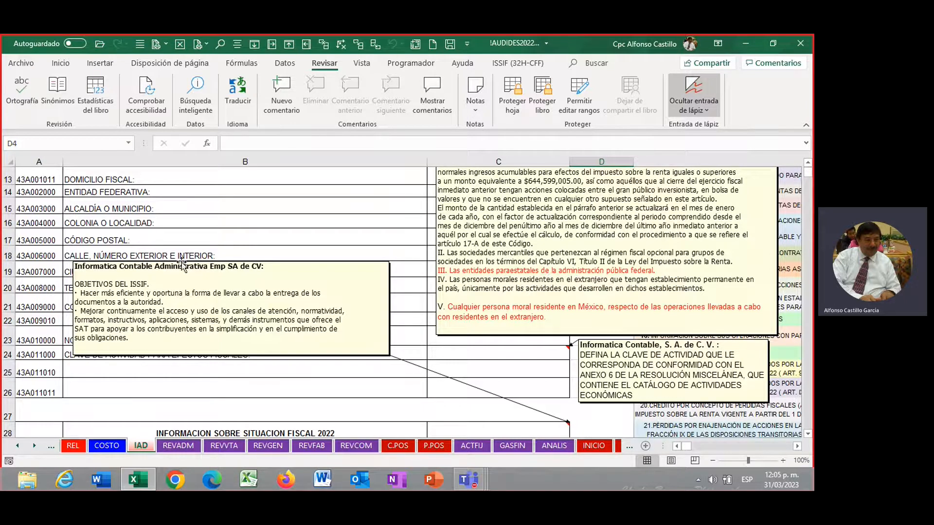
{"action": "scroll", "coordinate": [419, 302], "scroll_direction": "up", "scroll_amount": 4}
{"action": "scroll", "coordinate": [490, 333], "scroll_direction": "down", "scroll_amount": 4}
{"action": "scroll", "coordinate": [367, 236], "scroll_direction": "down", "scroll_amount": 3}
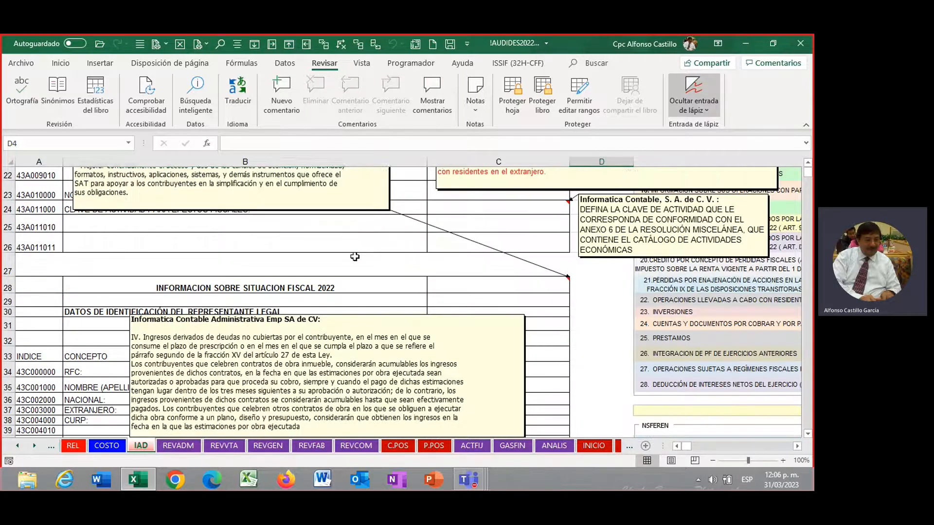
Look through the notes over the legal representative and general data sections, and select the Artículo 17 fracción IV income item in B83.
{"action": "left_click", "coordinate": [346, 239]}
{"action": "scroll", "coordinate": [346, 258], "scroll_direction": "down", "scroll_amount": 3}
{"action": "scroll", "coordinate": [346, 280], "scroll_direction": "down", "scroll_amount": 8}
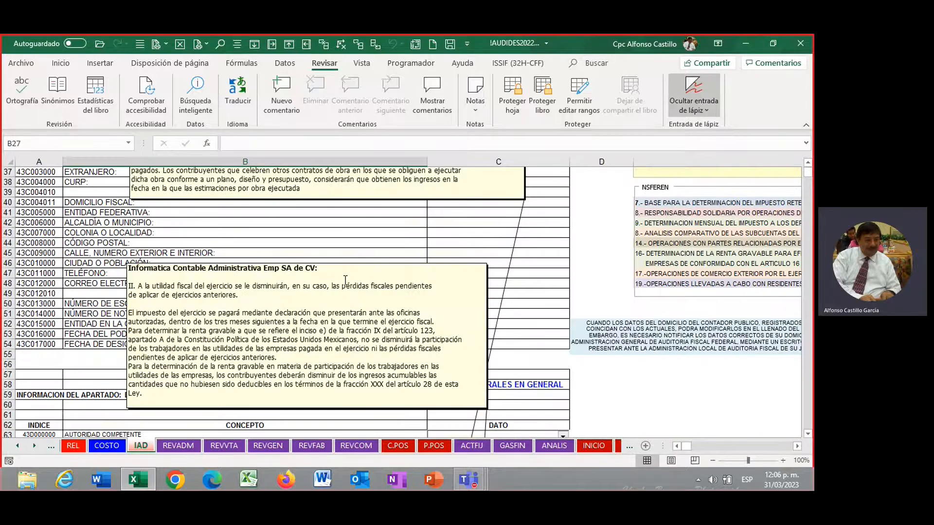
{"action": "scroll", "coordinate": [404, 372], "scroll_direction": "down", "scroll_amount": 4}
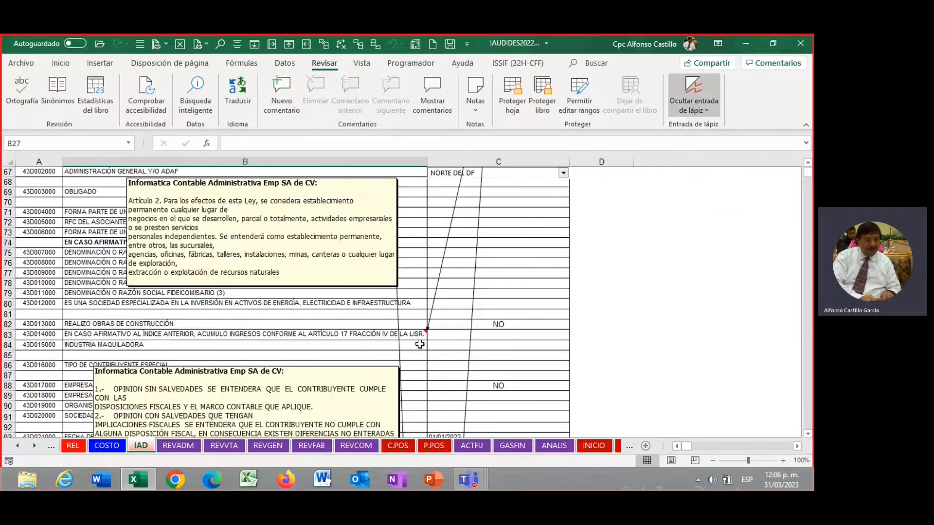
{"action": "left_click", "coordinate": [252, 335]}
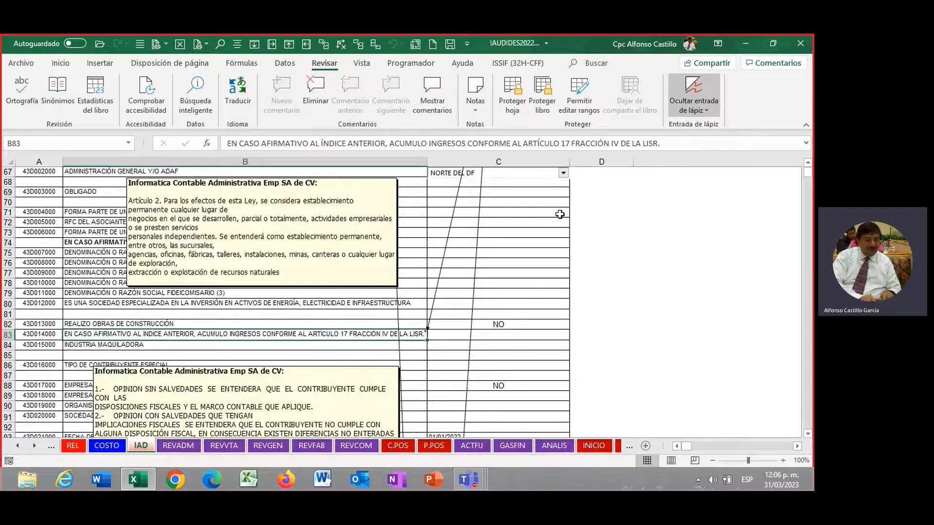
{"action": "scroll", "coordinate": [372, 250], "scroll_direction": "down", "scroll_amount": 2}
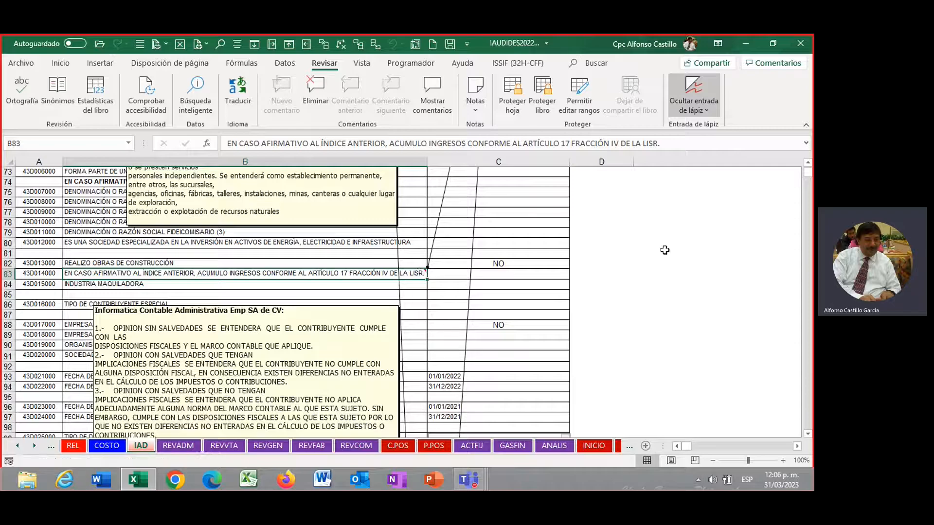
Hide all the notes and review the general data items from row 83 through the costing system and prior-year tax loss questions.
{"action": "left_click", "coordinate": [476, 104]}
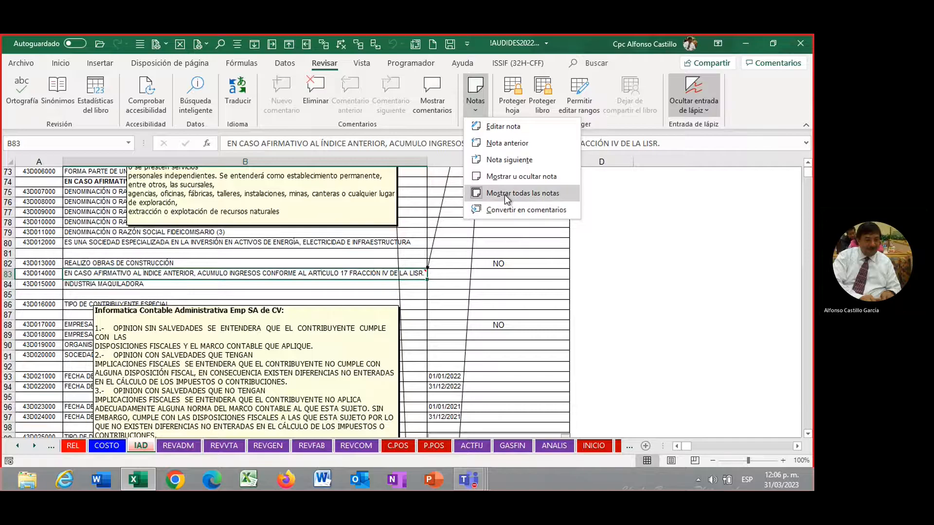
{"action": "left_click", "coordinate": [504, 194]}
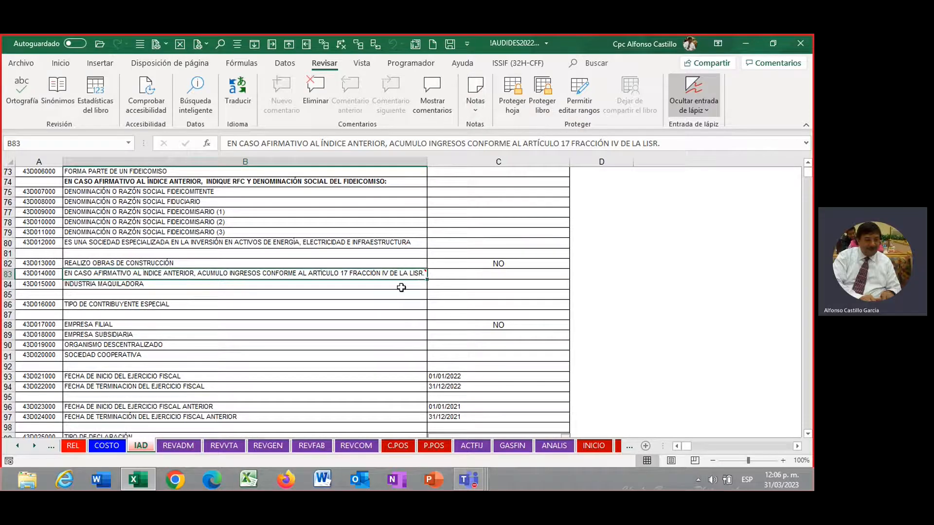
{"action": "mouse_move", "coordinate": [407, 271]}
{"action": "scroll", "coordinate": [418, 273], "scroll_direction": "down", "scroll_amount": 1}
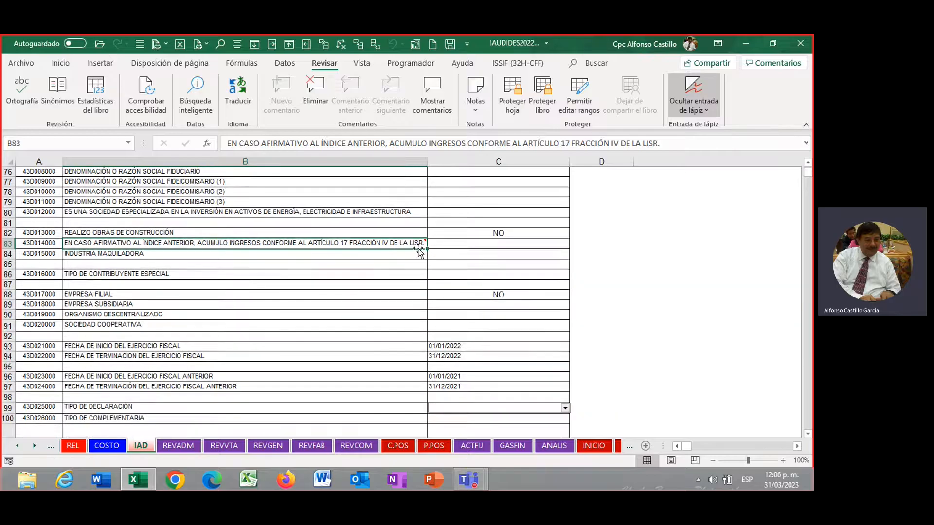
{"action": "scroll", "coordinate": [409, 295], "scroll_direction": "down", "scroll_amount": 6}
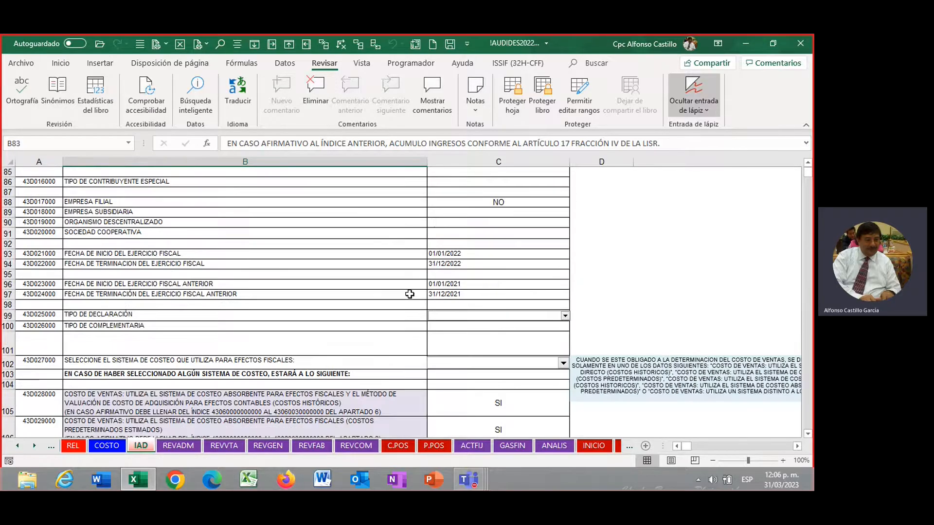
{"action": "scroll", "coordinate": [408, 304], "scroll_direction": "down", "scroll_amount": 3}
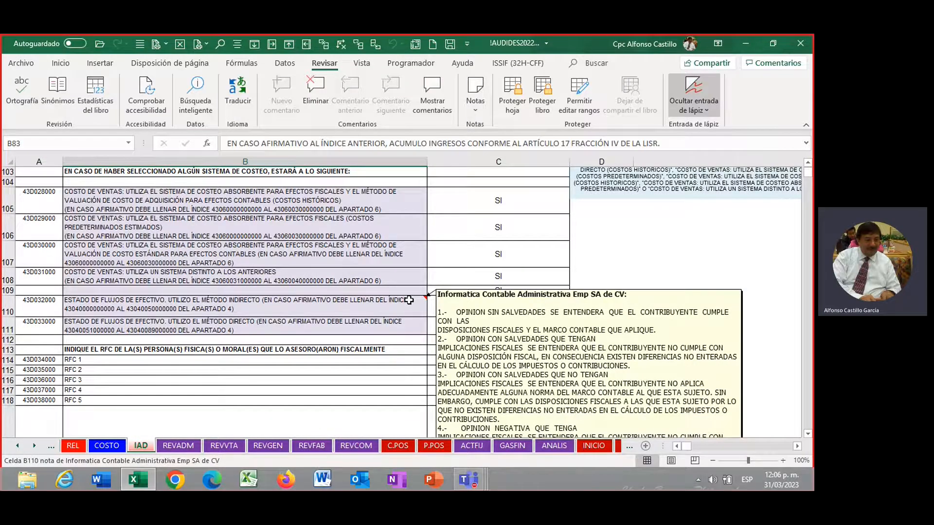
{"action": "scroll", "coordinate": [408, 300], "scroll_direction": "down", "scroll_amount": 9}
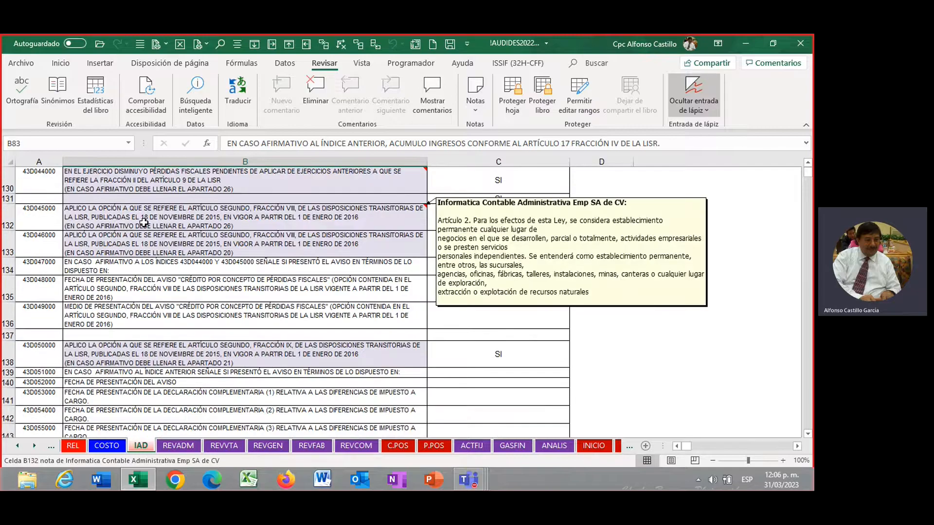
Read the notes on the transitional-provisions option in B132 and the prior-year tax loss item in B130.
{"action": "mouse_move", "coordinate": [141, 225]}
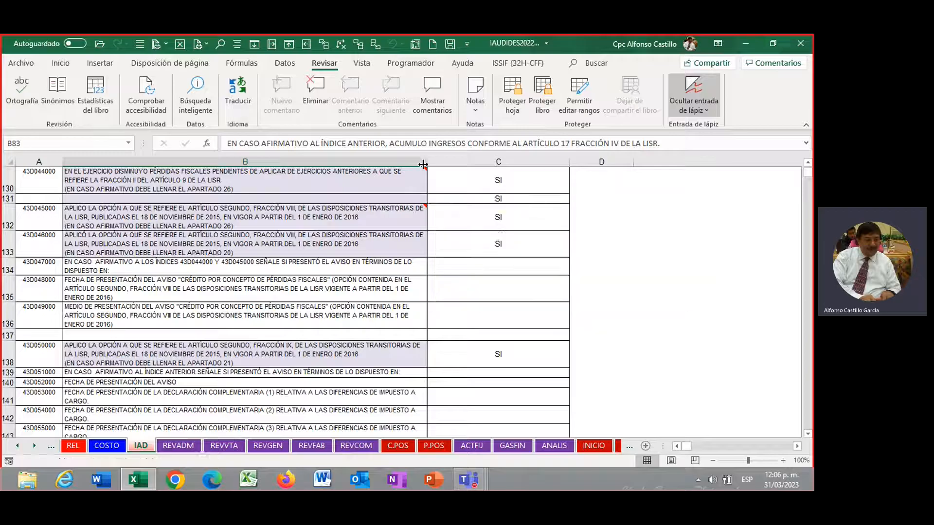
{"action": "mouse_move", "coordinate": [417, 179]}
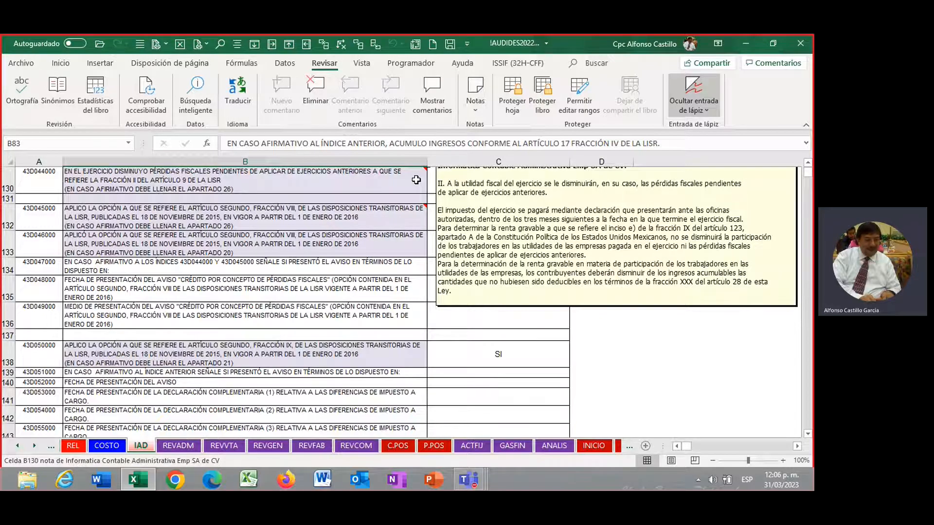
{"action": "scroll", "coordinate": [418, 179], "scroll_direction": "up", "scroll_amount": 20}
{"action": "scroll", "coordinate": [404, 193], "scroll_direction": "up", "scroll_amount": 20}
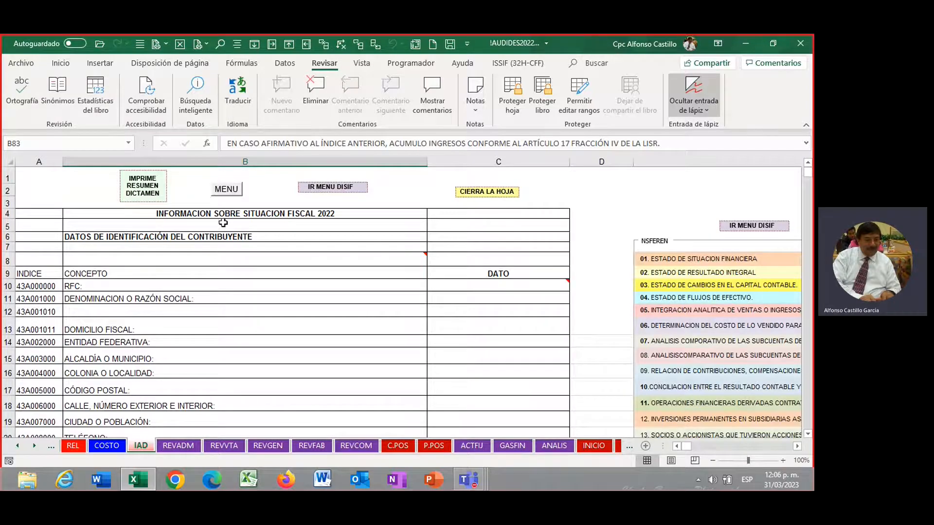
Open the Ingresos CFDI sheet from the FISCAL group of the Auditoria Financiera menu and glance over its invoice rows.
{"action": "left_click", "coordinate": [232, 191]}
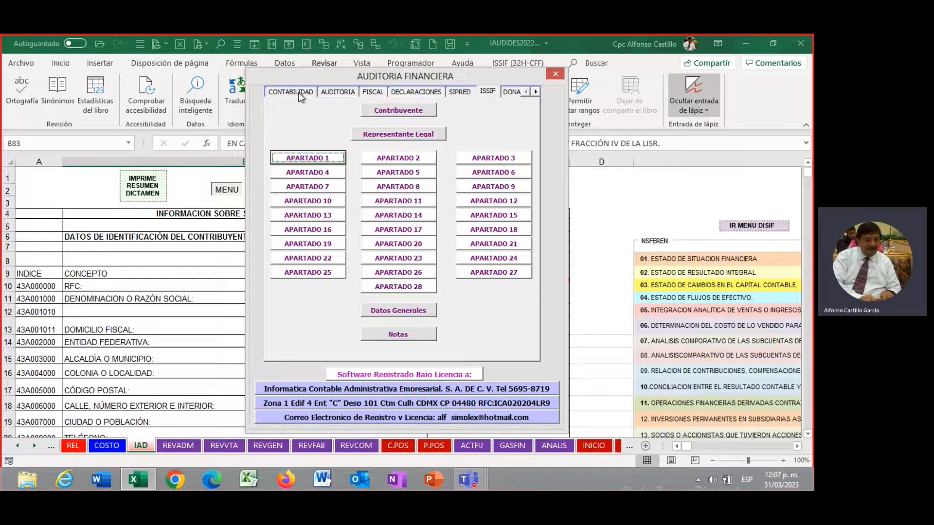
{"action": "left_click", "coordinate": [373, 93]}
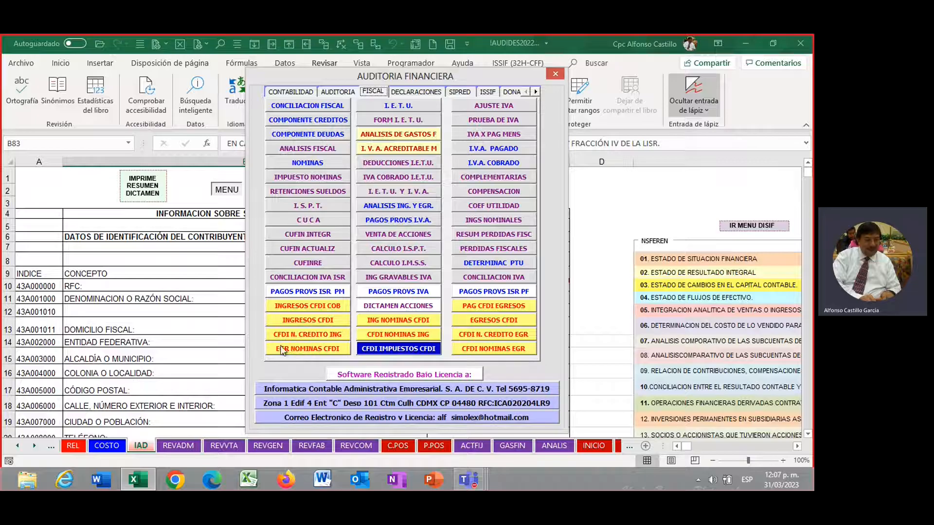
{"action": "left_click", "coordinate": [306, 320]}
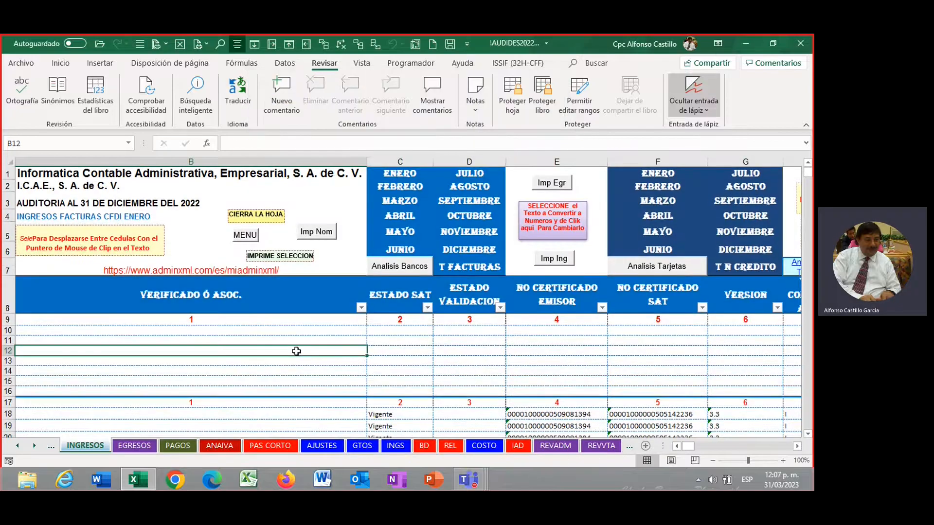
{"action": "scroll", "coordinate": [296, 351], "scroll_direction": "down", "scroll_amount": 5}
{"action": "left_click", "coordinate": [287, 294]}
{"action": "scroll", "coordinate": [288, 293], "scroll_direction": "up", "scroll_amount": 5}
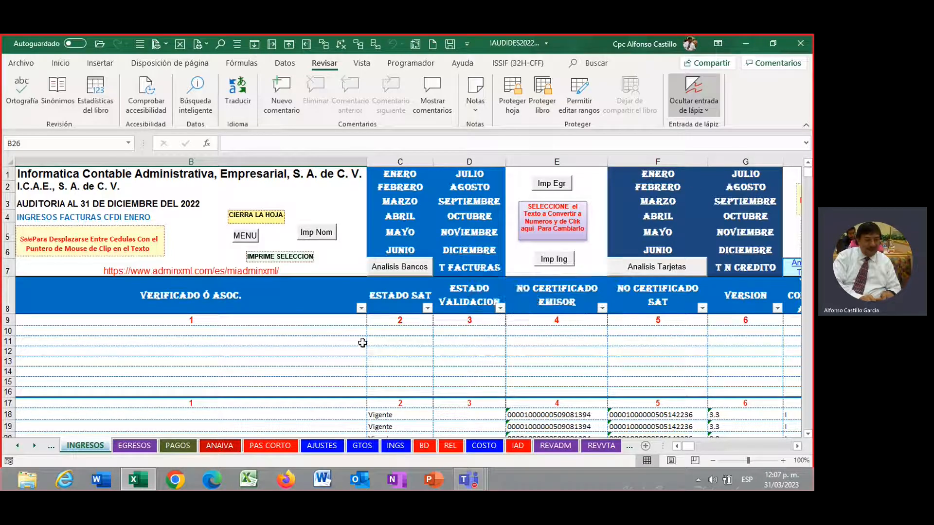
Go across row 11 from B11 to P11 on the INGRESOS sheet and highlight the July to December amounts in L1:O6.
{"action": "left_click", "coordinate": [346, 344]}
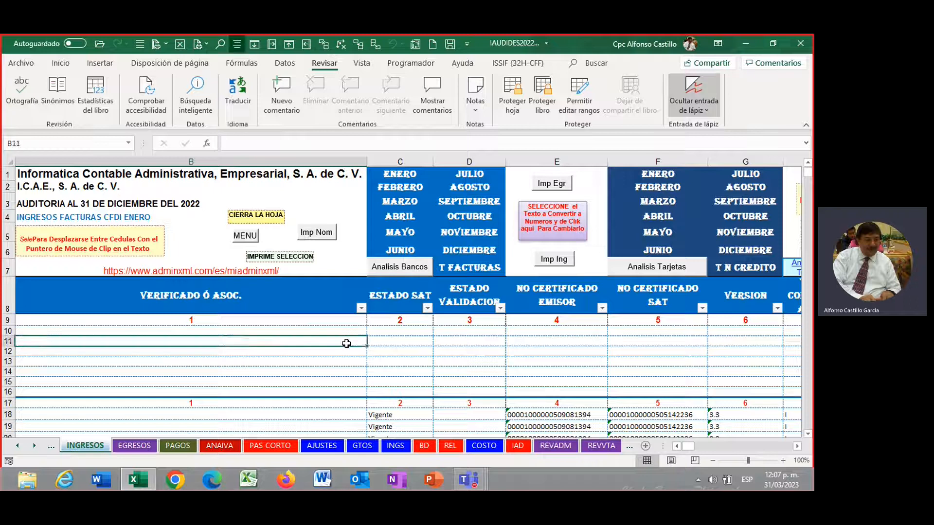
{"action": "key", "text": "Right"}
{"action": "key", "text": "Right"}
{"action": "key", "text": "Right"}
{"action": "key", "text": "Right"}
{"action": "key", "text": "Right"}
{"action": "key", "text": "Right"}
{"action": "key", "text": "Right"}
{"action": "key", "text": "Right"}
{"action": "key", "text": "Right"}
{"action": "key", "text": "Right"}
{"action": "key", "text": "Right"}
{"action": "key", "text": "Right"}
{"action": "key", "text": "Right"}
{"action": "key", "text": "Right"}
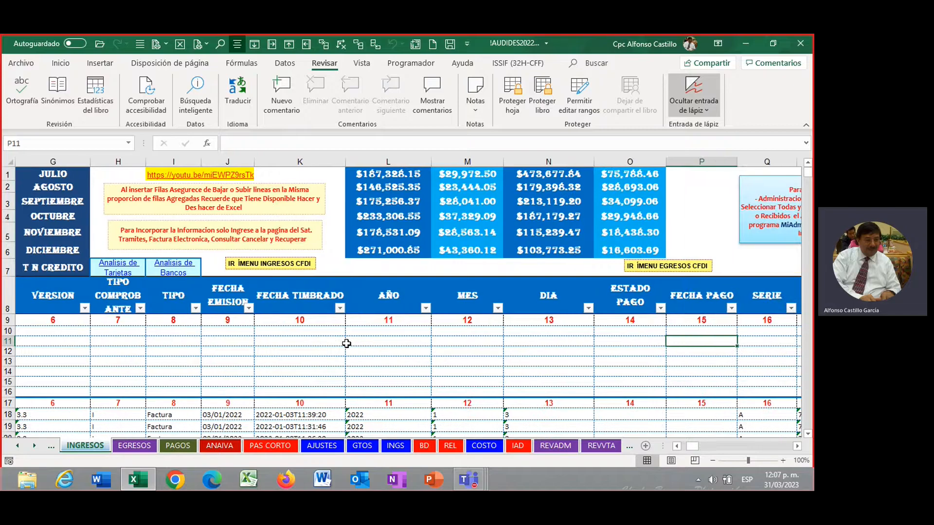
{"action": "left_click_drag", "start_coordinate": [392, 176], "coordinate": [630, 247]}
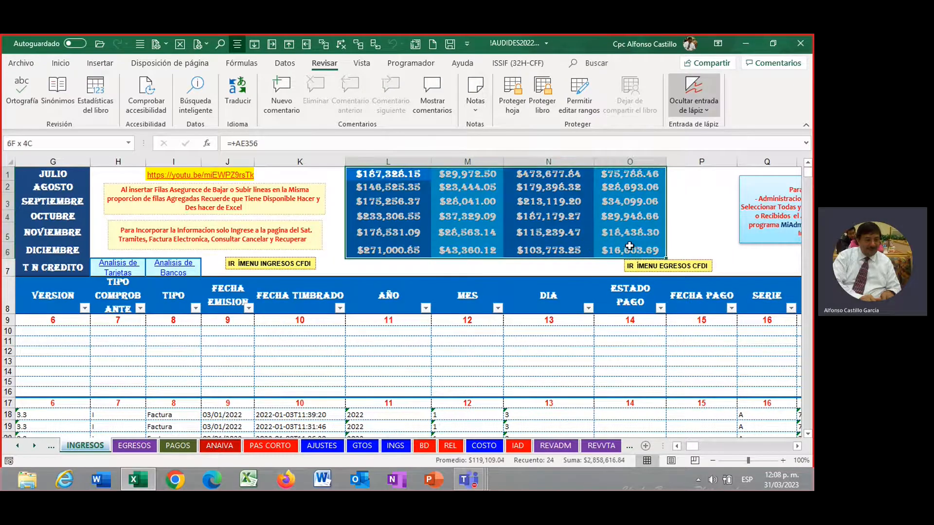
Go back along row 11 through the invoice columns to the start of the INGRESOS sheet and select D12.
{"action": "left_click", "coordinate": [387, 344]}
{"action": "key", "text": "Left"}
{"action": "key", "text": "Left"}
{"action": "key", "text": "Left"}
{"action": "key", "text": "Left"}
{"action": "key", "text": "Left"}
{"action": "key", "text": "Left"}
{"action": "key", "text": "Left"}
{"action": "key", "text": "Left"}
{"action": "key", "text": "Left"}
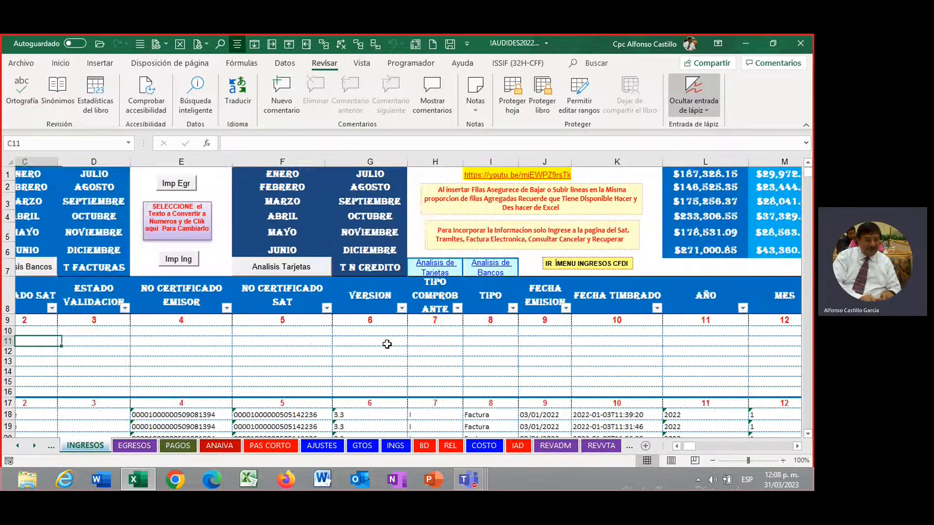
{"action": "key", "text": "Left"}
{"action": "key", "text": "Left"}
{"action": "left_click", "coordinate": [507, 354]}
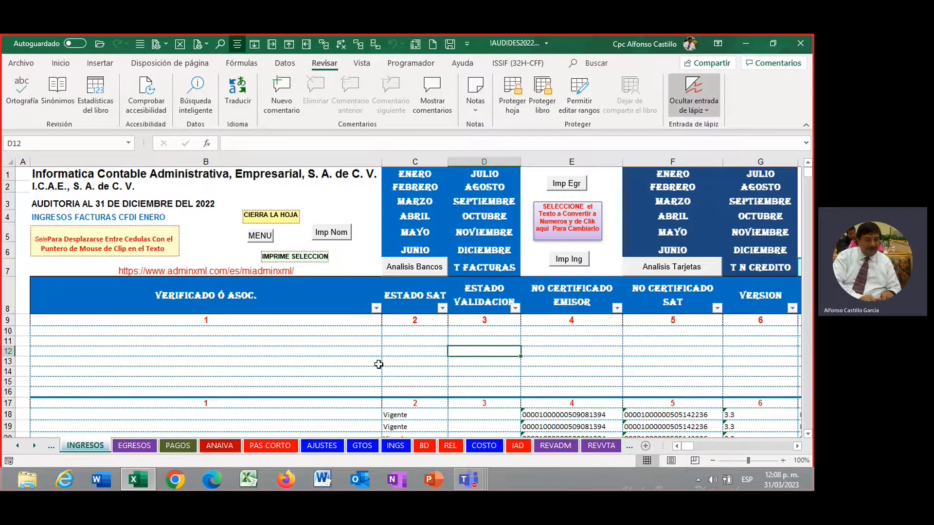
Examine the blank rows above the January invoices and highlight the headings from Verificado ó Asoc. to No Certificado SAT in B8:F8.
{"action": "scroll", "coordinate": [378, 364], "scroll_direction": "down", "scroll_amount": 4}
{"action": "scroll", "coordinate": [378, 364], "scroll_direction": "up", "scroll_amount": 4}
{"action": "scroll", "coordinate": [378, 341], "scroll_direction": "down", "scroll_amount": 1}
{"action": "left_click", "coordinate": [377, 339]}
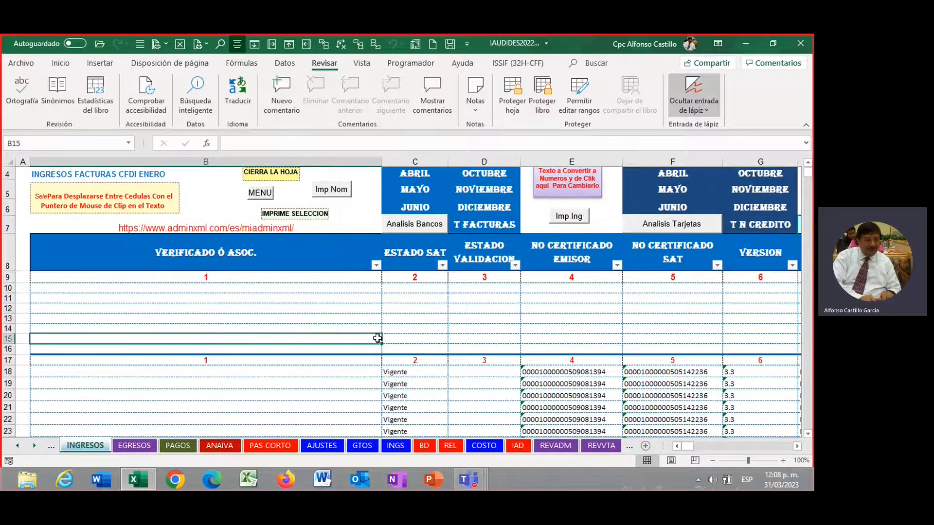
{"action": "left_click", "coordinate": [364, 317]}
{"action": "left_click_drag", "start_coordinate": [379, 267], "coordinate": [630, 262]}
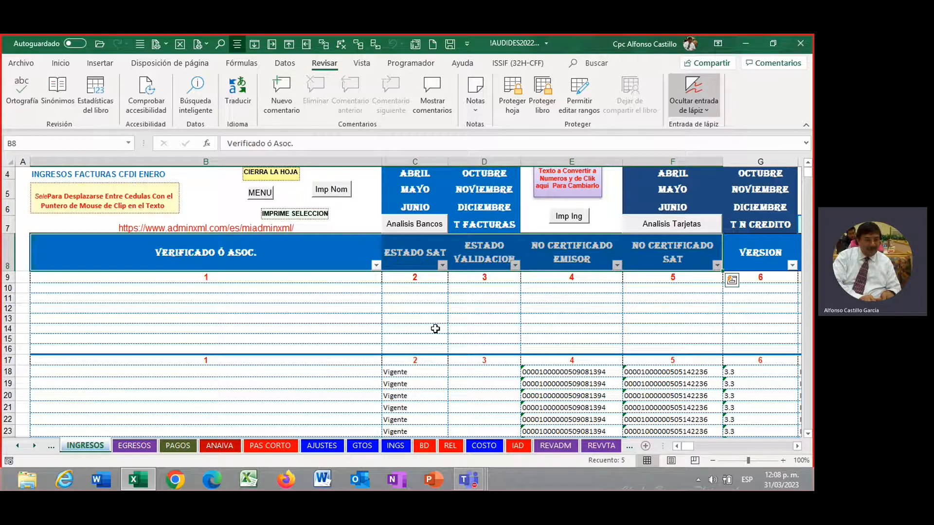
{"action": "left_click", "coordinate": [472, 309]}
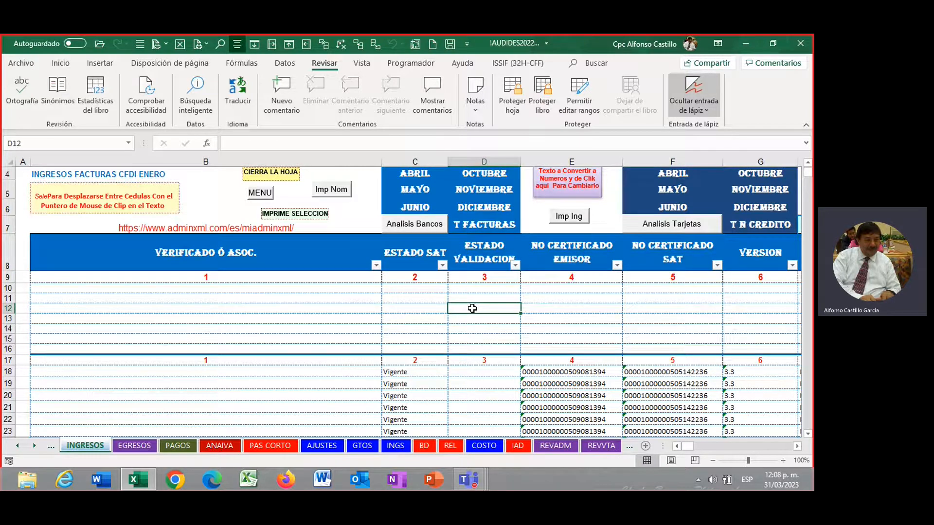
{"action": "left_click", "coordinate": [431, 307]}
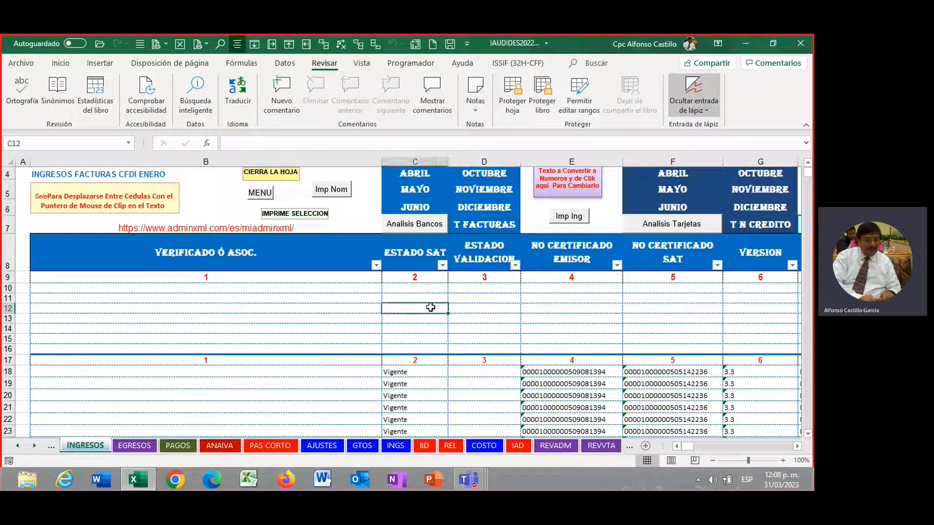
{"action": "left_click", "coordinate": [540, 299]}
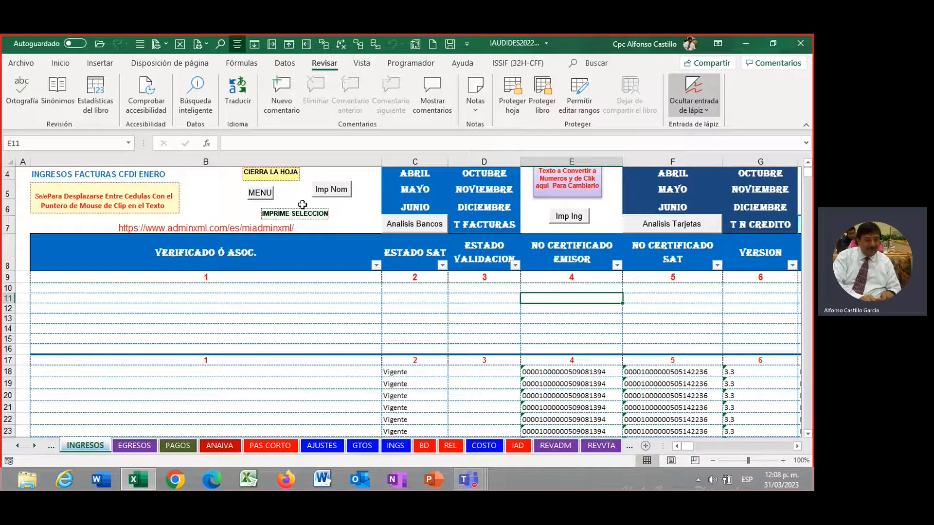
Open the Ingresos CFDI Anual sheet from the DECLARACIONES group of the Auditoria Financiera menu.
{"action": "left_click", "coordinate": [261, 194]}
{"action": "left_click", "coordinate": [419, 92]}
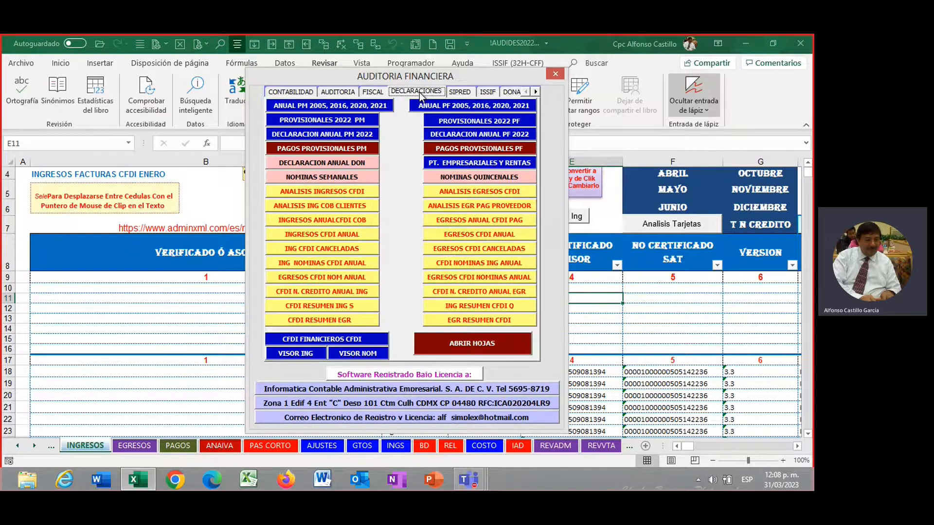
{"action": "left_click", "coordinate": [347, 238]}
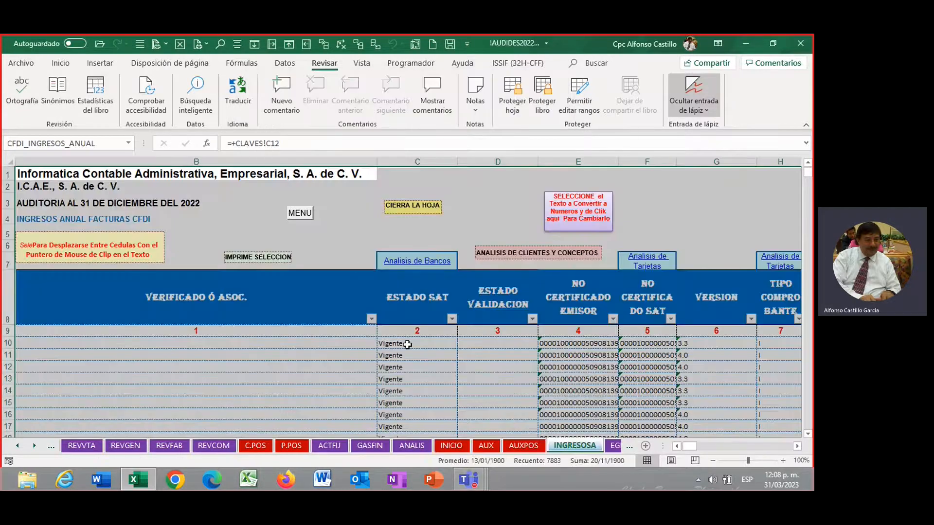
Look through the year's CFDI income invoices in the Estado SAT column, past row 250 and back to the headings.
{"action": "scroll", "coordinate": [407, 345], "scroll_direction": "down", "scroll_amount": 3}
{"action": "scroll", "coordinate": [396, 323], "scroll_direction": "up", "scroll_amount": 3}
{"action": "scroll", "coordinate": [394, 311], "scroll_direction": "down", "scroll_amount": 4}
{"action": "scroll", "coordinate": [393, 296], "scroll_direction": "down", "scroll_amount": 20}
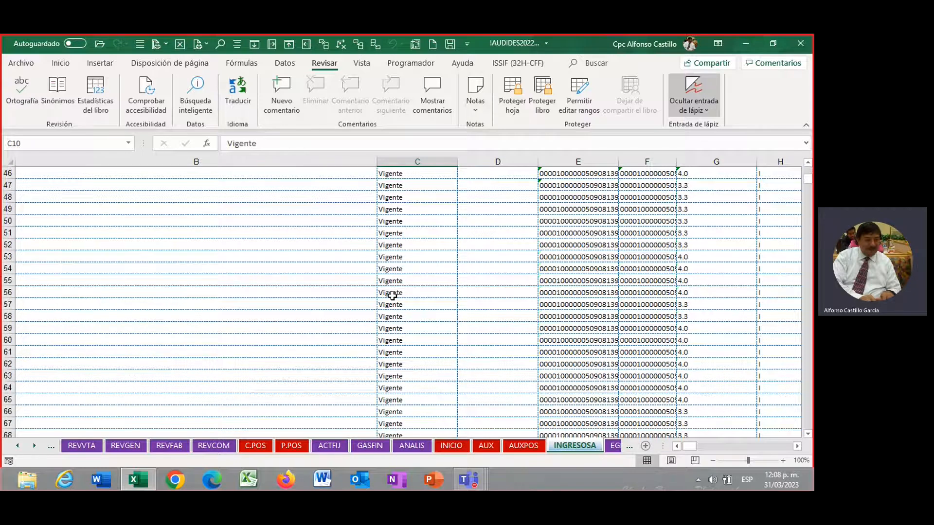
{"action": "scroll", "coordinate": [391, 297], "scroll_direction": "down", "scroll_amount": 20}
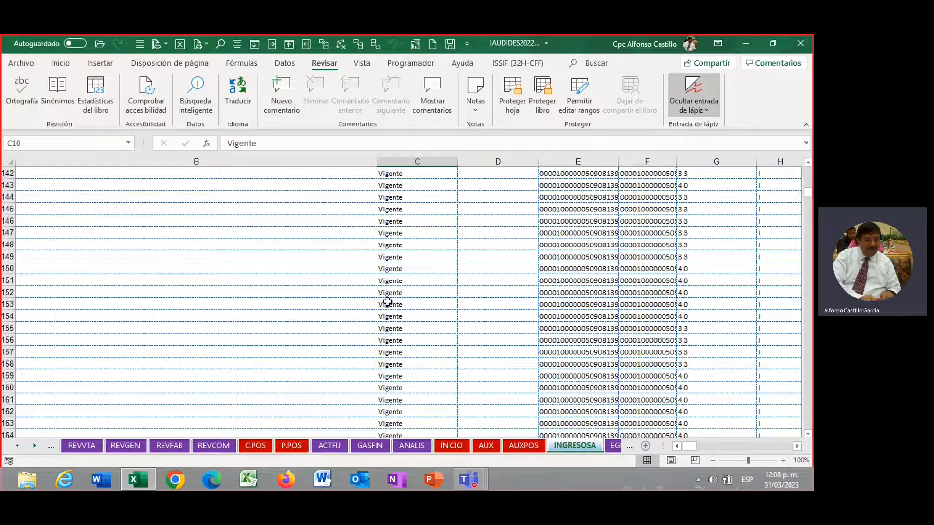
{"action": "scroll", "coordinate": [387, 303], "scroll_direction": "up", "scroll_amount": 2}
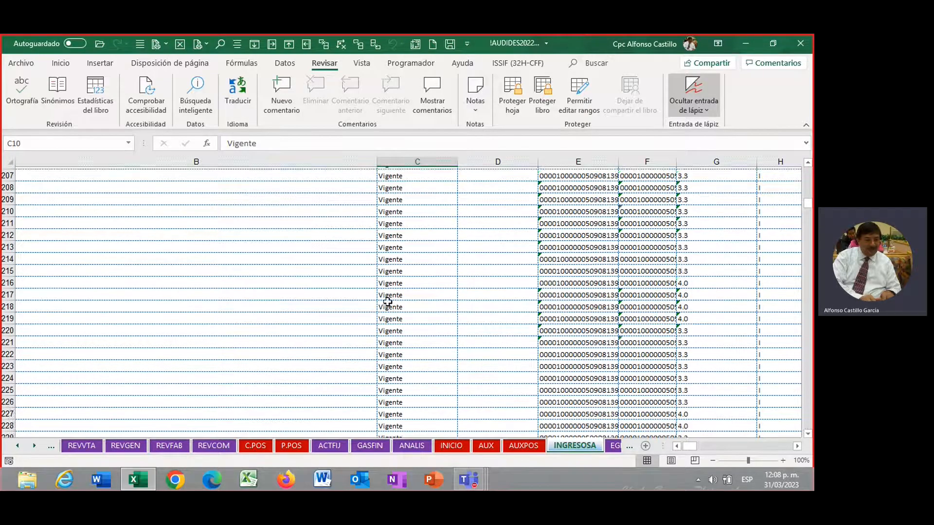
{"action": "scroll", "coordinate": [387, 303], "scroll_direction": "down", "scroll_amount": 15}
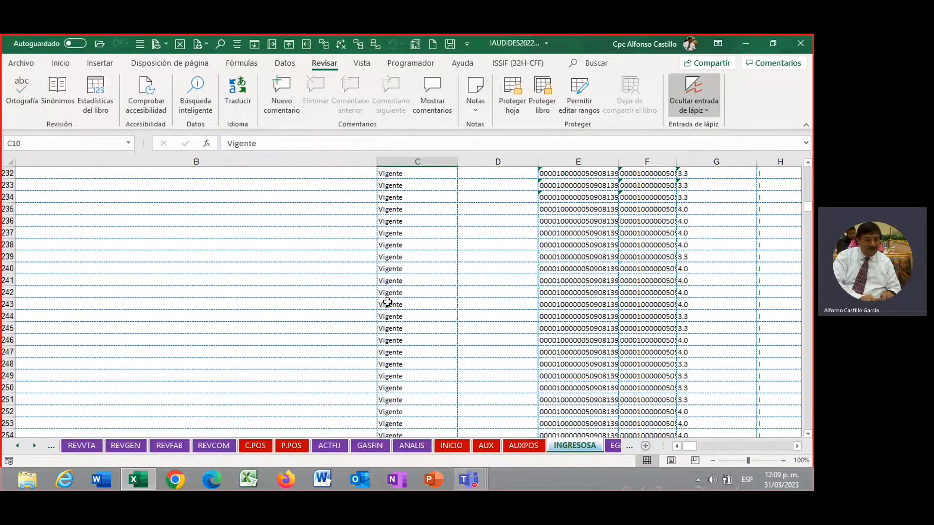
{"action": "scroll", "coordinate": [387, 302], "scroll_direction": "up", "scroll_amount": 16}
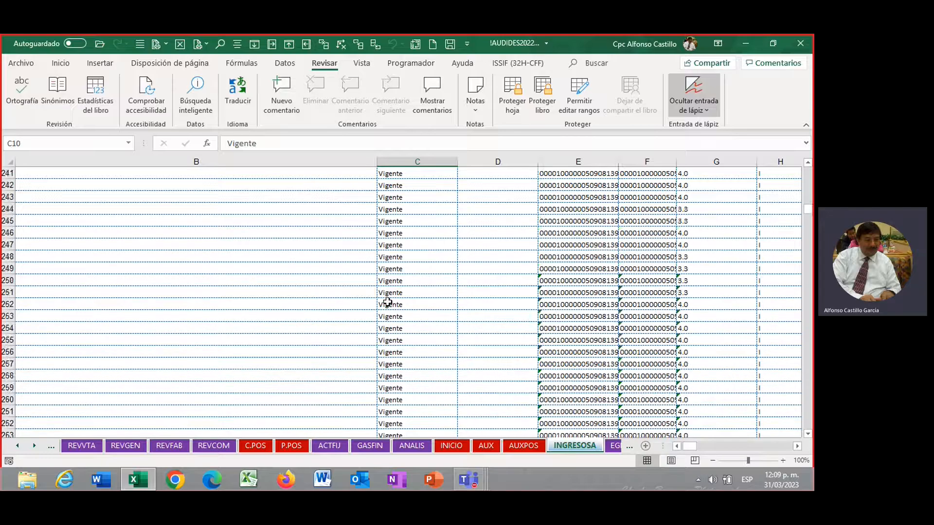
{"action": "scroll", "coordinate": [387, 302], "scroll_direction": "up", "scroll_amount": 4}
{"action": "scroll", "coordinate": [388, 303], "scroll_direction": "up", "scroll_amount": 8}
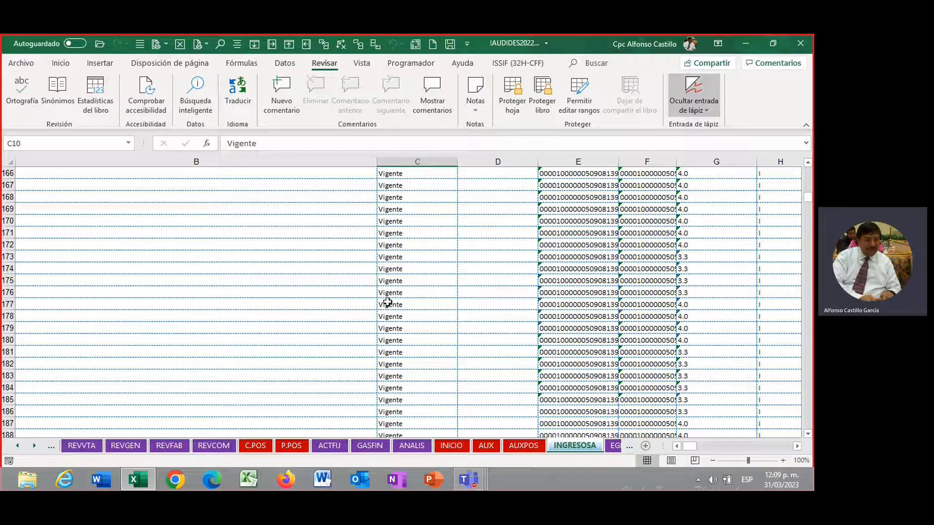
{"action": "scroll", "coordinate": [388, 303], "scroll_direction": "up", "scroll_amount": 4}
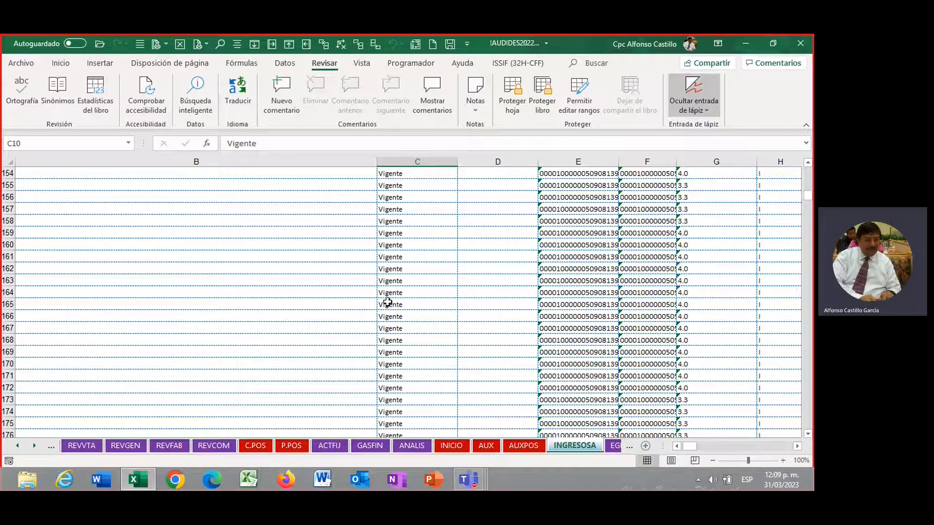
{"action": "scroll", "coordinate": [387, 302], "scroll_direction": "up", "scroll_amount": 20}
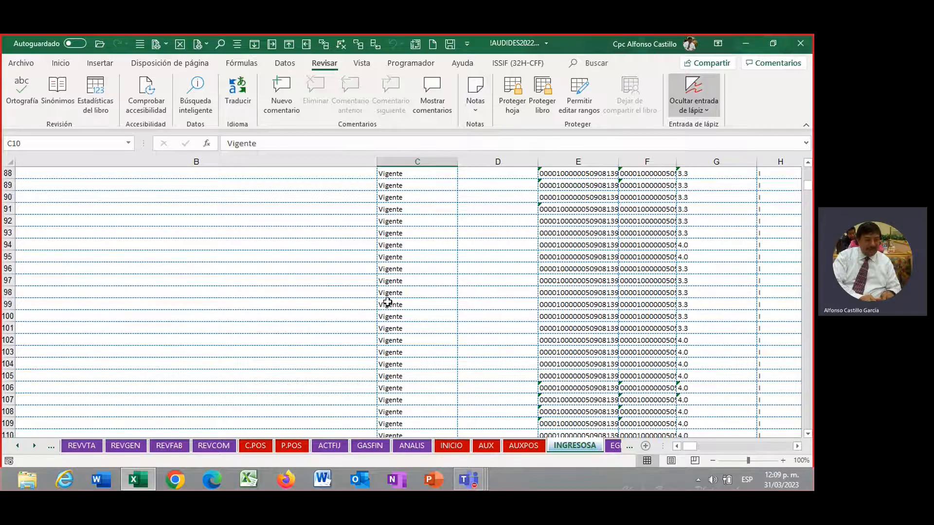
{"action": "scroll", "coordinate": [388, 303], "scroll_direction": "up", "scroll_amount": 20}
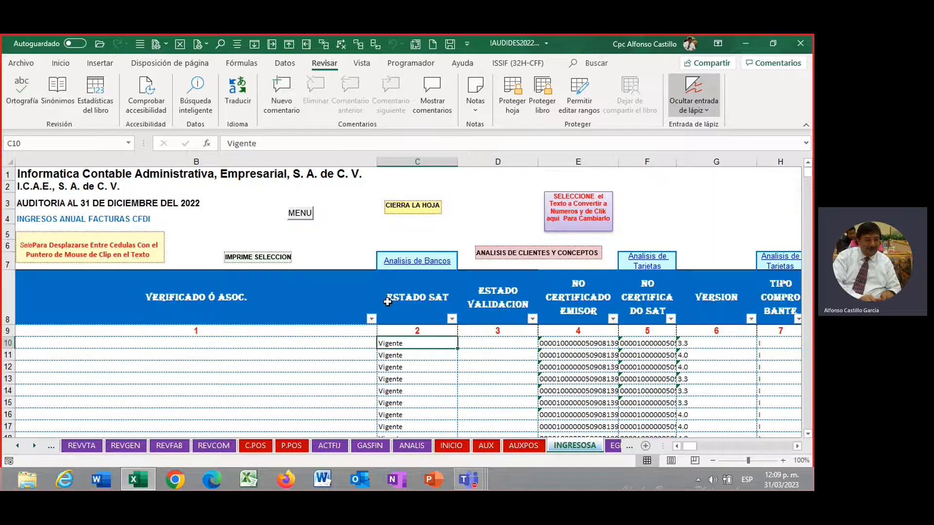
{"action": "scroll", "coordinate": [388, 301], "scroll_direction": "down", "scroll_amount": 3}
{"action": "scroll", "coordinate": [388, 301], "scroll_direction": "up", "scroll_amount": 3}
{"action": "scroll", "coordinate": [434, 395], "scroll_direction": "down", "scroll_amount": 2}
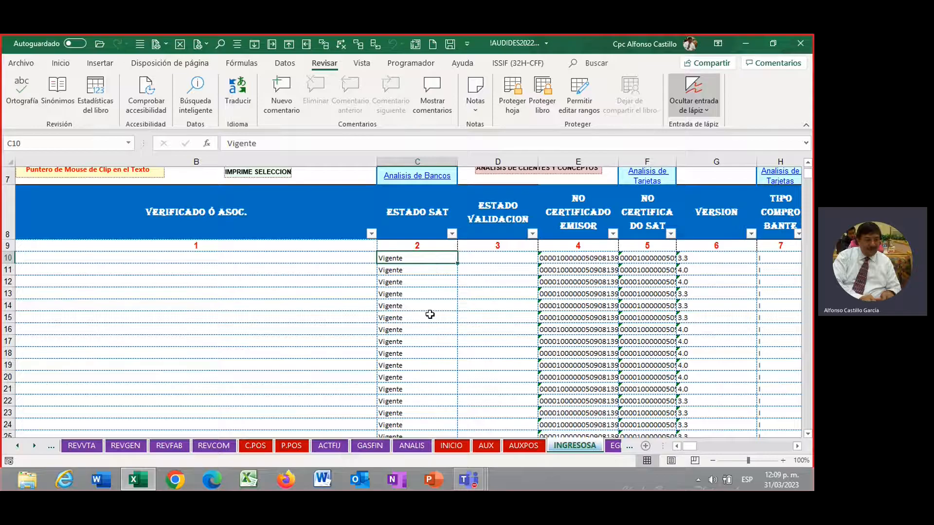
{"action": "scroll", "coordinate": [430, 315], "scroll_direction": "up", "scroll_amount": 1}
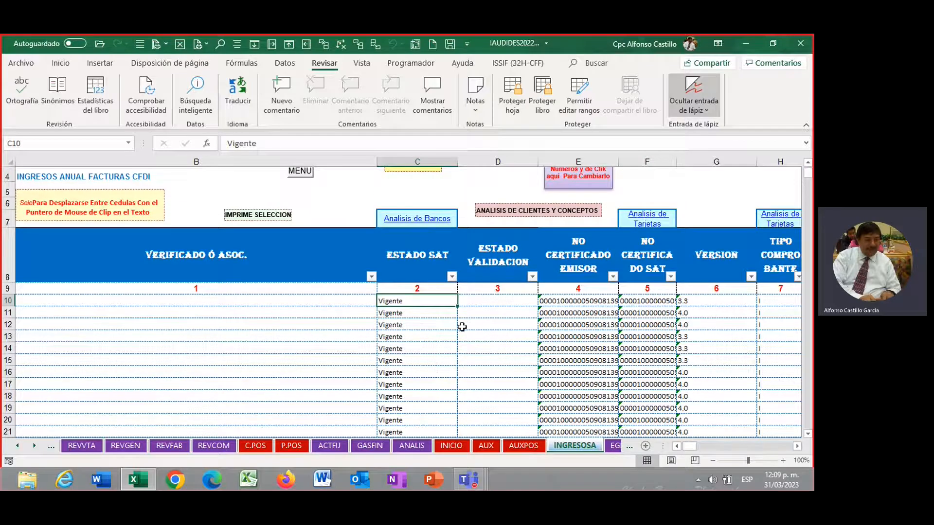
{"action": "scroll", "coordinate": [472, 320], "scroll_direction": "up", "scroll_amount": 1}
Go across row 2 of the annual income sheet from G2 to the monthly IVA heading in AH2.
{"action": "left_click", "coordinate": [701, 191]}
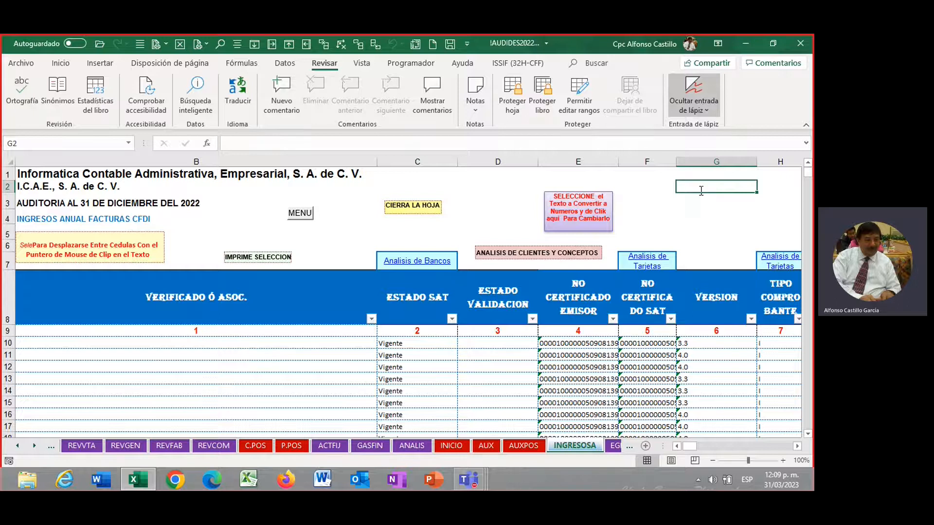
{"action": "key", "text": "Right"}
{"action": "key", "text": "Right"}
{"action": "key", "text": "Right"}
{"action": "key", "text": "Right"}
{"action": "key", "text": "Right"}
{"action": "key", "text": "Right"}
{"action": "key", "text": "Right"}
{"action": "key", "text": "Right"}
{"action": "key", "text": "Right"}
{"action": "key", "text": "Right"}
{"action": "key", "text": "Right"}
{"action": "key", "text": "Right"}
{"action": "key", "text": "Right"}
{"action": "key", "text": "Right"}
{"action": "key", "text": "Right"}
{"action": "key", "text": "Right"}
{"action": "key", "text": "Right"}
{"action": "key", "text": "Right"}
{"action": "key", "text": "Right"}
{"action": "key", "text": "Right"}
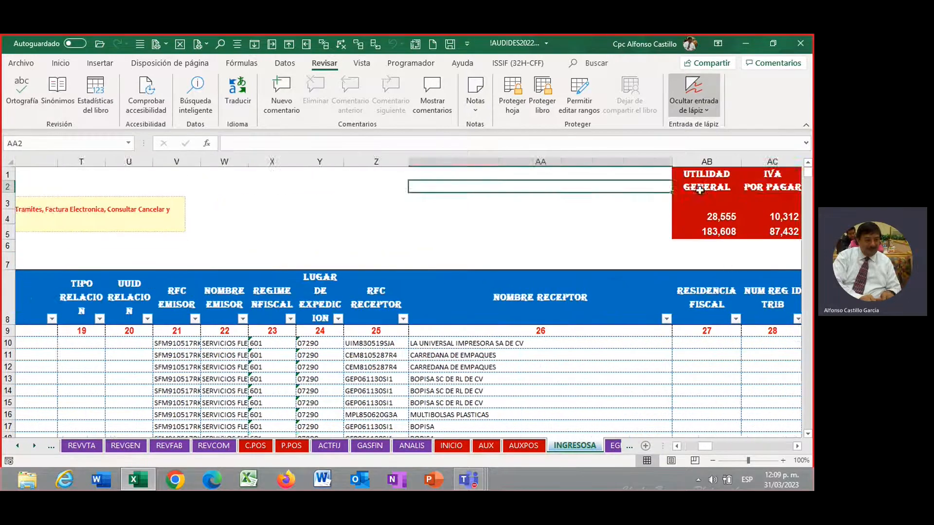
{"action": "key", "text": "Right"}
{"action": "key", "text": "Right"}
{"action": "key", "text": "Right"}
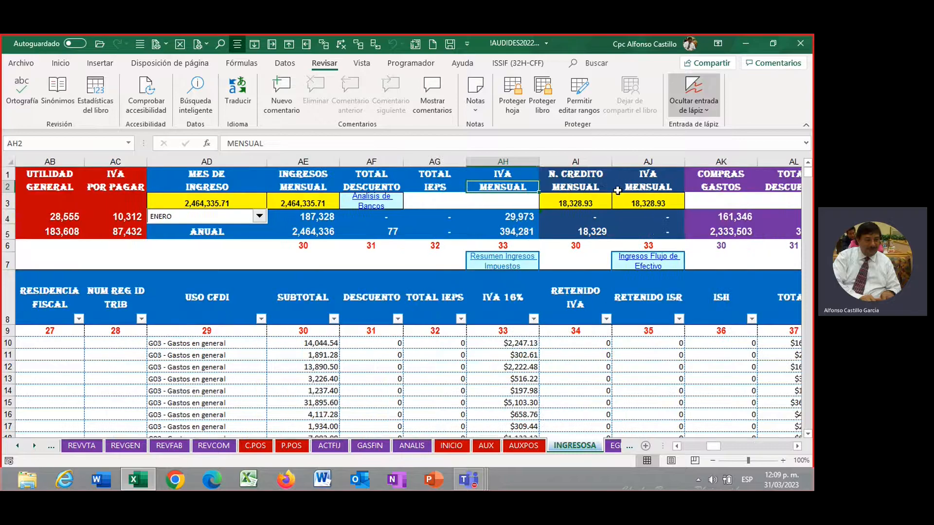
Highlight the yellow monthly income totals in AD3:AE3 and the credit note and IVA totals in AI3:AJ3.
{"action": "left_click", "coordinate": [197, 203]}
{"action": "left_click_drag", "start_coordinate": [197, 202], "coordinate": [285, 203]}
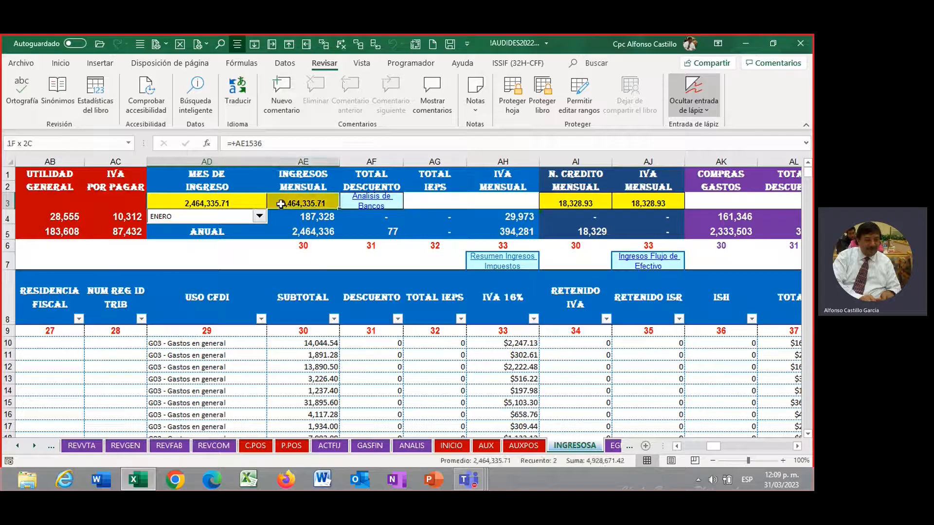
{"action": "left_click_drag", "start_coordinate": [280, 204], "coordinate": [282, 204]}
{"action": "left_click_drag", "start_coordinate": [551, 199], "coordinate": [618, 203]}
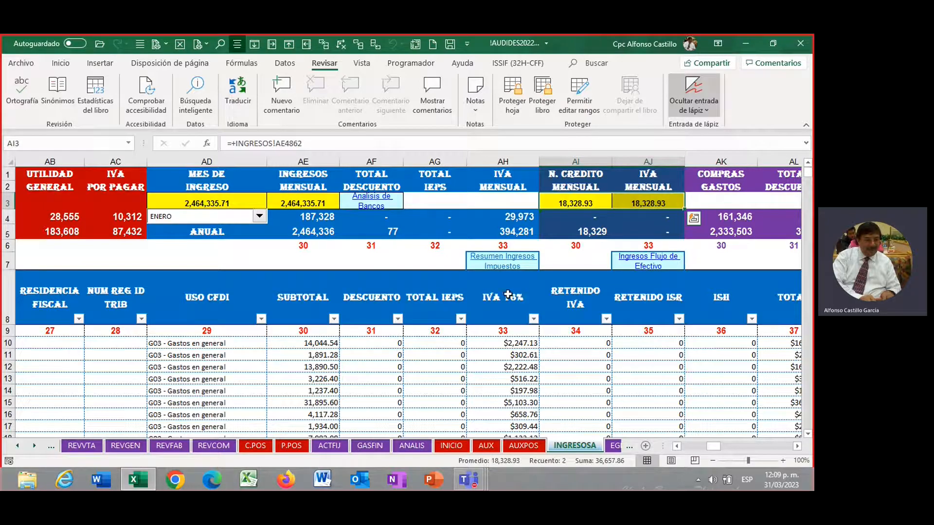
Highlight the yellow monthly income totals in AD3:AE3 of the annual income sheet again.
{"action": "left_click", "coordinate": [366, 262]}
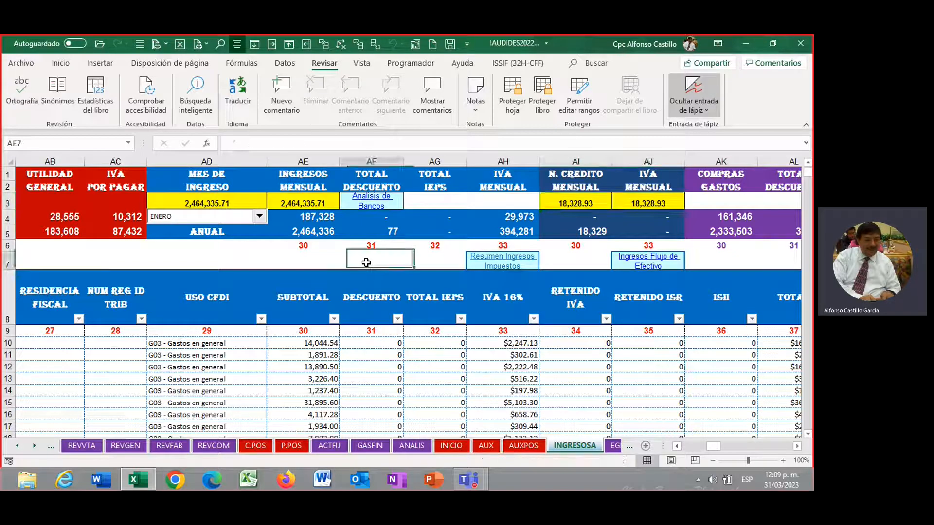
{"action": "left_click_drag", "start_coordinate": [262, 204], "coordinate": [292, 204]}
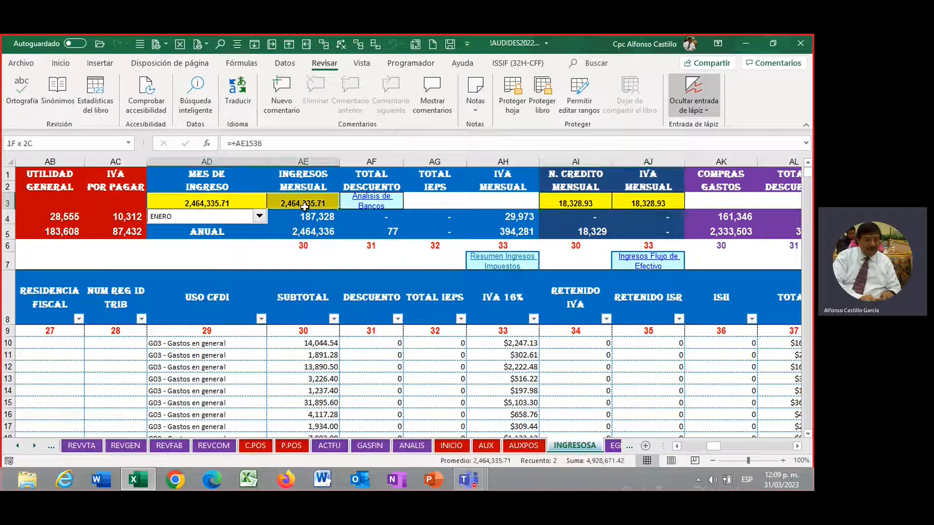
{"action": "left_click", "coordinate": [344, 369]}
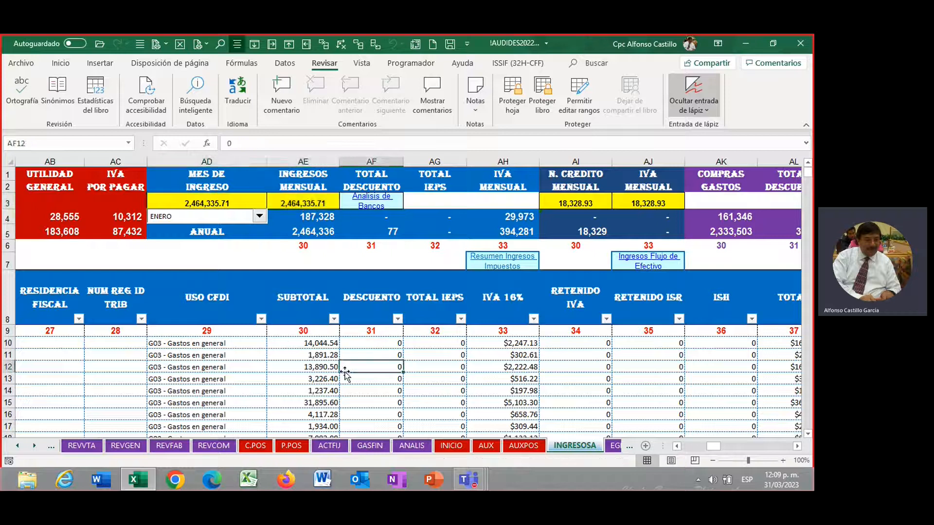
Open the Egresos CFDI sheet from the FISCAL group of the Auditoria Financiera menu.
{"action": "left_click_drag", "start_coordinate": [706, 446], "coordinate": [683, 446]}
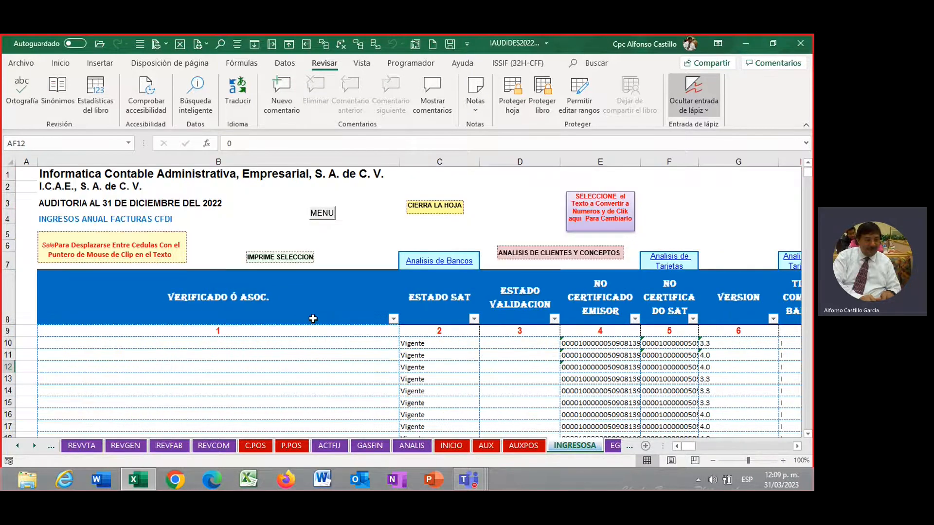
{"action": "left_click", "coordinate": [321, 211]}
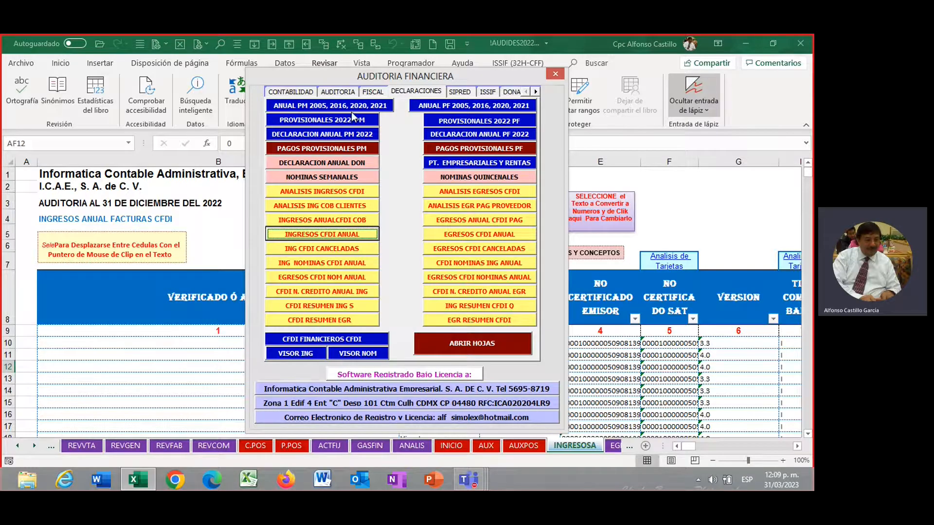
{"action": "left_click", "coordinate": [373, 93]}
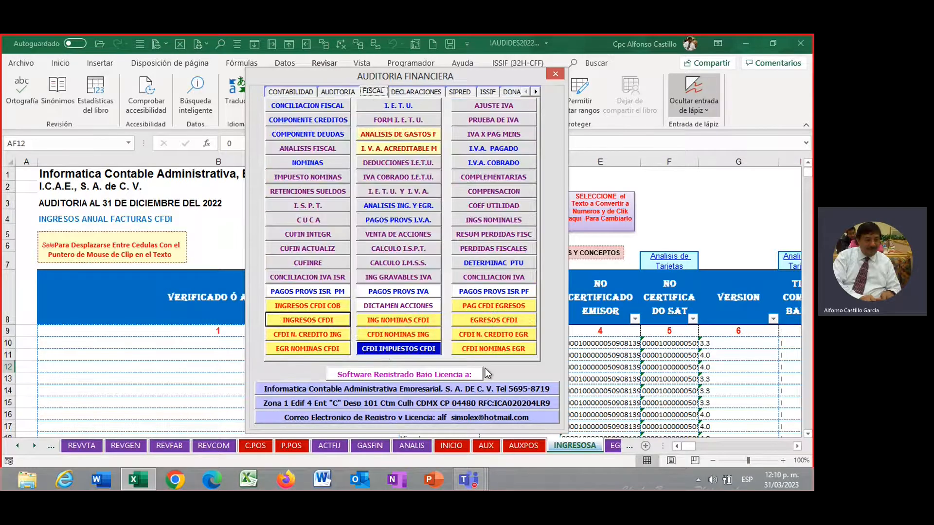
{"action": "left_click", "coordinate": [478, 320]}
Look over the first January expense invoices below row 15, return to the headings and select D12.
{"action": "scroll", "coordinate": [395, 388], "scroll_direction": "down", "scroll_amount": 3}
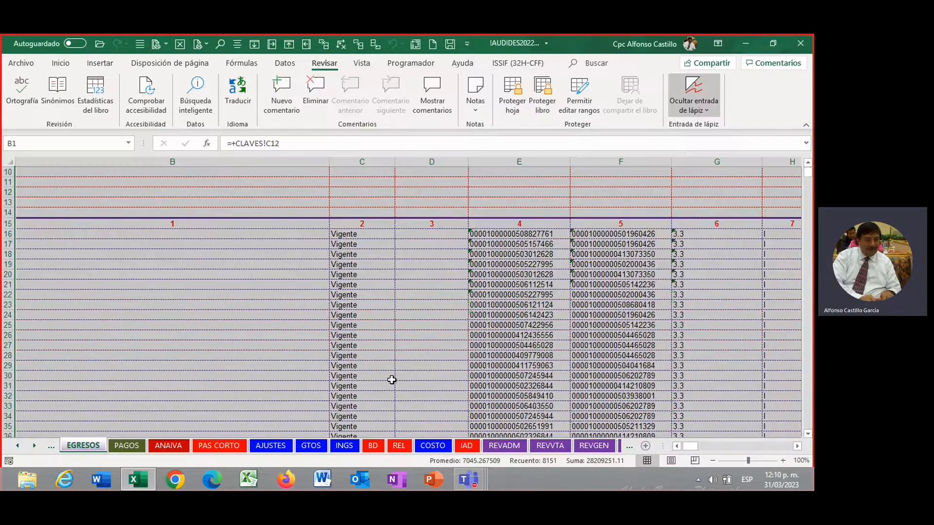
{"action": "scroll", "coordinate": [391, 380], "scroll_direction": "down", "scroll_amount": 3}
{"action": "scroll", "coordinate": [390, 377], "scroll_direction": "up", "scroll_amount": 3}
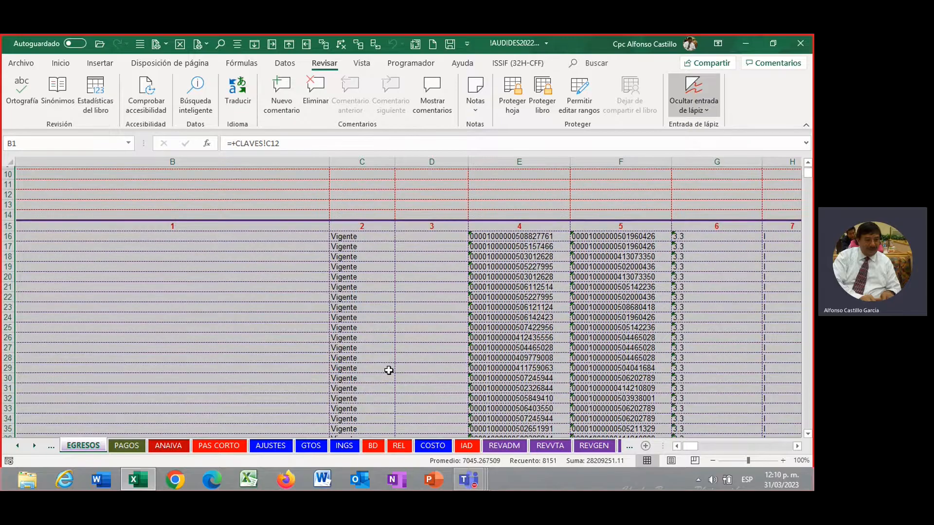
{"action": "scroll", "coordinate": [389, 371], "scroll_direction": "up", "scroll_amount": 3}
{"action": "left_click", "coordinate": [445, 350]}
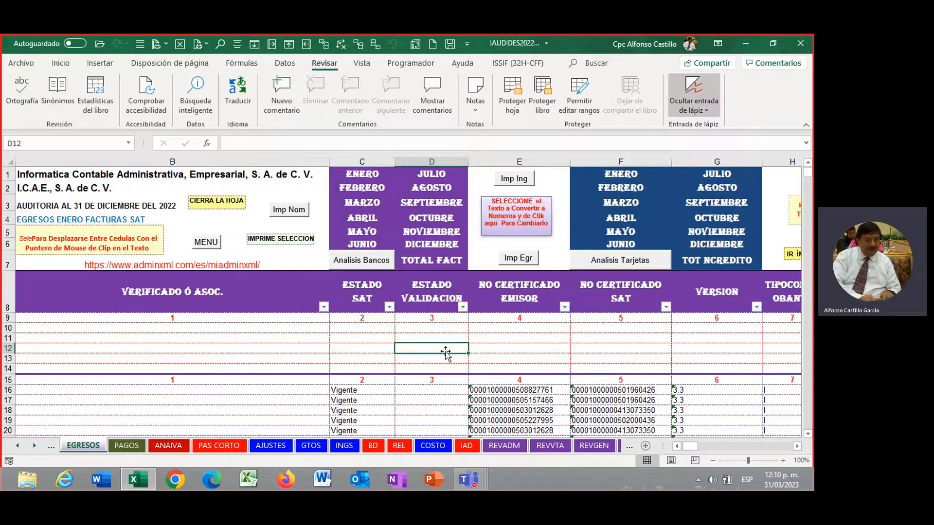
Go across row 12 of the monthly expenses sheet to column P and highlight the monthly totals block L1:O7.
{"action": "key", "text": "Right"}
{"action": "key", "text": "Right"}
{"action": "key", "text": "Right"}
{"action": "key", "text": "Right"}
{"action": "key", "text": "Right"}
{"action": "key", "text": "Right"}
{"action": "key", "text": "Right"}
{"action": "key", "text": "Right"}
{"action": "key", "text": "Right"}
{"action": "key", "text": "Right"}
{"action": "key", "text": "Right"}
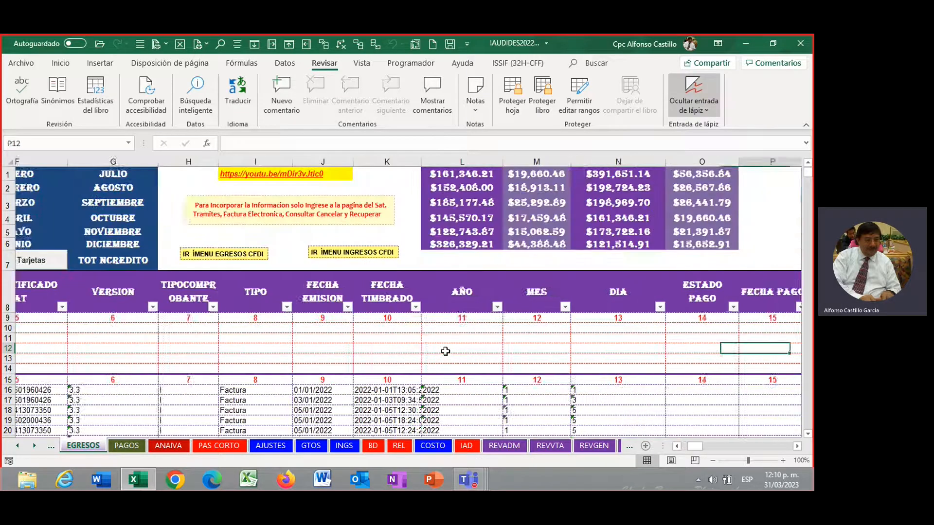
{"action": "left_click_drag", "start_coordinate": [321, 175], "coordinate": [544, 251]}
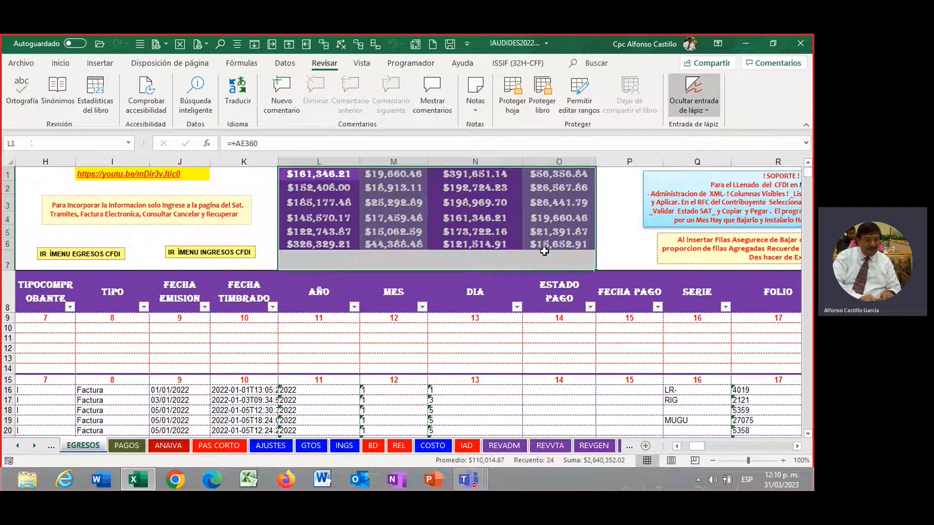
{"action": "left_click", "coordinate": [526, 411]}
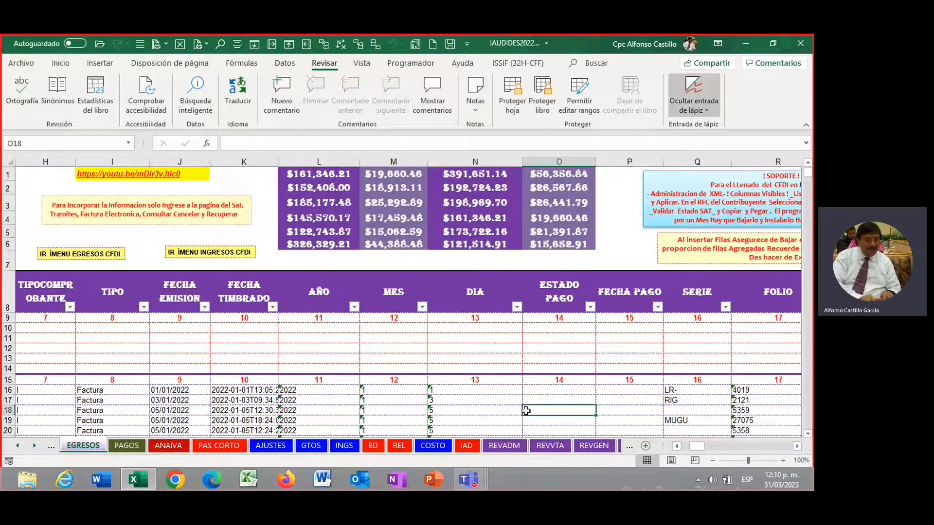
Go back along row 18 to column A and look over the Estado SAT invoice rows and the month headings.
{"action": "key", "text": "Left"}
{"action": "key", "text": "Left"}
{"action": "key", "text": "Left"}
{"action": "key", "text": "Left"}
{"action": "key", "text": "Left"}
{"action": "key", "text": "Left"}
{"action": "key", "text": "Left"}
{"action": "key", "text": "Left"}
{"action": "key", "text": "Left"}
{"action": "key", "text": "Left"}
{"action": "key", "text": "Left"}
{"action": "key", "text": "Left"}
{"action": "key", "text": "Left"}
{"action": "key", "text": "Left"}
{"action": "scroll", "coordinate": [463, 371], "scroll_direction": "down", "scroll_amount": 5}
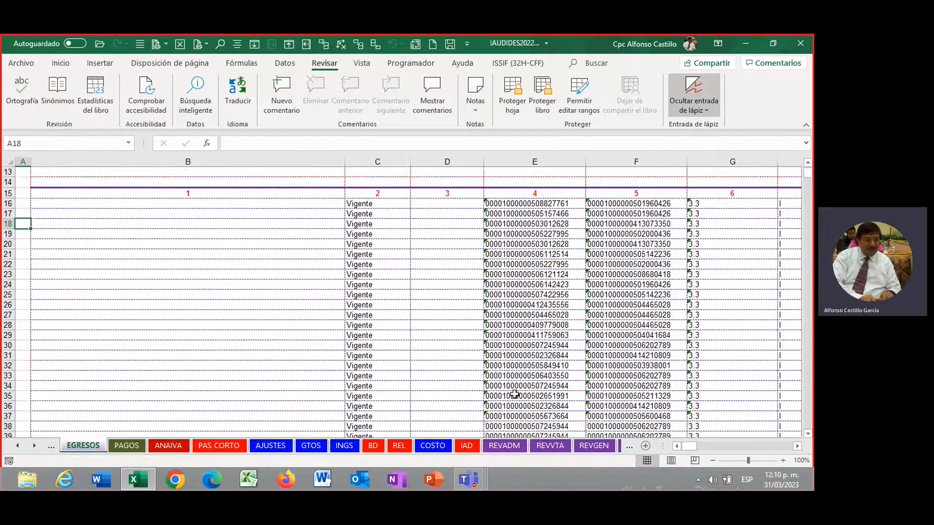
{"action": "scroll", "coordinate": [465, 370], "scroll_direction": "up", "scroll_amount": 4}
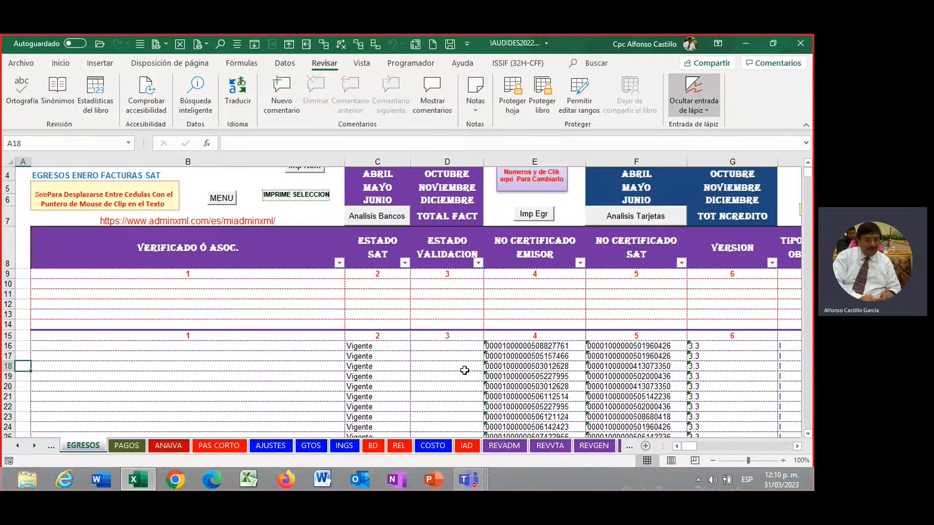
{"action": "scroll", "coordinate": [411, 361], "scroll_direction": "up", "scroll_amount": 1}
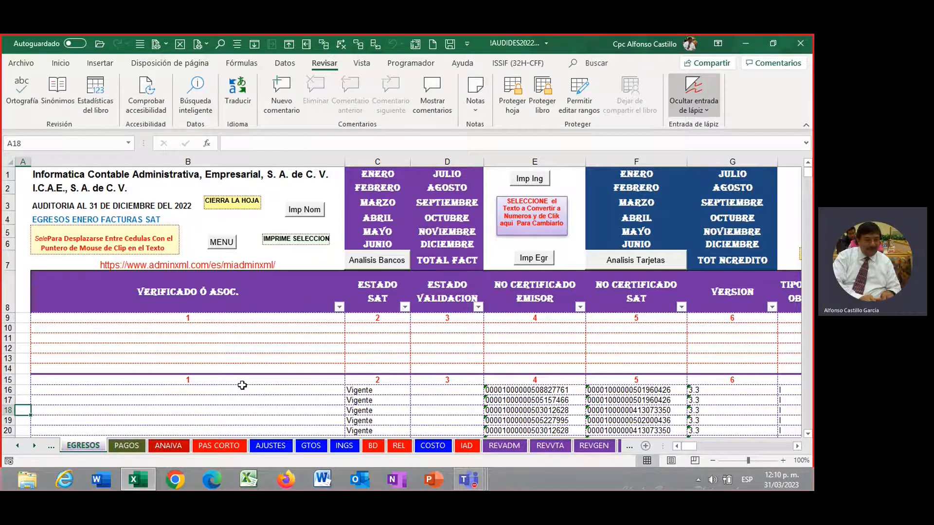
Open the Egresos CFDI Anual sheet from the DECLARACIONES group of the Auditoria Financiera menu.
{"action": "left_click", "coordinate": [221, 245]}
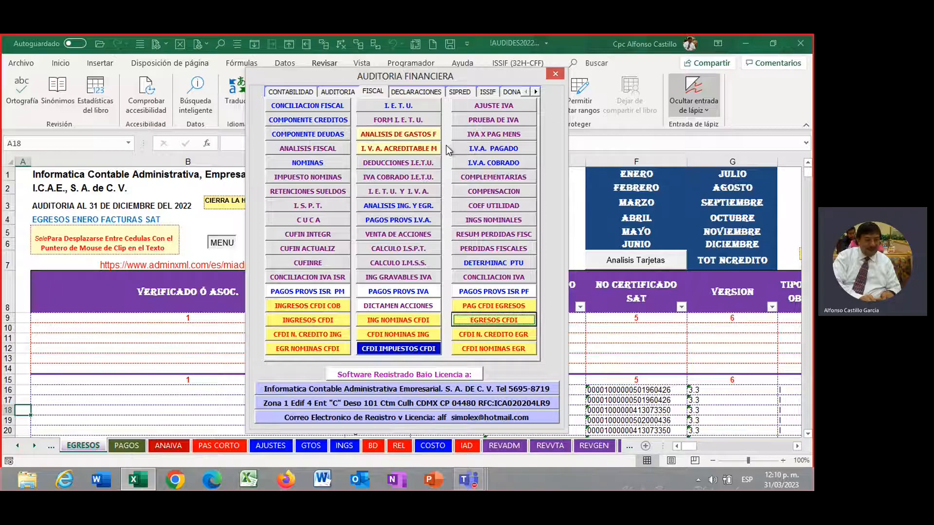
{"action": "left_click", "coordinate": [407, 93]}
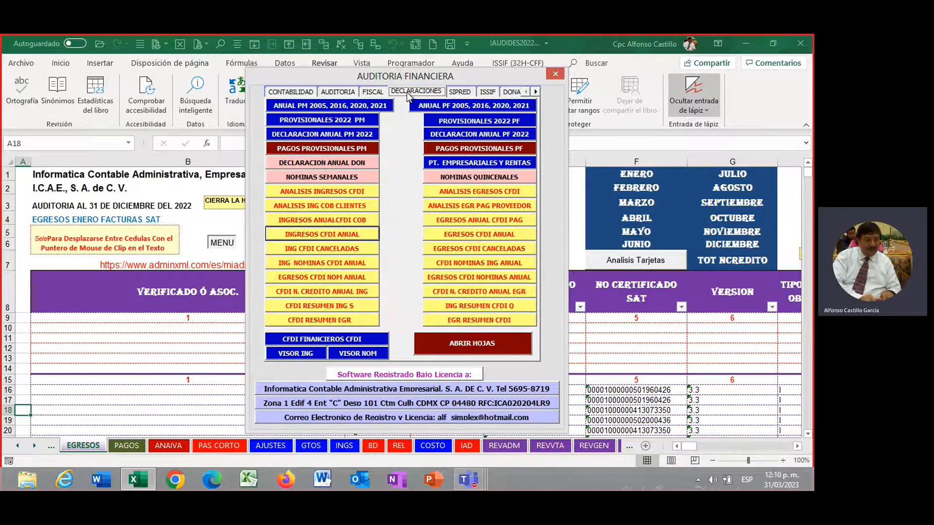
{"action": "left_click", "coordinate": [484, 234]}
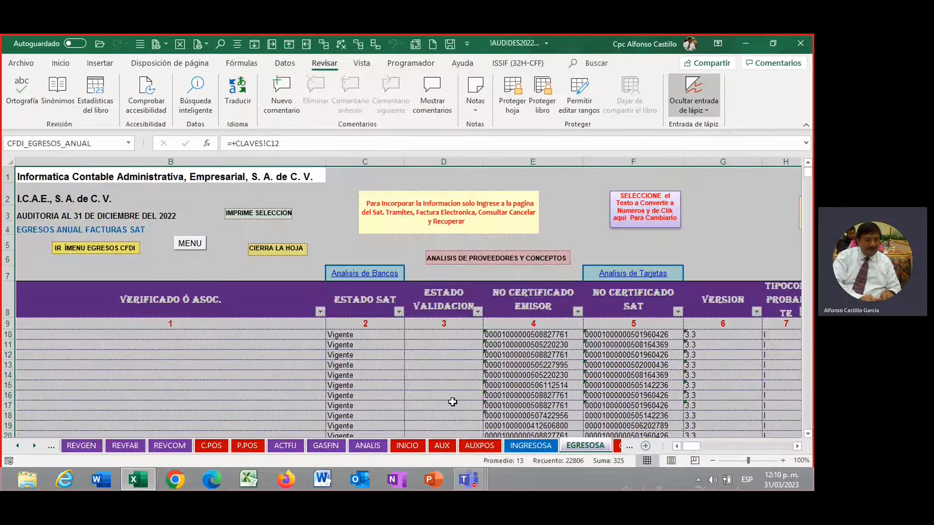
Look through the year's expense invoices past row 100 and back to the column headings.
{"action": "left_click", "coordinate": [445, 387]}
{"action": "scroll", "coordinate": [441, 382], "scroll_direction": "down", "scroll_amount": 4}
{"action": "scroll", "coordinate": [441, 382], "scroll_direction": "down", "scroll_amount": 18}
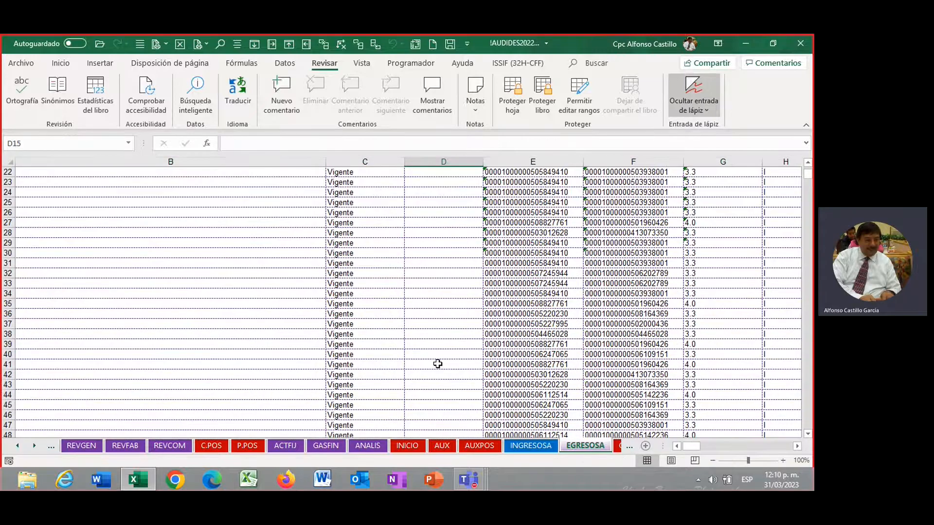
{"action": "scroll", "coordinate": [437, 363], "scroll_direction": "up", "scroll_amount": 10}
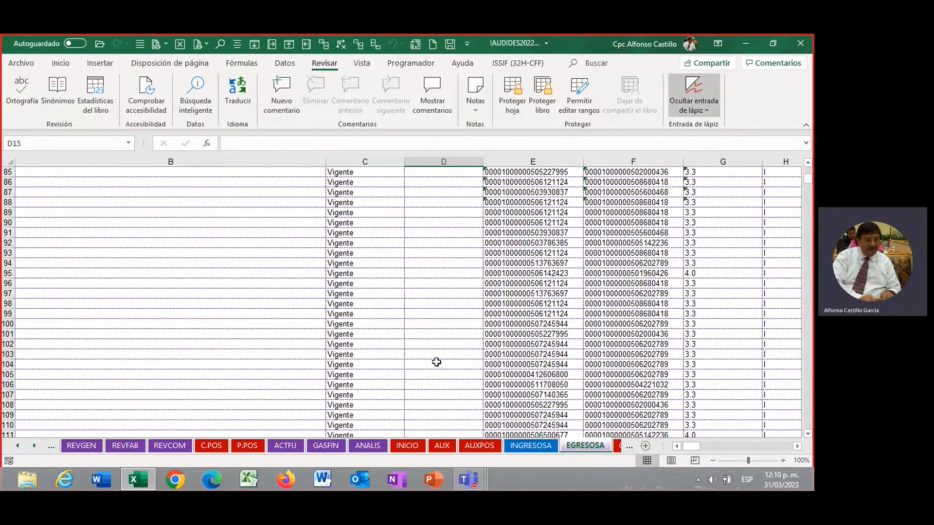
{"action": "scroll", "coordinate": [436, 359], "scroll_direction": "up", "scroll_amount": 11}
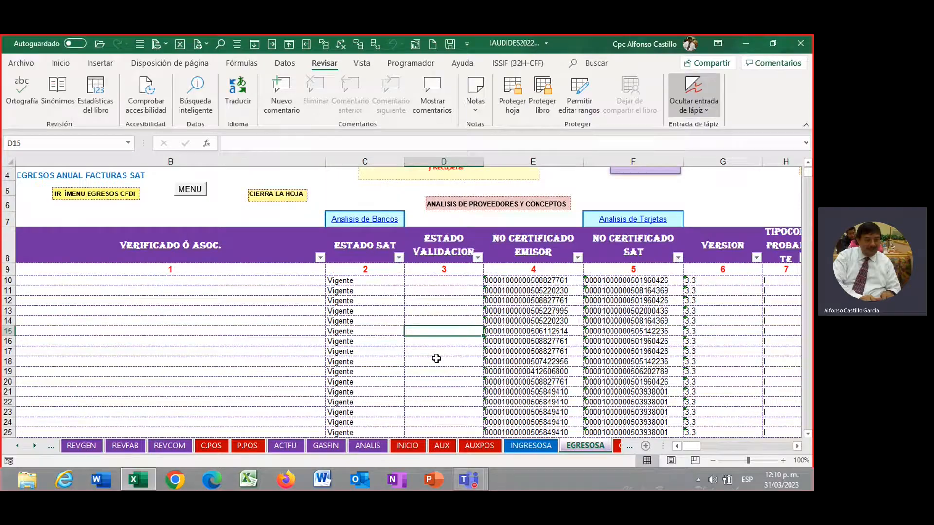
Go across row 12 of the annual expenses sheet from D12 through the issuer and subtotal columns to Retenido IVA in column AI.
{"action": "left_click", "coordinate": [445, 301]}
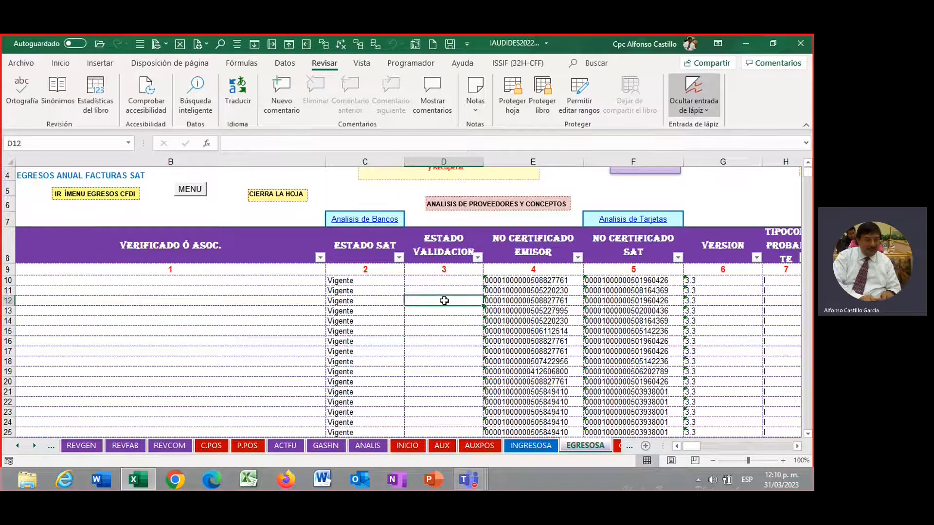
{"action": "key", "text": "Right"}
{"action": "key", "text": "Right"}
{"action": "key", "text": "Right"}
{"action": "key", "text": "Right"}
{"action": "key", "text": "Right"}
{"action": "key", "text": "Right"}
{"action": "key", "text": "Right"}
{"action": "key", "text": "Right"}
{"action": "key", "text": "Right"}
{"action": "key", "text": "Right"}
{"action": "key", "text": "Right"}
{"action": "key", "text": "Right"}
{"action": "key", "text": "Right"}
{"action": "key", "text": "Right"}
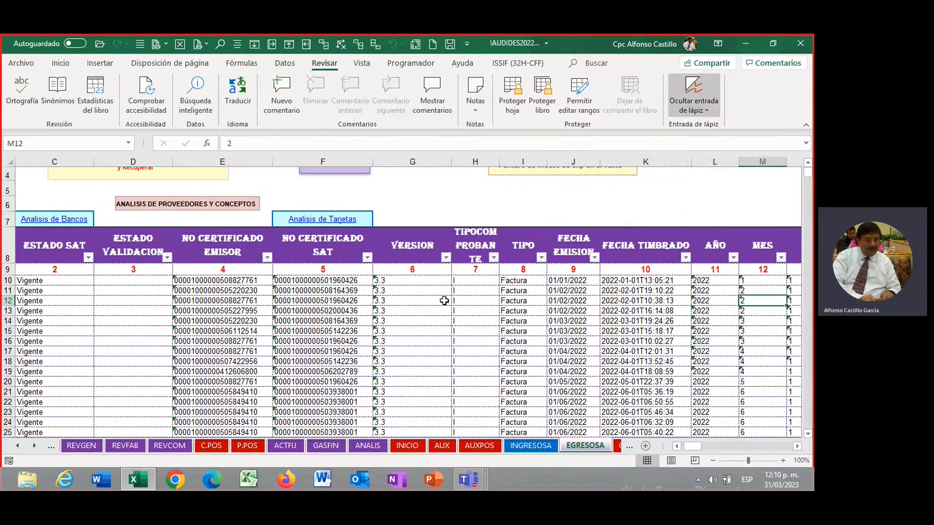
{"action": "key", "text": "Right"}
{"action": "key", "text": "Right"}
{"action": "key", "text": "Right"}
{"action": "key", "text": "Right"}
{"action": "key", "text": "Right"}
{"action": "key", "text": "Right"}
{"action": "key", "text": "Right"}
{"action": "key", "text": "Right"}
{"action": "key", "text": "Right"}
{"action": "key", "text": "Right"}
{"action": "key", "text": "Right"}
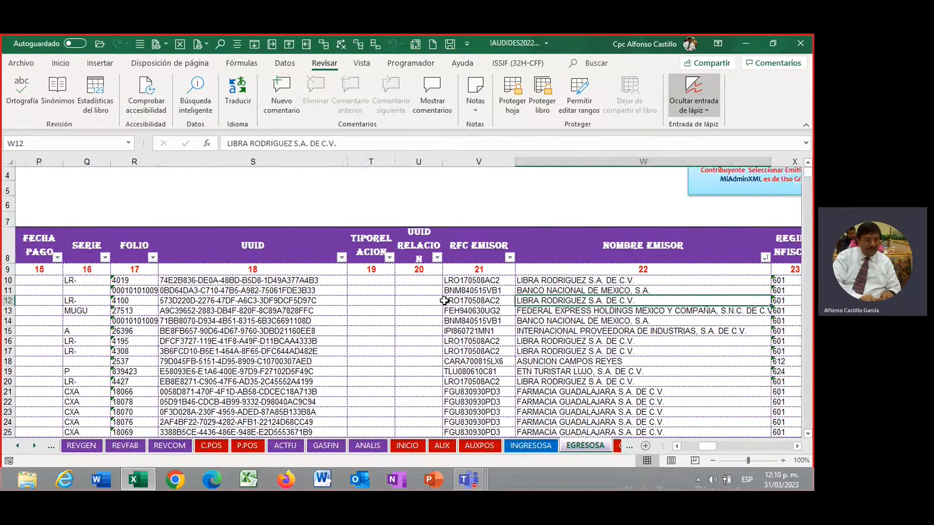
{"action": "key", "text": "Right"}
{"action": "key", "text": "Right"}
{"action": "key", "text": "Right"}
{"action": "key", "text": "Right"}
{"action": "key", "text": "Right"}
{"action": "key", "text": "Right"}
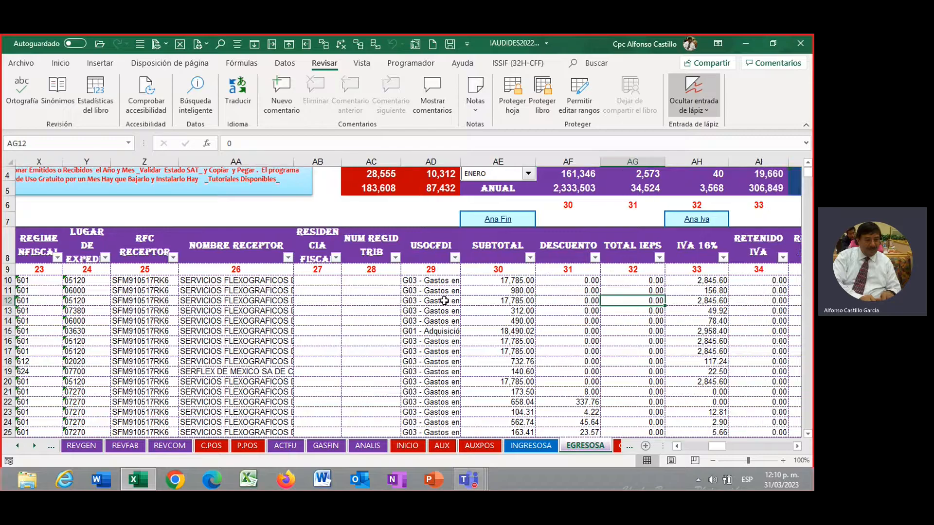
Highlight the yellow annual purchase and expense totals in AE3:AF3.
{"action": "scroll", "coordinate": [448, 306], "scroll_direction": "up", "scroll_amount": 1}
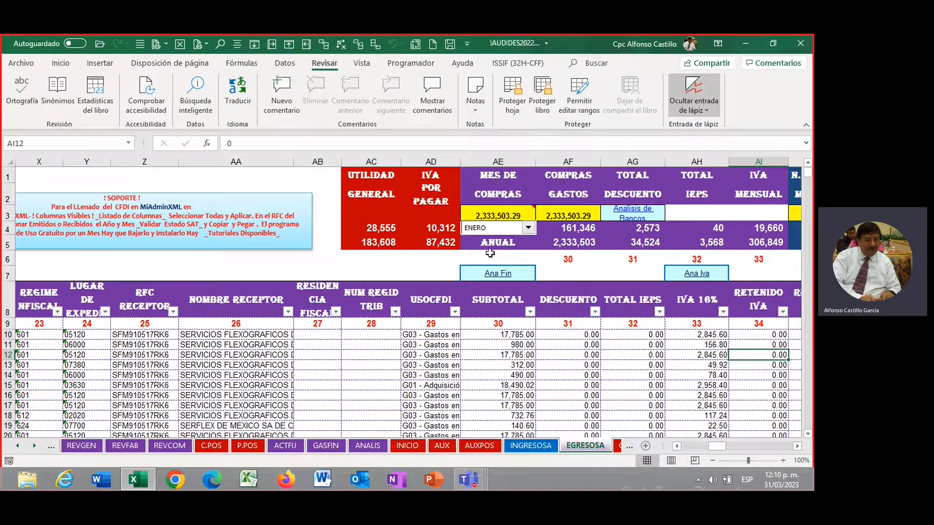
{"action": "mouse_move", "coordinate": [501, 212]}
{"action": "left_click", "coordinate": [570, 216]}
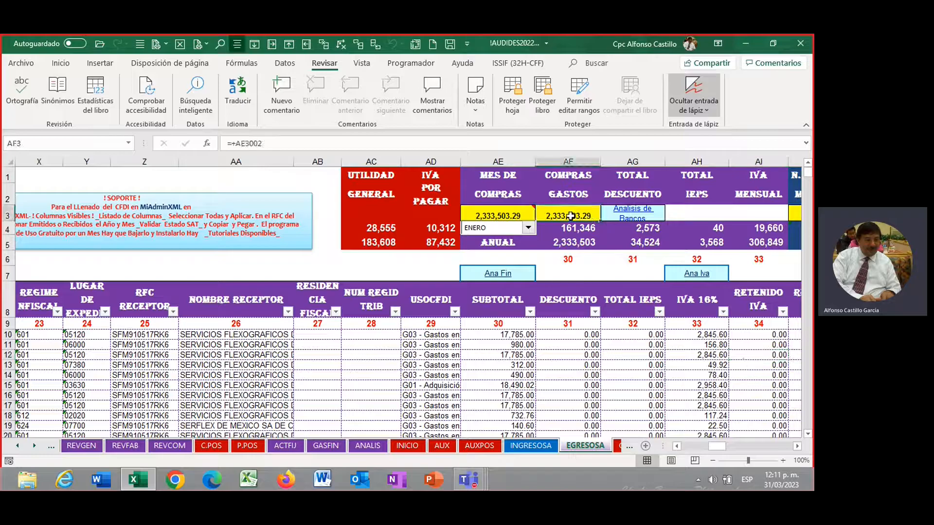
{"action": "mouse_move", "coordinate": [498, 216]}
{"action": "left_click_drag", "start_coordinate": [496, 216], "coordinate": [543, 215]}
{"action": "left_click", "coordinate": [576, 336]}
Go across row 10 from the Descuento column past the Formadepago column to examine the credit note, income and payroll summaries.
{"action": "key", "text": "Right"}
{"action": "key", "text": "Right"}
{"action": "key", "text": "Right"}
{"action": "key", "text": "Right"}
{"action": "key", "text": "Right"}
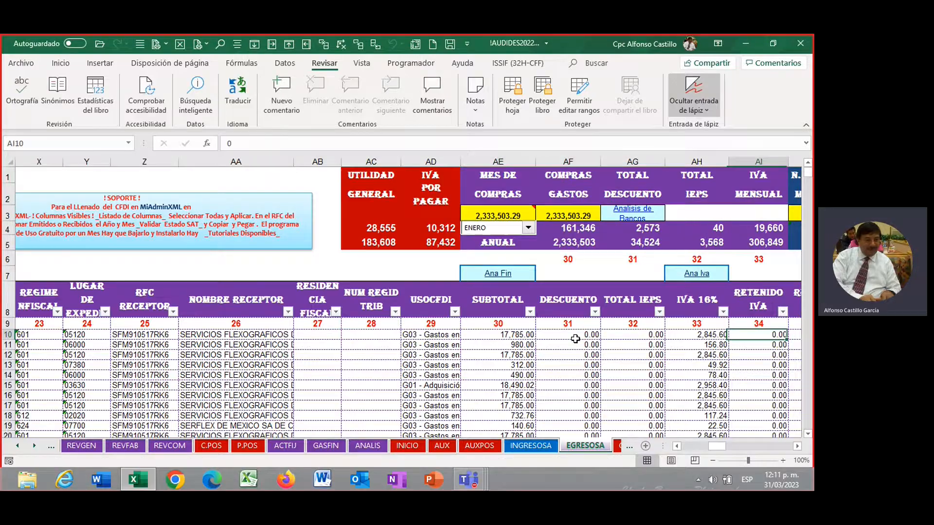
{"action": "key", "text": "Right"}
{"action": "key", "text": "Right"}
{"action": "key", "text": "Right"}
{"action": "key", "text": "Right"}
{"action": "key", "text": "Right"}
{"action": "key", "text": "Right"}
{"action": "key", "text": "Right"}
{"action": "key", "text": "Right"}
{"action": "key", "text": "Right"}
{"action": "key", "text": "Right"}
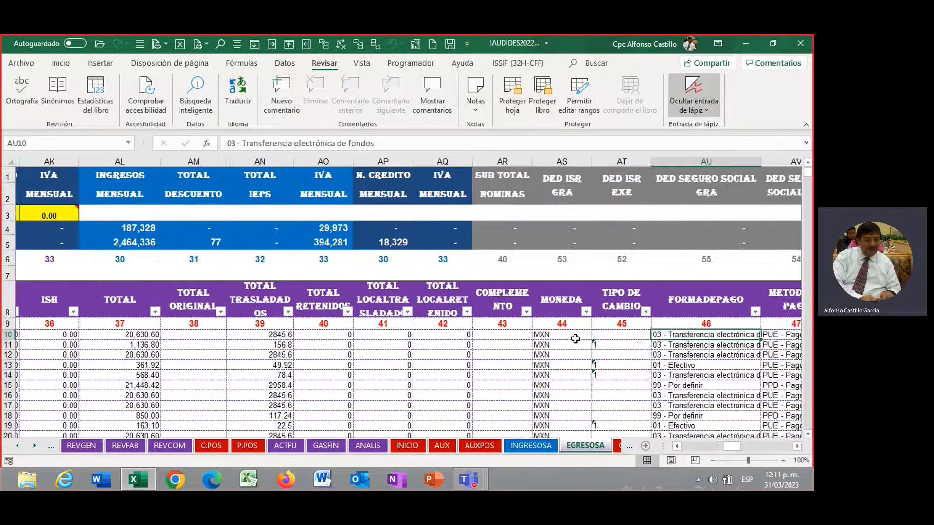
{"action": "key", "text": "Right"}
{"action": "key", "text": "Right"}
Go back along row 10 of the annual expenses sheet to the Verificado ó Asoc. column in B10.
{"action": "key", "text": "Left"}
{"action": "key", "text": "Left"}
{"action": "key", "text": "Left"}
{"action": "key", "text": "Left"}
{"action": "key", "text": "Left"}
{"action": "key", "text": "Left"}
{"action": "key", "text": "Left"}
{"action": "key", "text": "Left"}
{"action": "key", "text": "Left"}
{"action": "key", "text": "Left"}
{"action": "key", "text": "Left"}
{"action": "key", "text": "Left"}
{"action": "key", "text": "Left"}
{"action": "key", "text": "Left"}
{"action": "key", "text": "Left"}
{"action": "key", "text": "Left"}
{"action": "key", "text": "Left"}
{"action": "key", "text": "Left"}
{"action": "key", "text": "Left"}
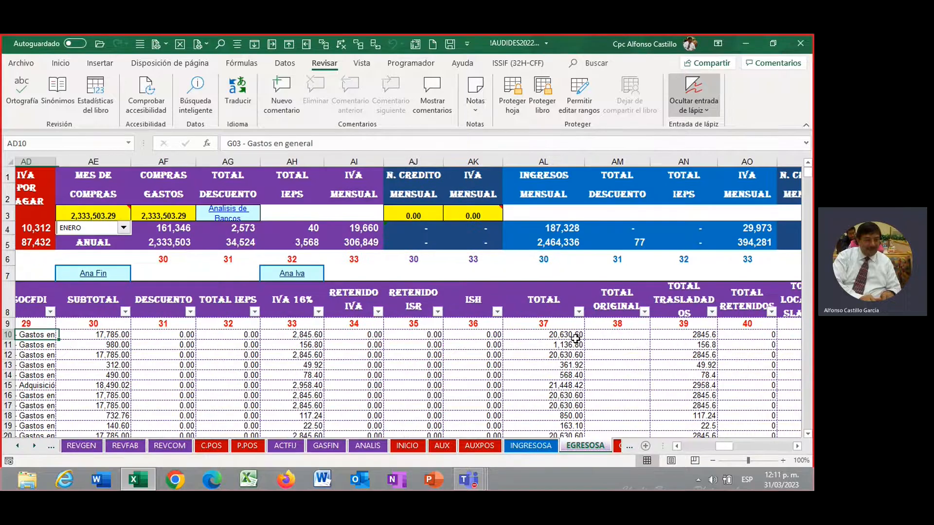
{"action": "key", "text": "Left"}
{"action": "key", "text": "Left"}
{"action": "key", "text": "Left"}
{"action": "key", "text": "Left"}
{"action": "key", "text": "Left"}
{"action": "key", "text": "Left"}
{"action": "key", "text": "Left"}
{"action": "key", "text": "Left"}
{"action": "key", "text": "Left"}
{"action": "key", "text": "Left"}
{"action": "key", "text": "Left"}
{"action": "key", "text": "Left"}
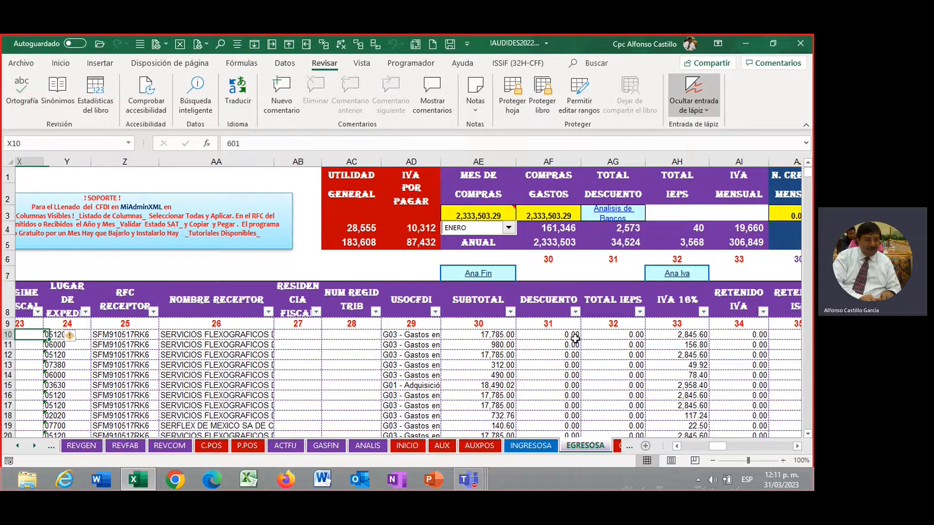
{"action": "key", "text": "Left"}
{"action": "key", "text": "Left"}
{"action": "key", "text": "Left"}
{"action": "key", "text": "Left"}
{"action": "key", "text": "Left"}
{"action": "key", "text": "Left"}
{"action": "key", "text": "Left"}
{"action": "key", "text": "Left"}
{"action": "key", "text": "Left"}
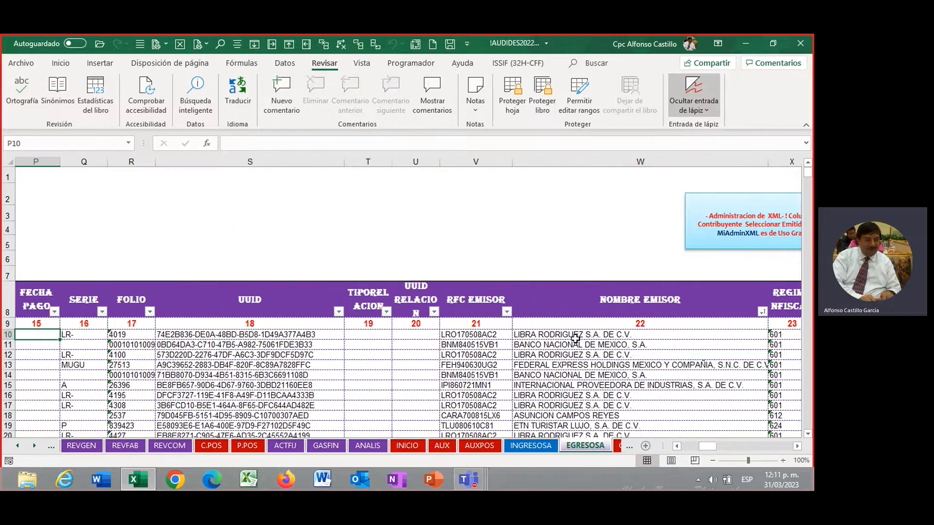
{"action": "key", "text": "Left"}
{"action": "key", "text": "Left"}
{"action": "key", "text": "Left"}
{"action": "key", "text": "Left"}
{"action": "key", "text": "Left"}
{"action": "key", "text": "Left"}
{"action": "key", "text": "Left"}
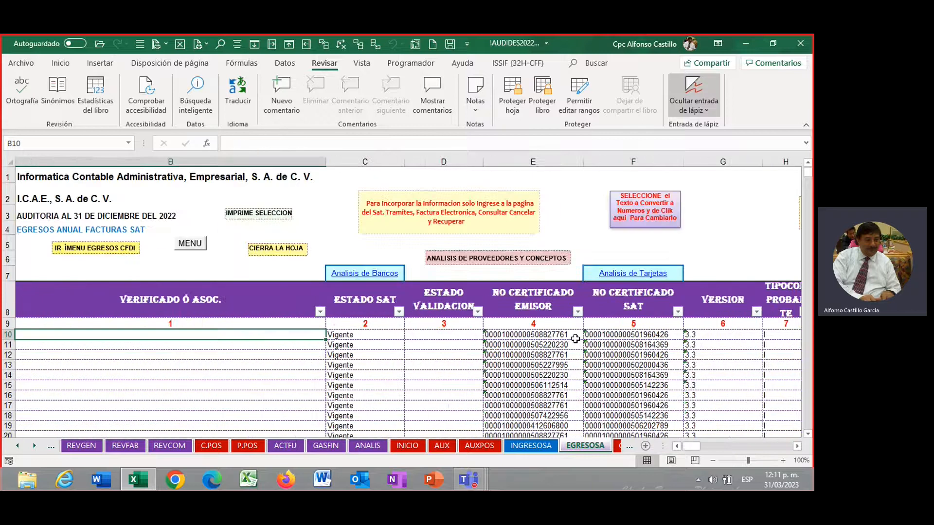
Go across header row 8 of the annual expenses sheet from Verificado ó Asoc. to the IEPS 6% column in BB.
{"action": "left_click", "coordinate": [272, 308]}
{"action": "key", "text": "Right"}
{"action": "key", "text": "Right"}
{"action": "key", "text": "Right"}
{"action": "key", "text": "Right"}
{"action": "key", "text": "Right"}
{"action": "key", "text": "Right"}
{"action": "key", "text": "Right"}
{"action": "key", "text": "Right"}
{"action": "key", "text": "Right"}
{"action": "key", "text": "Right"}
{"action": "key", "text": "Right"}
{"action": "key", "text": "Right"}
{"action": "key", "text": "Right"}
{"action": "key", "text": "Right"}
{"action": "key", "text": "Right"}
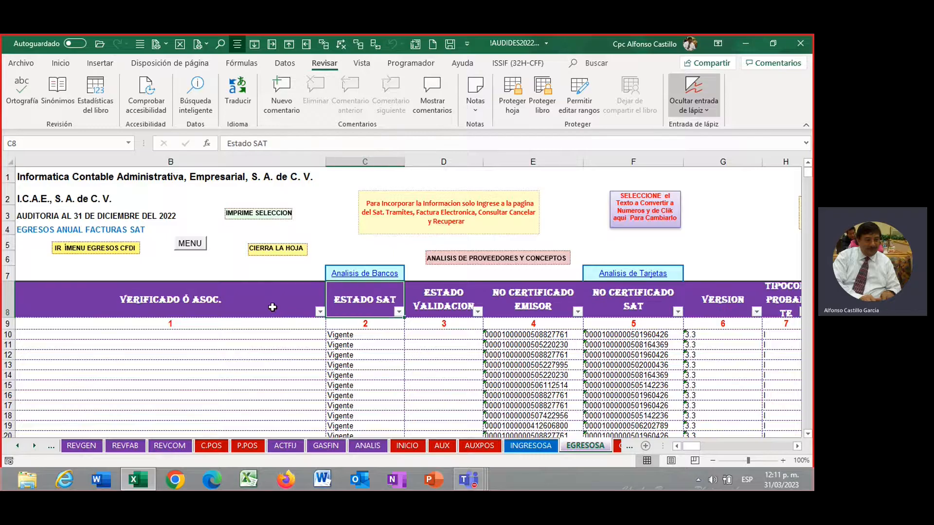
{"action": "key", "text": "Right"}
{"action": "key", "text": "Right"}
{"action": "key", "text": "Right"}
{"action": "key", "text": "Right"}
{"action": "key", "text": "Right"}
{"action": "key", "text": "Right"}
{"action": "key", "text": "Right"}
{"action": "key", "text": "Right"}
{"action": "key", "text": "Right"}
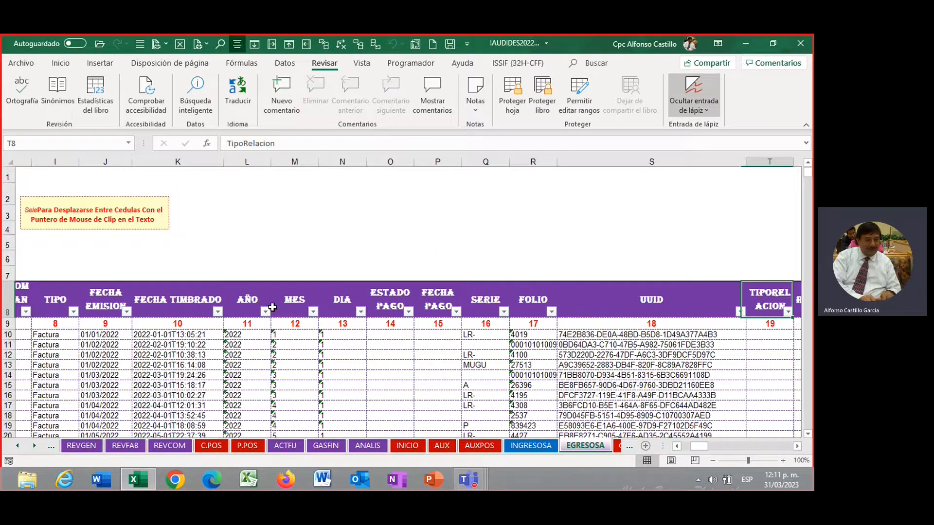
{"action": "key", "text": "Right"}
{"action": "key", "text": "Right"}
{"action": "key", "text": "Right"}
{"action": "key", "text": "Right"}
{"action": "key", "text": "Right"}
{"action": "key", "text": "Right"}
{"action": "key", "text": "Right"}
{"action": "key", "text": "Right"}
{"action": "key", "text": "Right"}
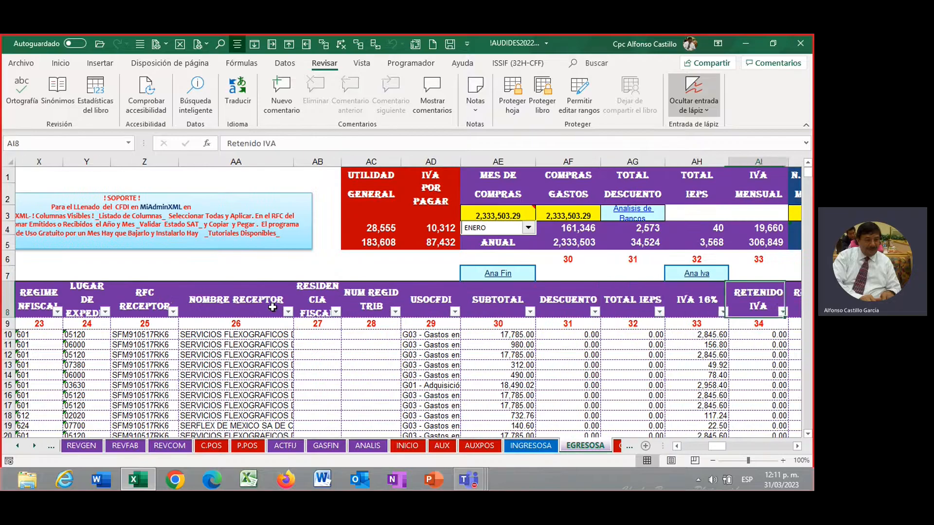
{"action": "key", "text": "Right"}
{"action": "key", "text": "Right"}
{"action": "key", "text": "Right"}
{"action": "key", "text": "Right"}
{"action": "key", "text": "Right"}
{"action": "key", "text": "Right"}
{"action": "key", "text": "Right"}
{"action": "key", "text": "Right"}
{"action": "key", "text": "Right"}
{"action": "key", "text": "Right"}
{"action": "key", "text": "Right"}
{"action": "key", "text": "Right"}
{"action": "key", "text": "Right"}
{"action": "key", "text": "Right"}
{"action": "key", "text": "Right"}
{"action": "key", "text": "Right"}
{"action": "key", "text": "Right"}
{"action": "key", "text": "Right"}
{"action": "key", "text": "Right"}
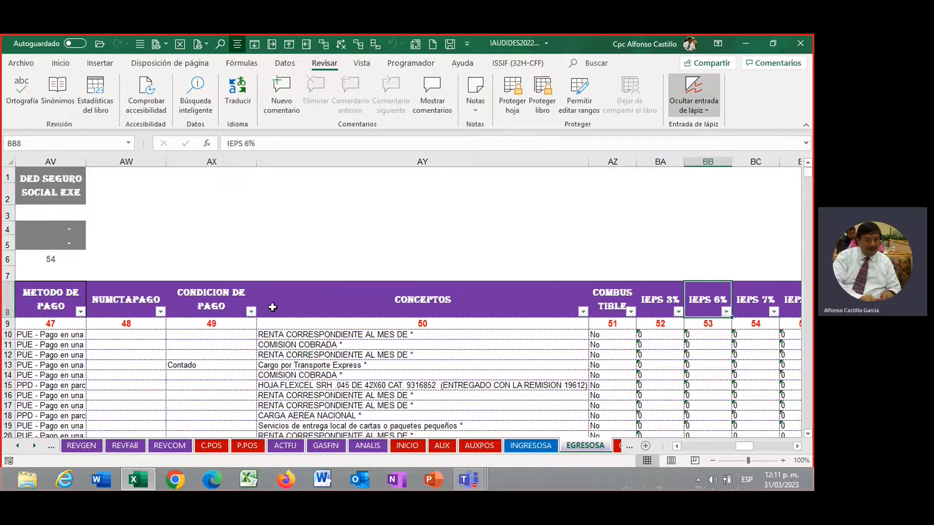
Highlight the concepts in AY10:AY25 and examine the invoice descriptions further down the Conceptos column.
{"action": "scroll", "coordinate": [272, 307], "scroll_direction": "down", "scroll_amount": 4}
{"action": "scroll", "coordinate": [365, 266], "scroll_direction": "up", "scroll_amount": 3}
{"action": "left_click_drag", "start_coordinate": [353, 283], "coordinate": [357, 430]}
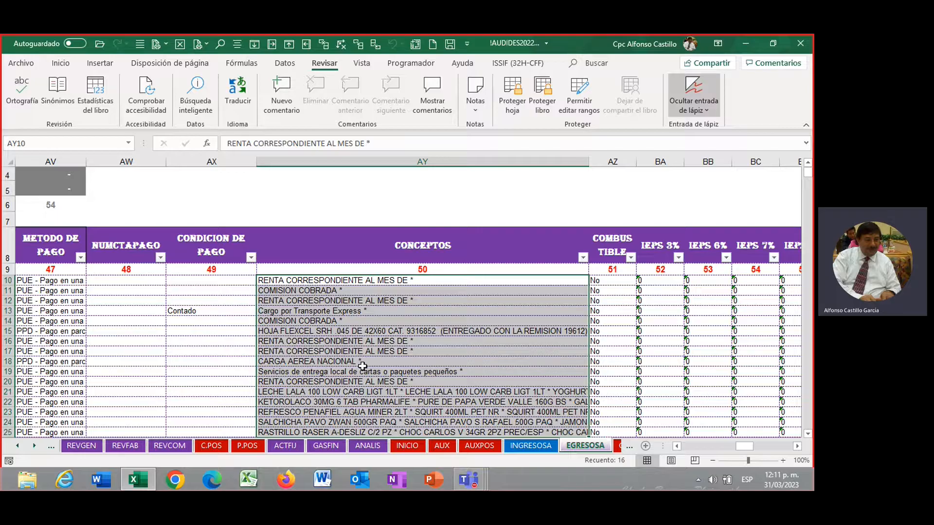
{"action": "scroll", "coordinate": [360, 370], "scroll_direction": "down", "scroll_amount": 1}
{"action": "scroll", "coordinate": [360, 371], "scroll_direction": "up", "scroll_amount": 2}
{"action": "scroll", "coordinate": [363, 365], "scroll_direction": "down", "scroll_amount": 5}
{"action": "scroll", "coordinate": [363, 366], "scroll_direction": "down", "scroll_amount": 7}
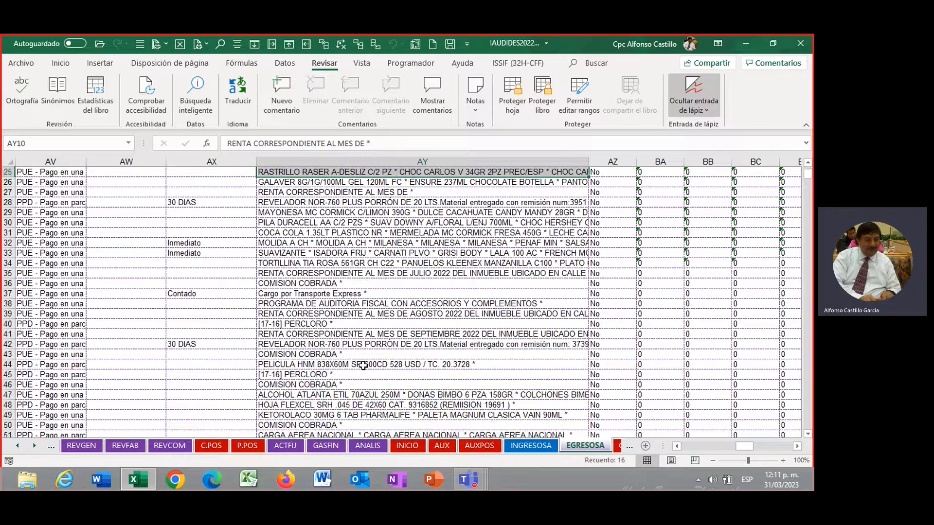
{"action": "scroll", "coordinate": [362, 354], "scroll_direction": "up", "scroll_amount": 6}
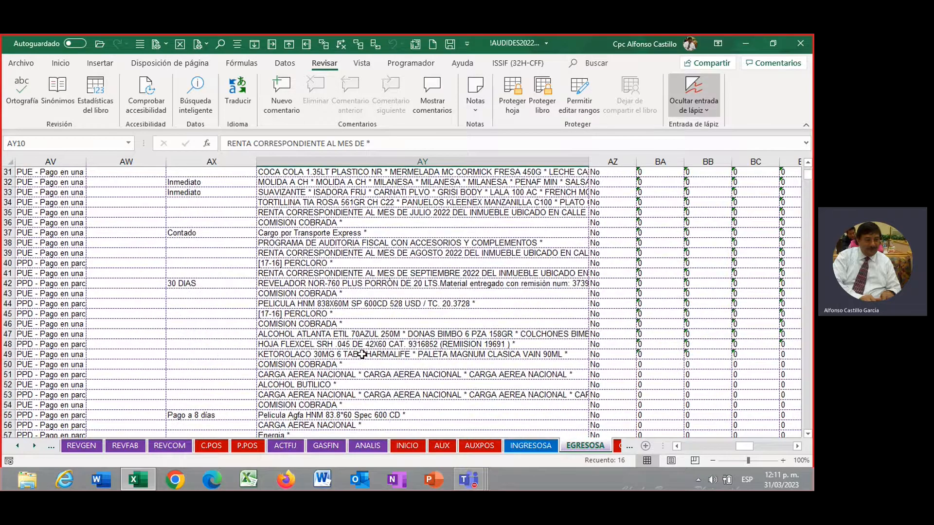
{"action": "scroll", "coordinate": [357, 331], "scroll_direction": "down", "scroll_amount": 10}
{"action": "scroll", "coordinate": [355, 314], "scroll_direction": "down", "scroll_amount": 6}
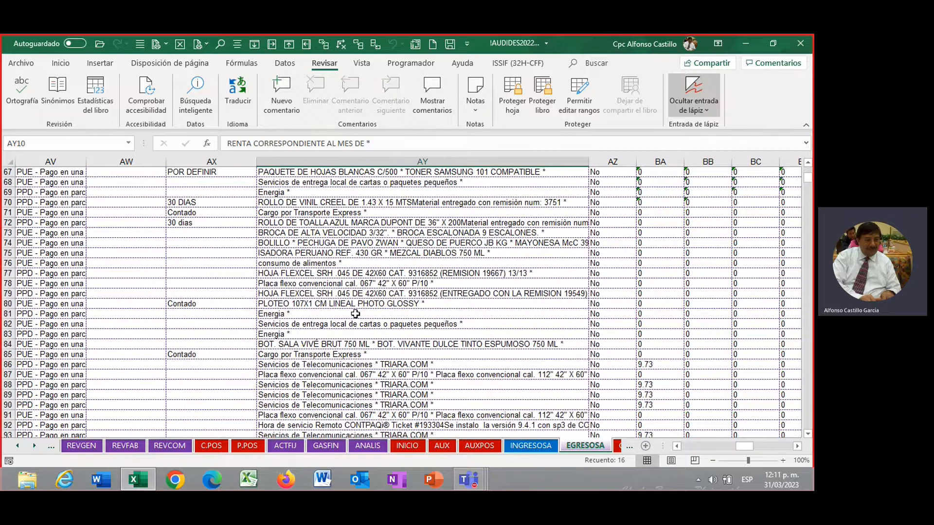
{"action": "scroll", "coordinate": [356, 314], "scroll_direction": "up", "scroll_amount": 7}
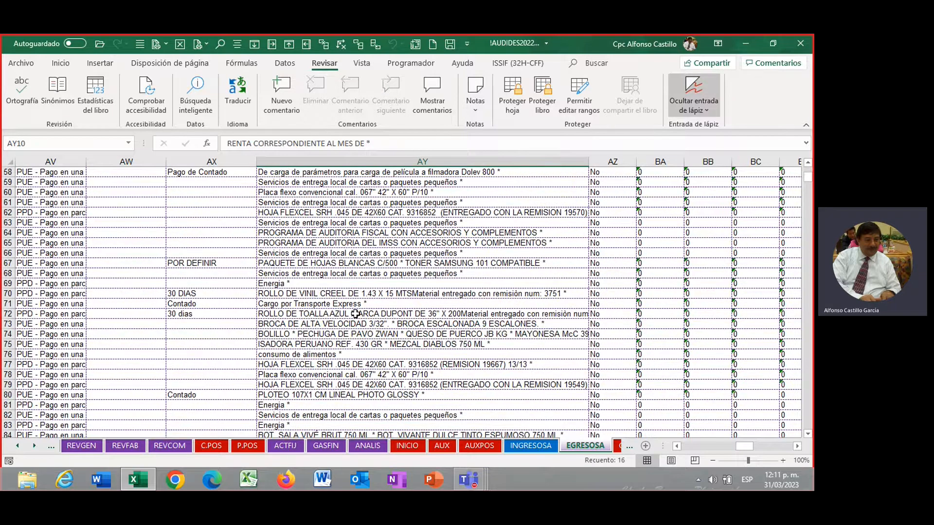
{"action": "scroll", "coordinate": [356, 315], "scroll_direction": "up", "scroll_amount": 5}
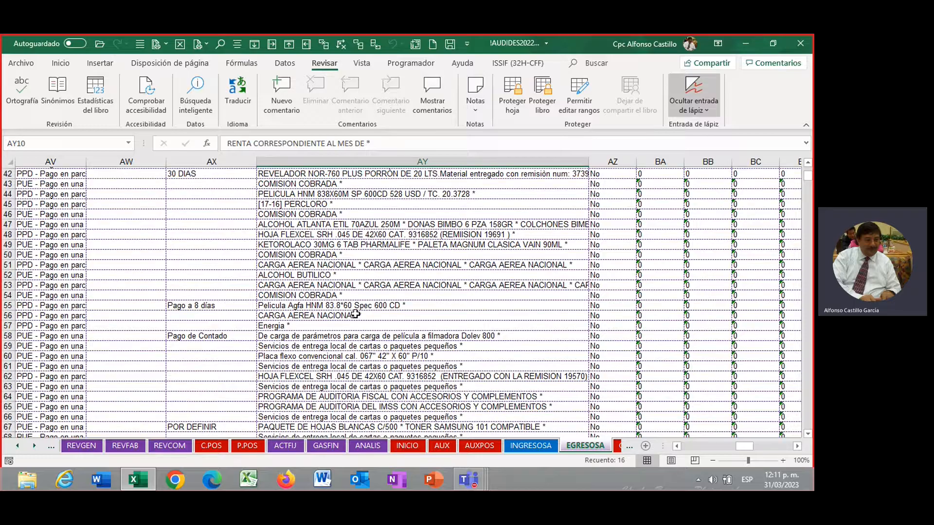
Highlight the concepts in AY32:AY52 and inspect single entries in AY41, AY36, AY30, AY28 and AY16.
{"action": "left_click", "coordinate": [386, 183]}
{"action": "left_click", "coordinate": [382, 385], "text": "shift"}
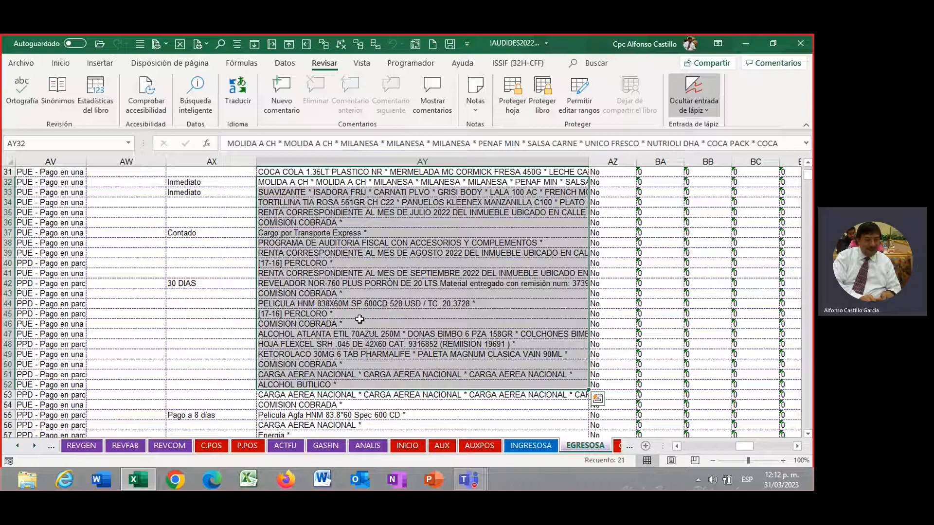
{"action": "left_click", "coordinate": [366, 273]}
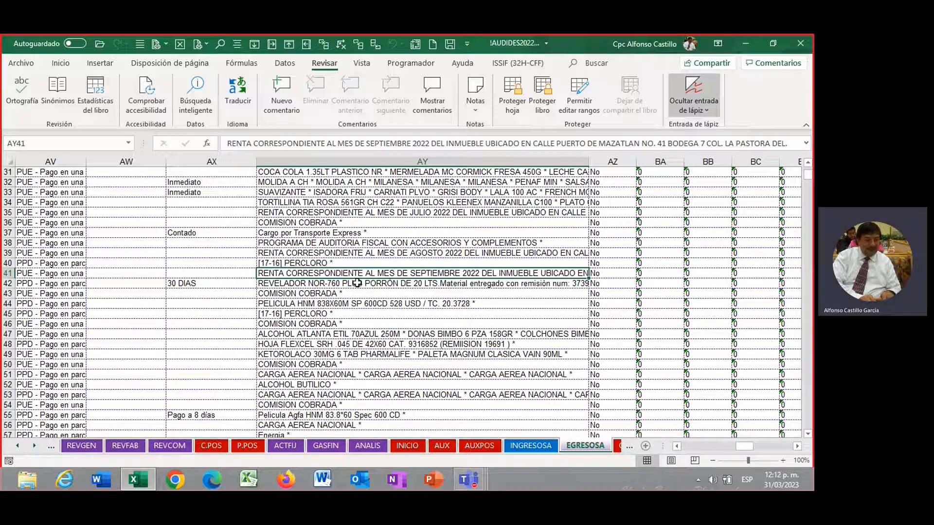
{"action": "left_click", "coordinate": [394, 223]}
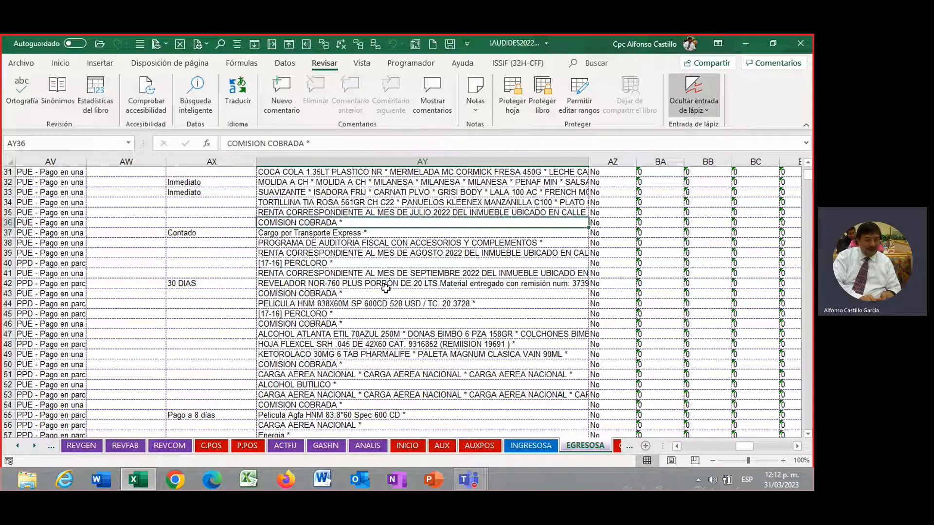
{"action": "scroll", "coordinate": [386, 289], "scroll_direction": "up", "scroll_amount": 3}
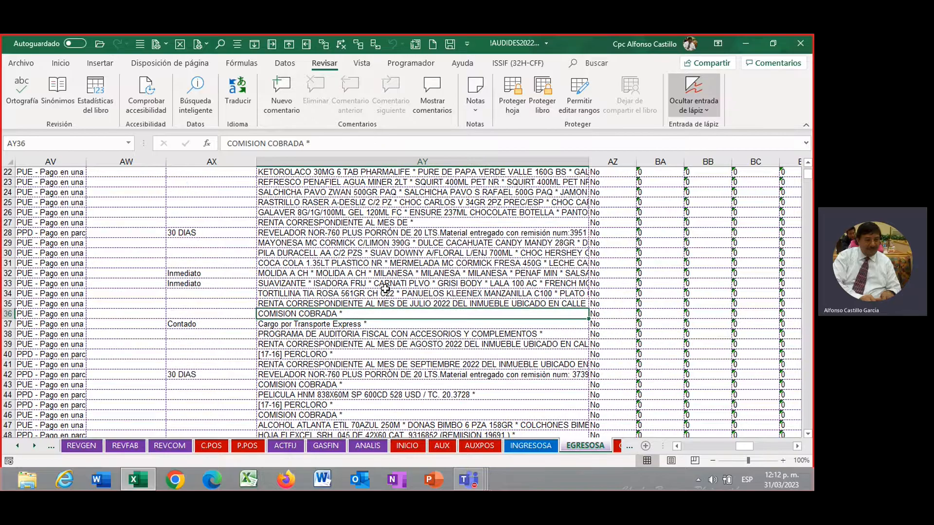
{"action": "left_click", "coordinate": [398, 252]}
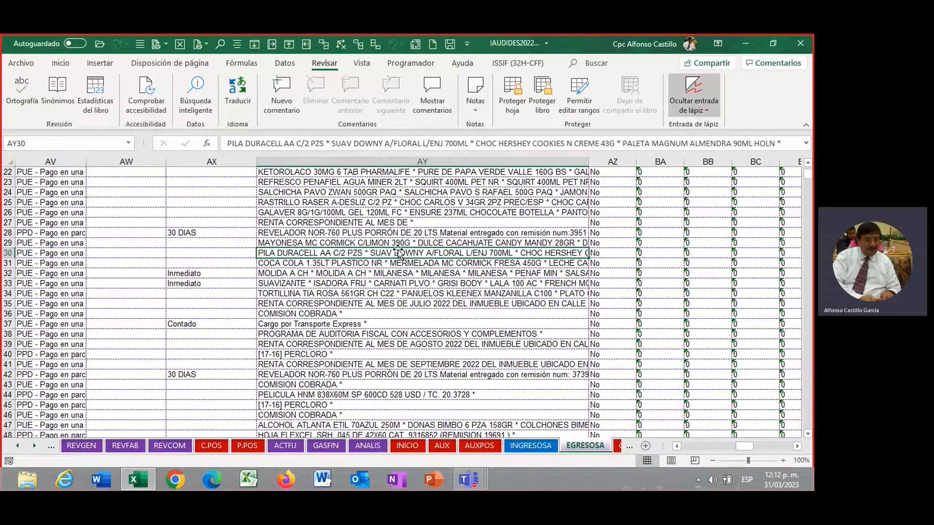
{"action": "left_click", "coordinate": [452, 234]}
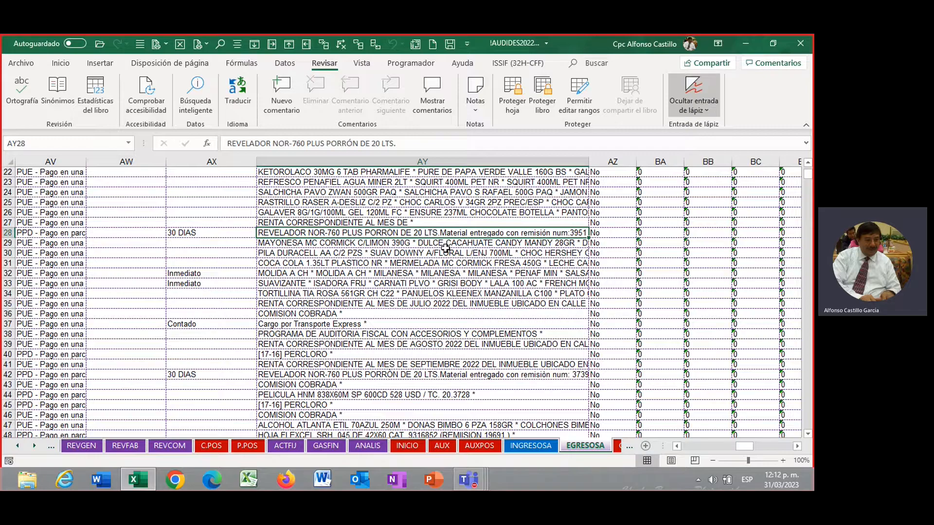
{"action": "scroll", "coordinate": [445, 249], "scroll_direction": "up", "scroll_amount": 7}
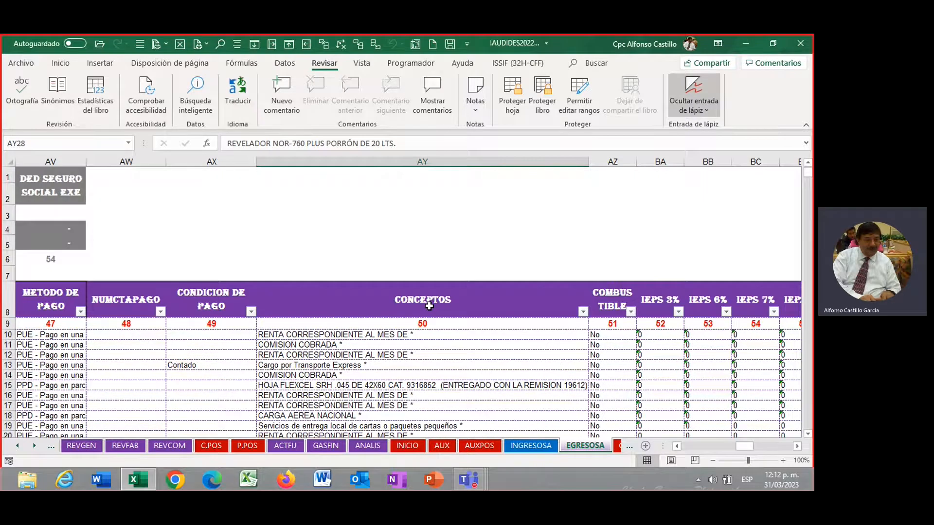
{"action": "scroll", "coordinate": [429, 306], "scroll_direction": "down", "scroll_amount": 3}
{"action": "left_click", "coordinate": [398, 232]}
{"action": "scroll", "coordinate": [400, 277], "scroll_direction": "up", "scroll_amount": 1}
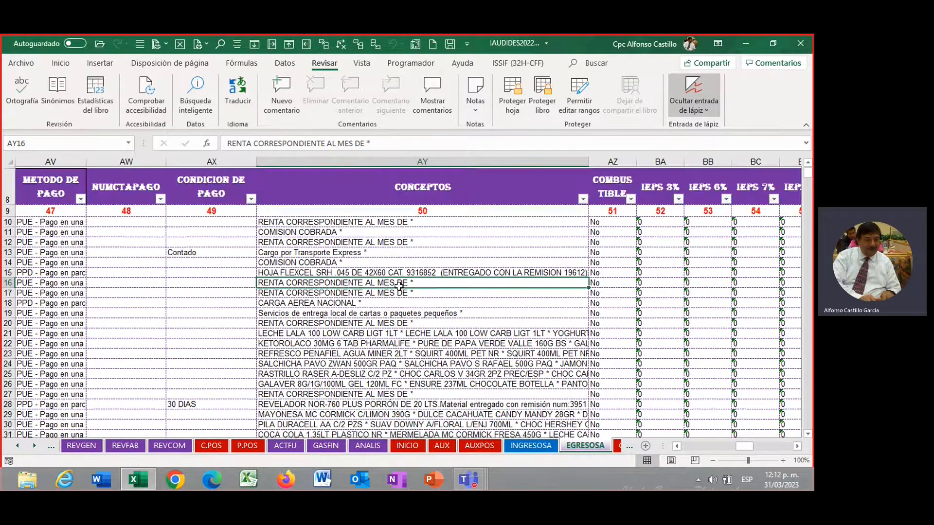
Go back along row 14 from the Conceptos column to A14 at the start of the annual expenses sheet.
{"action": "left_click", "coordinate": [424, 277]}
{"action": "key", "text": "Left"}
{"action": "key", "text": "Left"}
{"action": "key", "text": "Left"}
{"action": "key", "text": "Left"}
{"action": "key", "text": "Left"}
{"action": "key", "text": "Left"}
{"action": "key", "text": "Left"}
{"action": "key", "text": "Left"}
{"action": "key", "text": "Left"}
{"action": "key", "text": "Left"}
{"action": "key", "text": "Left"}
{"action": "key", "text": "Left"}
{"action": "key", "text": "Left"}
{"action": "key", "text": "Left"}
{"action": "key", "text": "Left"}
{"action": "key", "text": "Left"}
{"action": "key", "text": "Left"}
{"action": "key", "text": "Left"}
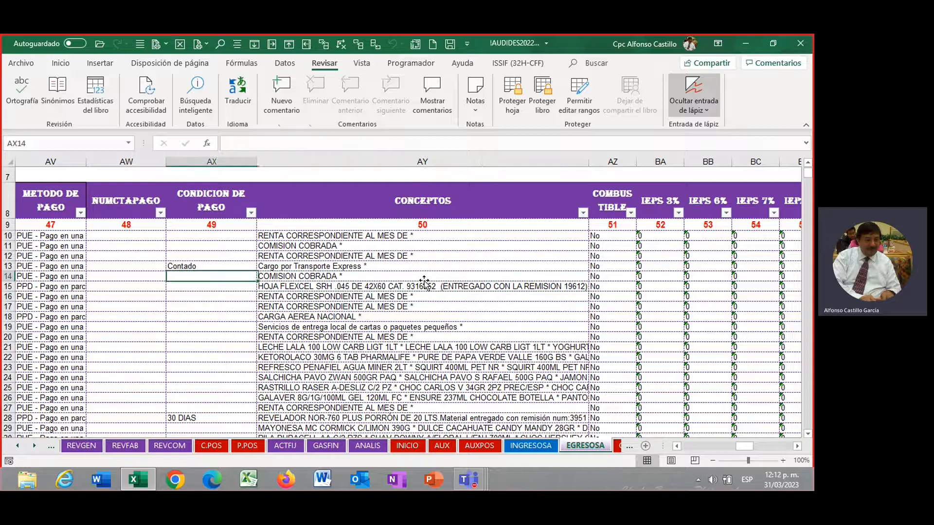
{"action": "key", "text": "Home"}
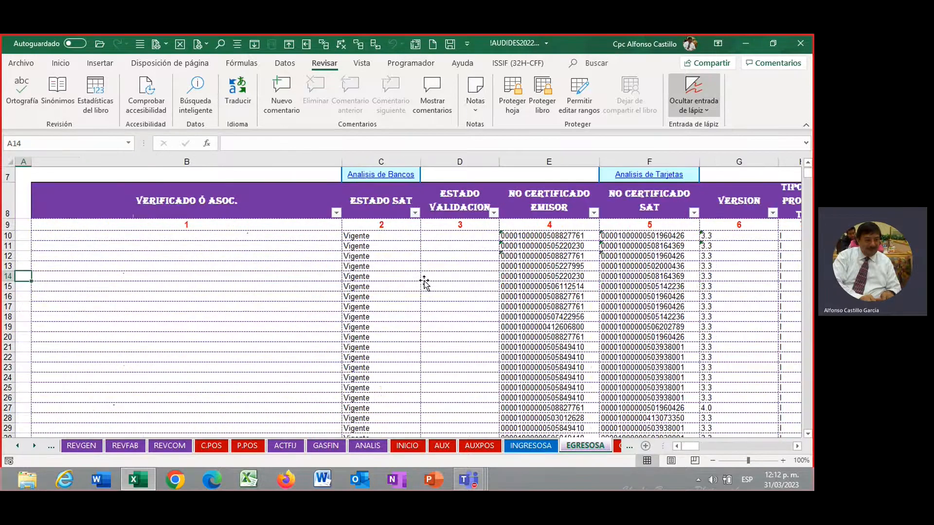
{"action": "scroll", "coordinate": [362, 279], "scroll_direction": "up", "scroll_amount": 2}
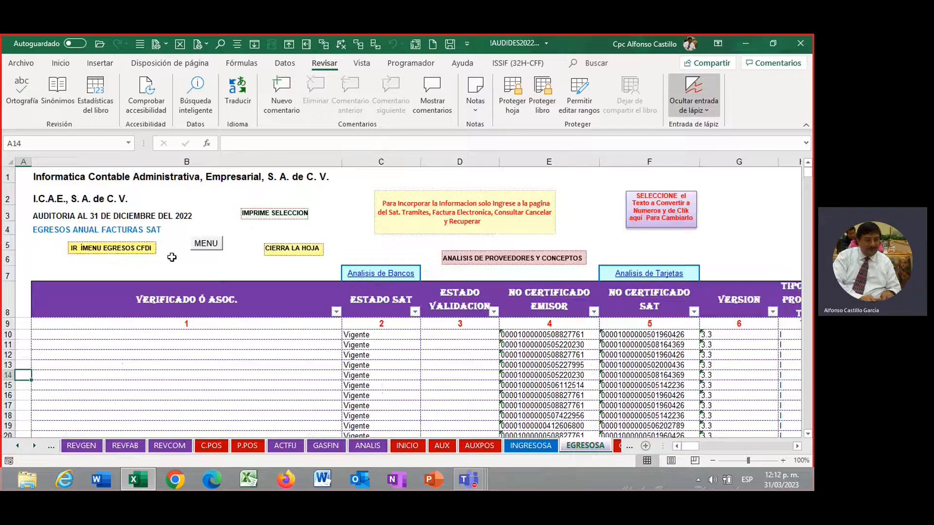
Open the I.V.A. ACREDITABLE M analysis from the fiscal section of the application menu and accept the protected cells notice.
{"action": "left_click", "coordinate": [206, 243]}
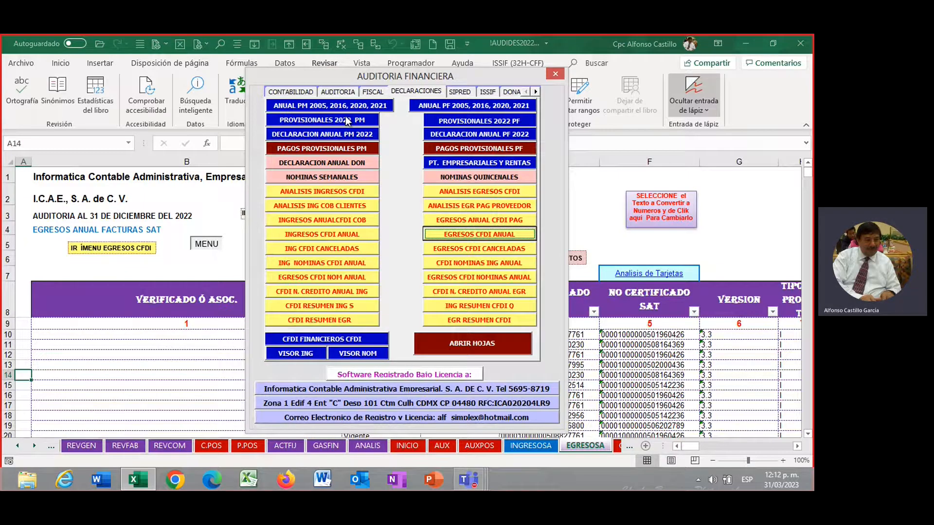
{"action": "left_click", "coordinate": [372, 92]}
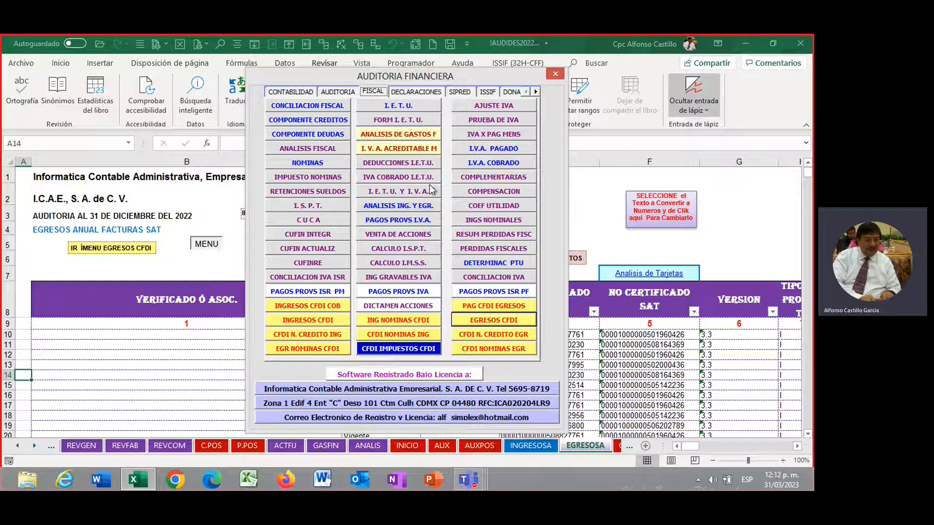
{"action": "left_click", "coordinate": [383, 148]}
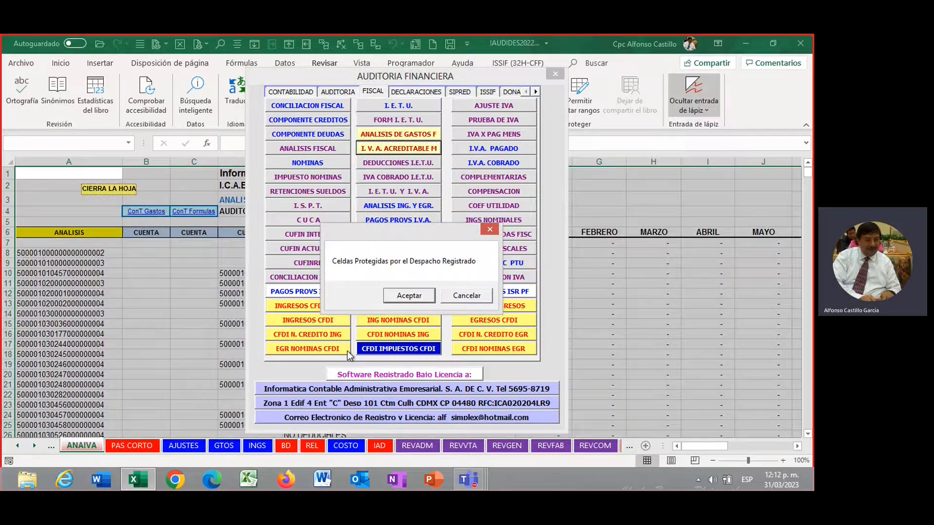
{"action": "left_click", "coordinate": [407, 296]}
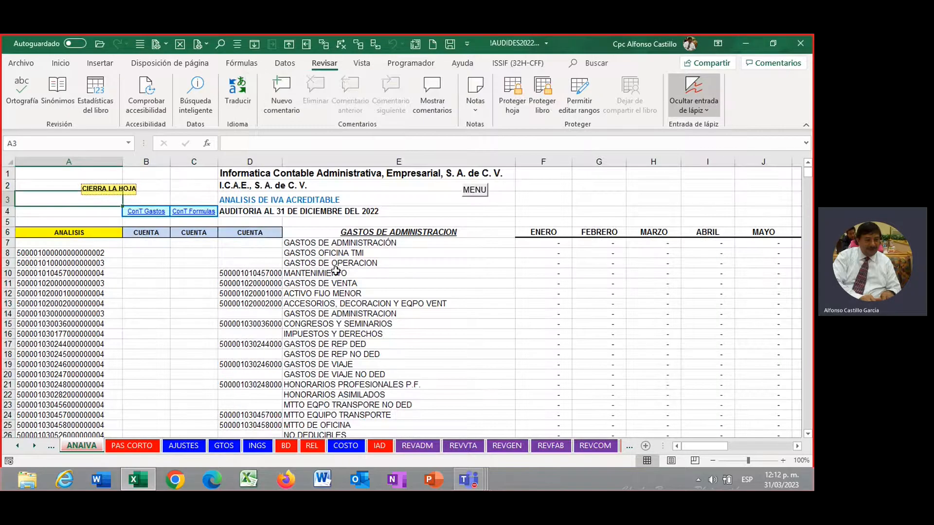
Highlight the administration expense accounts in E8:E23, examine the list, and select Impuestos y Derechos in E16 and the account in D12.
{"action": "left_click_drag", "start_coordinate": [342, 253], "coordinate": [479, 404]}
{"action": "scroll", "coordinate": [471, 394], "scroll_direction": "down", "scroll_amount": 4}
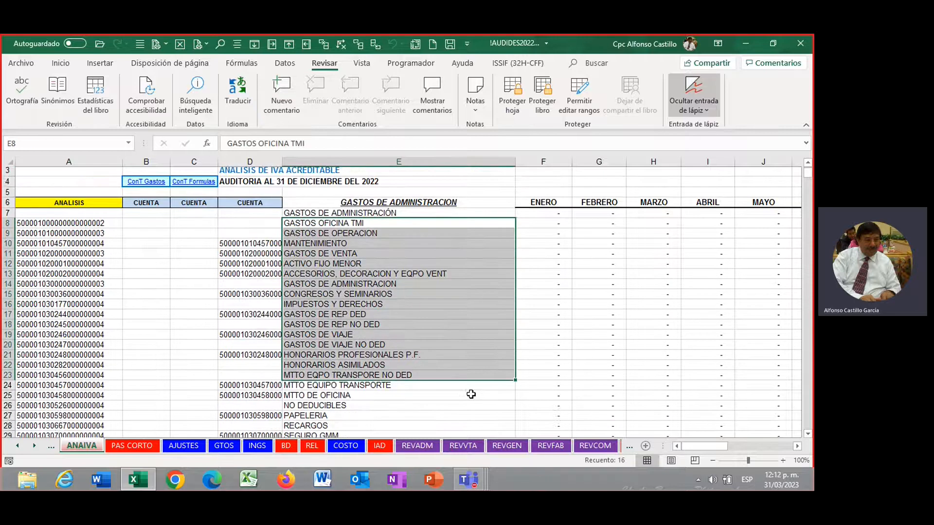
{"action": "scroll", "coordinate": [471, 394], "scroll_direction": "down", "scroll_amount": 4}
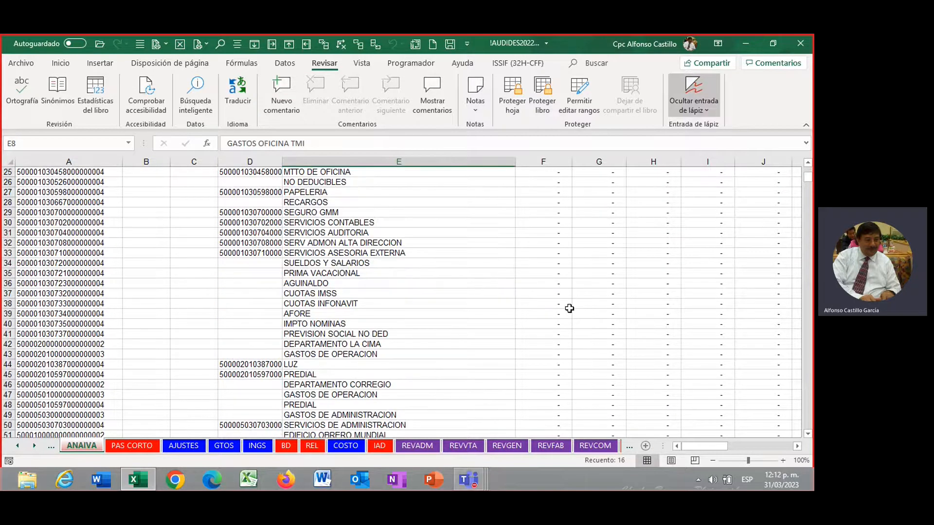
{"action": "scroll", "coordinate": [481, 321], "scroll_direction": "up", "scroll_amount": 5}
{"action": "scroll", "coordinate": [482, 323], "scroll_direction": "up", "scroll_amount": 3}
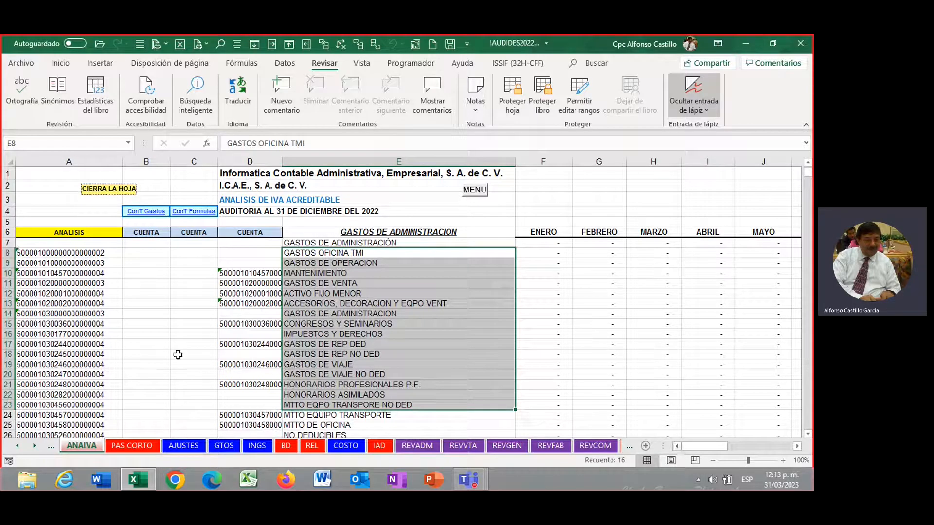
{"action": "left_click", "coordinate": [337, 333]}
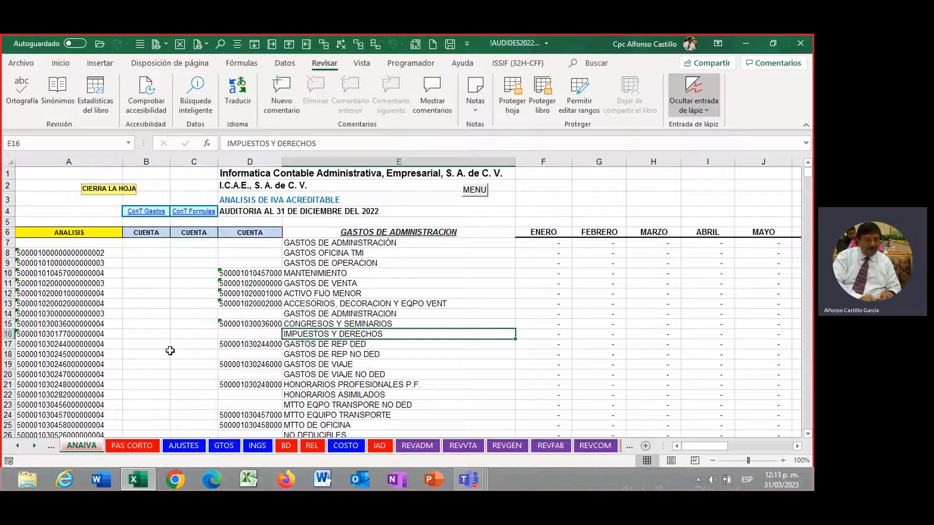
{"action": "left_click", "coordinate": [224, 294]}
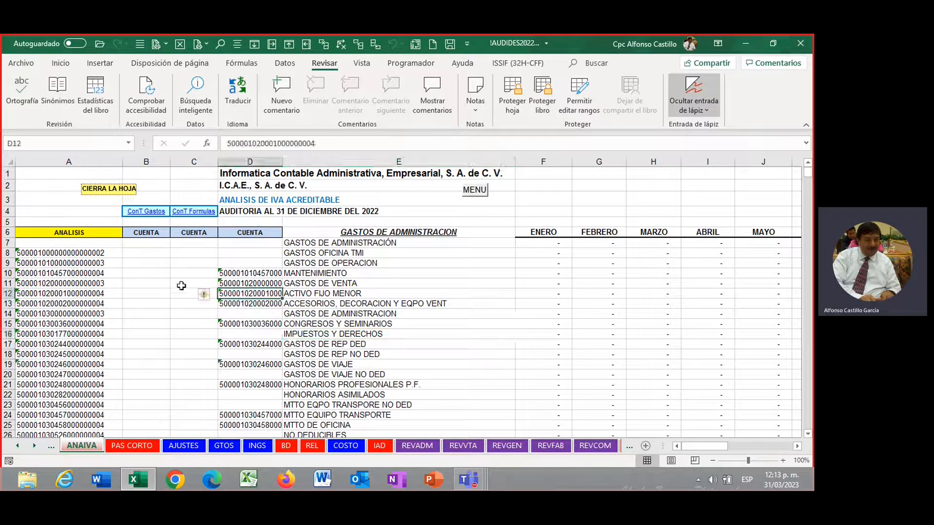
Follow the ConT Gastos link to the general expenses integration and select the Despensa account in E899.
{"action": "left_click", "coordinate": [142, 214]}
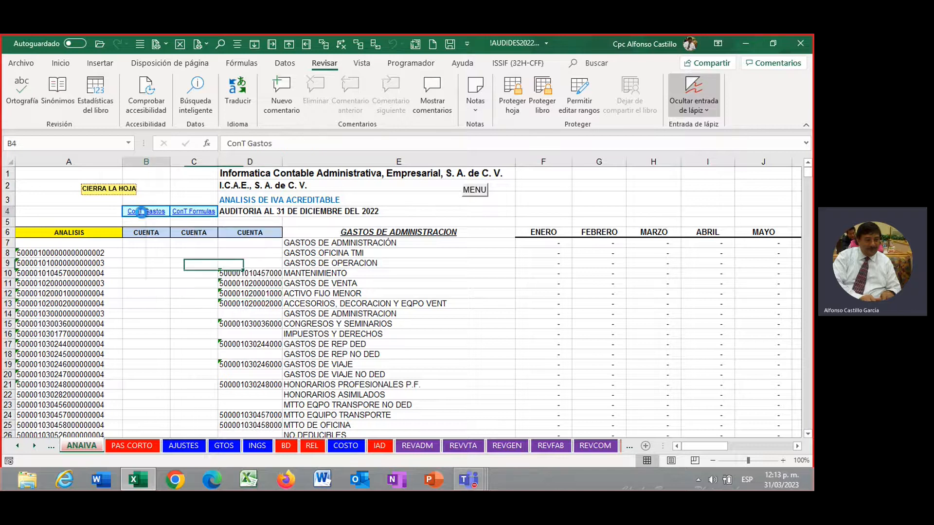
{"action": "scroll", "coordinate": [380, 384], "scroll_direction": "down", "scroll_amount": 3}
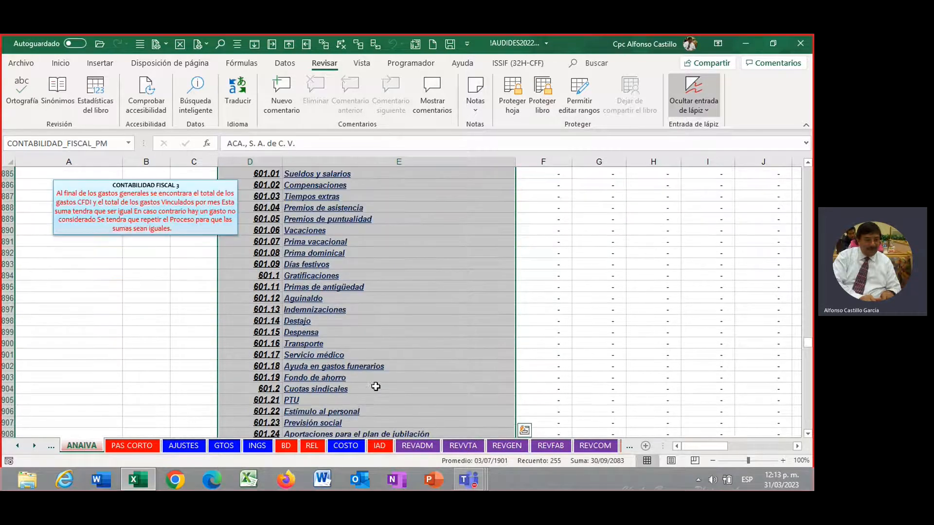
{"action": "left_click", "coordinate": [399, 332]}
{"action": "scroll", "coordinate": [319, 316], "scroll_direction": "up", "scroll_amount": 2}
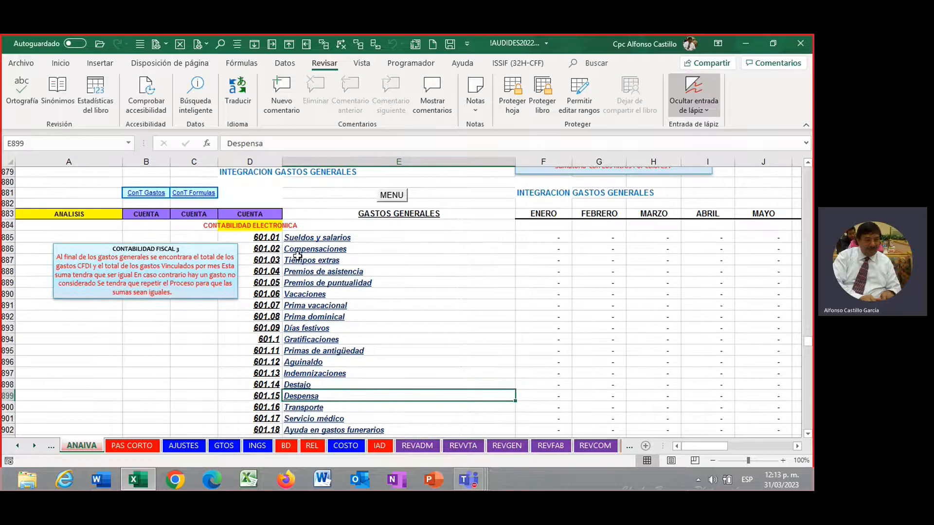
Highlight the electronic accounting accounts 601.01 to 601.16 in D885:E900 and examine the accounts below them.
{"action": "left_click_drag", "start_coordinate": [265, 241], "coordinate": [381, 404]}
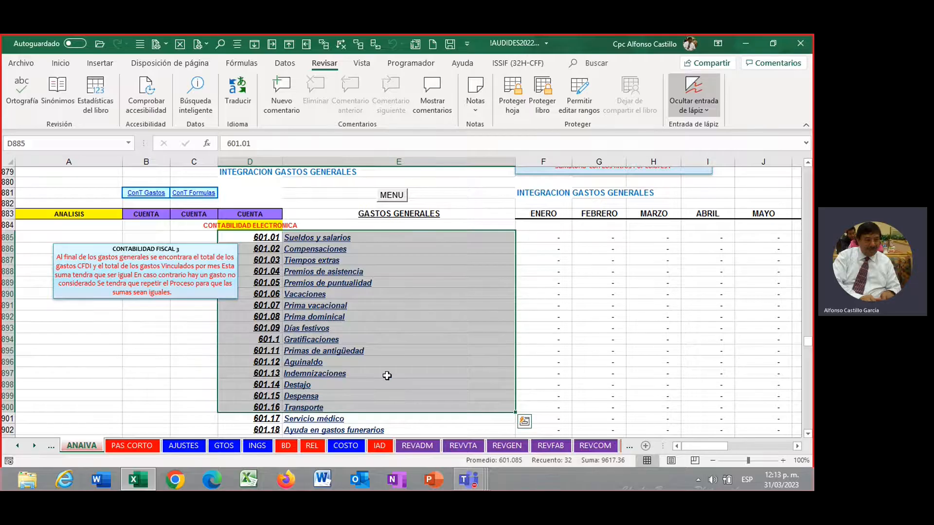
{"action": "scroll", "coordinate": [386, 376], "scroll_direction": "down", "scroll_amount": 4}
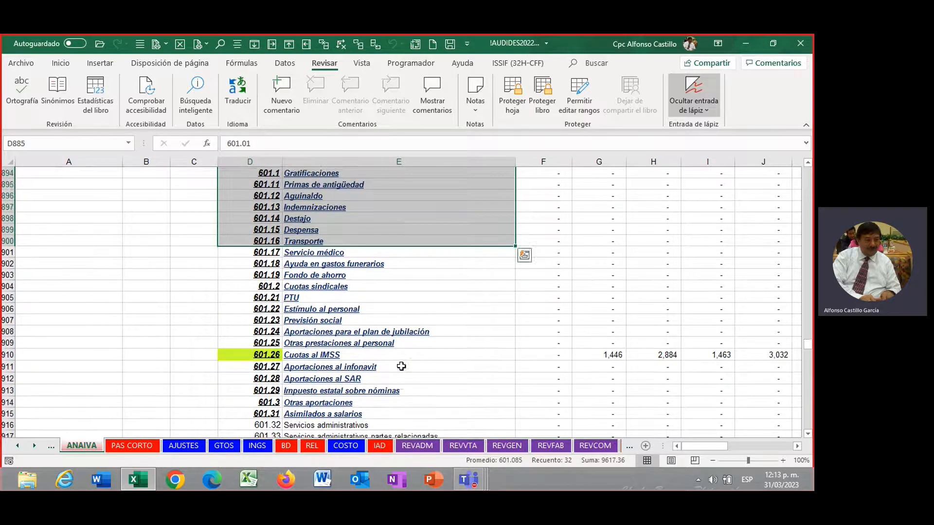
Highlight the Cuotas al IMSS row in E910:H910 and select its amount in G910 to show the formula.
{"action": "scroll", "coordinate": [400, 366], "scroll_direction": "down", "scroll_amount": 5}
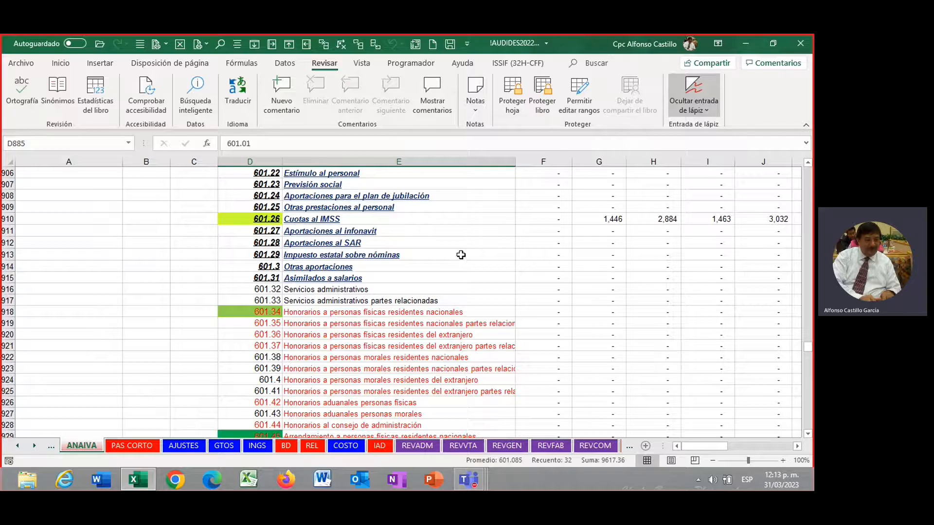
{"action": "left_click_drag", "start_coordinate": [373, 220], "coordinate": [663, 219]}
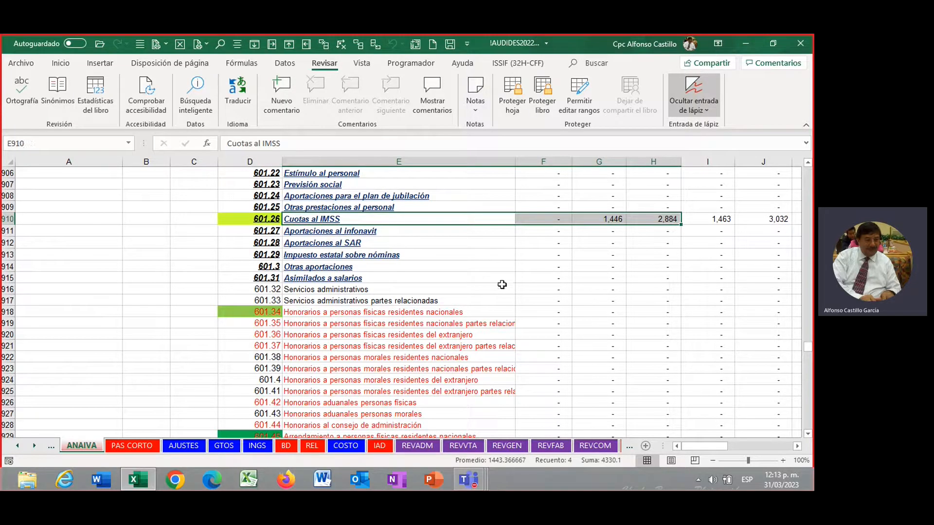
{"action": "left_click", "coordinate": [608, 218]}
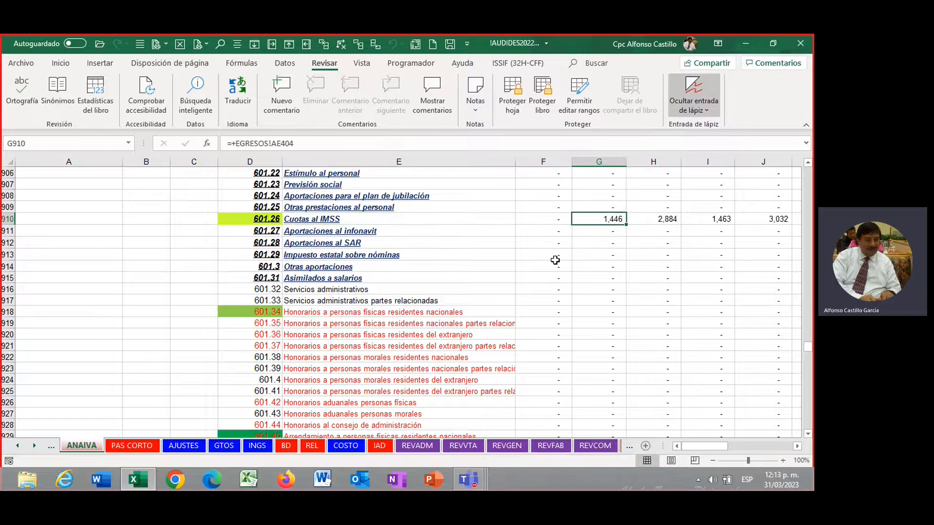
Select F930 for Arrendamiento a personas morales residentes nacionales and follow its monthly amounts across to the annual total in R930.
{"action": "scroll", "coordinate": [555, 260], "scroll_direction": "down", "scroll_amount": 8}
{"action": "scroll", "coordinate": [548, 258], "scroll_direction": "up", "scroll_amount": 3}
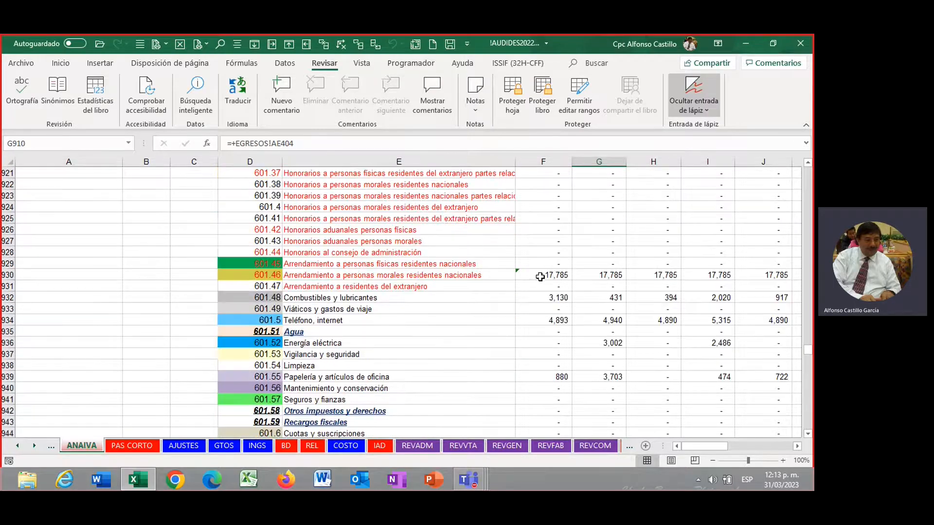
{"action": "scroll", "coordinate": [536, 298], "scroll_direction": "down", "scroll_amount": 1}
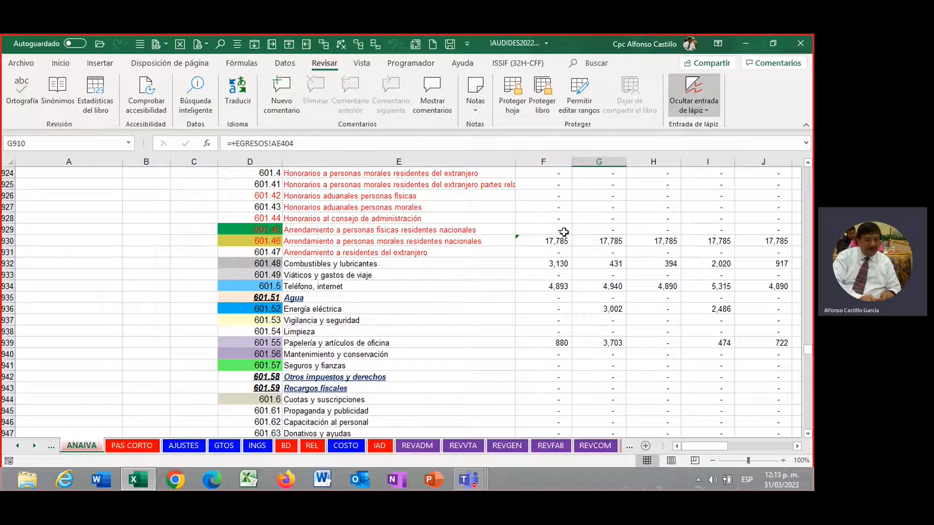
{"action": "left_click", "coordinate": [546, 240]}
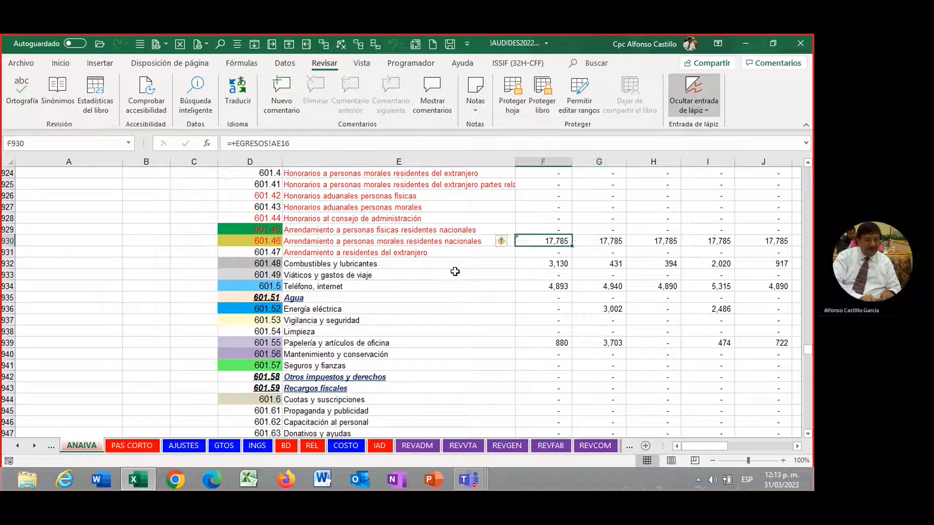
{"action": "key", "text": "Right"}
{"action": "key", "text": "Right"}
{"action": "key", "text": "Right"}
{"action": "key", "text": "Right"}
{"action": "key", "text": "Right"}
{"action": "key", "text": "Right"}
{"action": "key", "text": "Right"}
{"action": "key", "text": "Right"}
{"action": "key", "text": "Right"}
{"action": "key", "text": "Right"}
{"action": "key", "text": "Right"}
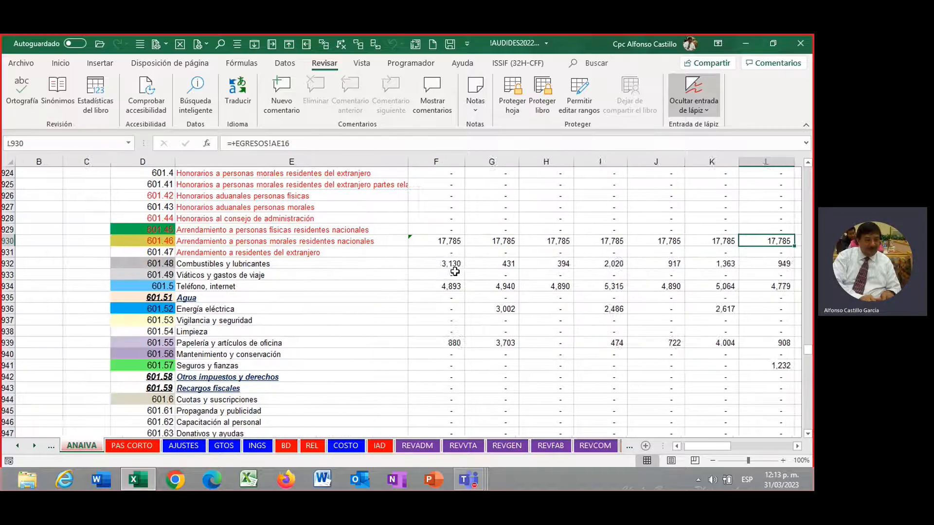
{"action": "key", "text": "Right"}
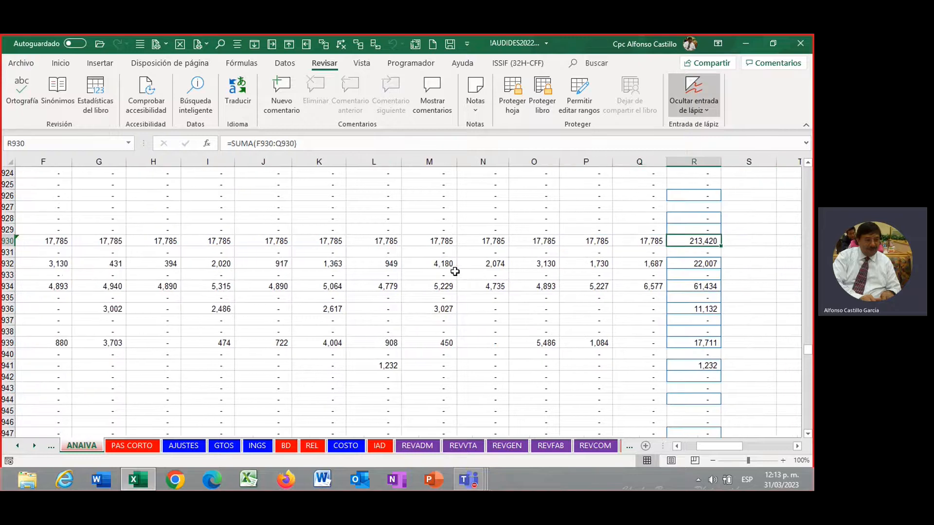
Go back along the lease amounts from the annual total to the first month in F930.
{"action": "key", "text": "Left"}
{"action": "key", "text": "Left"}
{"action": "key", "text": "Left"}
{"action": "key", "text": "Left"}
{"action": "key", "text": "Left"}
{"action": "key", "text": "Left"}
{"action": "key", "text": "Left"}
{"action": "key", "text": "Left"}
{"action": "key", "text": "Left"}
{"action": "key", "text": "Left"}
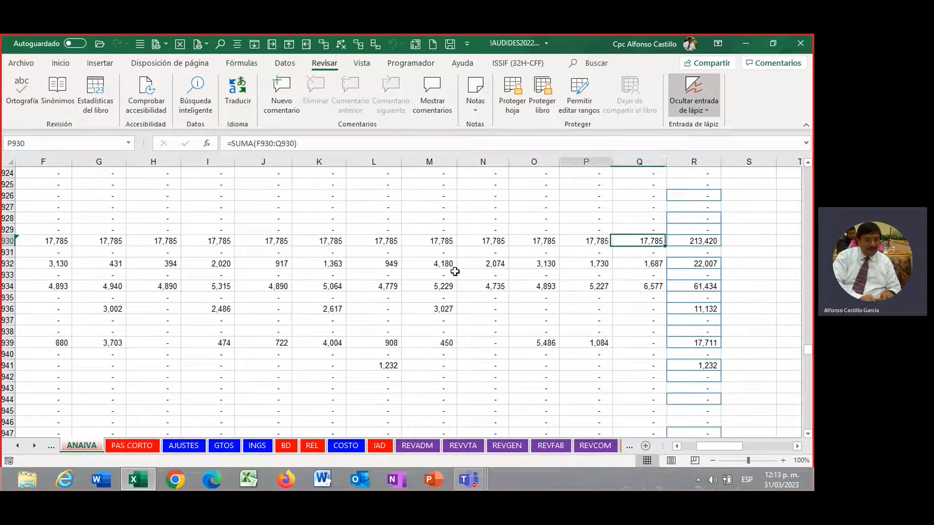
{"action": "key", "text": "Left"}
{"action": "key", "text": "Left"}
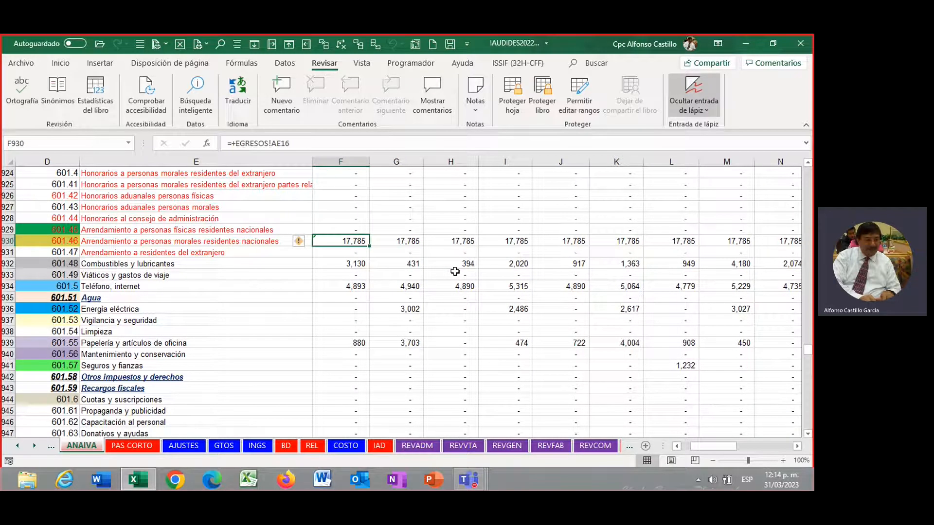
Review the source formulas of the monthly lease amounts from F930 through Q930.
{"action": "key", "text": "Right"}
{"action": "key", "text": "Right"}
{"action": "key", "text": "Right"}
{"action": "key", "text": "Right"}
{"action": "key", "text": "Right"}
{"action": "key", "text": "Right"}
{"action": "key", "text": "Right"}
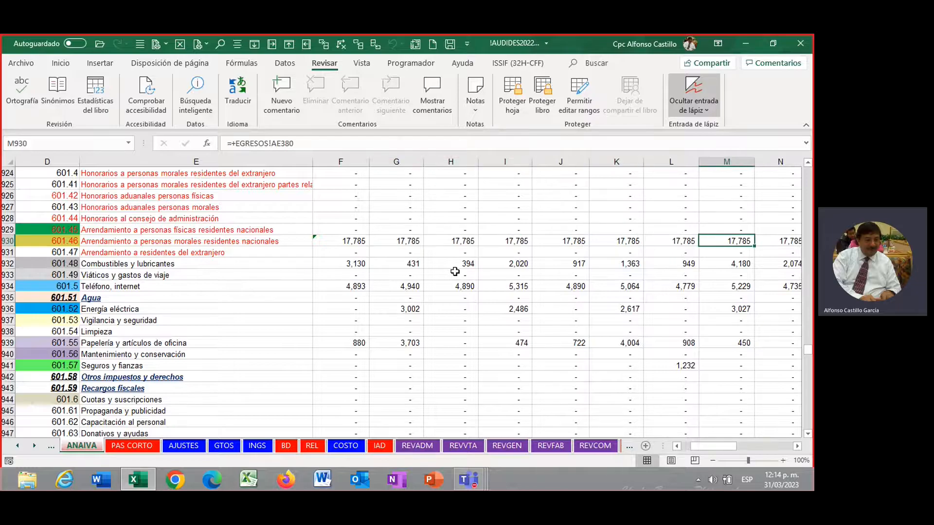
{"action": "key", "text": "Right"}
{"action": "key", "text": "Right"}
{"action": "key", "text": "Right"}
{"action": "key", "text": "Right"}
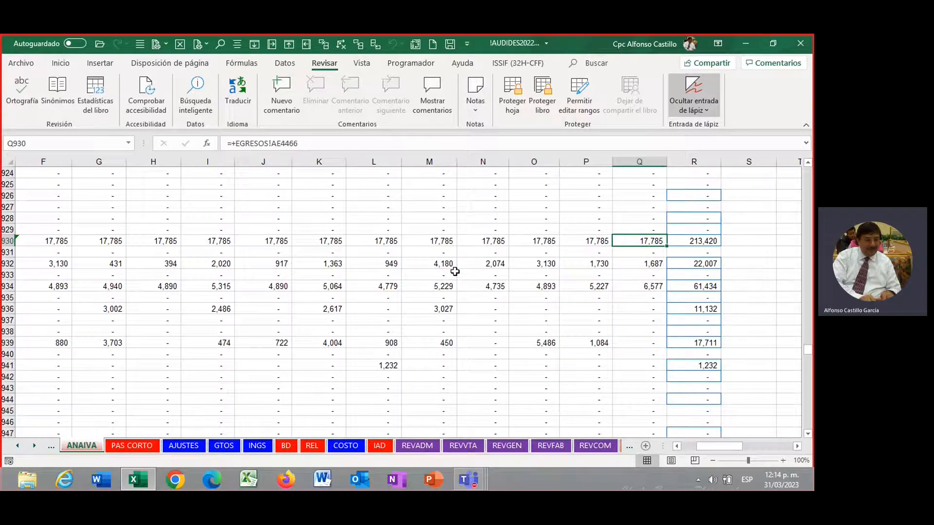
Return along row 930 from the last month to account number 601.46 in D930.
{"action": "key", "text": "Left"}
{"action": "key", "text": "Left"}
{"action": "key", "text": "Left"}
{"action": "key", "text": "Left"}
{"action": "key", "text": "Left"}
{"action": "key", "text": "Left"}
{"action": "key", "text": "Left"}
{"action": "key", "text": "Left"}
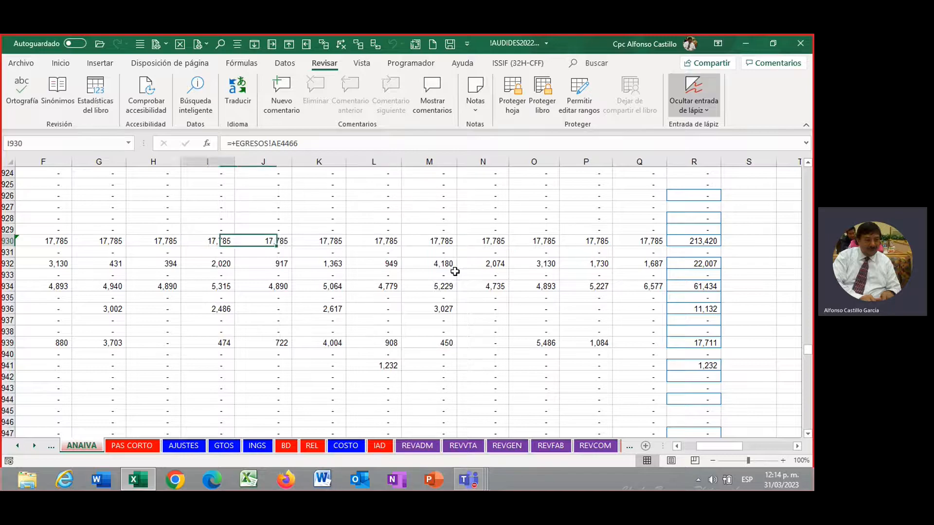
{"action": "key", "text": "Left"}
{"action": "key", "text": "Left"}
{"action": "key", "text": "Left"}
{"action": "key", "text": "Left"}
{"action": "key", "text": "Left"}
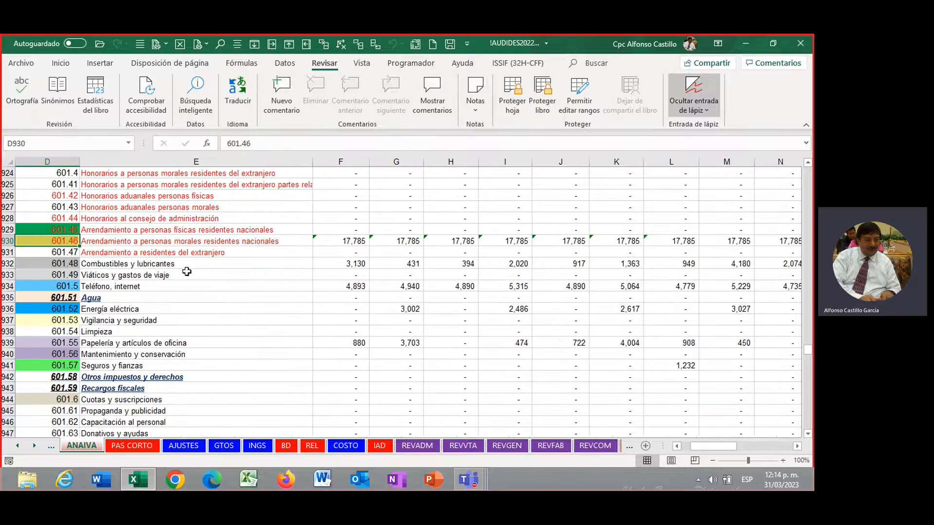
Highlight the expense amounts in F930:L939, examine the accounts below, and check the formulas in G946, H943 and G947.
{"action": "left_click_drag", "start_coordinate": [352, 237], "coordinate": [686, 344]}
{"action": "scroll", "coordinate": [586, 340], "scroll_direction": "down", "scroll_amount": 13}
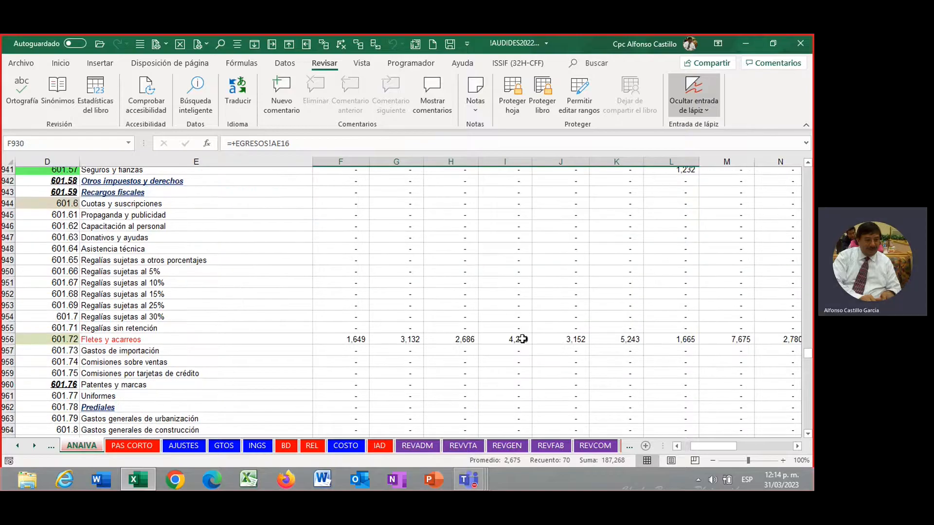
{"action": "scroll", "coordinate": [503, 334], "scroll_direction": "up", "scroll_amount": 5}
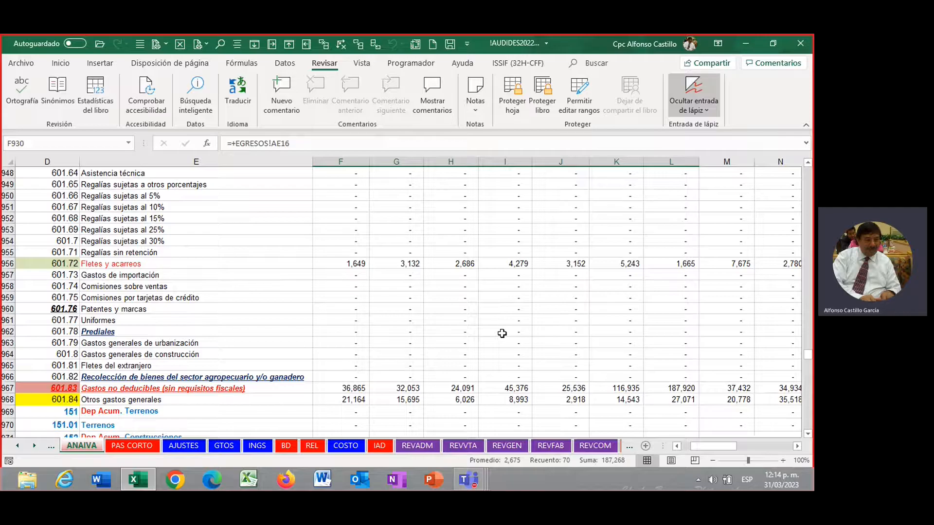
{"action": "scroll", "coordinate": [502, 333], "scroll_direction": "up", "scroll_amount": 4}
{"action": "left_click", "coordinate": [406, 285]}
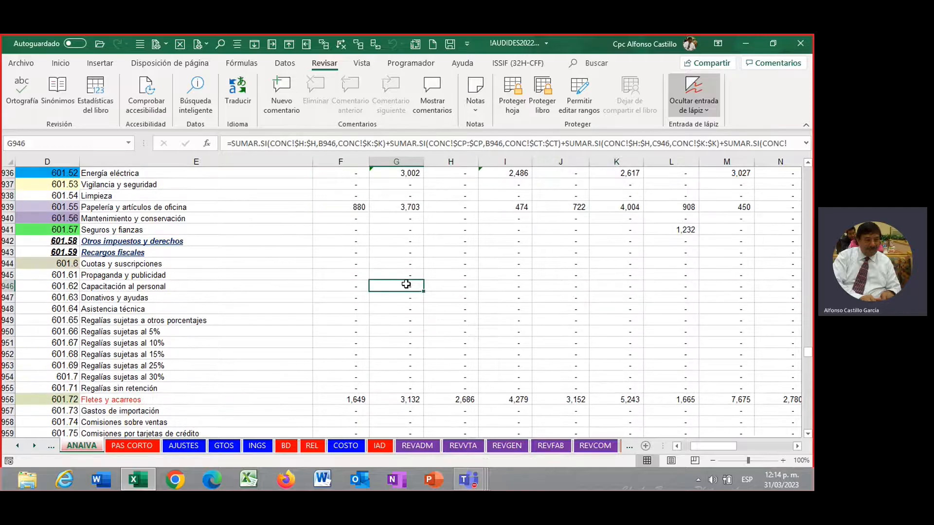
{"action": "left_click", "coordinate": [473, 249]}
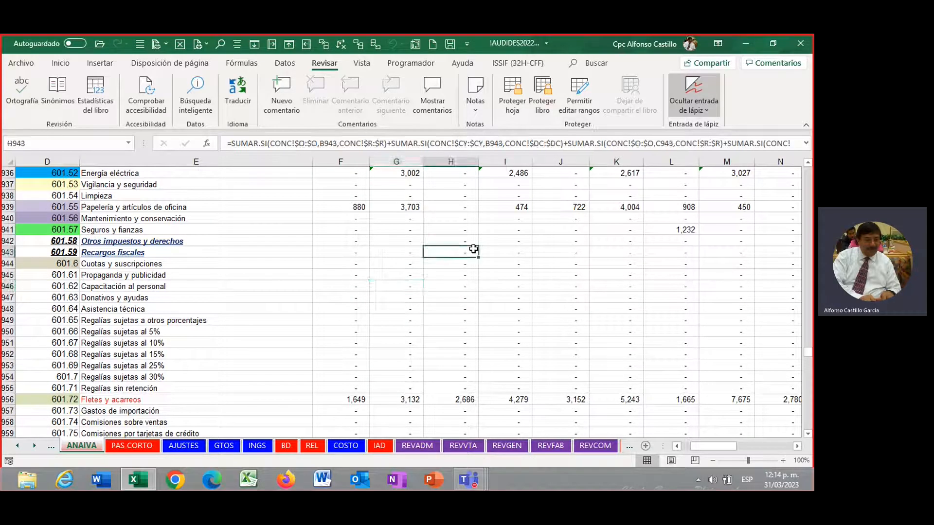
{"action": "left_click", "coordinate": [417, 298]}
{"action": "scroll", "coordinate": [388, 305], "scroll_direction": "up", "scroll_amount": 7}
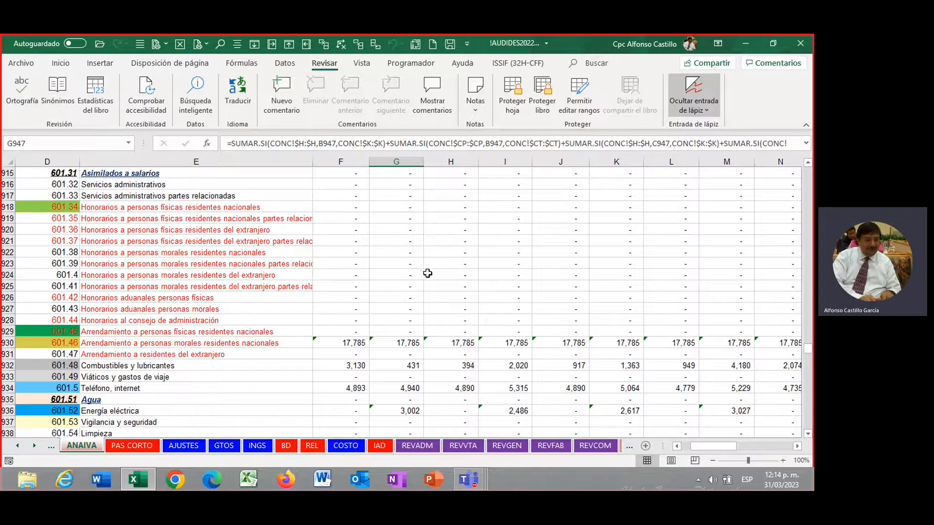
Highlight the lease, fuel and telephone amounts in F930:H934, and check the formulas in H939 and G928.
{"action": "scroll", "coordinate": [418, 313], "scroll_direction": "down", "scroll_amount": 2}
{"action": "left_click_drag", "start_coordinate": [360, 277], "coordinate": [458, 321]}
{"action": "left_click", "coordinate": [443, 374]}
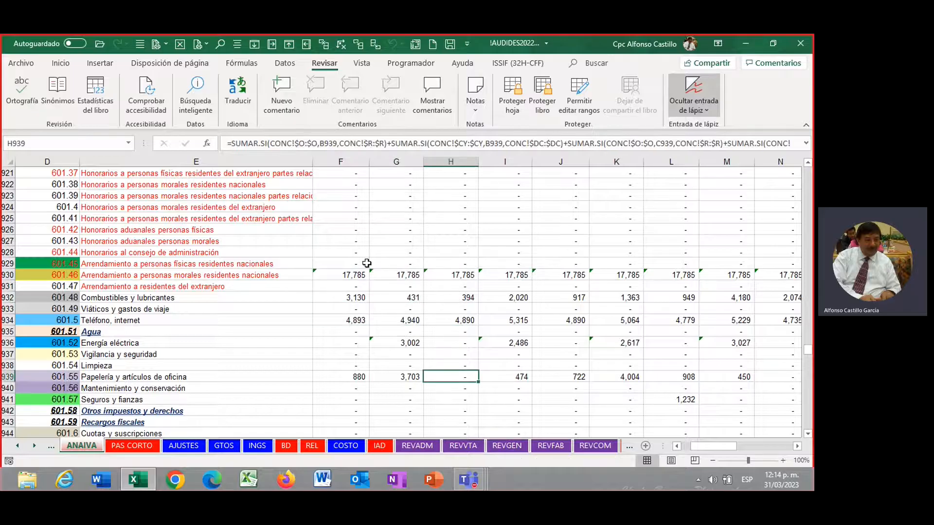
{"action": "left_click", "coordinate": [378, 253]}
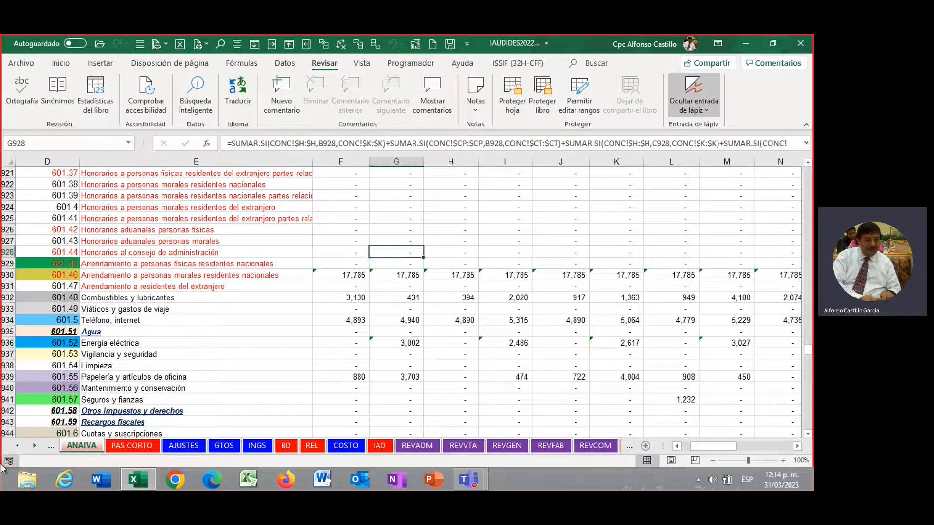
Bring the first sheets of the workbook into reach, open the BZA sheet, and select D16 to examine the trial balance layout.
{"action": "left_click", "coordinate": [18, 446]}
{"action": "left_click", "coordinate": [18, 446]}
{"action": "left_click", "coordinate": [18, 446]}
{"action": "left_click", "coordinate": [18, 447]}
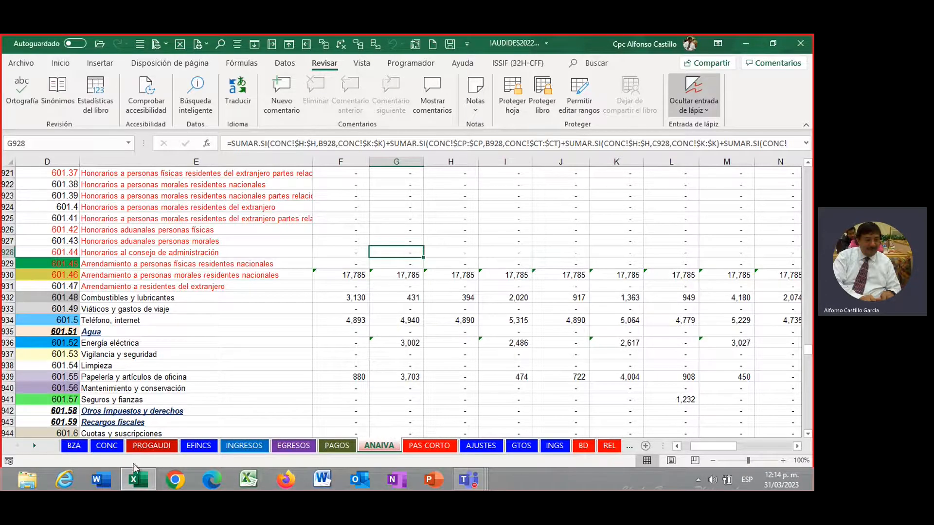
{"action": "left_click", "coordinate": [75, 446]}
{"action": "left_click", "coordinate": [408, 334]}
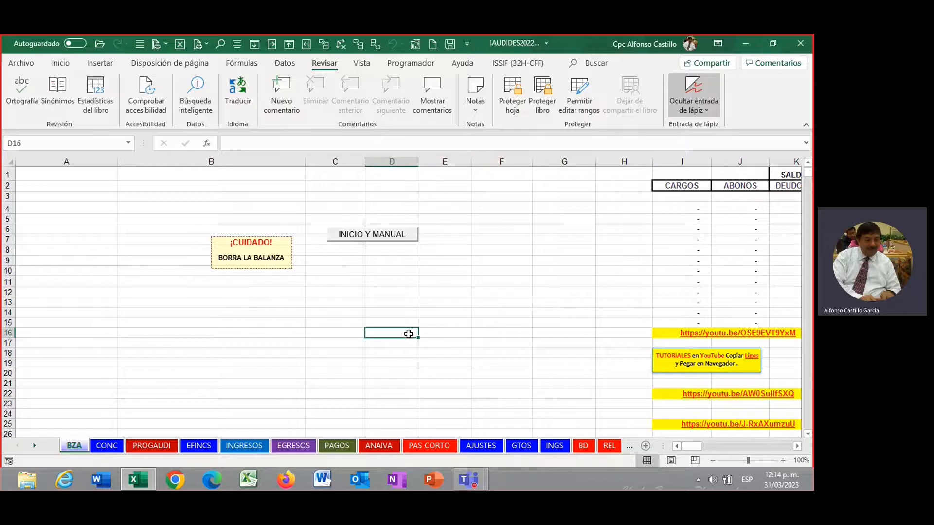
{"action": "scroll", "coordinate": [409, 334], "scroll_direction": "down", "scroll_amount": 5}
{"action": "scroll", "coordinate": [405, 334], "scroll_direction": "up", "scroll_amount": 3}
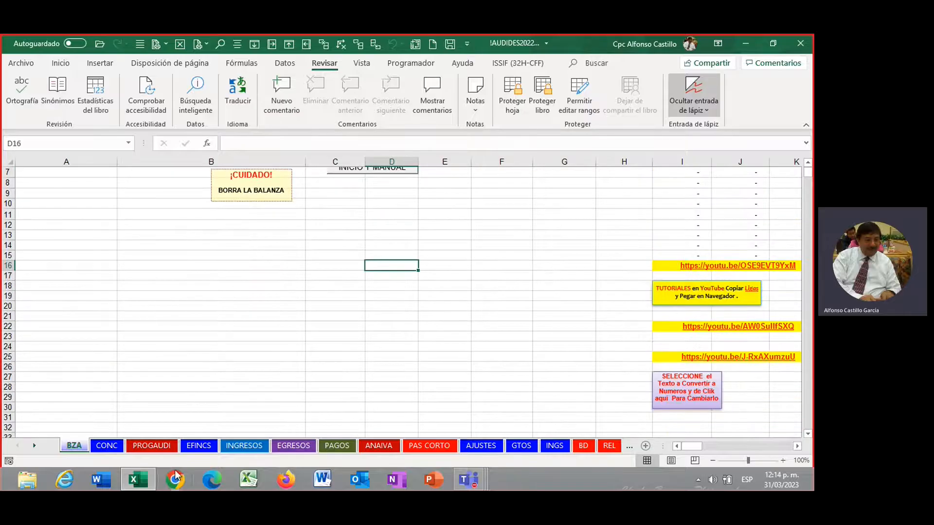
Open the EFINCS sheet and examine the cost of sales statement.
{"action": "left_click", "coordinate": [199, 446]}
{"action": "scroll", "coordinate": [477, 326], "scroll_direction": "down", "scroll_amount": 16}
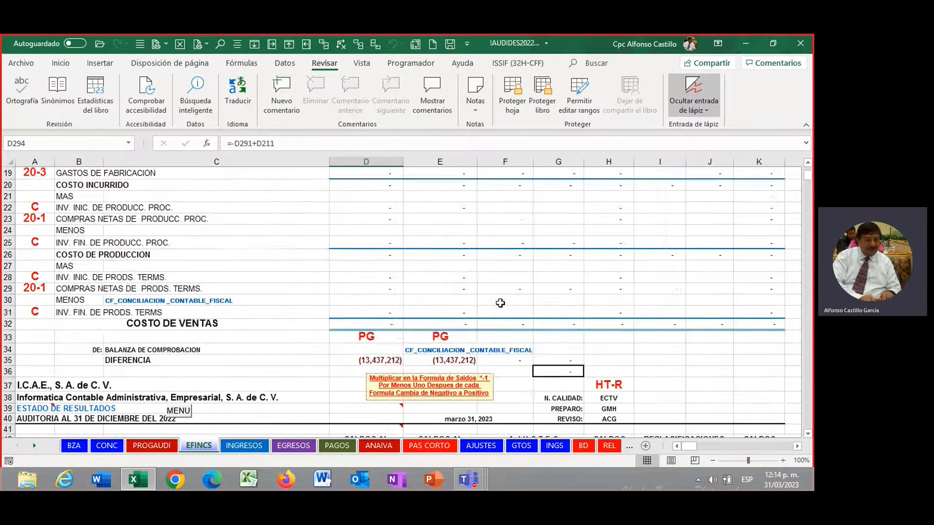
{"action": "scroll", "coordinate": [492, 332], "scroll_direction": "up", "scroll_amount": 4}
{"action": "scroll", "coordinate": [491, 332], "scroll_direction": "up", "scroll_amount": 12}
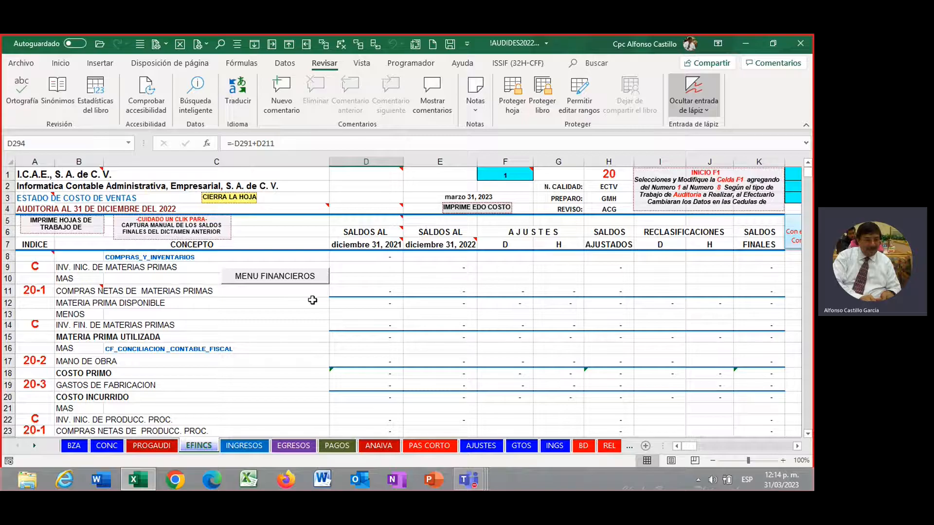
Open the administration expenses schedule, GASTOS ADMON, from the accounting section of the financial audit menu.
{"action": "left_click", "coordinate": [291, 277]}
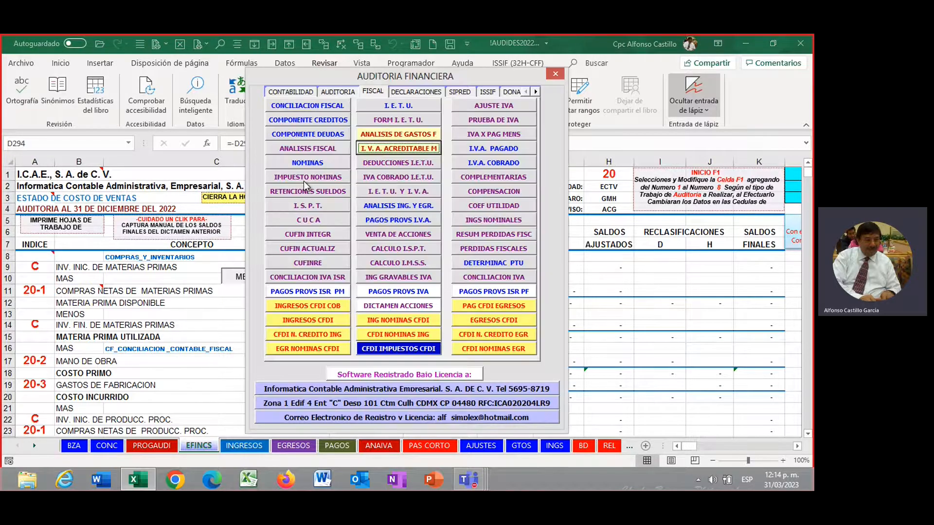
{"action": "left_click", "coordinate": [277, 92]}
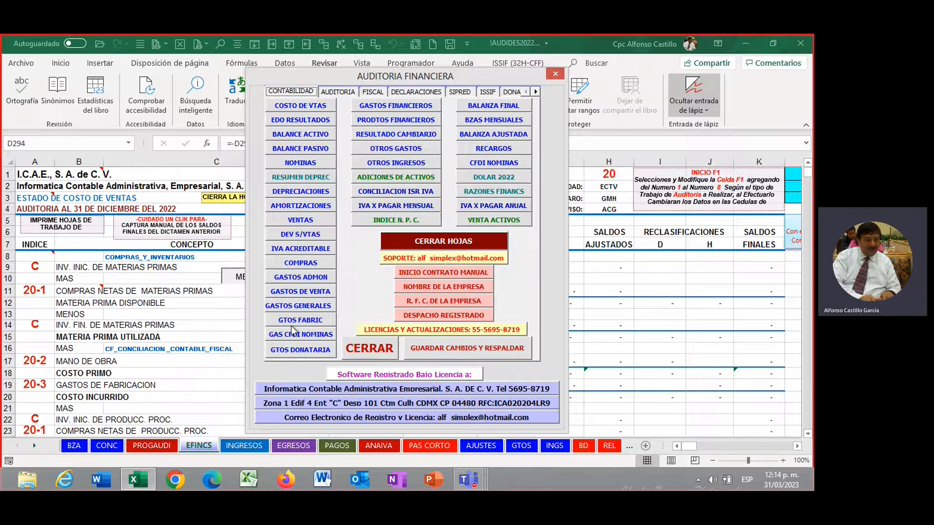
{"action": "left_click", "coordinate": [299, 277]}
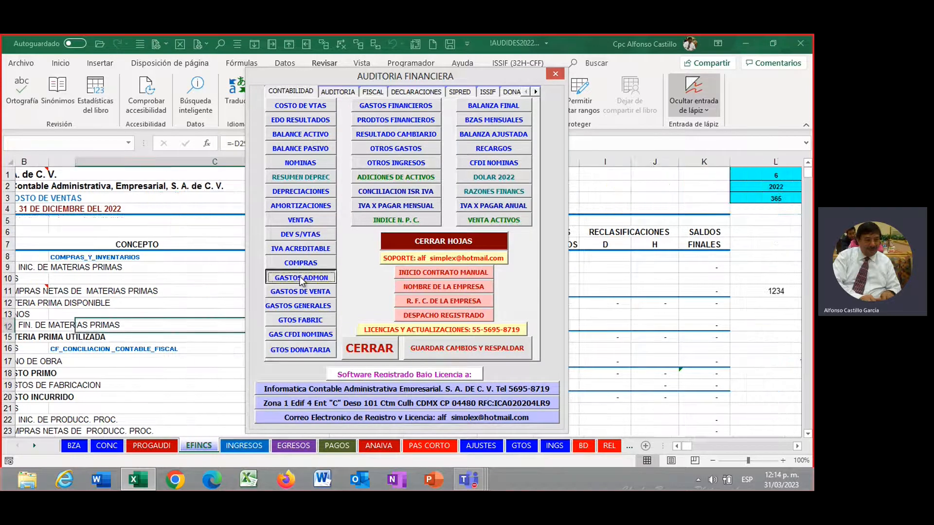
{"action": "left_click", "coordinate": [411, 294]}
Highlight the payroll concepts in B9:H18 of the administration expenses schedule and examine the list through the depreciation and general expense accounts.
{"action": "scroll", "coordinate": [455, 350], "scroll_direction": "down", "scroll_amount": 4}
{"action": "scroll", "coordinate": [447, 342], "scroll_direction": "up", "scroll_amount": 4}
{"action": "left_click_drag", "start_coordinate": [63, 287], "coordinate": [585, 411]}
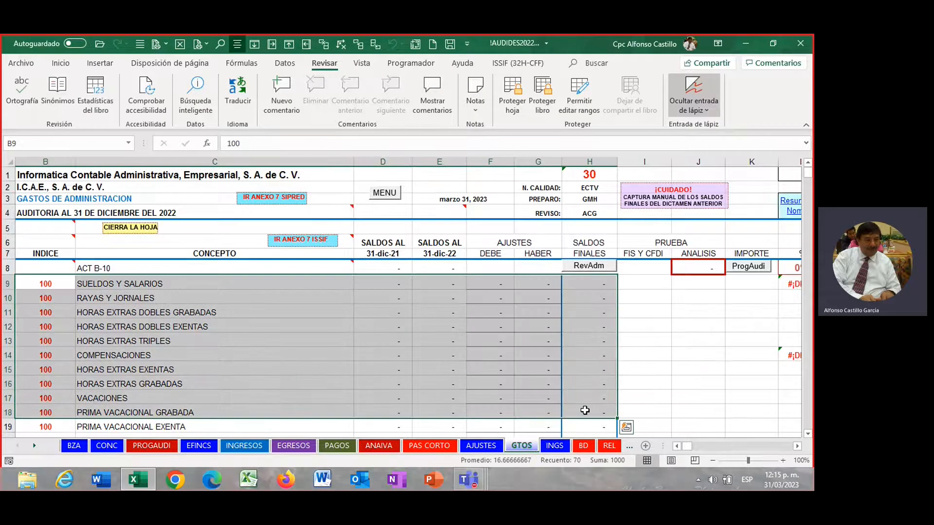
{"action": "scroll", "coordinate": [565, 379], "scroll_direction": "down", "scroll_amount": 20}
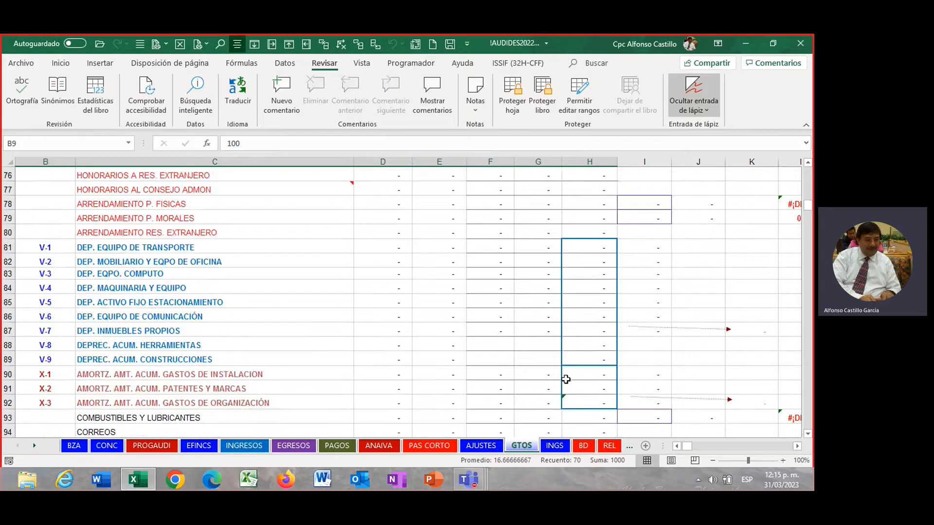
{"action": "scroll", "coordinate": [566, 379], "scroll_direction": "down", "scroll_amount": 7}
{"action": "scroll", "coordinate": [566, 379], "scroll_direction": "up", "scroll_amount": 20}
{"action": "scroll", "coordinate": [563, 376], "scroll_direction": "up", "scroll_amount": 6}
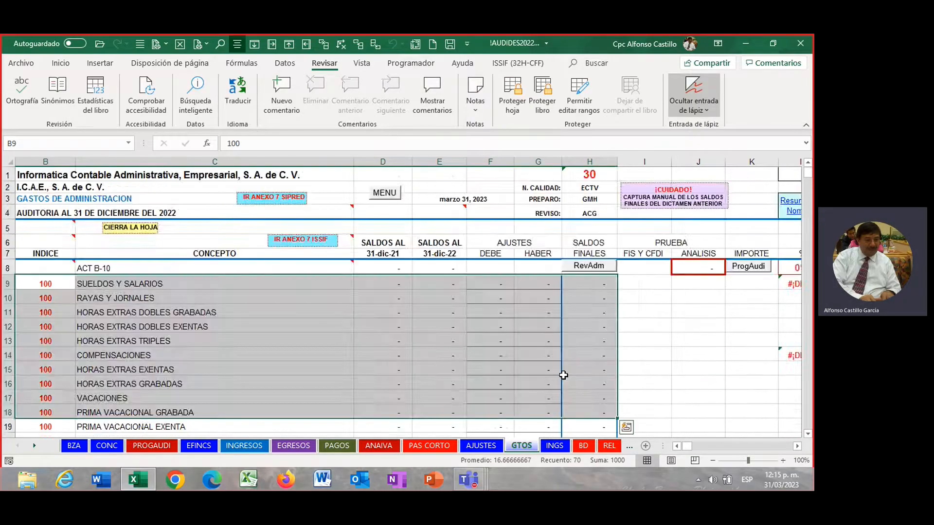
Select the Sueldos y Salarios row at G9 and follow it across the Bodegas schedule to the account code in W9.
{"action": "left_click", "coordinate": [539, 285]}
{"action": "key", "text": "Right"}
{"action": "key", "text": "Right"}
{"action": "key", "text": "Right"}
{"action": "key", "text": "Right"}
{"action": "key", "text": "Right"}
{"action": "key", "text": "Right"}
{"action": "key", "text": "Right"}
{"action": "key", "text": "Right"}
{"action": "key", "text": "Right"}
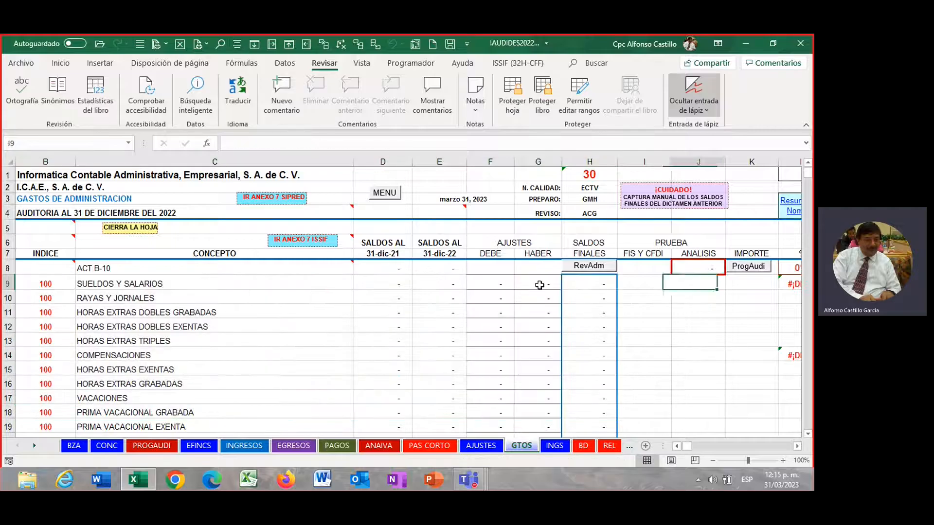
{"action": "key", "text": "Right"}
{"action": "key", "text": "Right"}
{"action": "key", "text": "Right"}
{"action": "key", "text": "Right"}
{"action": "key", "text": "Right"}
{"action": "key", "text": "Right"}
{"action": "key", "text": "Right"}
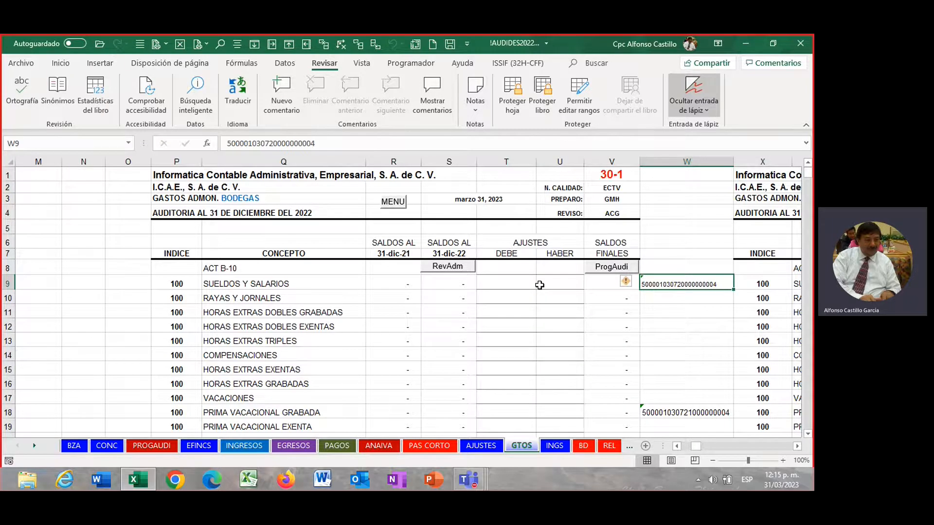
Continue along row 9 into the Opciones administration expenses schedule, up to the debit adjustments in AB9.
{"action": "key", "text": "Right"}
{"action": "key", "text": "Right"}
{"action": "key", "text": "Right"}
{"action": "key", "text": "Right"}
{"action": "key", "text": "Right"}
{"action": "key", "text": "Right"}
{"action": "key", "text": "Right"}
{"action": "key", "text": "Right"}
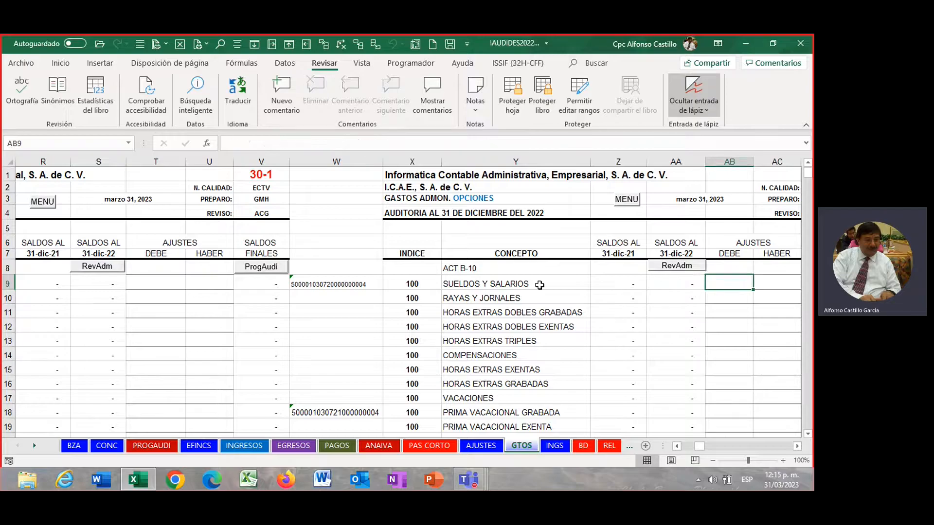
Follow row 9 from the Opciones adjustments through the Servicios schedule to the Logística schedule's 31-dic-21 balance in AP9.
{"action": "key", "text": "Right"}
{"action": "key", "text": "Right"}
{"action": "key", "text": "Right"}
{"action": "key", "text": "Right"}
{"action": "key", "text": "Right"}
{"action": "key", "text": "Right"}
{"action": "key", "text": "Right"}
{"action": "key", "text": "Right"}
{"action": "key", "text": "Right"}
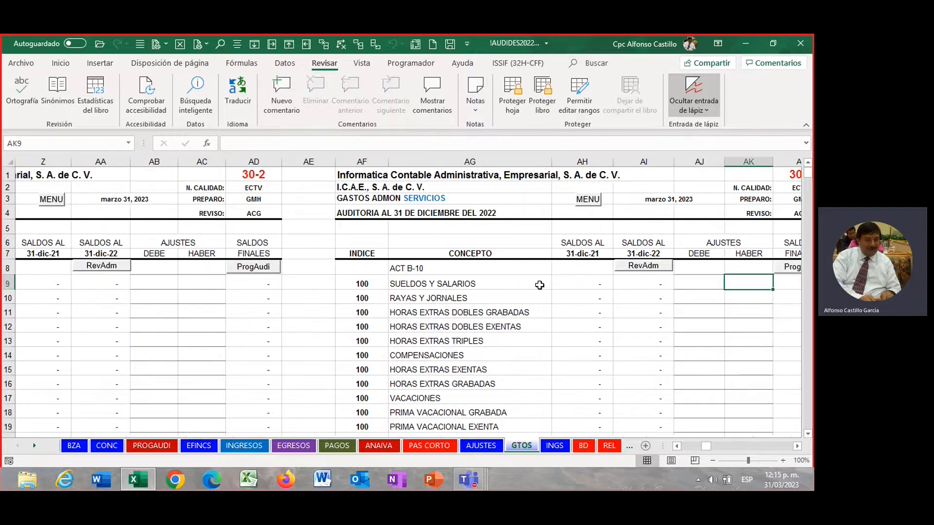
{"action": "key", "text": "Right"}
{"action": "key", "text": "Right"}
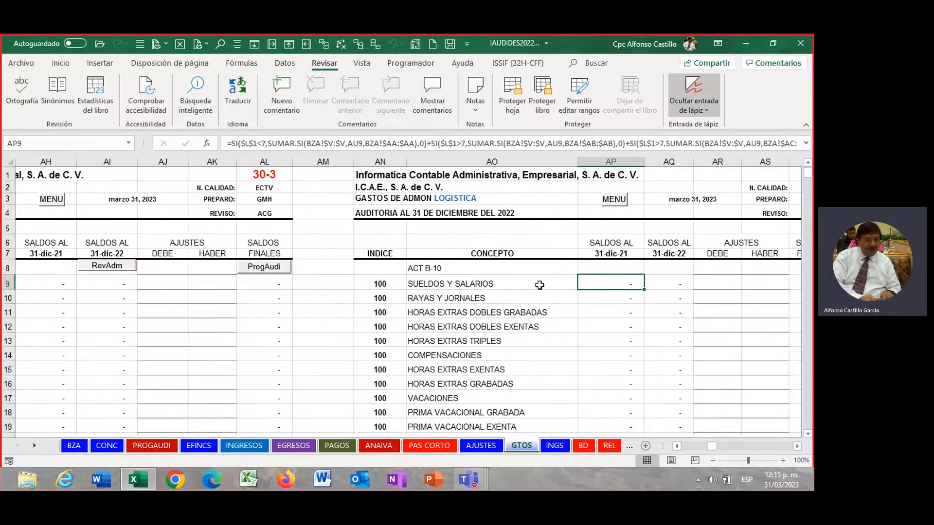
Go back along row 9 to the account code in W9 and select the Opciones schedule's Sueldos y Salarios concept at Y9.
{"action": "key", "text": "Left"}
{"action": "key", "text": "Left"}
{"action": "key", "text": "Left"}
{"action": "key", "text": "Left"}
{"action": "key", "text": "Left"}
{"action": "key", "text": "Left"}
{"action": "key", "text": "Left"}
{"action": "key", "text": "Left"}
{"action": "key", "text": "Left"}
{"action": "key", "text": "Left"}
{"action": "key", "text": "Left"}
{"action": "key", "text": "Left"}
{"action": "key", "text": "Left"}
{"action": "key", "text": "Left"}
{"action": "key", "text": "Left"}
{"action": "key", "text": "Left"}
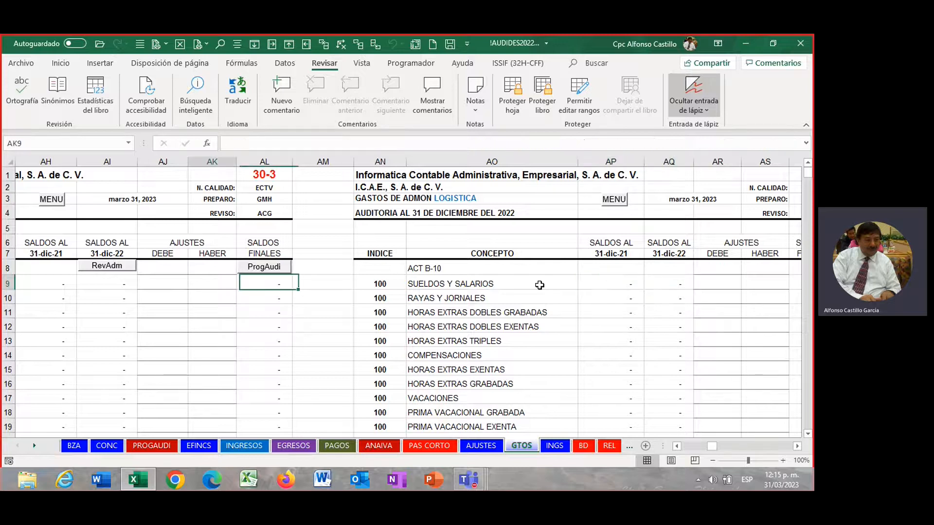
{"action": "key", "text": "Left"}
{"action": "key", "text": "Left"}
{"action": "key", "text": "Left"}
{"action": "key", "text": "Left"}
{"action": "key", "text": "Left"}
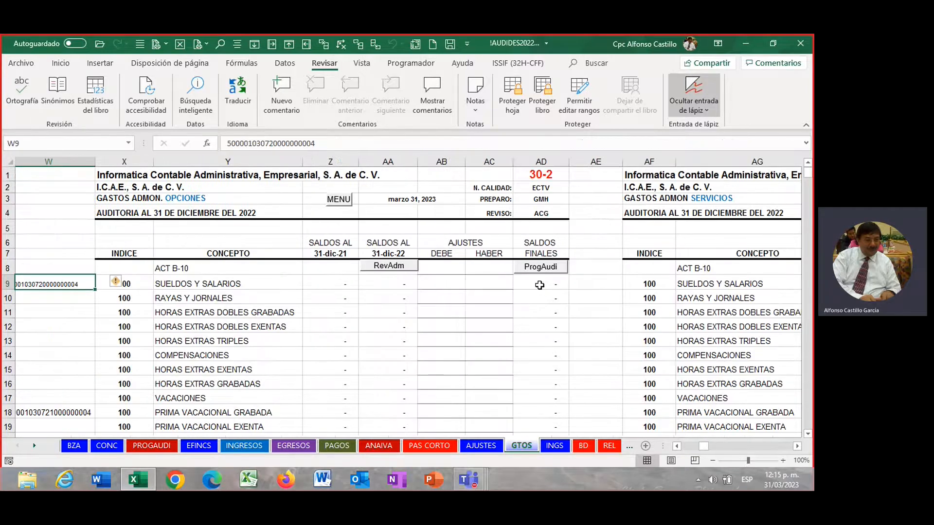
{"action": "key", "text": "Right"}
{"action": "key", "text": "Right"}
{"action": "key", "text": "Right"}
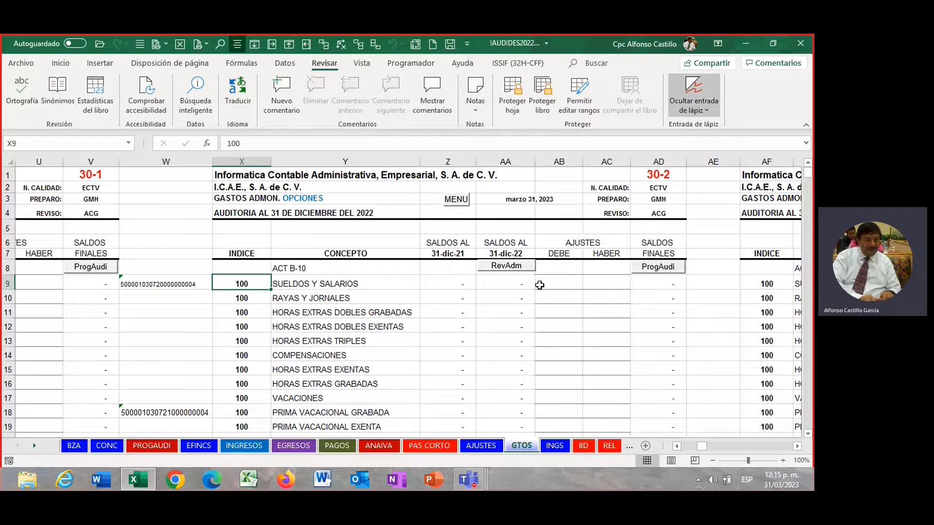
{"action": "key", "text": "Right"}
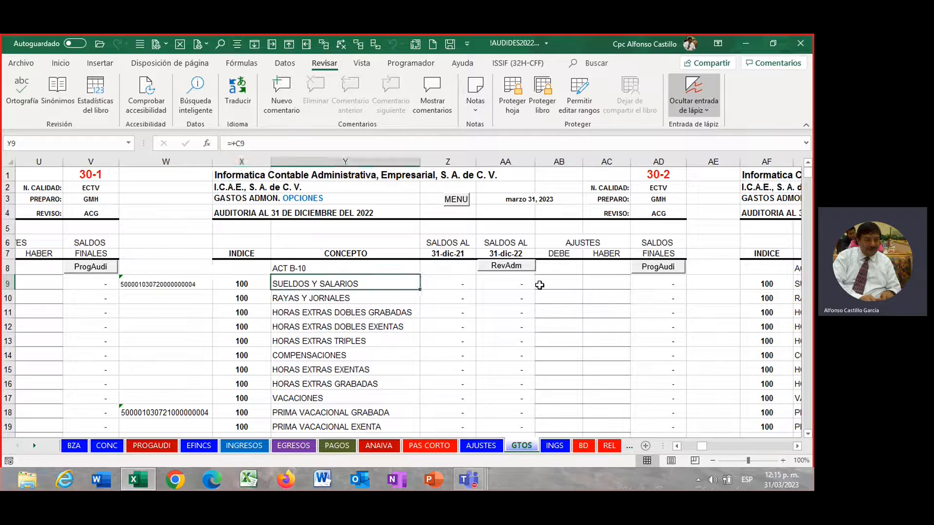
Trace the Sueldos y Salarios row from Y9 across the Opciones and Servicios schedules to the Logística balance in AP9.
{"action": "key", "text": "Right"}
{"action": "key", "text": "Right"}
{"action": "key", "text": "Right"}
{"action": "key", "text": "Right"}
{"action": "key", "text": "Right"}
{"action": "key", "text": "Right"}
{"action": "key", "text": "Right"}
{"action": "key", "text": "Right"}
{"action": "key", "text": "Right"}
{"action": "key", "text": "Right"}
{"action": "key", "text": "Right"}
{"action": "key", "text": "Right"}
{"action": "key", "text": "Right"}
{"action": "key", "text": "Right"}
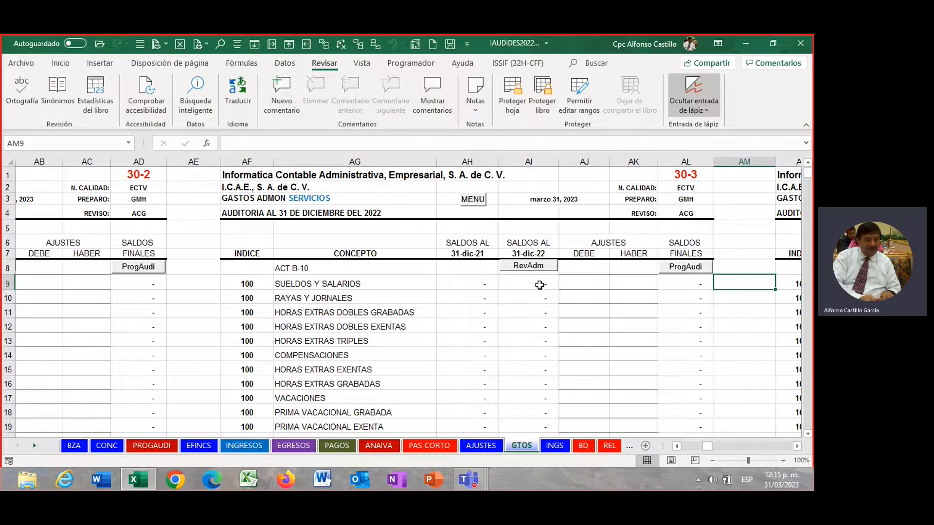
{"action": "key", "text": "Right"}
{"action": "key", "text": "Right"}
{"action": "key", "text": "Right"}
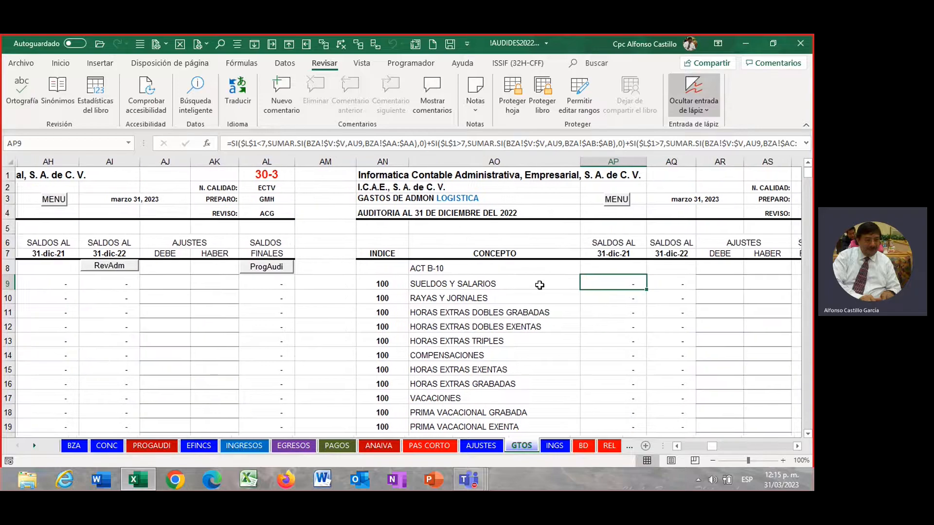
Continue along row 9 past the Logística schedule to the Almacén schedule's 31-dic-21 balance in AX9.
{"action": "key", "text": "Right"}
{"action": "key", "text": "Right"}
{"action": "key", "text": "Right"}
{"action": "key", "text": "Right"}
{"action": "key", "text": "Right"}
{"action": "key", "text": "Right"}
{"action": "key", "text": "Right"}
{"action": "key", "text": "Right"}
{"action": "key", "text": "Right"}
{"action": "key", "text": "Right"}
{"action": "key", "text": "Right"}
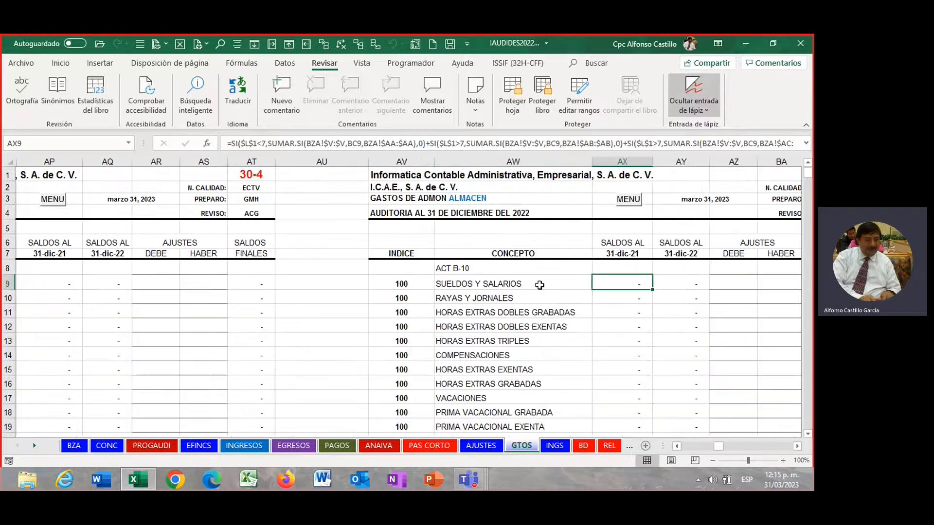
Continue along row 9 past the rest of the Almacén schedule into the Monterrey expense schedule starting at BD9.
{"action": "key", "text": "Right"}
{"action": "key", "text": "Right"}
{"action": "key", "text": "Right"}
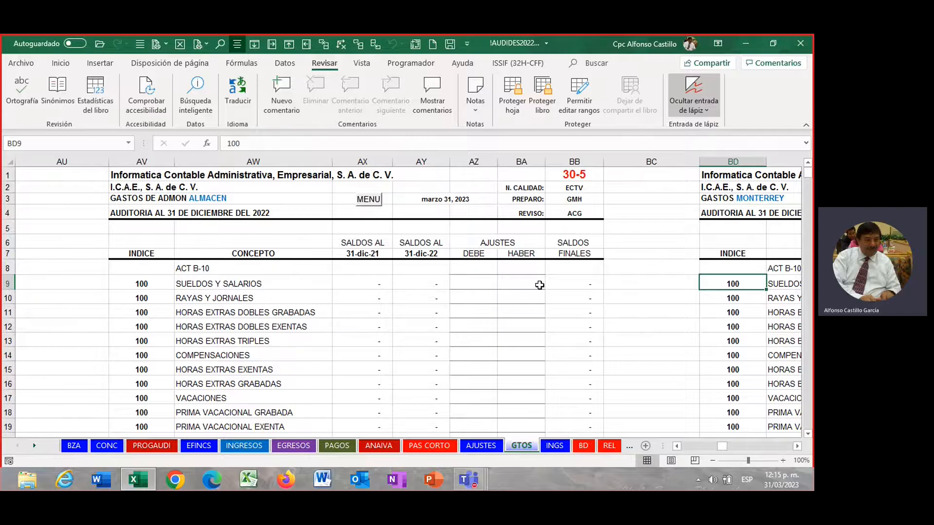
{"action": "key", "text": "Right"}
{"action": "key", "text": "Right"}
{"action": "key", "text": "Right"}
{"action": "key", "text": "Right"}
{"action": "key", "text": "Right"}
{"action": "key", "text": "Right"}
{"action": "key", "text": "Right"}
Return along row 9 to cell A9 beside the consolidated Gastos de Administración schedule.
{"action": "key", "text": "Left"}
{"action": "key", "text": "Left"}
{"action": "key", "text": "Left"}
{"action": "key", "text": "Left"}
{"action": "key", "text": "Left"}
{"action": "key", "text": "Left"}
{"action": "key", "text": "Left"}
{"action": "key", "text": "Left"}
{"action": "key", "text": "Left"}
{"action": "key", "text": "Left"}
{"action": "key", "text": "Left"}
{"action": "key", "text": "Left"}
{"action": "key", "text": "Left"}
{"action": "key", "text": "Left"}
{"action": "key", "text": "Left"}
{"action": "key", "text": "Left"}
{"action": "key", "text": "Left"}
{"action": "key", "text": "Left"}
{"action": "key", "text": "Left"}
{"action": "key", "text": "Left"}
{"action": "key", "text": "Left"}
{"action": "key", "text": "Left"}
{"action": "key", "text": "Left"}
{"action": "key", "text": "Left"}
{"action": "key", "text": "Left"}
{"action": "key", "text": "Left"}
{"action": "key", "text": "Left"}
{"action": "key", "text": "Left"}
{"action": "key", "text": "Left"}
{"action": "key", "text": "Left"}
{"action": "key", "text": "Left"}
{"action": "key", "text": "Left"}
{"action": "key", "text": "Left"}
{"action": "key", "text": "Left"}
{"action": "key", "text": "Left"}
{"action": "key", "text": "Left"}
{"action": "key", "text": "Left"}
{"action": "key", "text": "Left"}
{"action": "key", "text": "Left"}
{"action": "key", "text": "Left"}
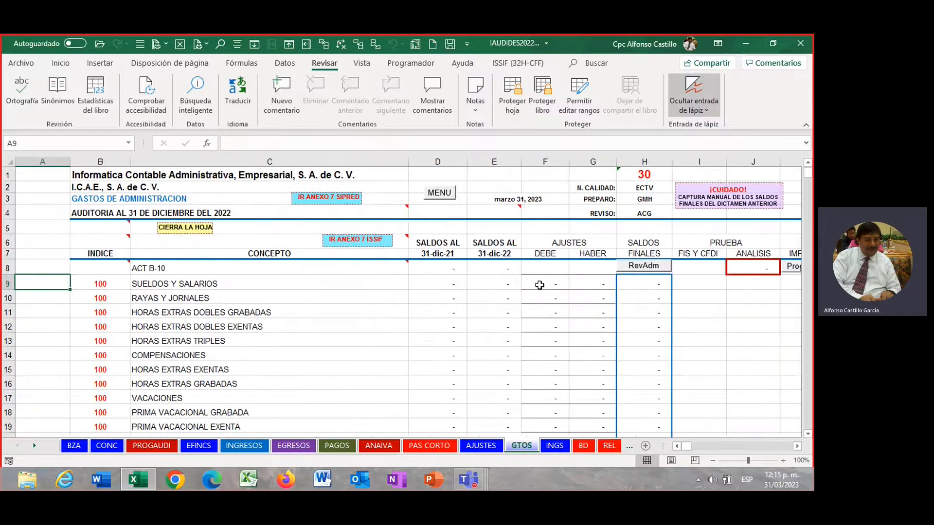
Select the consolidated Sueldos y Salarios concept at C9 and inspect the 31-dic-21 balance formula in D9.
{"action": "key", "text": "Right"}
{"action": "key", "text": "Right"}
{"action": "key", "text": "Right"}
{"action": "key", "text": "Left"}
{"action": "key", "text": "Left"}
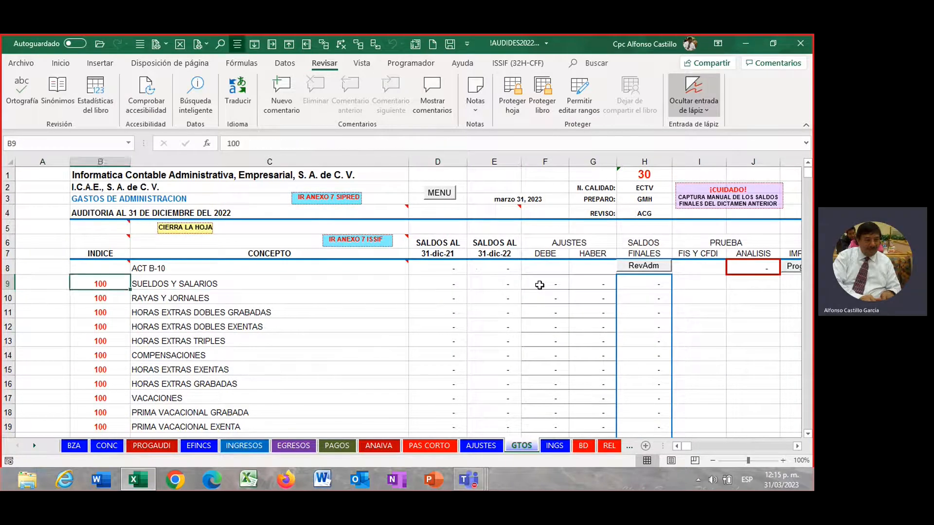
{"action": "key", "text": "Right"}
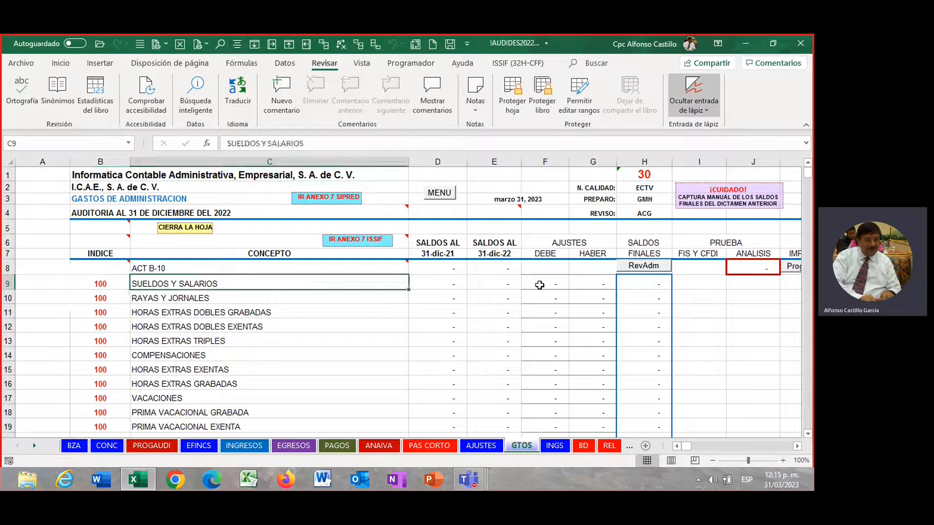
{"action": "left_click", "coordinate": [448, 281]}
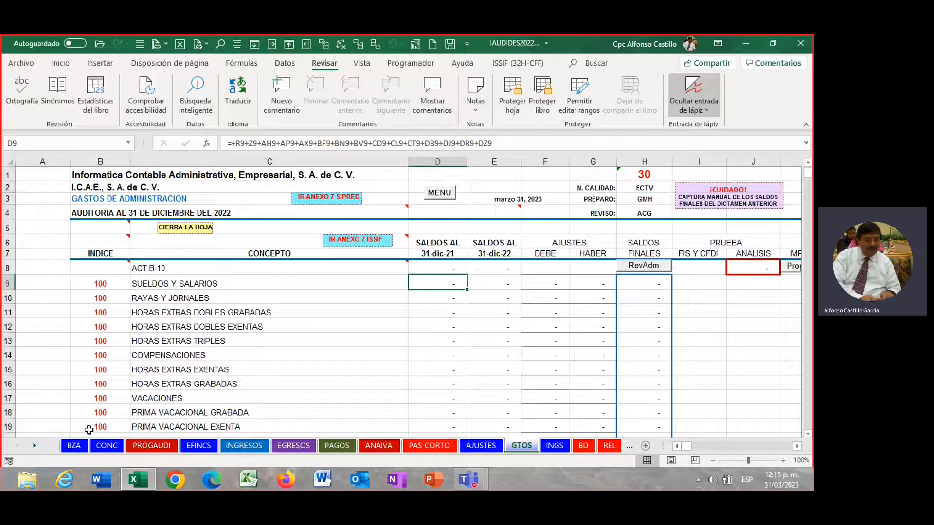
Point out the overtime concepts in the consolidated schedule, selecting Horas Extras Triples at C13 and Horas Extras Dobles Exentas at C12.
{"action": "left_click", "coordinate": [148, 325]}
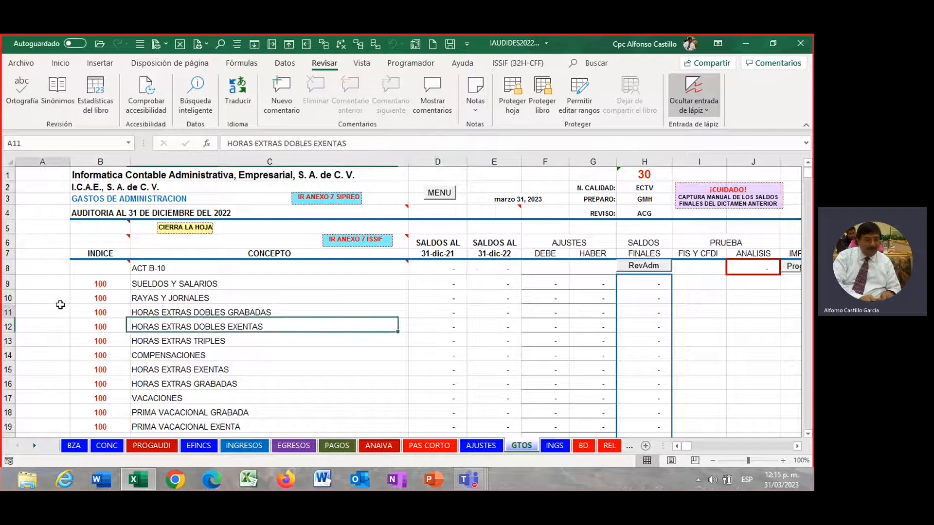
{"action": "left_click", "coordinate": [61, 306]}
{"action": "left_click", "coordinate": [195, 342]}
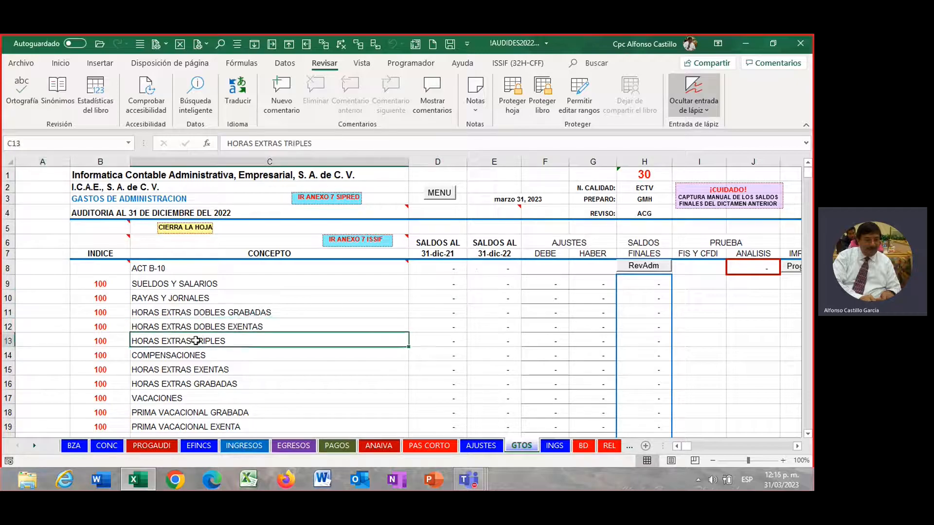
{"action": "left_click", "coordinate": [209, 326]}
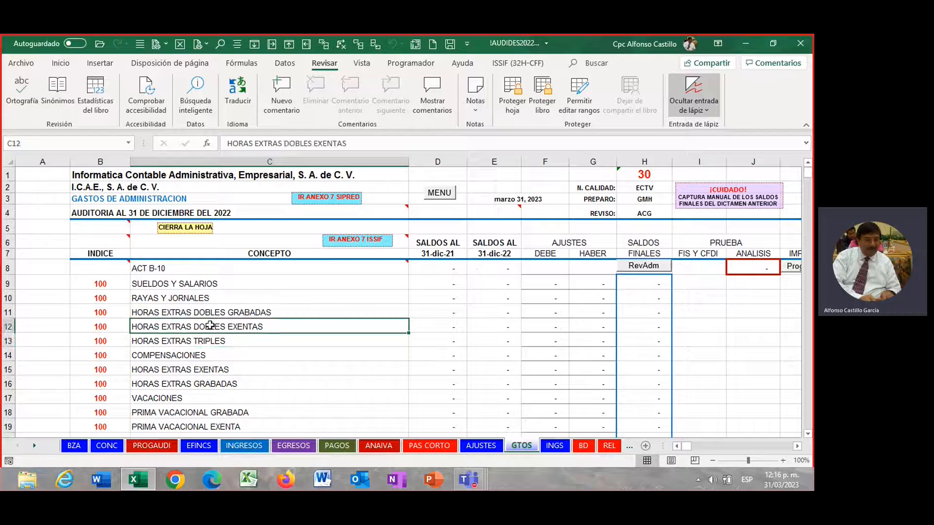
Switch to the CONC sheet containing the monthly trial balances and select cell C16.
{"action": "left_click", "coordinate": [107, 446]}
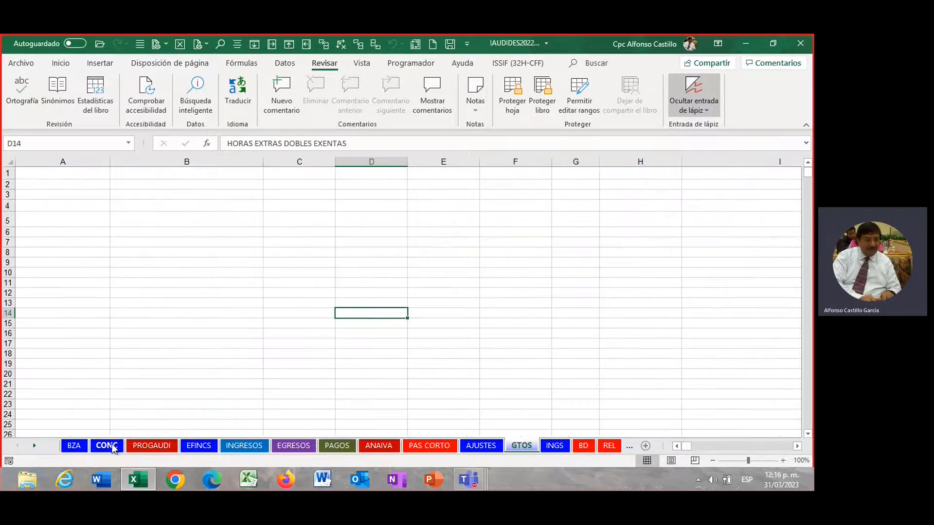
{"action": "left_click", "coordinate": [270, 335]}
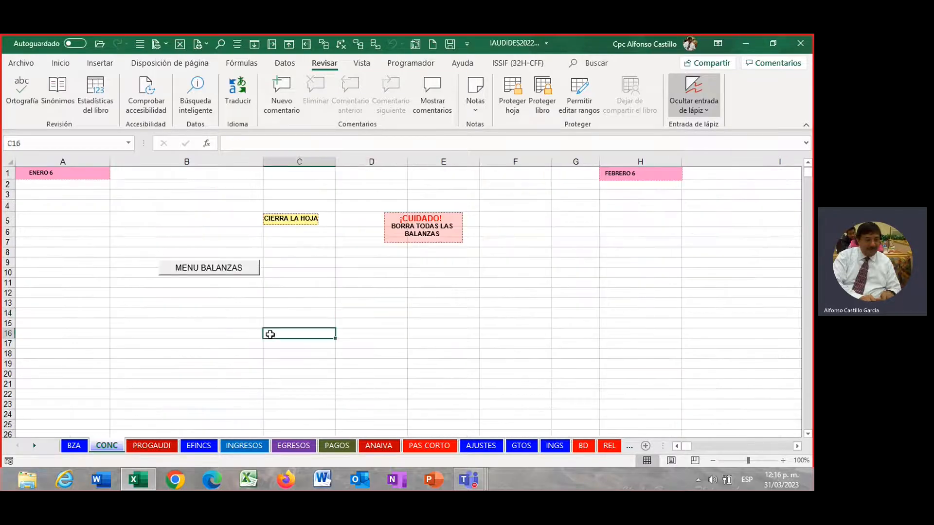
Browse the monthly trial balances along row 11 of CONC, from D11 to JP11 beside the 31/Dic/19 balance.
{"action": "left_click", "coordinate": [367, 281]}
{"action": "key", "text": "Right"}
{"action": "key", "text": "Right"}
{"action": "key", "text": "Right"}
{"action": "key", "text": "Right"}
{"action": "key", "text": "Right"}
{"action": "key", "text": "Right"}
{"action": "key", "text": "Right"}
{"action": "key", "text": "Right"}
{"action": "key", "text": "Right"}
{"action": "key", "text": "Right"}
{"action": "key", "text": "Right"}
{"action": "key", "text": "Right"}
{"action": "key", "text": "Right"}
{"action": "key", "text": "Right"}
{"action": "key", "text": "Right"}
{"action": "key", "text": "Right"}
{"action": "key", "text": "Right"}
{"action": "key", "text": "Right"}
{"action": "key", "text": "Right"}
{"action": "key", "text": "Right"}
{"action": "key", "text": "Right"}
{"action": "key", "text": "Right"}
{"action": "key", "text": "Right"}
{"action": "key", "text": "Right"}
{"action": "key", "text": "Right"}
{"action": "key", "text": "Right"}
{"action": "key", "text": "Right"}
{"action": "key", "text": "Right"}
{"action": "key", "text": "Right"}
{"action": "key", "text": "Right"}
{"action": "key", "text": "Right"}
{"action": "key", "text": "Right"}
{"action": "key", "text": "Right"}
{"action": "key", "text": "Right"}
{"action": "key", "text": "Right"}
{"action": "key", "text": "Right"}
{"action": "key", "text": "Right"}
{"action": "key", "text": "Right"}
{"action": "key", "text": "Right"}
{"action": "key", "text": "Right"}
{"action": "key", "text": "Right"}
{"action": "key", "text": "Right"}
{"action": "key", "text": "Right"}
{"action": "key", "text": "Right"}
{"action": "key", "text": "Right"}
{"action": "key", "text": "Right"}
{"action": "key", "text": "Right"}
{"action": "key", "text": "Right"}
{"action": "key", "text": "Right"}
{"action": "key", "text": "Right"}
{"action": "key", "text": "Right"}
{"action": "key", "text": "Right"}
{"action": "key", "text": "Right"}
{"action": "key", "text": "Right"}
{"action": "key", "text": "Right"}
{"action": "key", "text": "Right"}
{"action": "key", "text": "Right"}
{"action": "key", "text": "Right"}
{"action": "key", "text": "Right"}
{"action": "key", "text": "Right"}
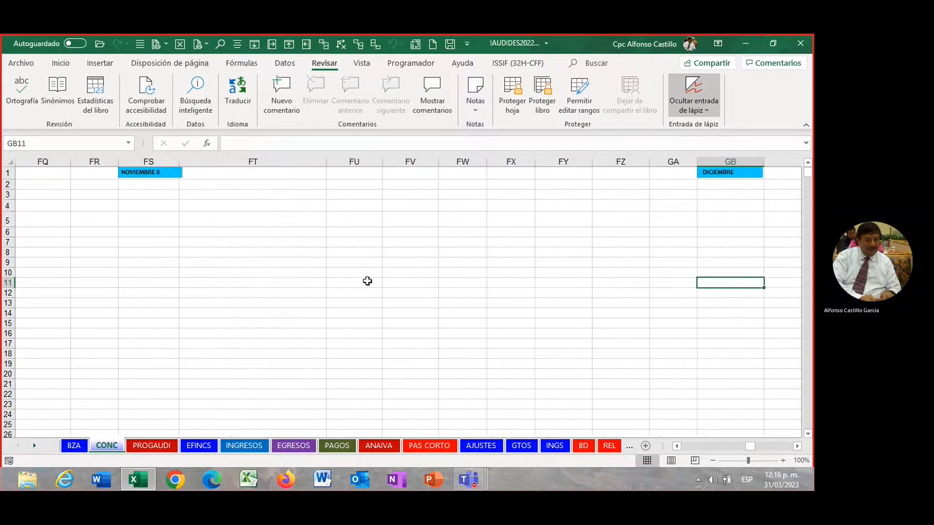
{"action": "key", "text": "Right"}
{"action": "key", "text": "Right"}
{"action": "key", "text": "Right"}
{"action": "key", "text": "Right"}
{"action": "key", "text": "Right"}
{"action": "key", "text": "Right"}
{"action": "key", "text": "Right"}
{"action": "key", "text": "Right"}
{"action": "key", "text": "Right"}
{"action": "key", "text": "Right"}
{"action": "key", "text": "Right"}
{"action": "key", "text": "Right"}
{"action": "key", "text": "Right"}
{"action": "key", "text": "Right"}
{"action": "key", "text": "Right"}
{"action": "key", "text": "Right"}
{"action": "key", "text": "Right"}
{"action": "key", "text": "Right"}
{"action": "key", "text": "Right"}
{"action": "key", "text": "Right"}
{"action": "key", "text": "Right"}
{"action": "key", "text": "Right"}
{"action": "key", "text": "Right"}
{"action": "key", "text": "Right"}
{"action": "key", "text": "Right"}
{"action": "key", "text": "Right"}
{"action": "key", "text": "Right"}
{"action": "key", "text": "Right"}
{"action": "key", "text": "Right"}
{"action": "key", "text": "Right"}
{"action": "key", "text": "Right"}
{"action": "key", "text": "Right"}
{"action": "key", "text": "Right"}
{"action": "key", "text": "Right"}
{"action": "key", "text": "Right"}
{"action": "key", "text": "Right"}
{"action": "key", "text": "Right"}
{"action": "key", "text": "Right"}
{"action": "key", "text": "Right"}
{"action": "key", "text": "Right"}
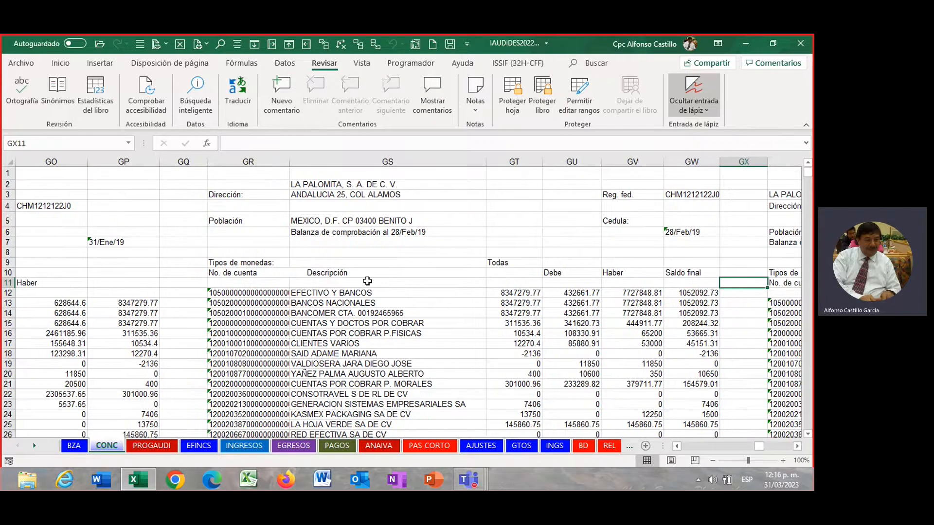
{"action": "key", "text": "Right"}
{"action": "key", "text": "Right"}
{"action": "key", "text": "Right"}
{"action": "key", "text": "Right"}
{"action": "key", "text": "Right"}
{"action": "key", "text": "Right"}
{"action": "key", "text": "Right"}
{"action": "key", "text": "Right"}
{"action": "key", "text": "Right"}
{"action": "key", "text": "Right"}
{"action": "key", "text": "Right"}
{"action": "key", "text": "Right"}
{"action": "key", "text": "Right"}
{"action": "key", "text": "Right"}
{"action": "key", "text": "Right"}
{"action": "key", "text": "Right"}
{"action": "key", "text": "Right"}
{"action": "key", "text": "Right"}
{"action": "key", "text": "Right"}
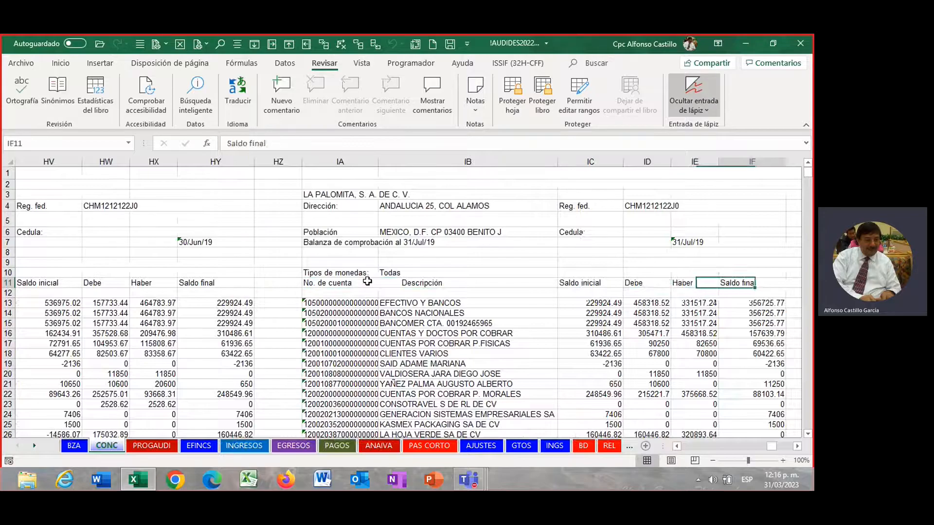
{"action": "key", "text": "Right"}
{"action": "key", "text": "Right"}
{"action": "key", "text": "Right"}
{"action": "key", "text": "Right"}
{"action": "key", "text": "Right"}
{"action": "key", "text": "Right"}
{"action": "key", "text": "Right"}
{"action": "key", "text": "Right"}
{"action": "key", "text": "Right"}
{"action": "key", "text": "Right"}
{"action": "key", "text": "Right"}
{"action": "key", "text": "Right"}
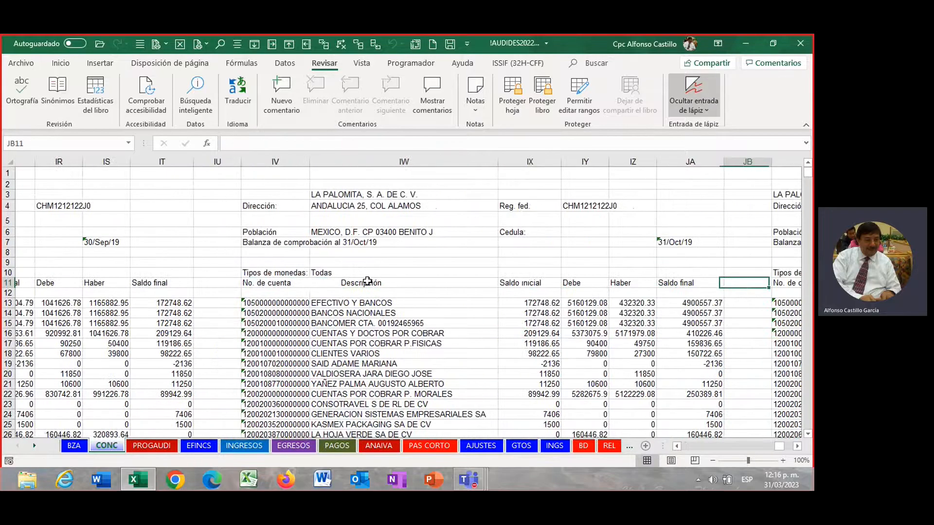
{"action": "key", "text": "Right"}
{"action": "key", "text": "Right"}
{"action": "key", "text": "Right"}
{"action": "key", "text": "Right"}
{"action": "key", "text": "Right"}
{"action": "key", "text": "Right"}
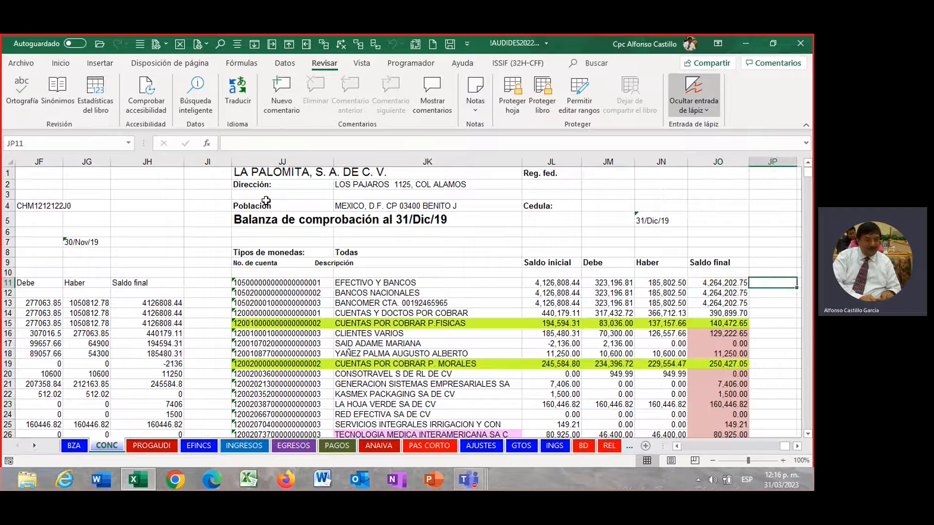
Copy columns JJ through JO containing the trial balance at 31/Dic/19 on the CONC sheet.
{"action": "left_click", "coordinate": [274, 160]}
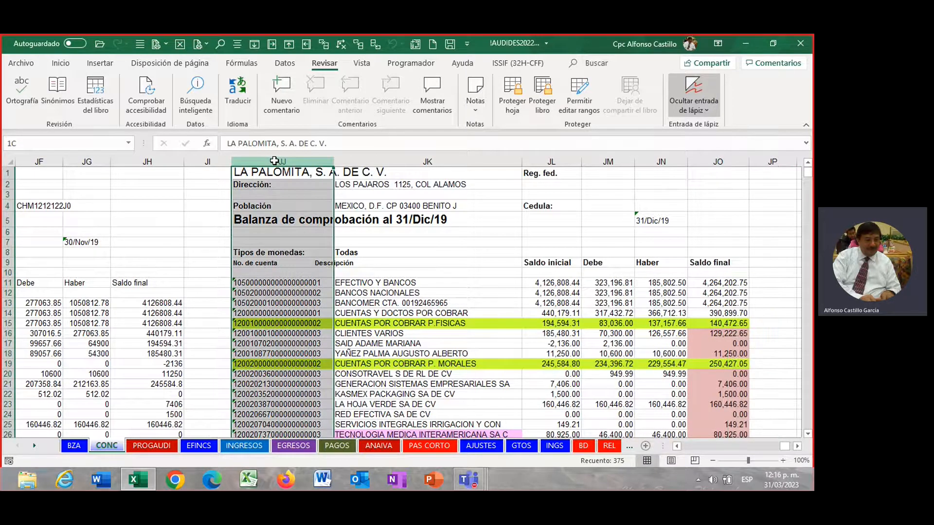
{"action": "left_click_drag", "start_coordinate": [275, 160], "coordinate": [719, 199]}
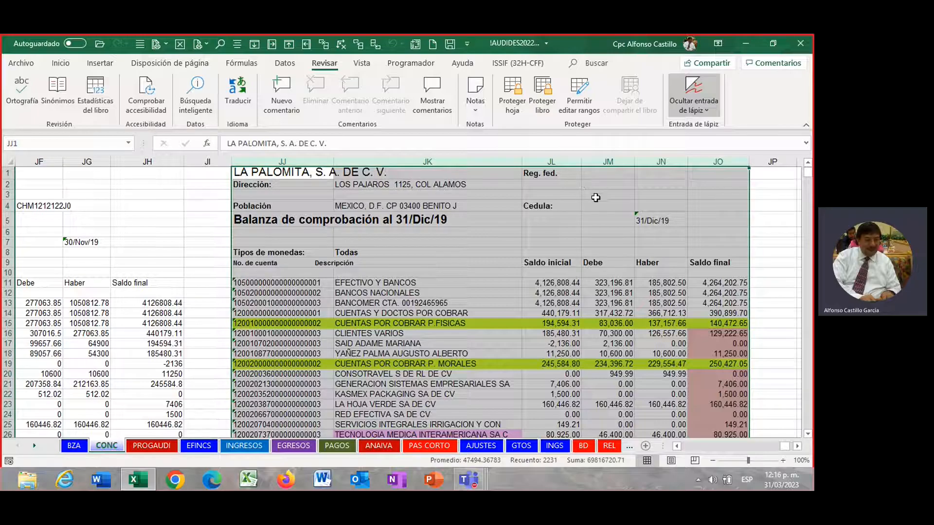
{"action": "right_click", "coordinate": [601, 192]}
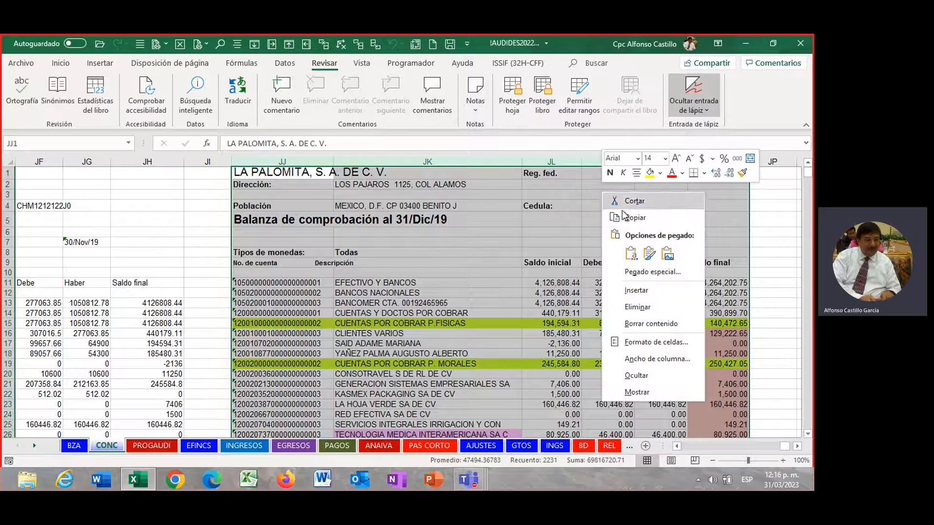
{"action": "left_click", "coordinate": [633, 217]}
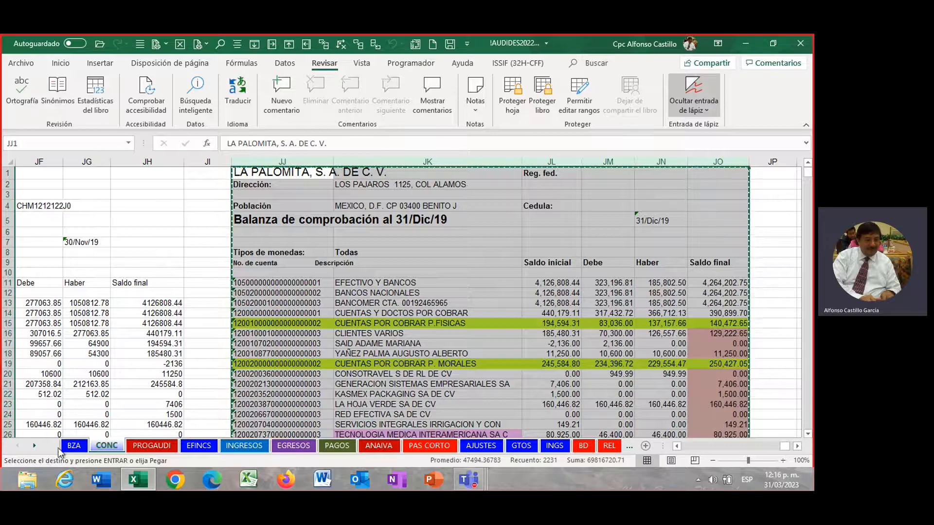
Try to paste the copied trial balance columns as values at cell A14 of the BZA sheet.
{"action": "left_click", "coordinate": [75, 447]}
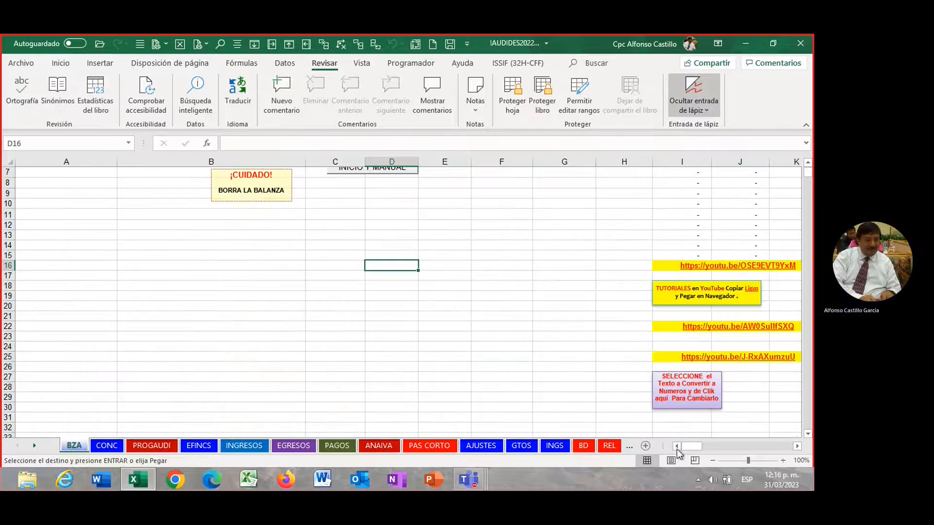
{"action": "scroll", "coordinate": [127, 340], "scroll_direction": "down", "scroll_amount": 4}
{"action": "scroll", "coordinate": [53, 238], "scroll_direction": "up", "scroll_amount": 4}
{"action": "scroll", "coordinate": [119, 253], "scroll_direction": "up", "scroll_amount": 2}
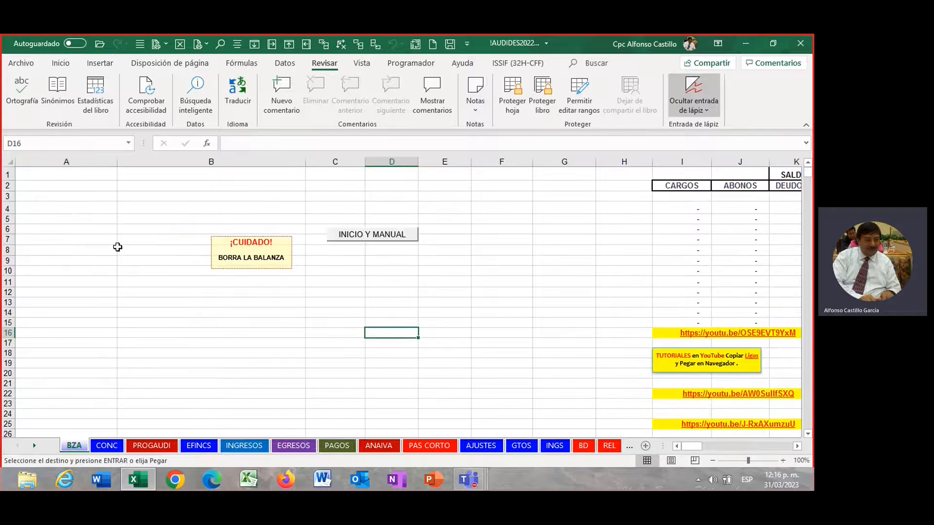
{"action": "scroll", "coordinate": [156, 327], "scroll_direction": "down", "scroll_amount": 1}
{"action": "scroll", "coordinate": [159, 328], "scroll_direction": "up", "scroll_amount": 1}
{"action": "scroll", "coordinate": [159, 329], "scroll_direction": "down", "scroll_amount": 4}
{"action": "left_click", "coordinate": [58, 182]}
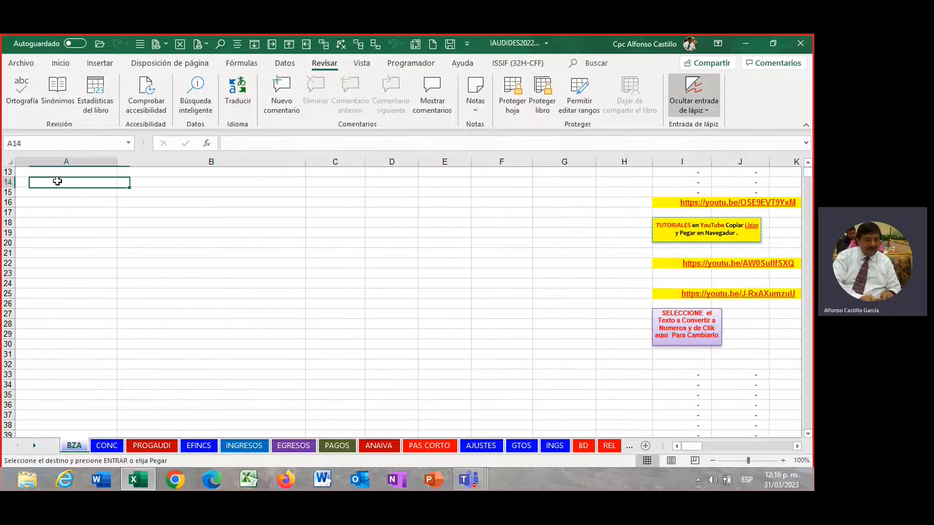
{"action": "right_click", "coordinate": [58, 182]}
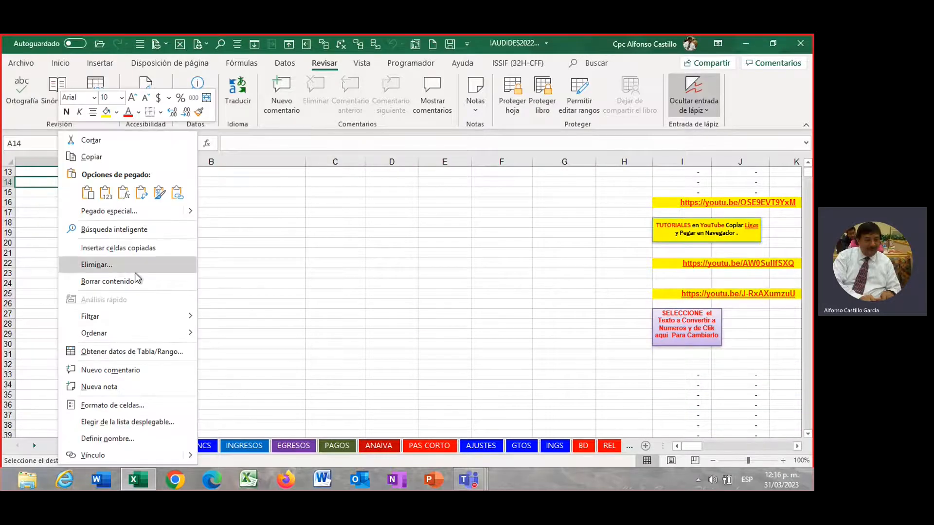
{"action": "left_click", "coordinate": [105, 193]}
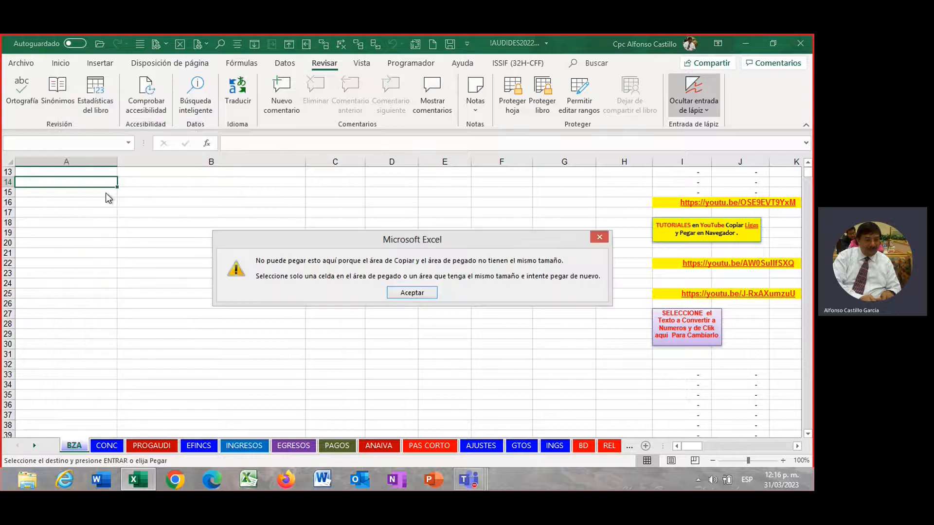
{"action": "left_click", "coordinate": [402, 295]}
{"action": "scroll", "coordinate": [388, 305], "scroll_direction": "up", "scroll_amount": 4}
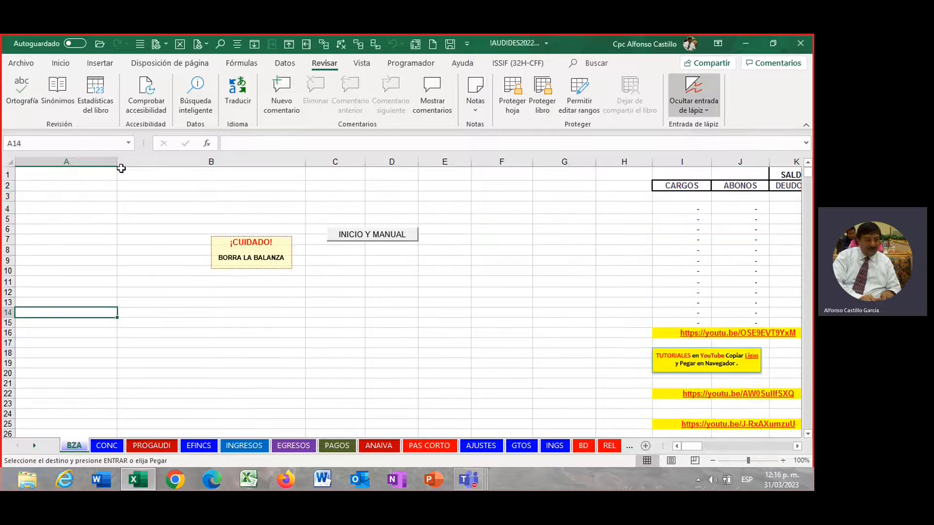
{"action": "right_click", "coordinate": [75, 176]}
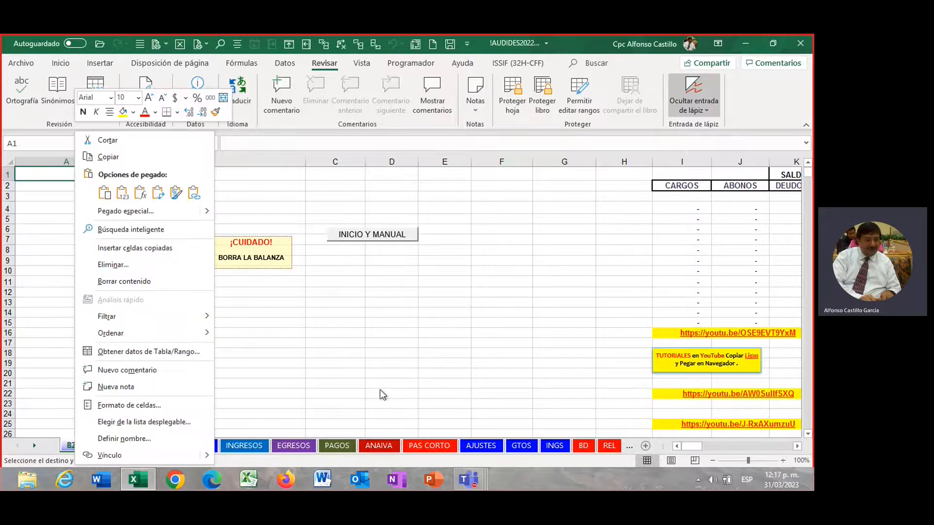
{"action": "key", "text": "Escape"}
{"action": "left_click", "coordinate": [99, 206]}
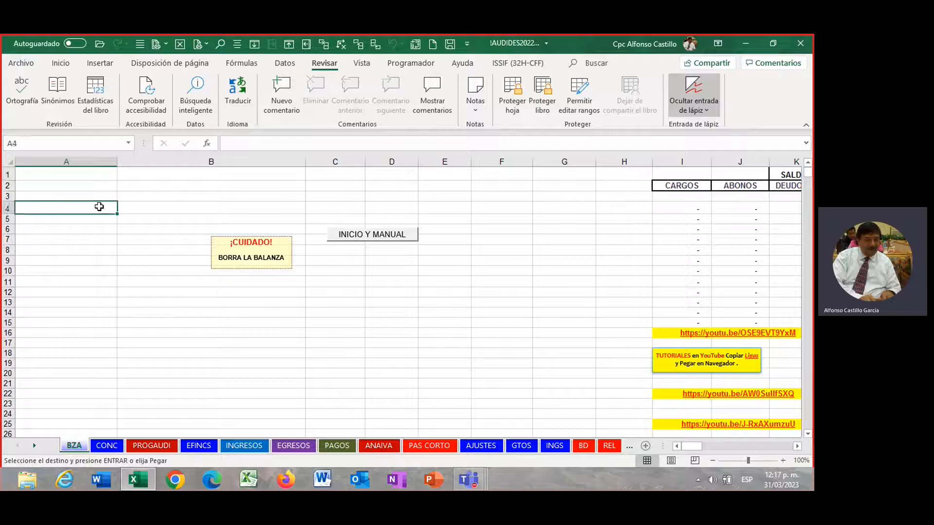
{"action": "left_click", "coordinate": [379, 344]}
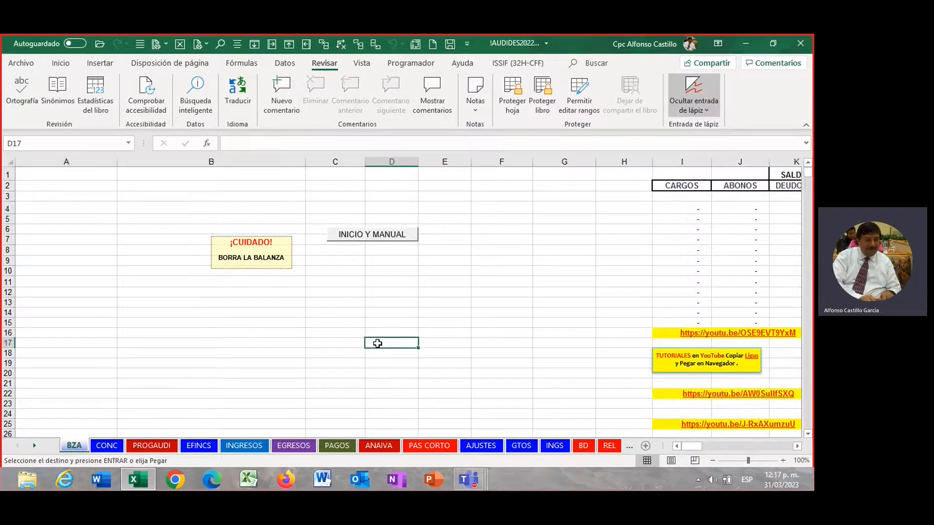
Return to the copied 31/Dic/19 trial balance on the CONC sheet.
{"action": "left_click", "coordinate": [107, 445]}
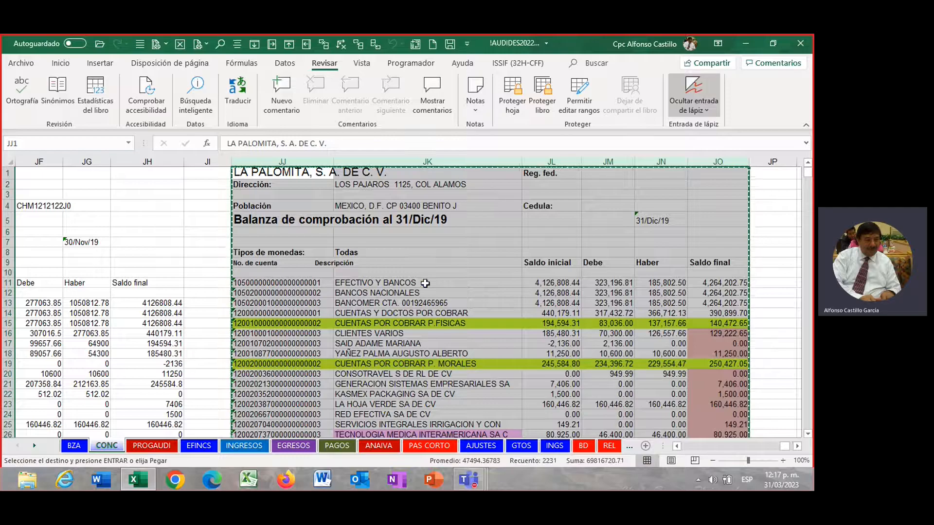
{"action": "key", "text": "Escape"}
{"action": "left_click", "coordinate": [413, 263]}
{"action": "left_click_drag", "start_coordinate": [292, 162], "coordinate": [720, 218]}
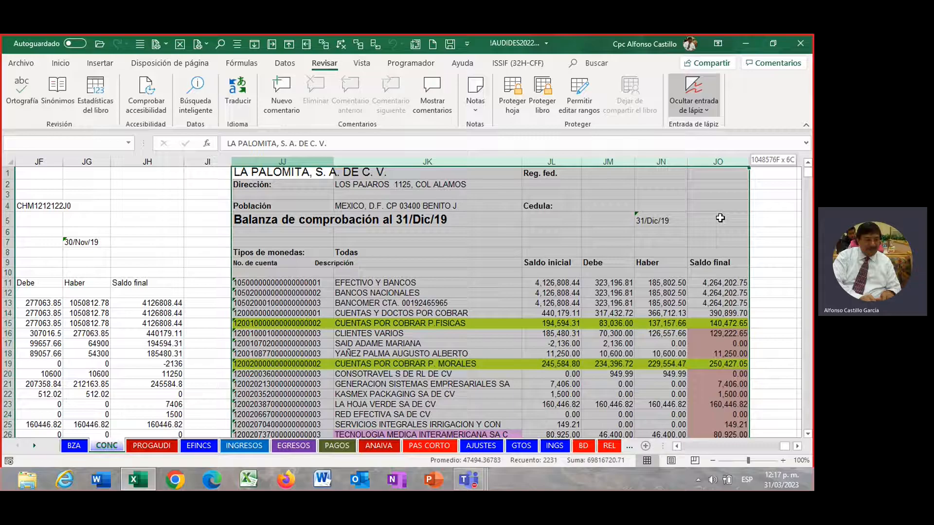
{"action": "left_click_drag", "start_coordinate": [721, 218], "coordinate": [719, 219]}
{"action": "left_click", "coordinate": [452, 249]}
{"action": "left_click", "coordinate": [268, 172]}
{"action": "mouse_move", "coordinate": [268, 172]}
{"action": "left_mouse_down"}
{"action": "mouse_move", "coordinate": [272, 206]}
{"action": "mouse_move", "coordinate": [487, 210]}
{"action": "mouse_move", "coordinate": [710, 253]}
{"action": "mouse_move", "coordinate": [711, 364]}
{"action": "left_mouse_up"}
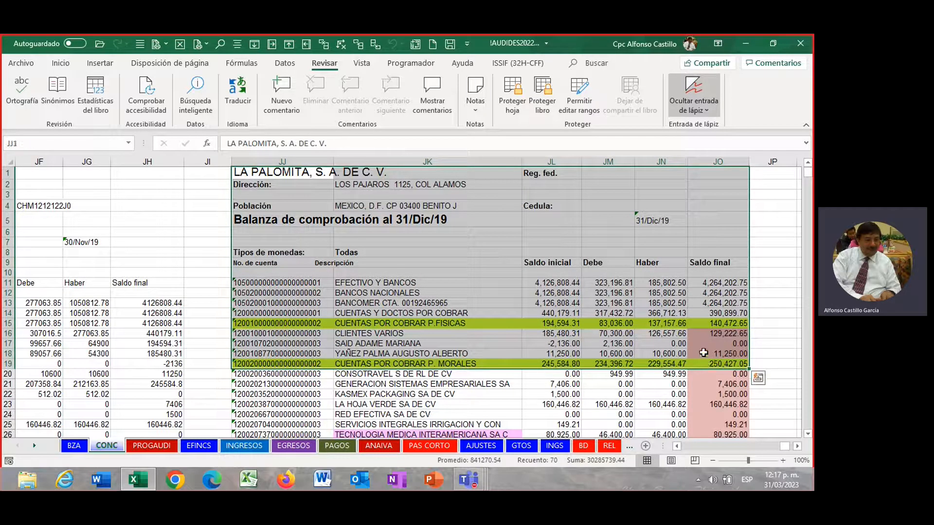
{"action": "left_click", "coordinate": [660, 262]}
Copy the 31/Dic/19 trial balance range JJ1:JO381 on the CONC sheet.
{"action": "mouse_move", "coordinate": [266, 172]}
{"action": "left_mouse_down"}
{"action": "mouse_move", "coordinate": [673, 217]}
{"action": "mouse_move", "coordinate": [713, 248]}
{"action": "mouse_move", "coordinate": [711, 484]}
{"action": "mouse_move", "coordinate": [693, 161]}
{"action": "mouse_move", "coordinate": [700, 469]}
{"action": "mouse_move", "coordinate": [688, 200]}
{"action": "mouse_move", "coordinate": [678, 185]}
{"action": "left_mouse_up"}
{"action": "right_click", "coordinate": [679, 187]}
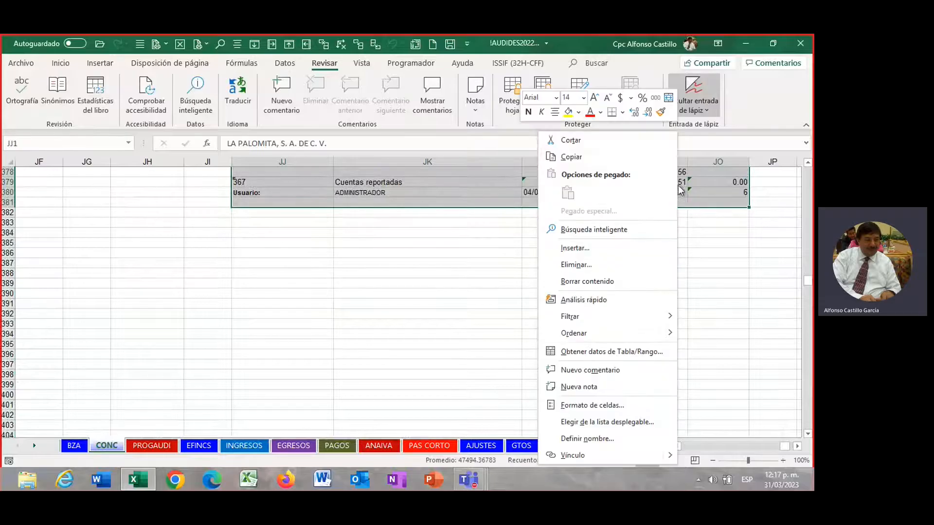
{"action": "left_click", "coordinate": [572, 156]}
{"action": "scroll", "coordinate": [188, 355], "scroll_direction": "up", "scroll_amount": 20}
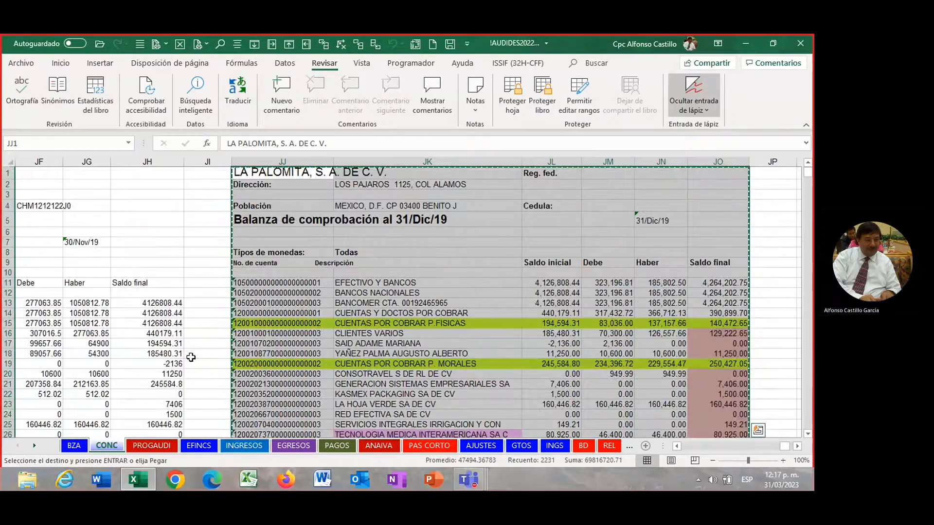
Paste the copied trial balance as values at cell A16 of the BZA sheet.
{"action": "left_click", "coordinate": [74, 446]}
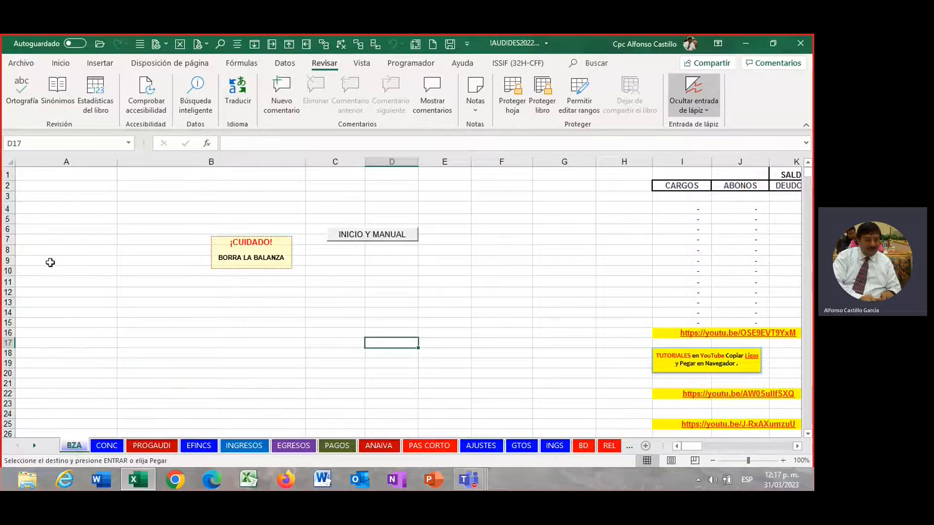
{"action": "scroll", "coordinate": [64, 317], "scroll_direction": "down", "scroll_amount": 1}
{"action": "scroll", "coordinate": [65, 317], "scroll_direction": "down", "scroll_amount": 4}
{"action": "right_click", "coordinate": [39, 202]}
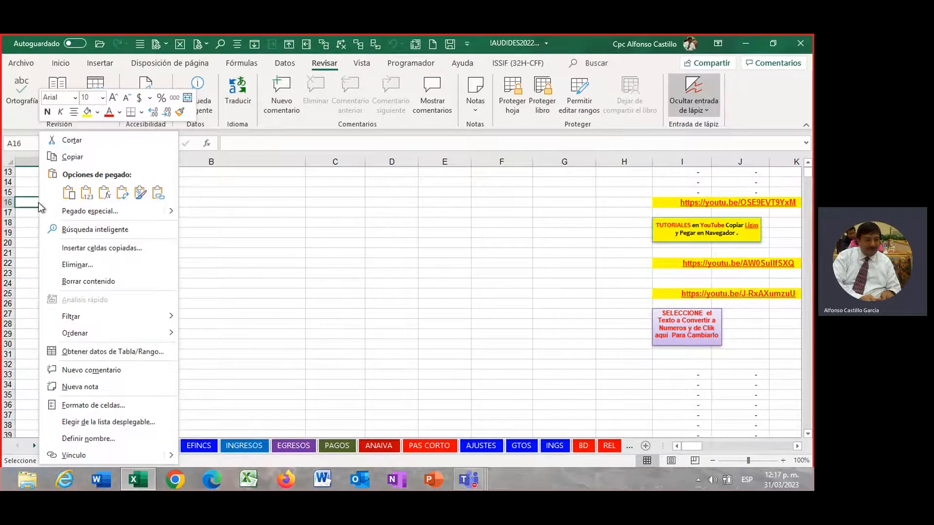
{"action": "left_click", "coordinate": [81, 194]}
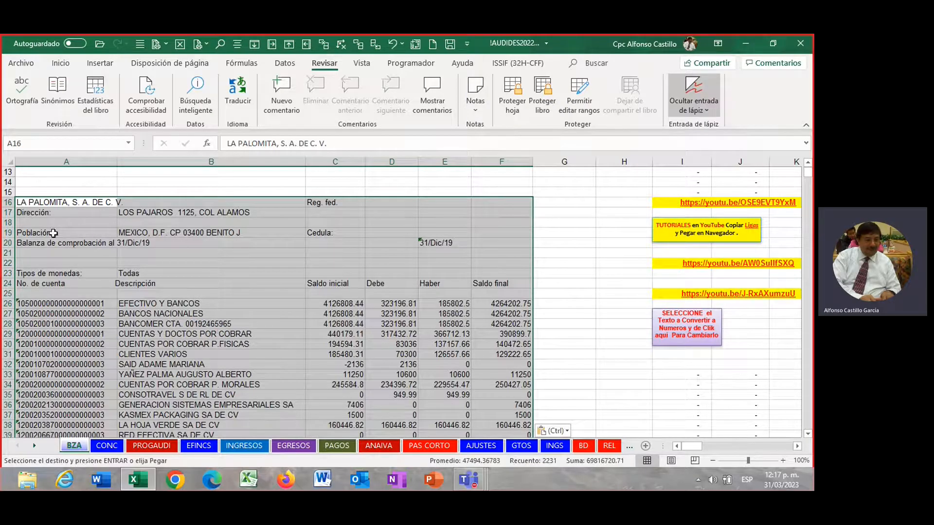
Apply the copied trial balance's source formatting to the values pasted from A16 on BZA.
{"action": "right_click", "coordinate": [50, 200]}
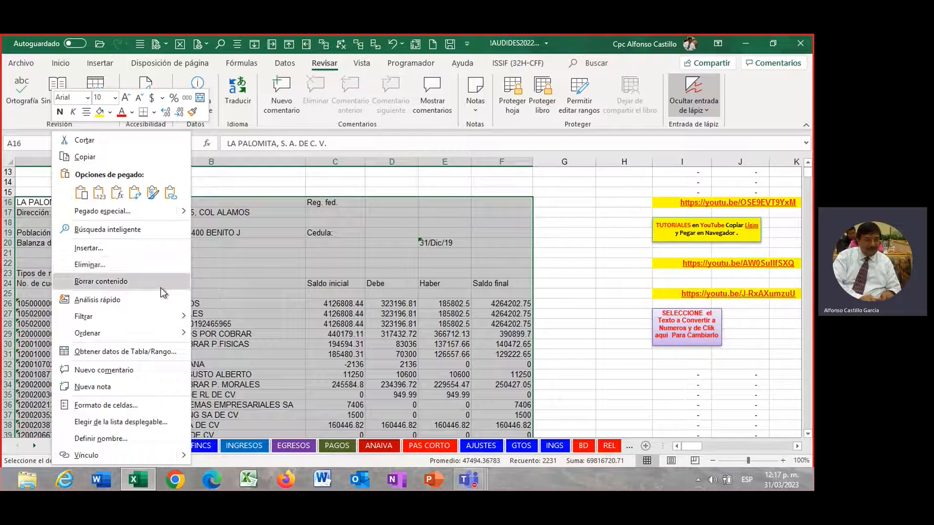
{"action": "left_click", "coordinate": [152, 193]}
{"action": "scroll", "coordinate": [399, 374], "scroll_direction": "down", "scroll_amount": 5}
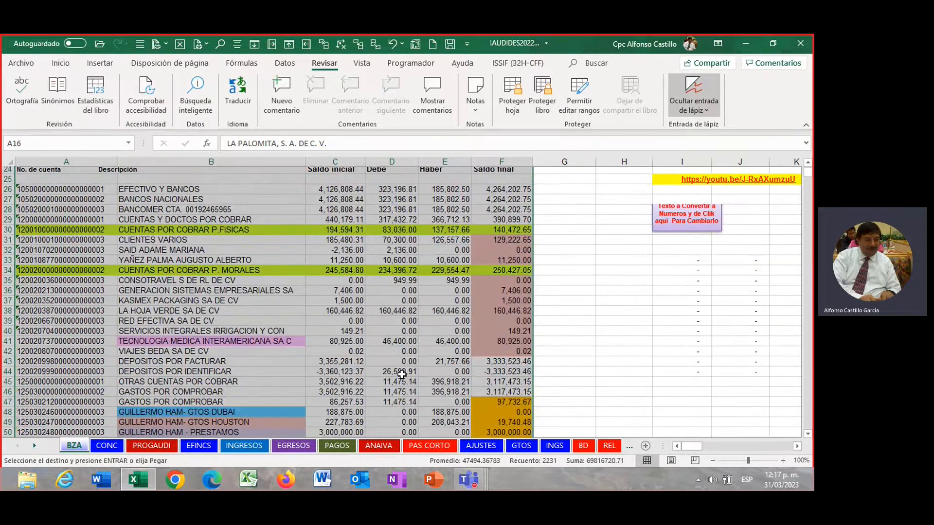
{"action": "scroll", "coordinate": [400, 375], "scroll_direction": "down", "scroll_amount": 3}
{"action": "scroll", "coordinate": [399, 375], "scroll_direction": "up", "scroll_amount": 10}
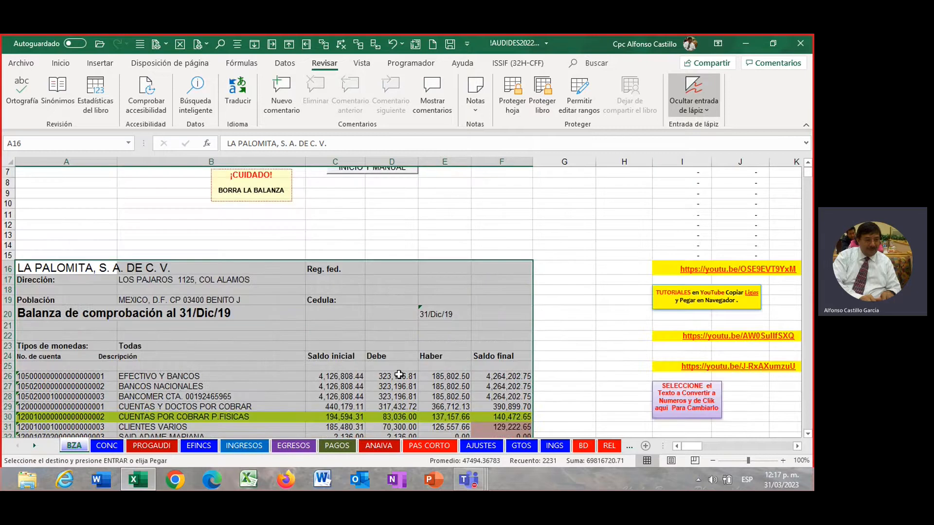
{"action": "scroll", "coordinate": [396, 372], "scroll_direction": "down", "scroll_amount": 2}
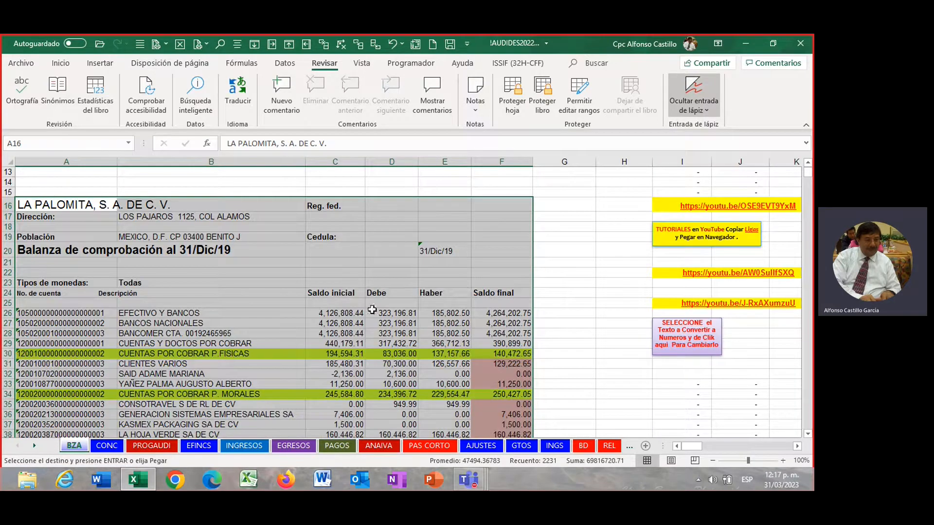
{"action": "left_click", "coordinate": [375, 273]}
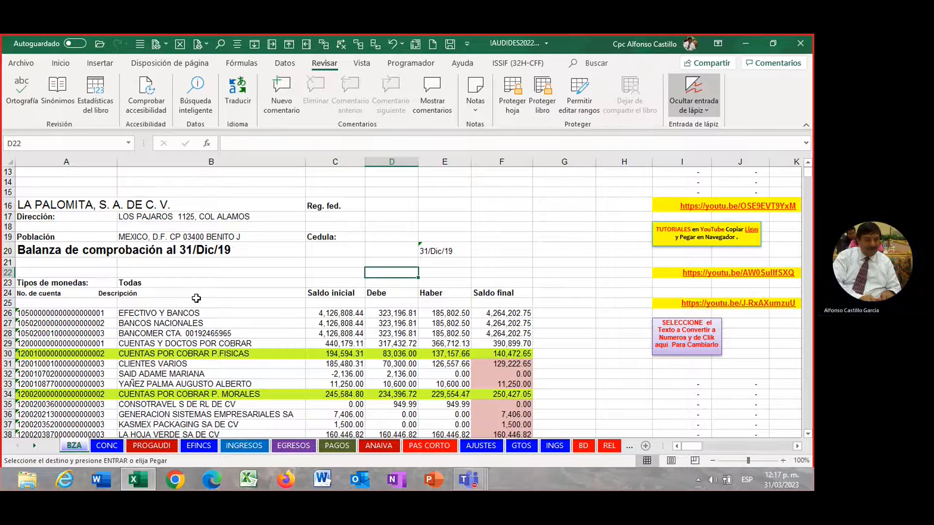
Examine the income statement balances at diciembre 31, 2022 in column E of the EFINCS sheet, starting from E45.
{"action": "scroll", "coordinate": [196, 298], "scroll_direction": "down", "scroll_amount": 2}
{"action": "scroll", "coordinate": [196, 298], "scroll_direction": "up", "scroll_amount": 1}
{"action": "left_click", "coordinate": [253, 286]}
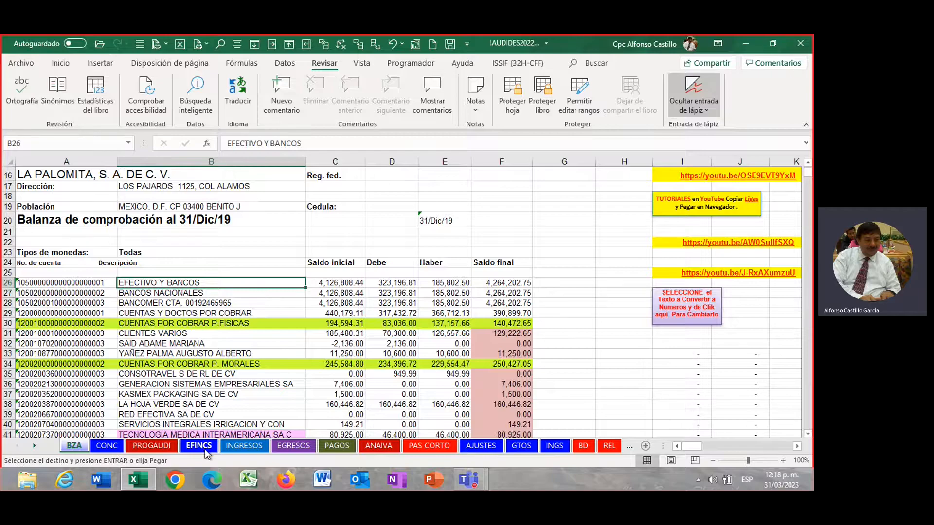
{"action": "left_click", "coordinate": [199, 447]}
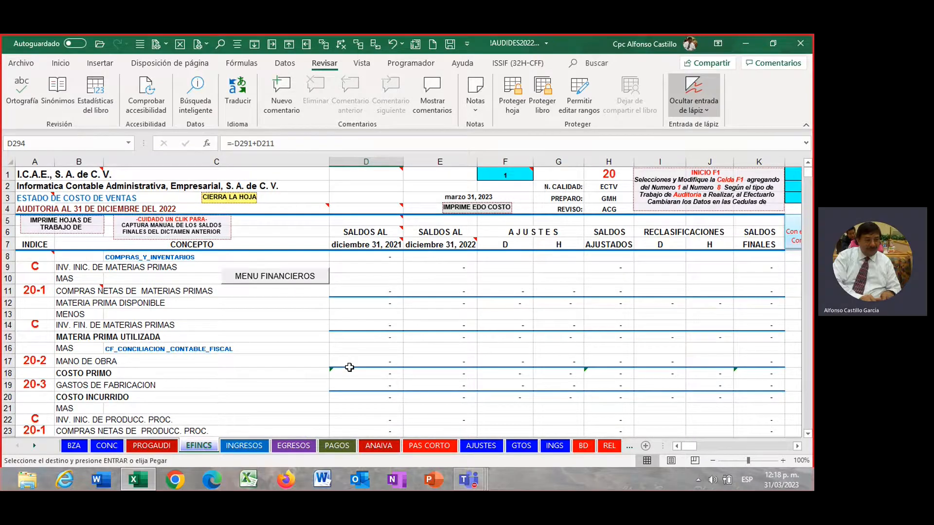
{"action": "scroll", "coordinate": [351, 367], "scroll_direction": "down", "scroll_amount": 15}
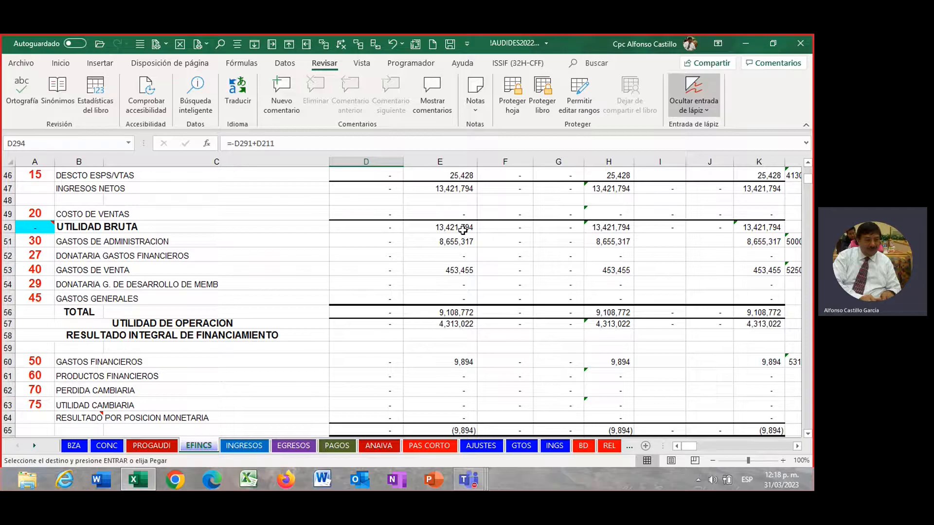
{"action": "scroll", "coordinate": [467, 214], "scroll_direction": "up", "scroll_amount": 2}
{"action": "left_click_drag", "start_coordinate": [455, 231], "coordinate": [446, 432]}
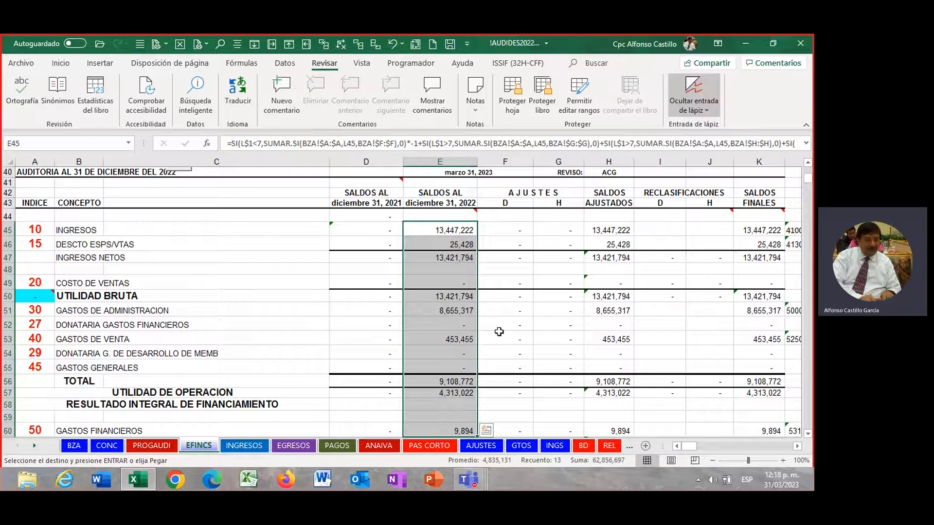
{"action": "left_click", "coordinate": [441, 274]}
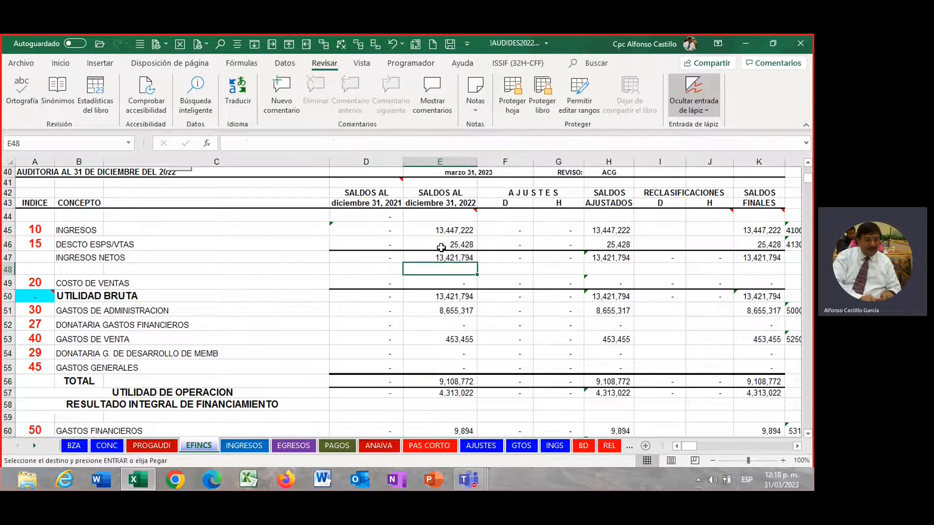
Trace the INGRESOS line on EFINCS from the SUMAR.SI formula in E45 across adjustments and reclassifications to the final balance in K45.
{"action": "left_click", "coordinate": [445, 234]}
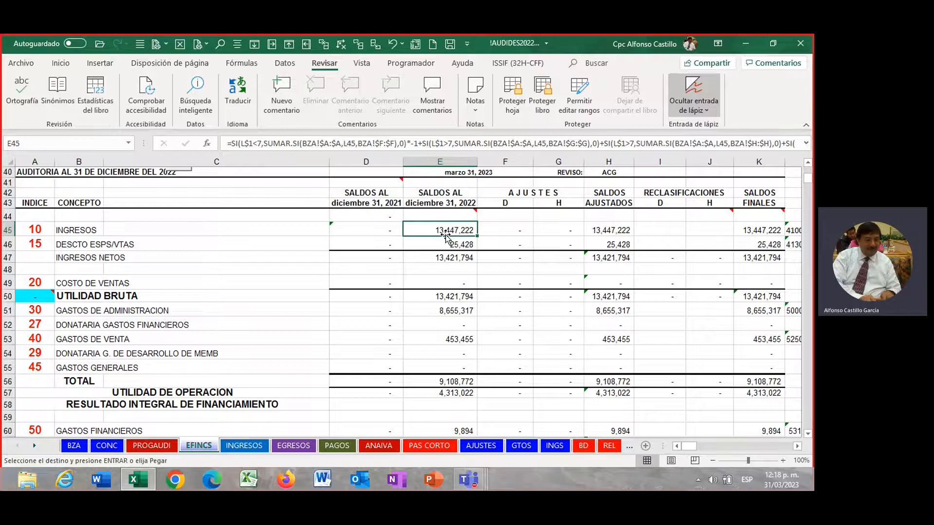
{"action": "key", "text": "Right"}
{"action": "key", "text": "Right"}
{"action": "key", "text": "Right"}
{"action": "key", "text": "Right"}
{"action": "key", "text": "Right"}
{"action": "key", "text": "Right"}
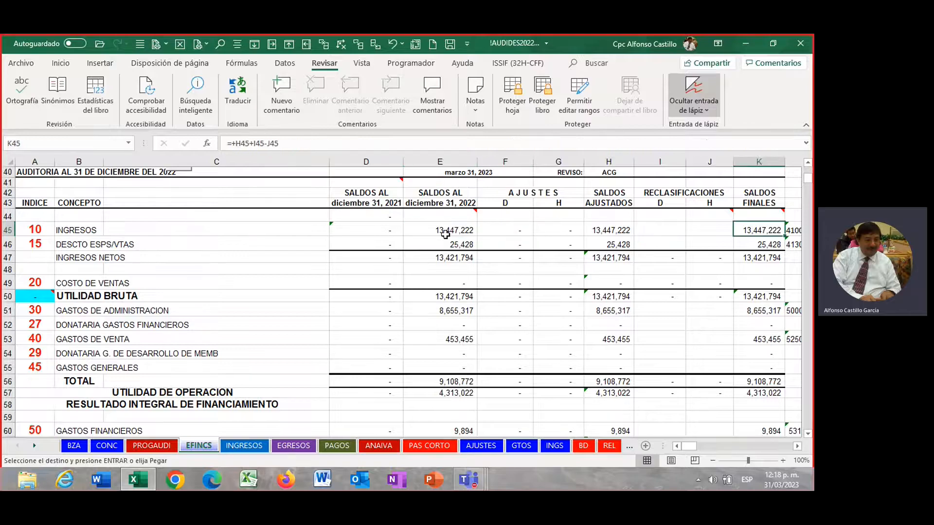
{"action": "key", "text": "Left"}
{"action": "key", "text": "Left"}
{"action": "key", "text": "Left"}
{"action": "key", "text": "Left"}
{"action": "key", "text": "Left"}
{"action": "key", "text": "Left"}
{"action": "key", "text": "Right"}
{"action": "key", "text": "Left"}
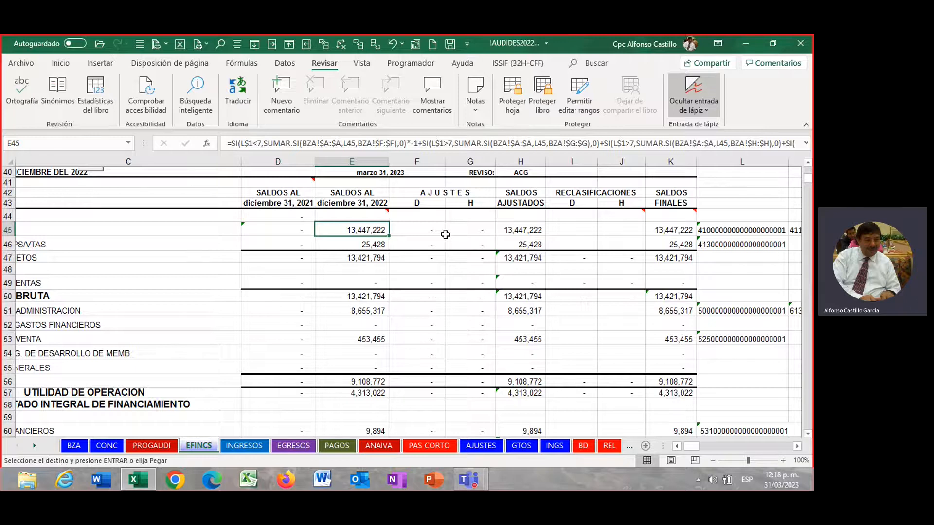
{"action": "scroll", "coordinate": [446, 235], "scroll_direction": "up", "scroll_amount": 3}
{"action": "scroll", "coordinate": [429, 306], "scroll_direction": "down", "scroll_amount": 4}
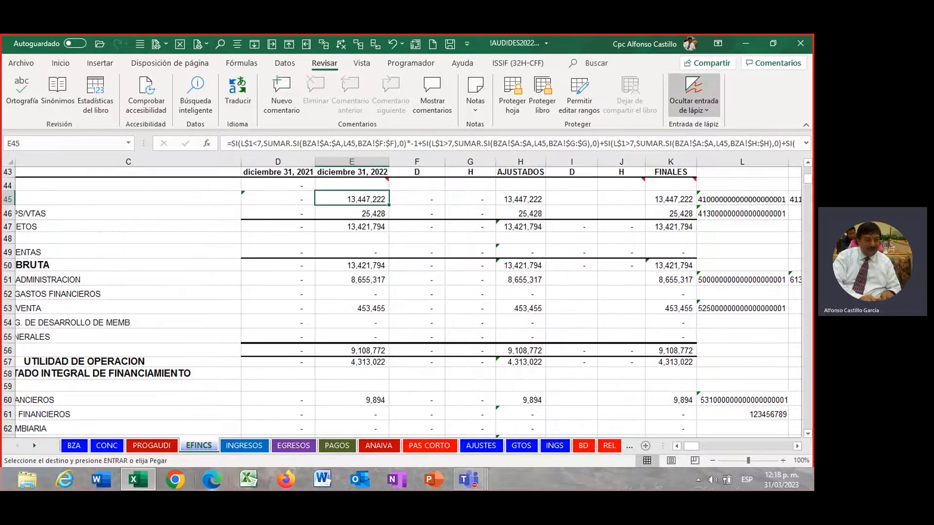
Review the pasted 31/Dic/19 trial balance and its heading on the BZA sheet.
{"action": "left_click", "coordinate": [74, 447]}
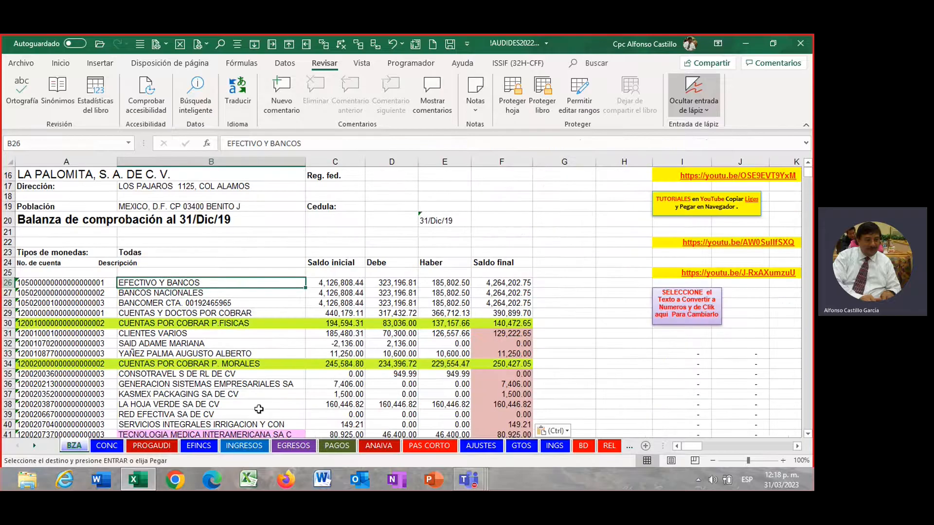
{"action": "left_click", "coordinate": [256, 232]}
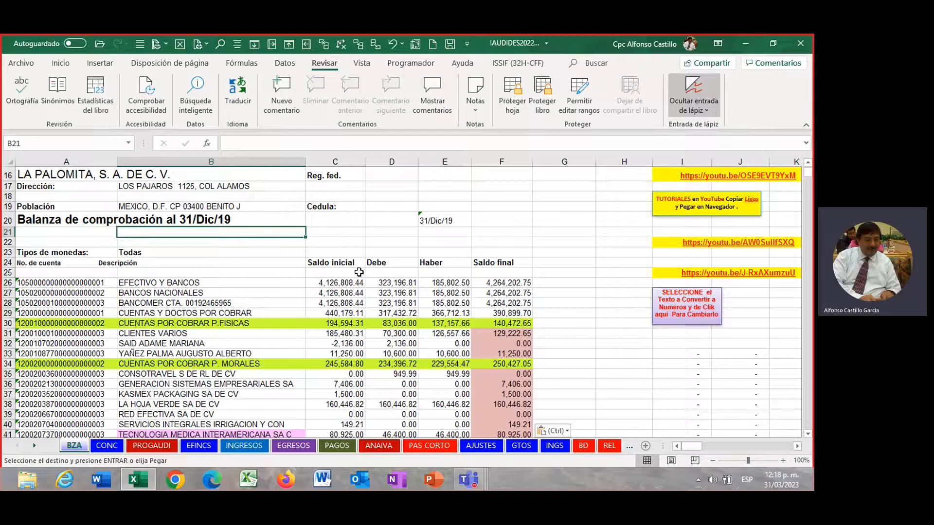
{"action": "scroll", "coordinate": [359, 272], "scroll_direction": "up", "scroll_amount": 1}
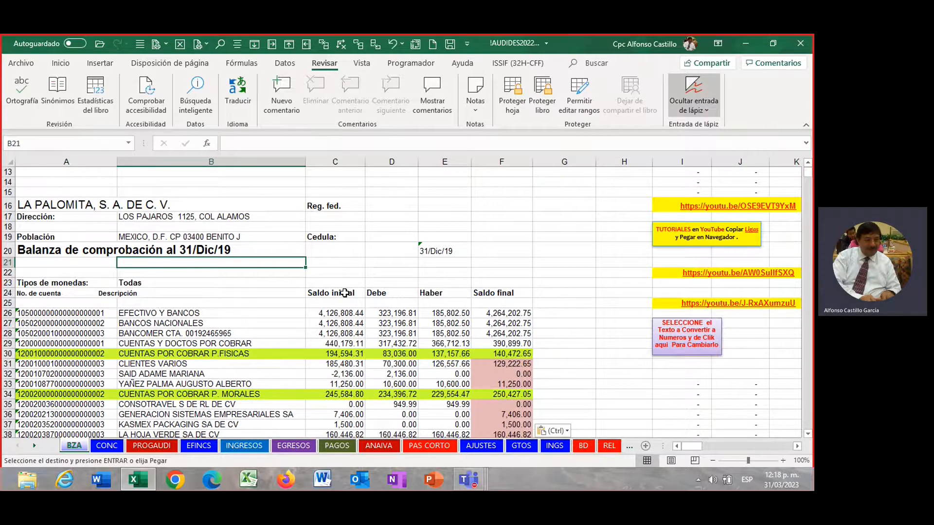
{"action": "scroll", "coordinate": [345, 292], "scroll_direction": "down", "scroll_amount": 2}
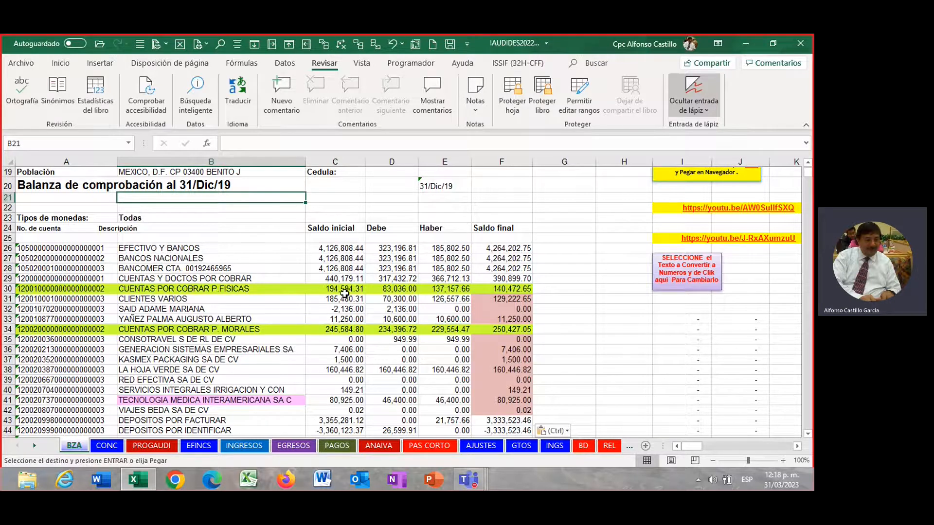
{"action": "scroll", "coordinate": [345, 292], "scroll_direction": "up", "scroll_amount": 2}
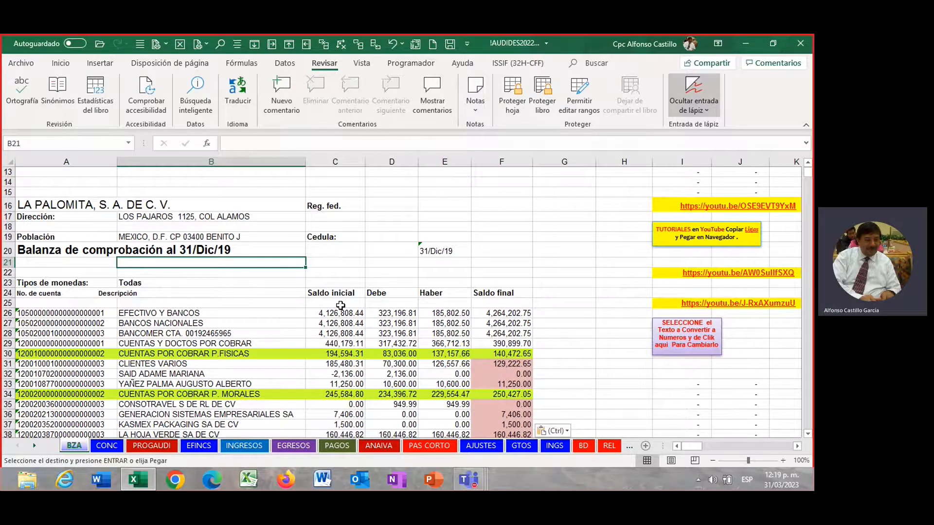
{"action": "left_click", "coordinate": [211, 220]}
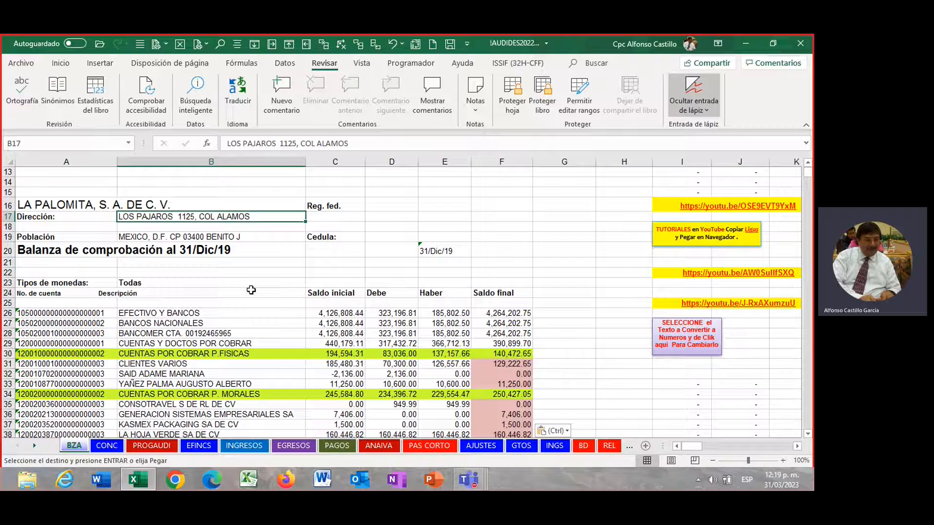
{"action": "left_click", "coordinate": [429, 238]}
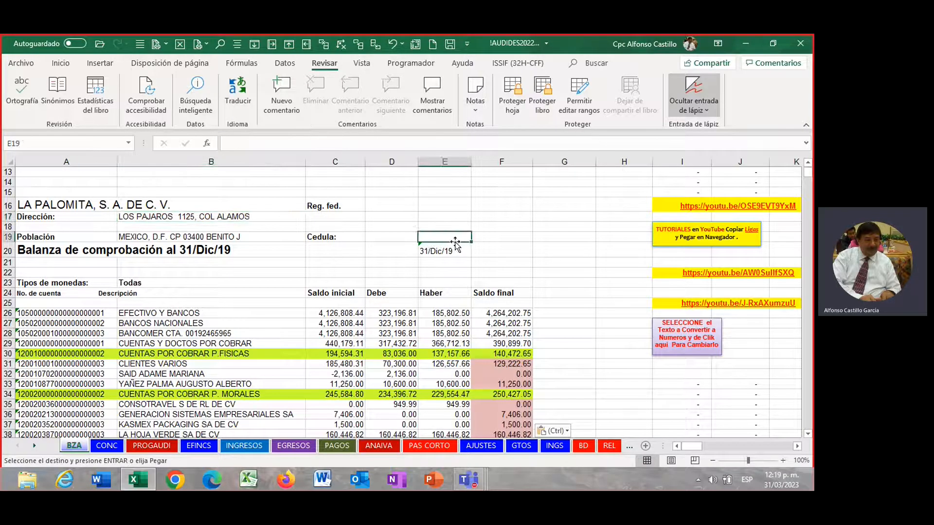
Look over the BZA columns up to the adjusted trial balance paste area at columns V and W.
{"action": "key", "text": "ctrl+Up"}
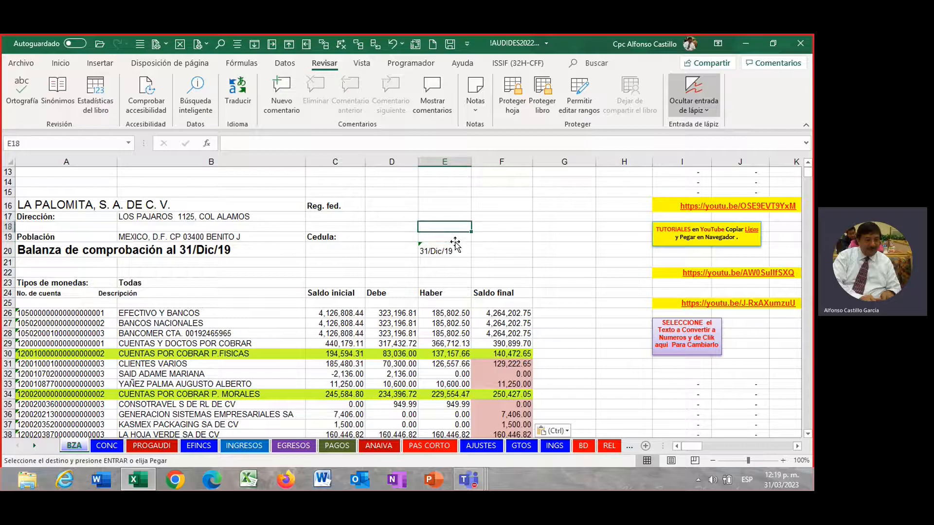
{"action": "key", "text": "Right"}
{"action": "key", "text": "Right"}
{"action": "key", "text": "Right"}
{"action": "key", "text": "Right"}
{"action": "key", "text": "Right"}
{"action": "key", "text": "Right"}
{"action": "key", "text": "Right"}
{"action": "key", "text": "Right"}
{"action": "key", "text": "Right"}
{"action": "key", "text": "Right"}
{"action": "key", "text": "Right"}
{"action": "key", "text": "Right"}
{"action": "key", "text": "Right"}
{"action": "key", "text": "Right"}
{"action": "key", "text": "Right"}
{"action": "key", "text": "Right"}
{"action": "key", "text": "Right"}
{"action": "key", "text": "Right"}
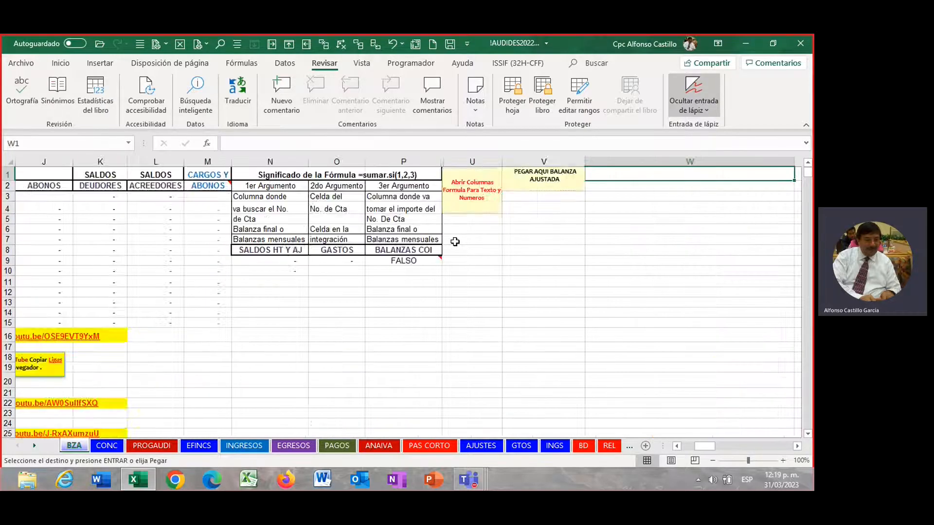
{"action": "key", "text": "Left"}
{"action": "key", "text": "Left"}
{"action": "key", "text": "Left"}
{"action": "key", "text": "Left"}
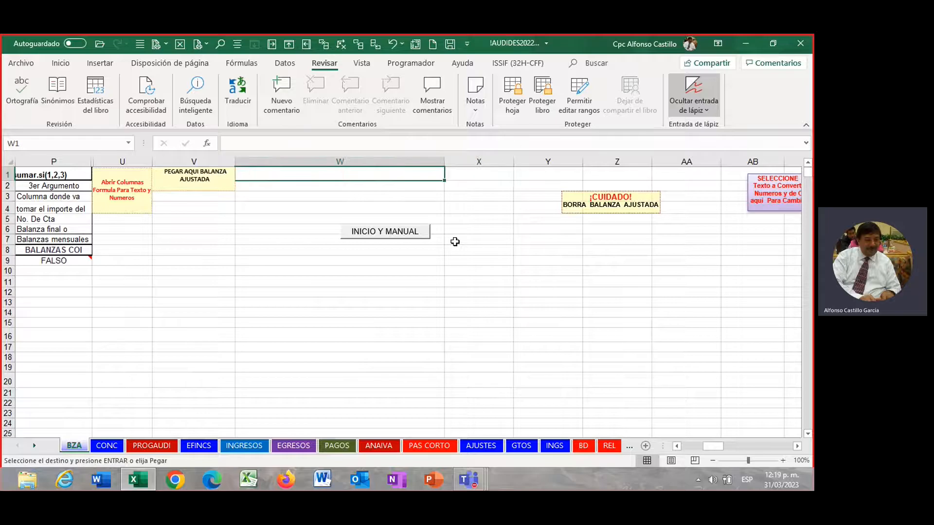
{"action": "left_click", "coordinate": [271, 356]}
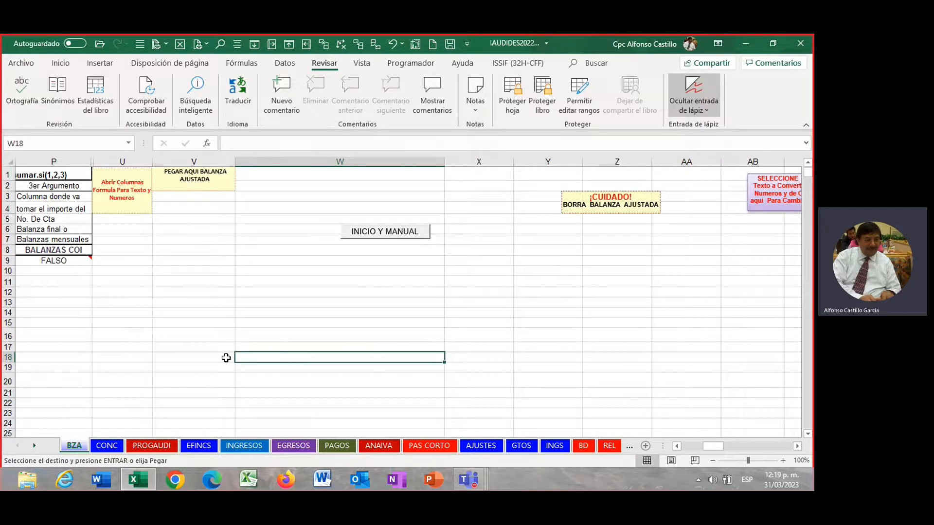
Examine the adjusted trial balance Ajt/2018 in columns JR to JW of the CONC sheet.
{"action": "left_click", "coordinate": [110, 446]}
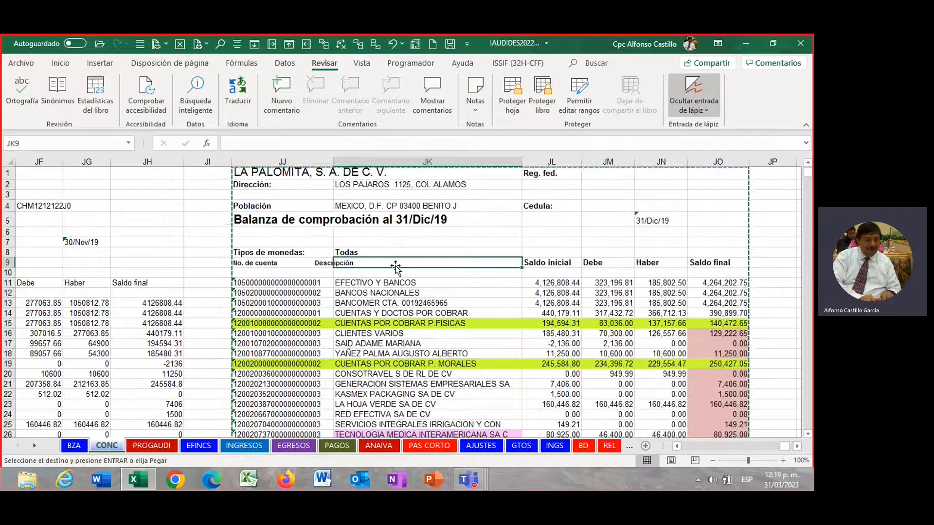
{"action": "left_click", "coordinate": [439, 244]}
{"action": "key", "text": "Right"}
{"action": "key", "text": "Right"}
{"action": "key", "text": "Right"}
{"action": "key", "text": "Right"}
{"action": "key", "text": "Right"}
{"action": "key", "text": "Right"}
{"action": "key", "text": "Right"}
{"action": "key", "text": "Right"}
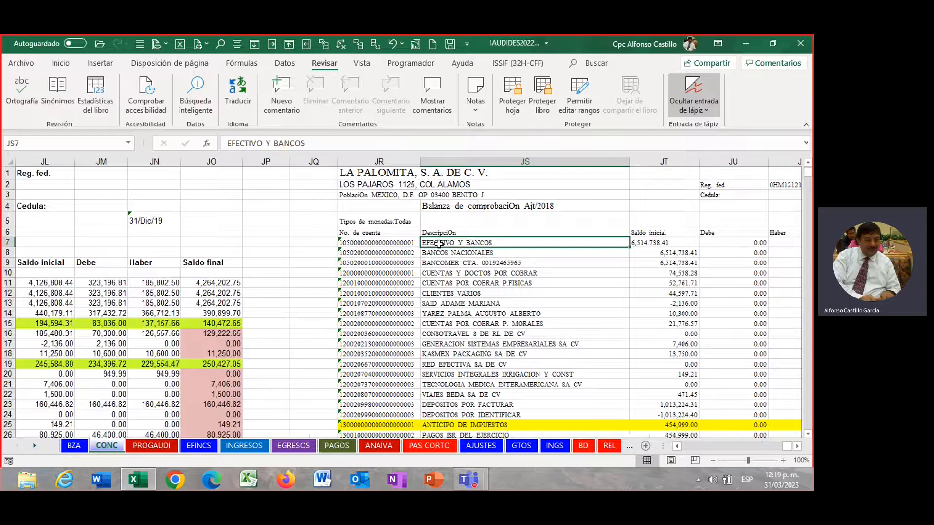
{"action": "key", "text": "Right"}
{"action": "key", "text": "Right"}
{"action": "key", "text": "Right"}
{"action": "key", "text": "Right"}
{"action": "key", "text": "Right"}
{"action": "key", "text": "Right"}
{"action": "key", "text": "Right"}
{"action": "key", "text": "Right"}
{"action": "key", "text": "Right"}
{"action": "key", "text": "Right"}
{"action": "key", "text": "Right"}
{"action": "key", "text": "Right"}
{"action": "key", "text": "Right"}
{"action": "key", "text": "Right"}
{"action": "key", "text": "Right"}
{"action": "key", "text": "Right"}
{"action": "key", "text": "Right"}
{"action": "key", "text": "Right"}
{"action": "key", "text": "Right"}
{"action": "key", "text": "Right"}
{"action": "key", "text": "Left"}
{"action": "key", "text": "Left"}
{"action": "key", "text": "Left"}
{"action": "key", "text": "Left"}
{"action": "key", "text": "Left"}
{"action": "key", "text": "Left"}
{"action": "key", "text": "Left"}
{"action": "key", "text": "Left"}
{"action": "key", "text": "Left"}
{"action": "key", "text": "Left"}
{"action": "key", "text": "Left"}
{"action": "key", "text": "Left"}
{"action": "key", "text": "Left"}
{"action": "key", "text": "Left"}
{"action": "key", "text": "Left"}
{"action": "key", "text": "Left"}
{"action": "key", "text": "Left"}
{"action": "key", "text": "Left"}
{"action": "key", "text": "Left"}
{"action": "key", "text": "Left"}
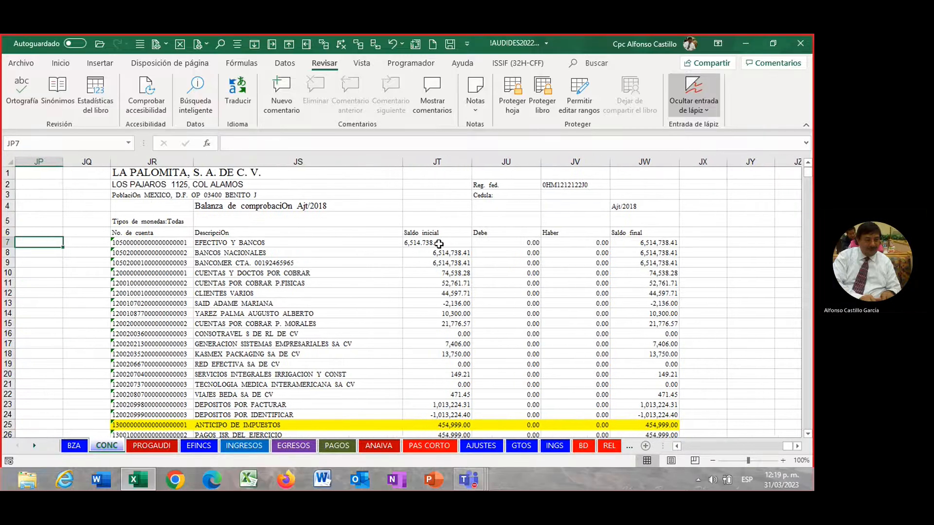
Copy the whole adjusted trial balance Ajt/2018 in columns JR to JW of the CONC sheet.
{"action": "left_click", "coordinate": [671, 274]}
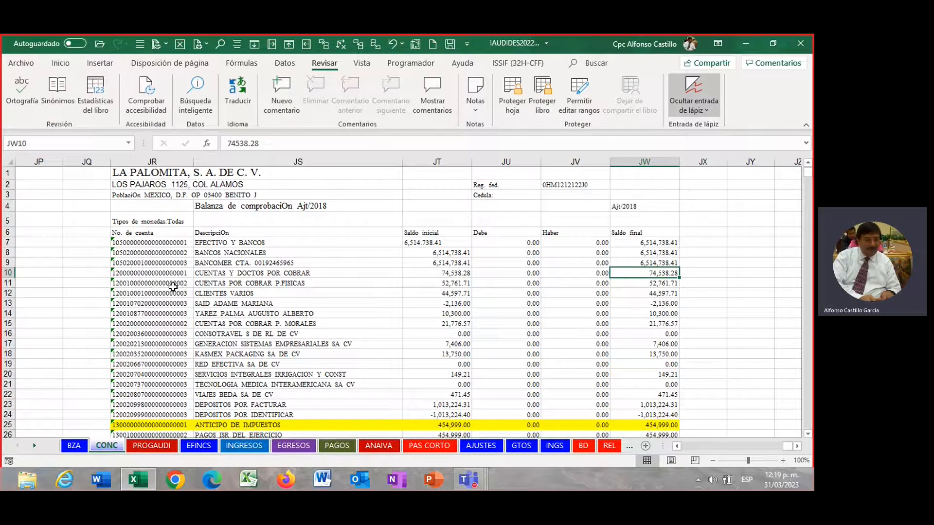
{"action": "left_click", "coordinate": [263, 324]}
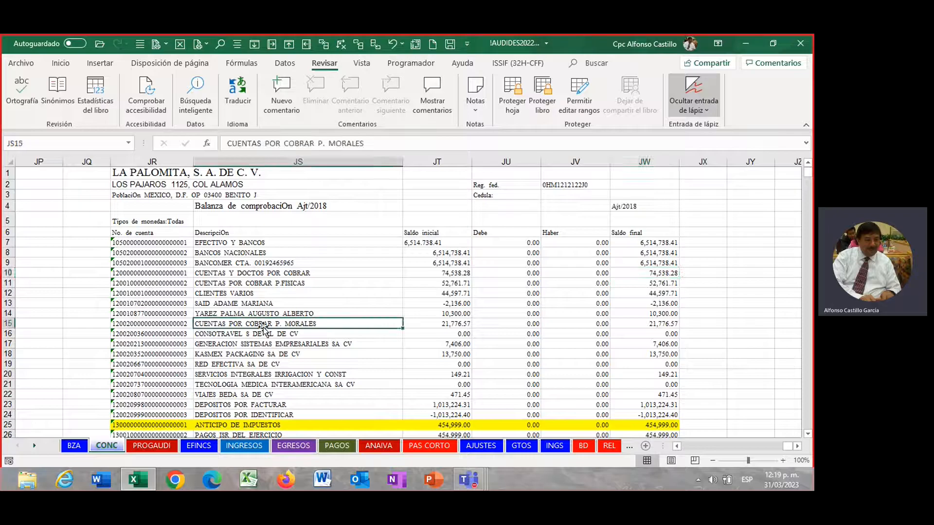
{"action": "left_click", "coordinate": [317, 302]}
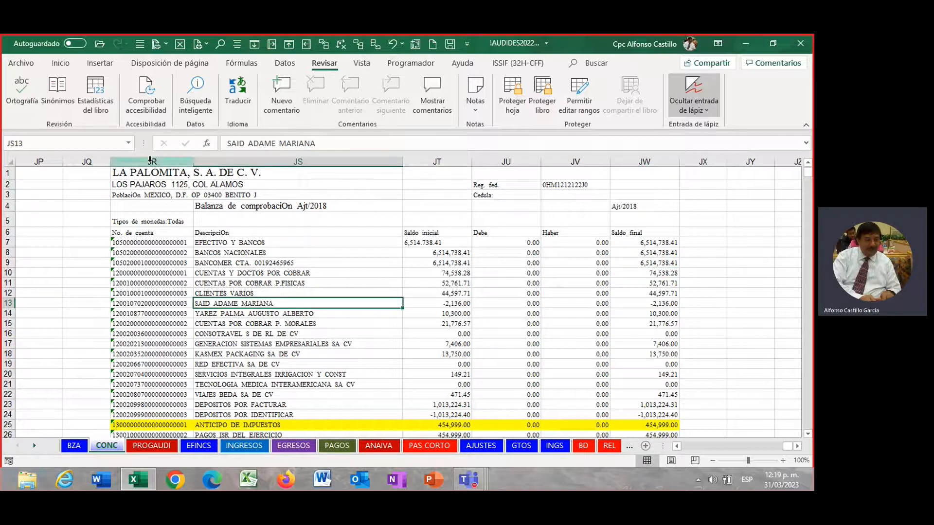
{"action": "left_click_drag", "start_coordinate": [149, 159], "coordinate": [645, 162]}
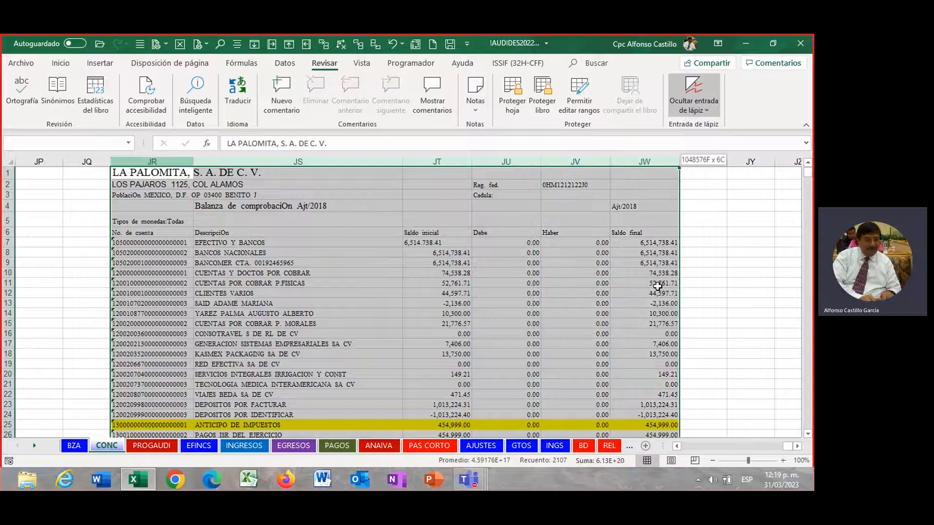
{"action": "right_click", "coordinate": [386, 194]}
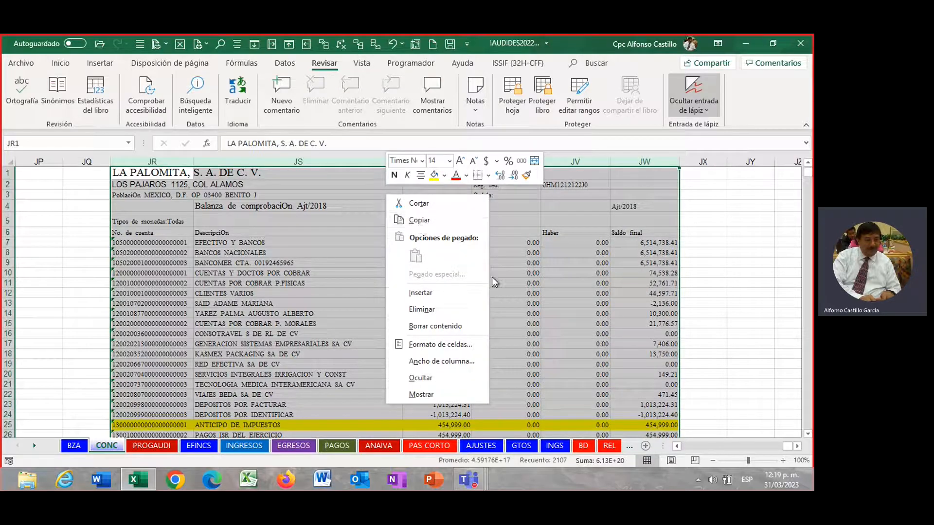
{"action": "left_click", "coordinate": [543, 266]}
{"action": "left_click_drag", "start_coordinate": [162, 160], "coordinate": [630, 183]}
{"action": "right_click", "coordinate": [153, 173]}
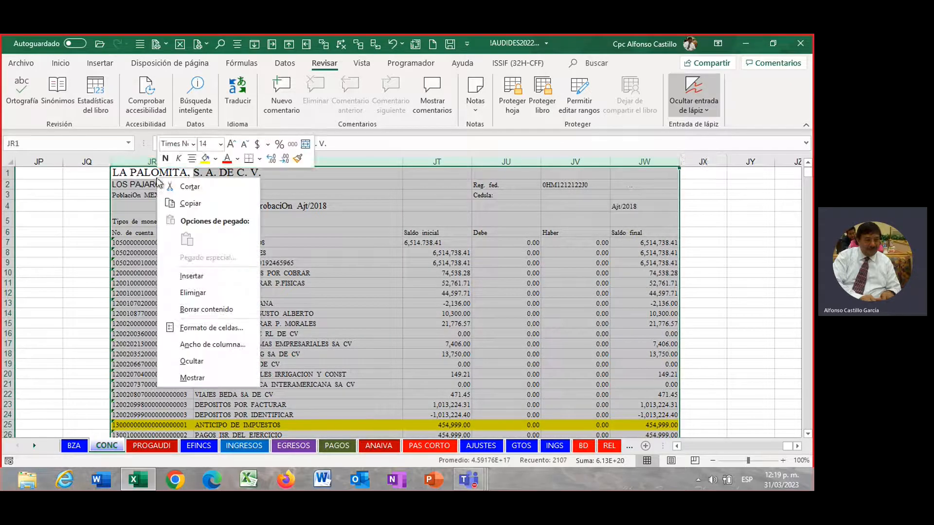
{"action": "left_click", "coordinate": [183, 204]}
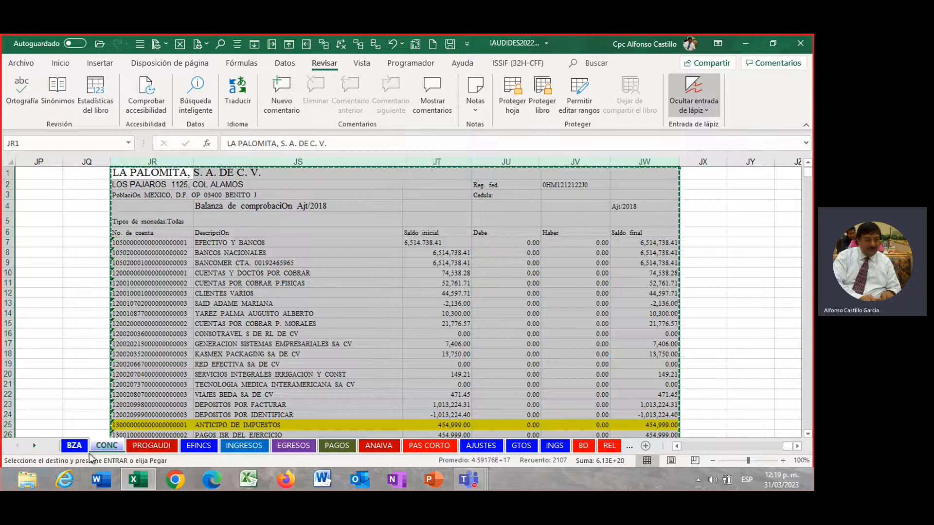
Paste the copied adjusted trial balance as values only into the BZA sheet, starting at column V.
{"action": "left_click", "coordinate": [74, 447]}
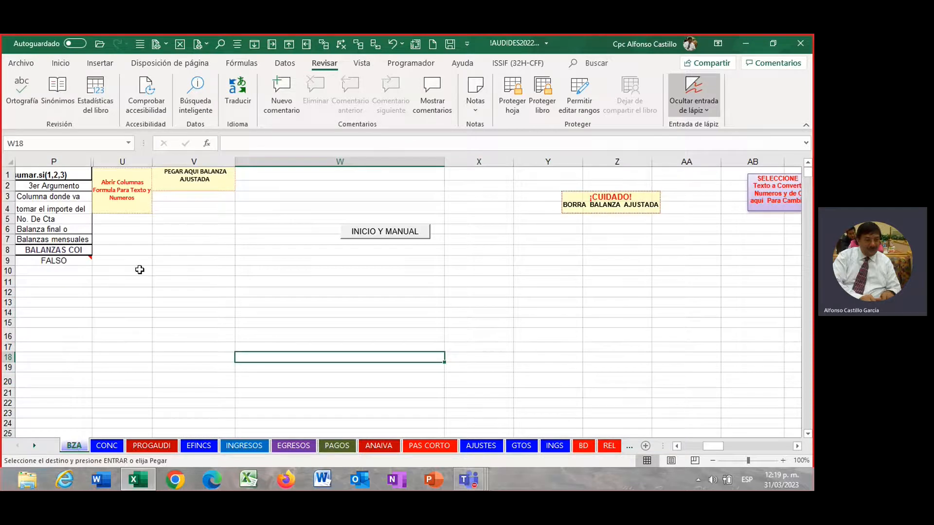
{"action": "left_click", "coordinate": [201, 162]}
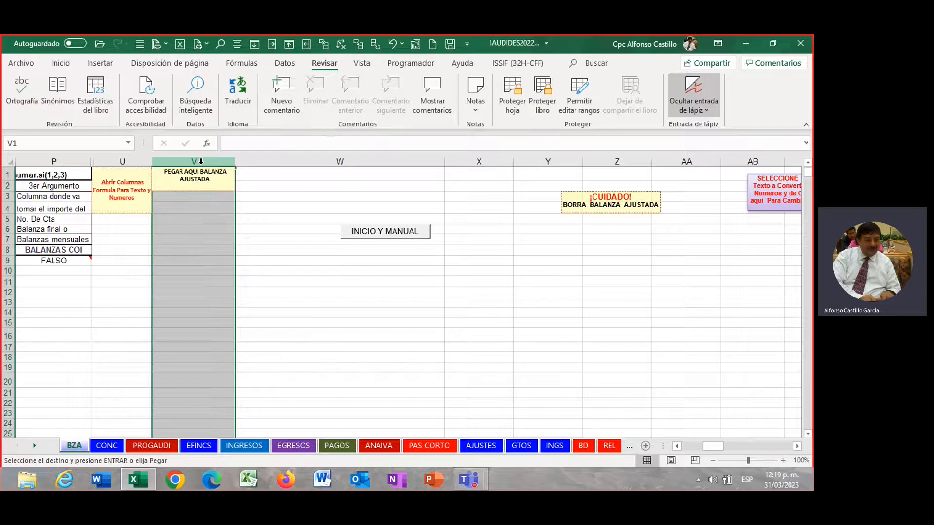
{"action": "right_click", "coordinate": [202, 163]}
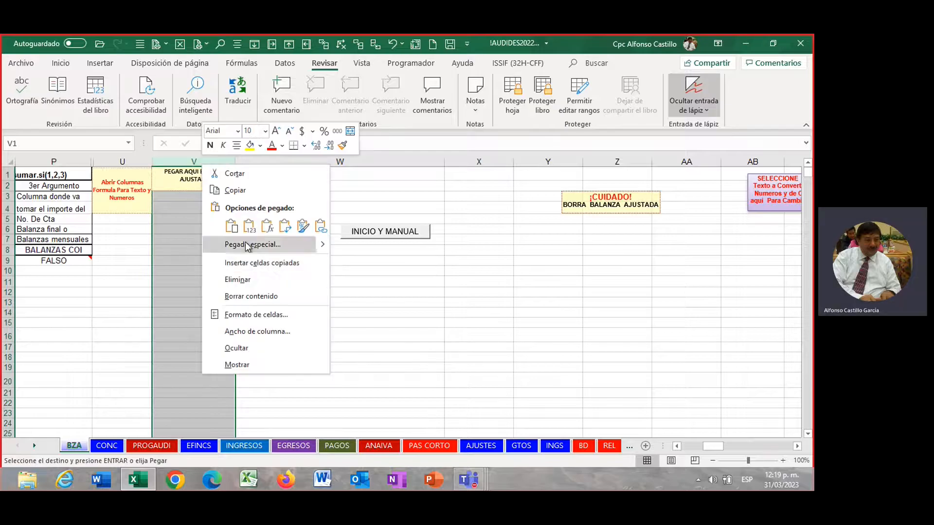
{"action": "left_click", "coordinate": [249, 227]}
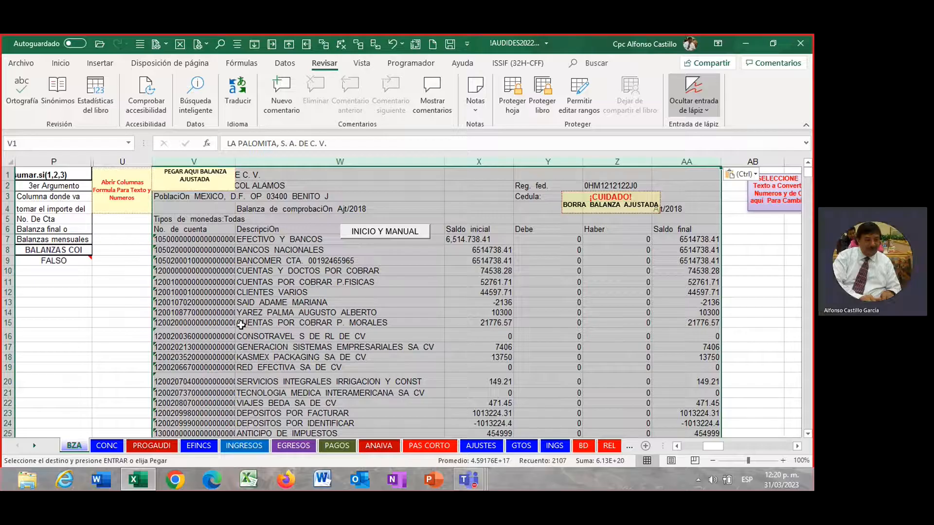
Apply the copied source formatting to the adjusted trial balance in columns V to AA of BZA.
{"action": "right_click", "coordinate": [197, 231]}
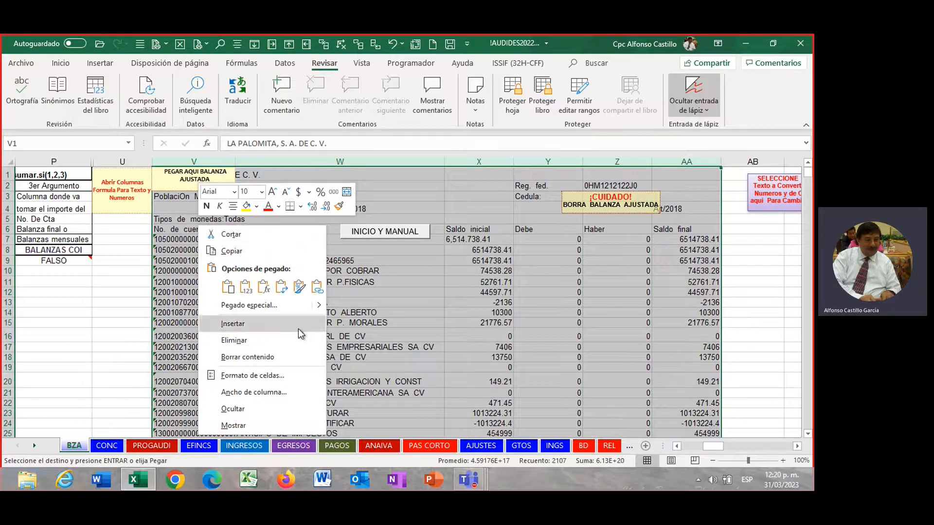
{"action": "left_click", "coordinate": [298, 288]}
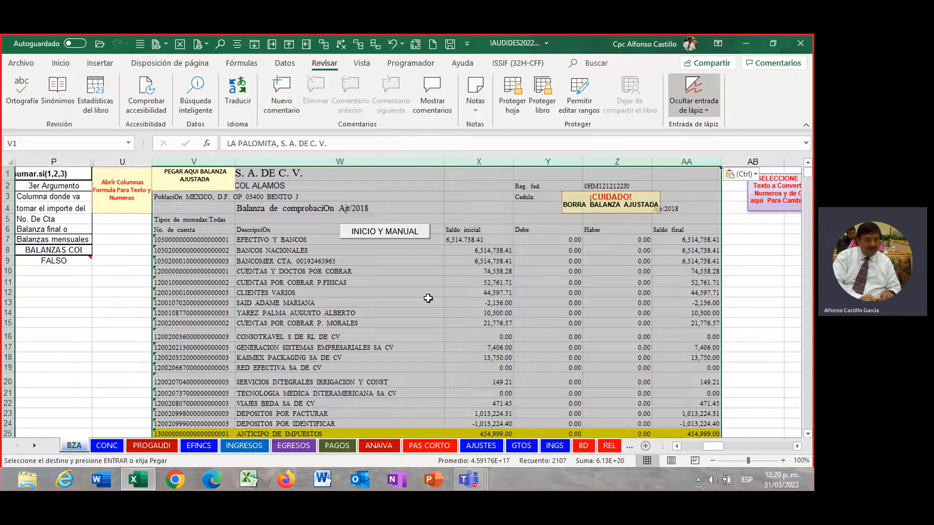
{"action": "left_click", "coordinate": [379, 282]}
{"action": "left_click", "coordinate": [514, 314]}
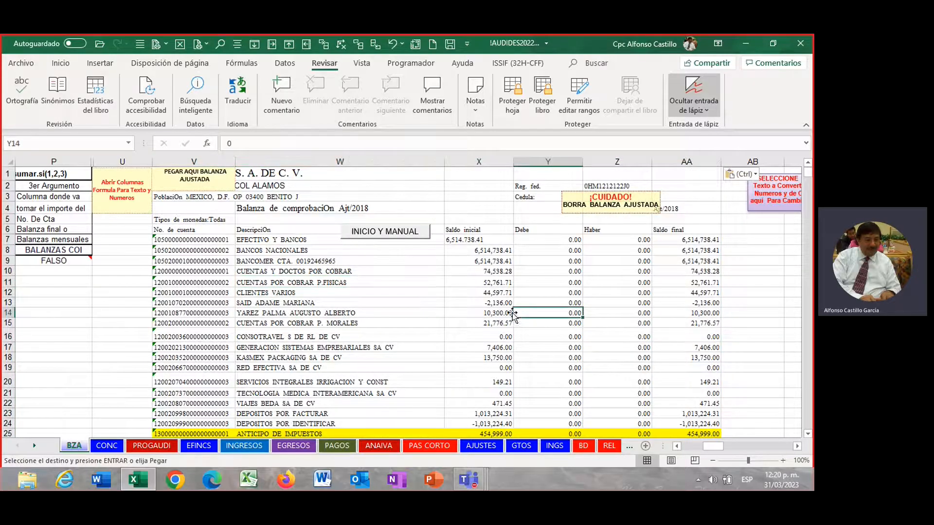
Review the final 31/Dic/19 trial balance in columns A to F of the BZA sheet.
{"action": "key", "text": "Home"}
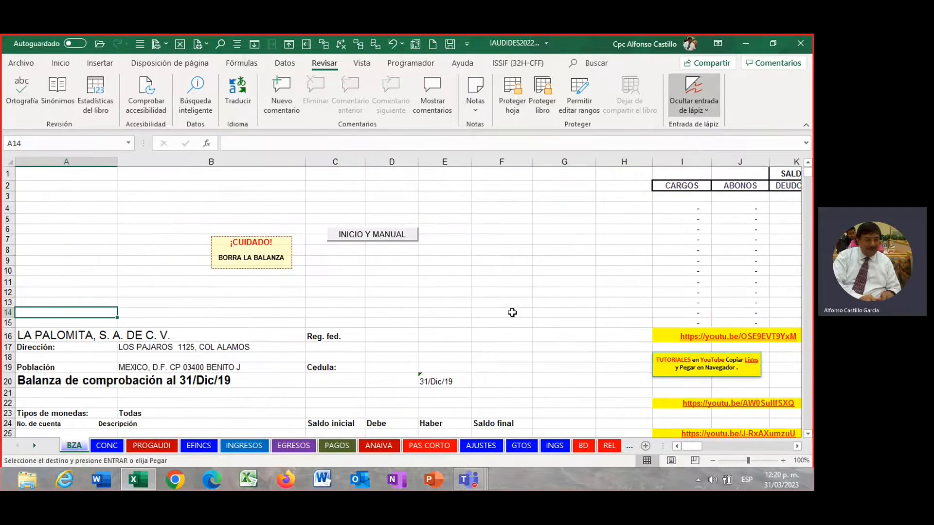
{"action": "scroll", "coordinate": [513, 313], "scroll_direction": "down", "scroll_amount": 14}
{"action": "scroll", "coordinate": [408, 313], "scroll_direction": "up", "scroll_amount": 3}
{"action": "scroll", "coordinate": [408, 312], "scroll_direction": "up", "scroll_amount": 4}
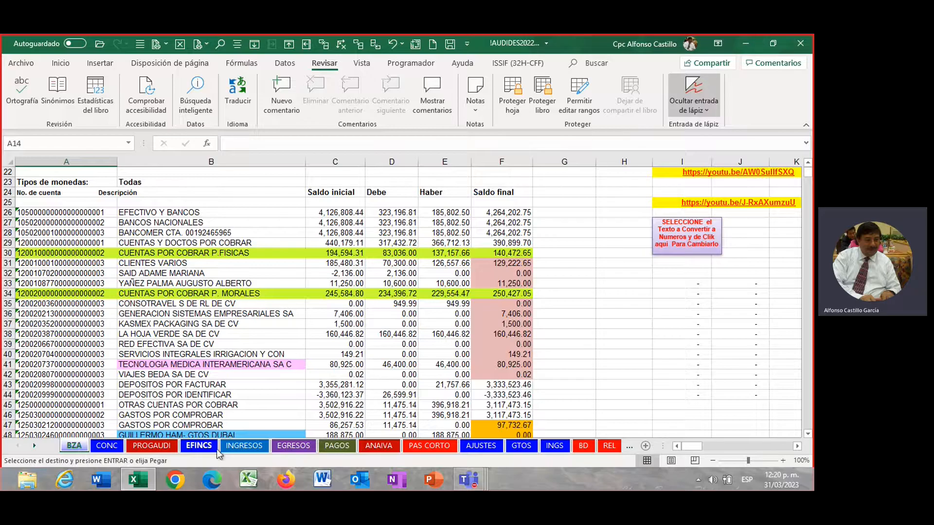
Compare the diciembre 31, 2021 and diciembre 31, 2022 income statement balances in rows 45 to 57 of EFINCS.
{"action": "left_click", "coordinate": [194, 445]}
{"action": "scroll", "coordinate": [491, 281], "scroll_direction": "down", "scroll_amount": 8}
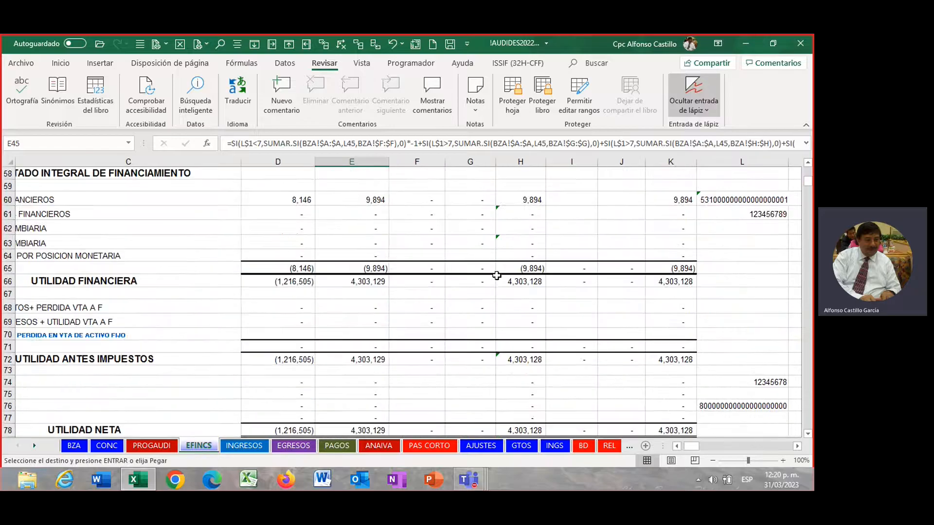
{"action": "scroll", "coordinate": [491, 281], "scroll_direction": "down", "scroll_amount": 6}
{"action": "scroll", "coordinate": [491, 280], "scroll_direction": "up", "scroll_amount": 12}
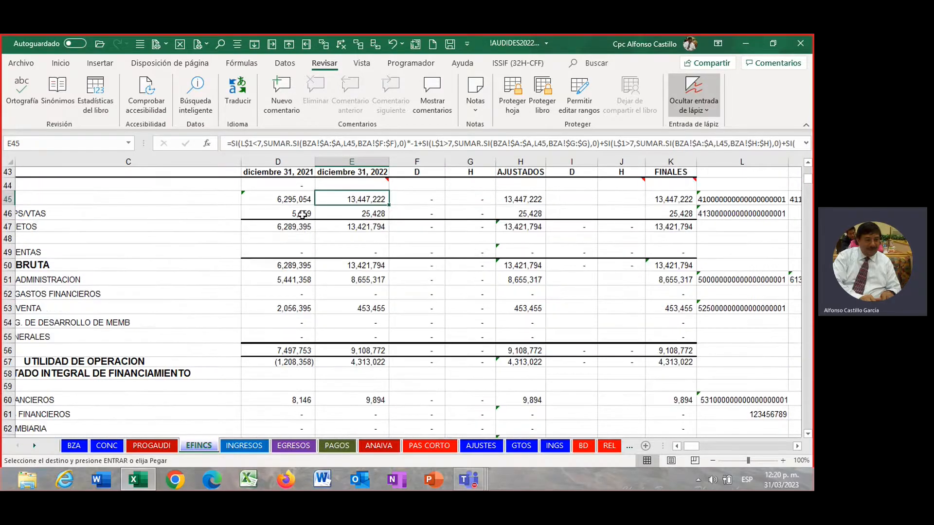
{"action": "left_click_drag", "start_coordinate": [303, 203], "coordinate": [294, 363]}
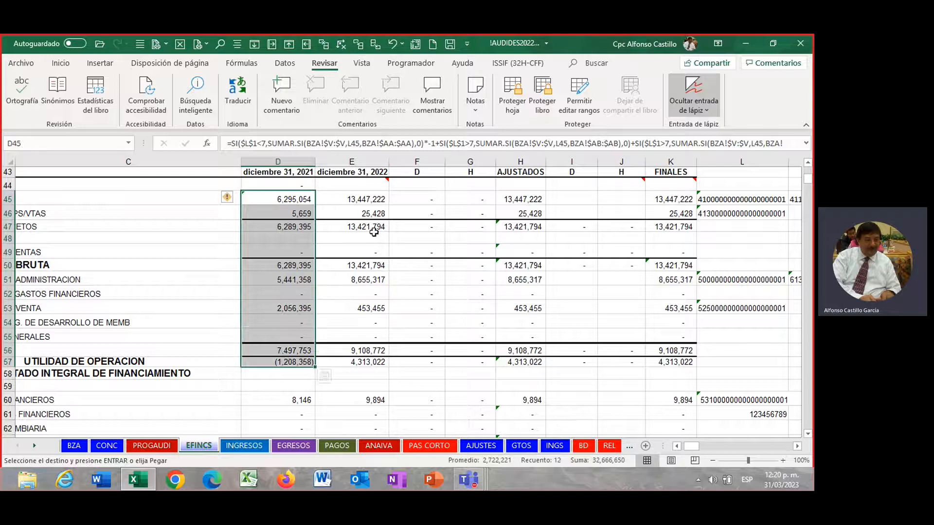
{"action": "left_click", "coordinate": [374, 197]}
{"action": "key", "text": "ctrl+v"}
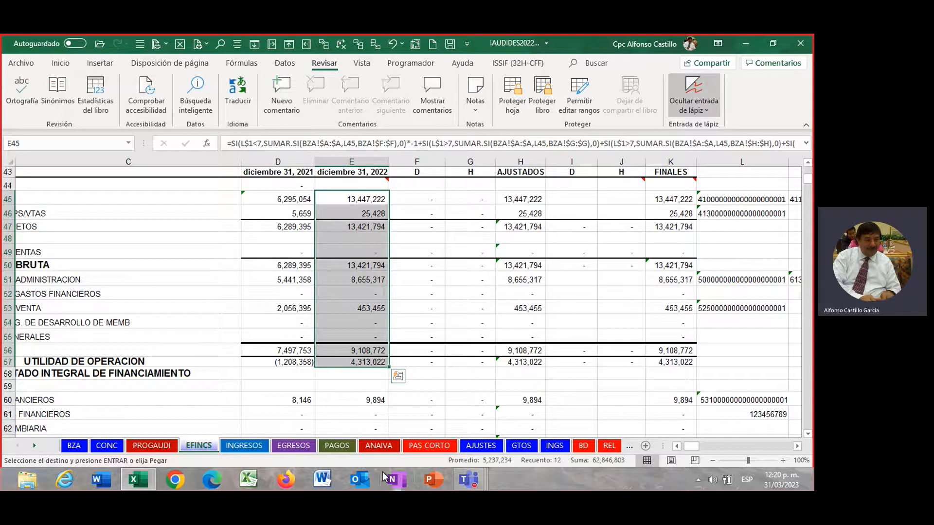
{"action": "scroll", "coordinate": [378, 452], "scroll_direction": "up", "scroll_amount": 10}
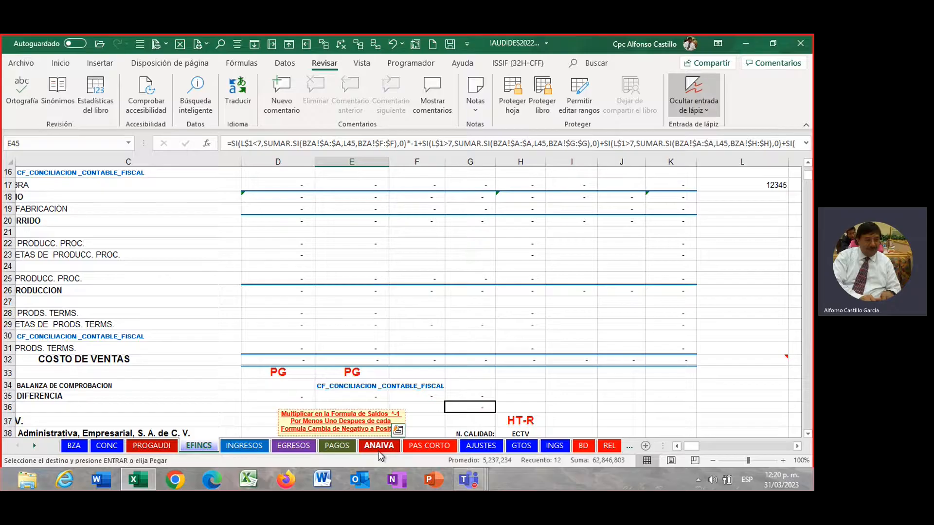
{"action": "scroll", "coordinate": [378, 453], "scroll_direction": "down", "scroll_amount": 10}
{"action": "left_click", "coordinate": [416, 293]}
Open ISSIF Apartado 1, the statement of financial position, from the EFINCS sheet.
{"action": "scroll", "coordinate": [416, 311], "scroll_direction": "up", "scroll_amount": 4}
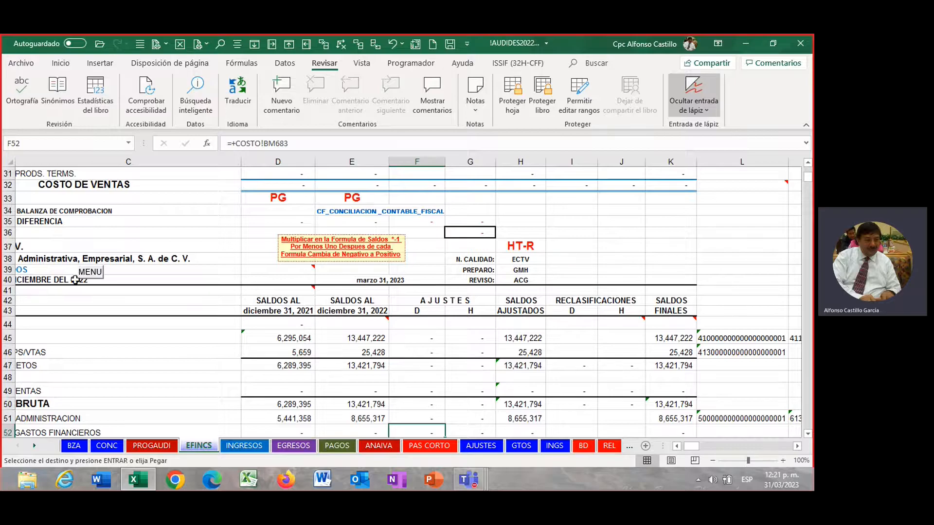
{"action": "left_click", "coordinate": [92, 273]}
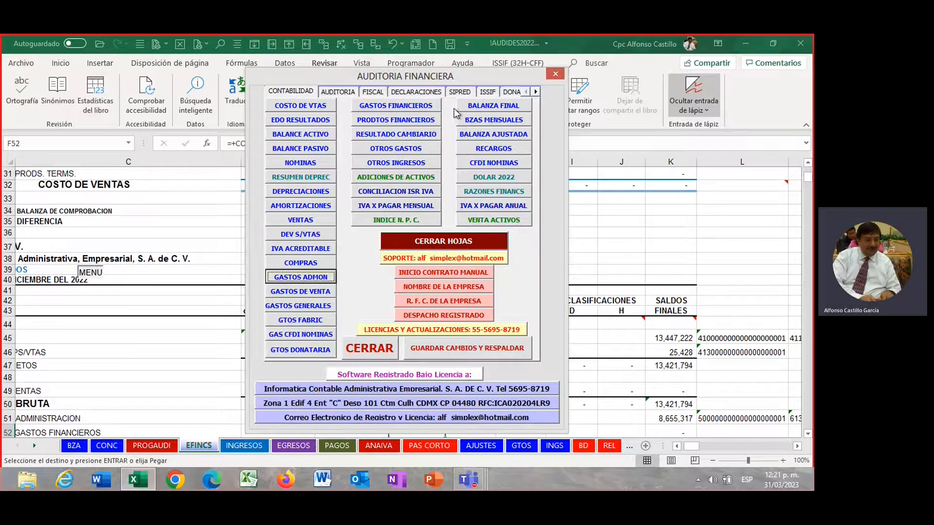
{"action": "left_click", "coordinate": [487, 92]}
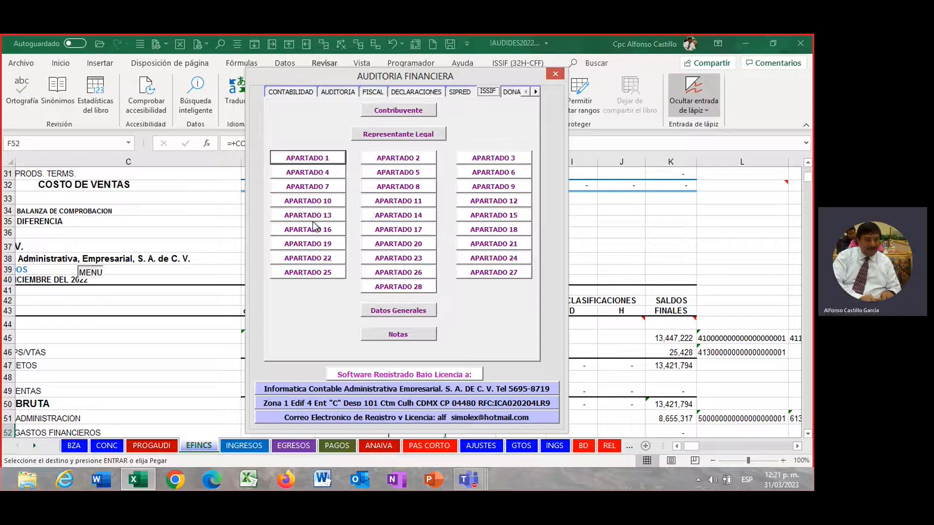
{"action": "left_click", "coordinate": [321, 160]}
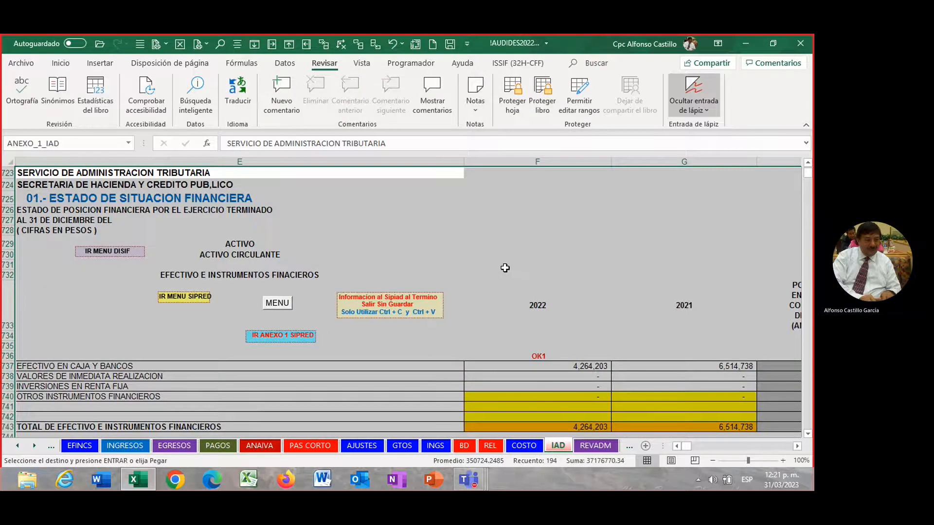
Examine the 2022 and 2021 columns of the IAD financial position statement and their formulas linked to EFINCS.
{"action": "left_click", "coordinate": [503, 267]}
{"action": "scroll", "coordinate": [504, 272], "scroll_direction": "down", "scroll_amount": 3}
{"action": "scroll", "coordinate": [501, 271], "scroll_direction": "up", "scroll_amount": 1}
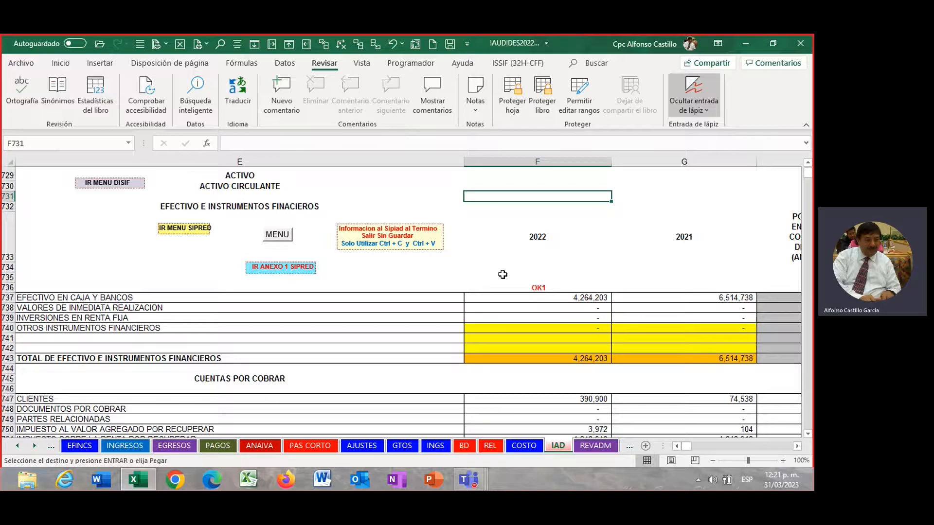
{"action": "scroll", "coordinate": [577, 250], "scroll_direction": "down", "scroll_amount": 3}
{"action": "scroll", "coordinate": [565, 250], "scroll_direction": "up", "scroll_amount": 2}
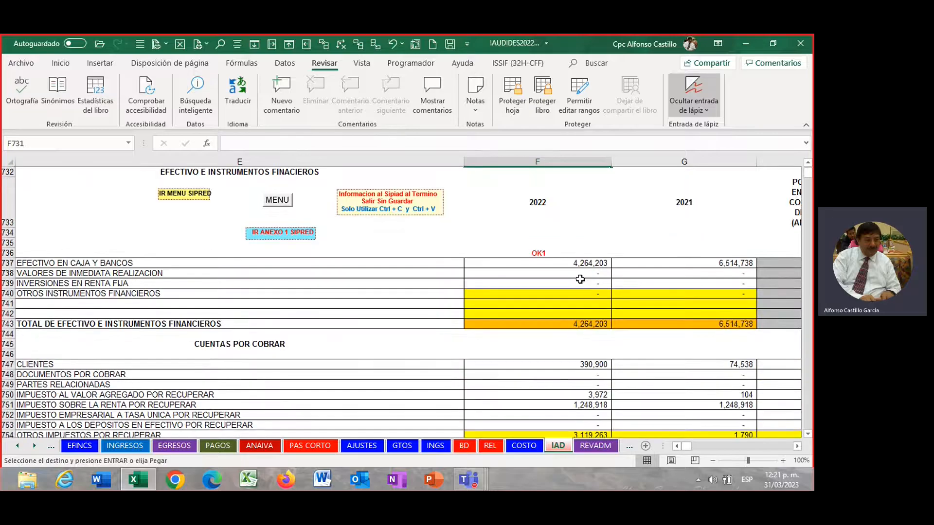
{"action": "left_click_drag", "start_coordinate": [677, 263], "coordinate": [675, 425]}
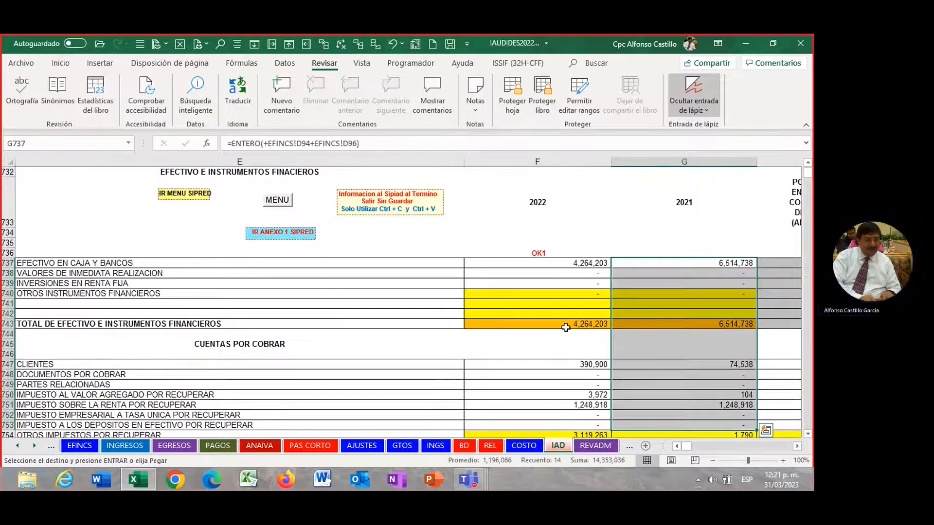
{"action": "left_click_drag", "start_coordinate": [574, 266], "coordinate": [580, 417]}
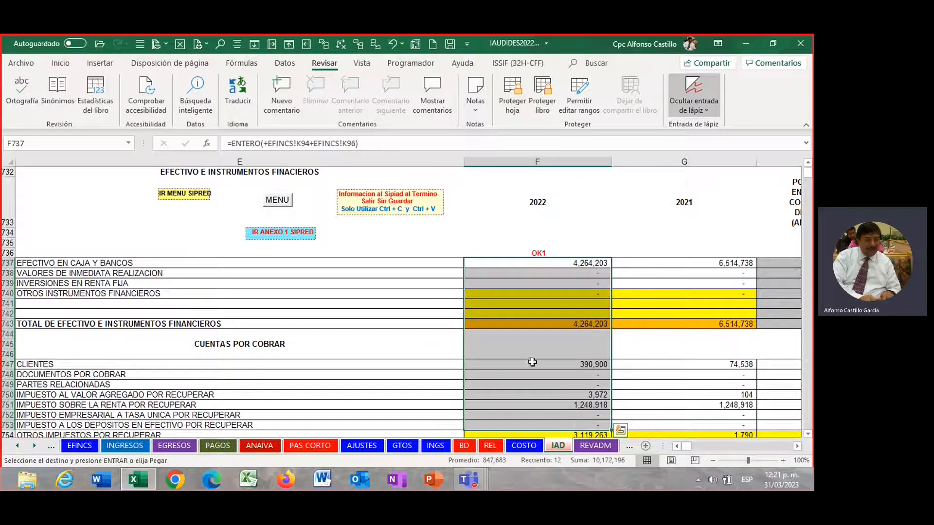
{"action": "left_click", "coordinate": [533, 344]}
{"action": "scroll", "coordinate": [532, 345], "scroll_direction": "down", "scroll_amount": 1}
{"action": "scroll", "coordinate": [533, 344], "scroll_direction": "up", "scroll_amount": 1}
Go from ISSIF Apartado 1 to the corresponding SIPRED Anexo 1 on the BD sheet.
{"action": "scroll", "coordinate": [467, 418], "scroll_direction": "up", "scroll_amount": 4}
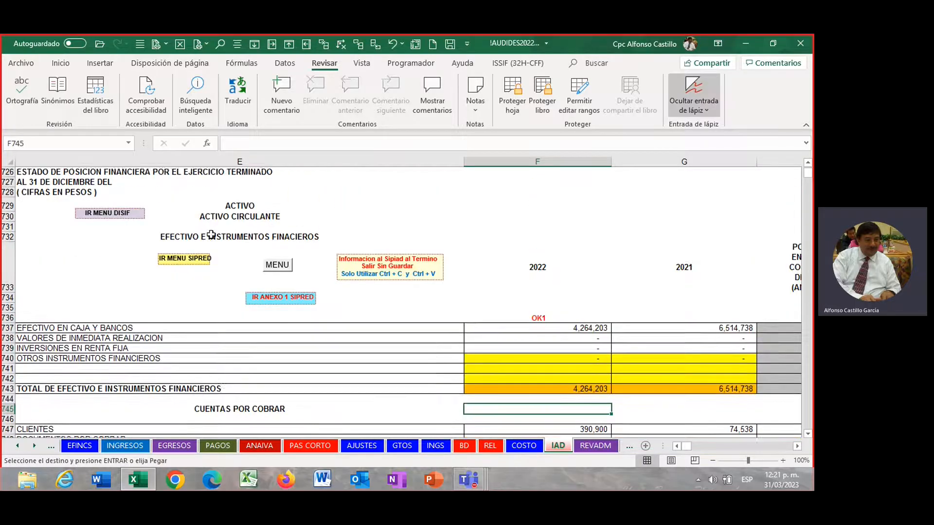
{"action": "scroll", "coordinate": [413, 379], "scroll_direction": "down", "scroll_amount": 3}
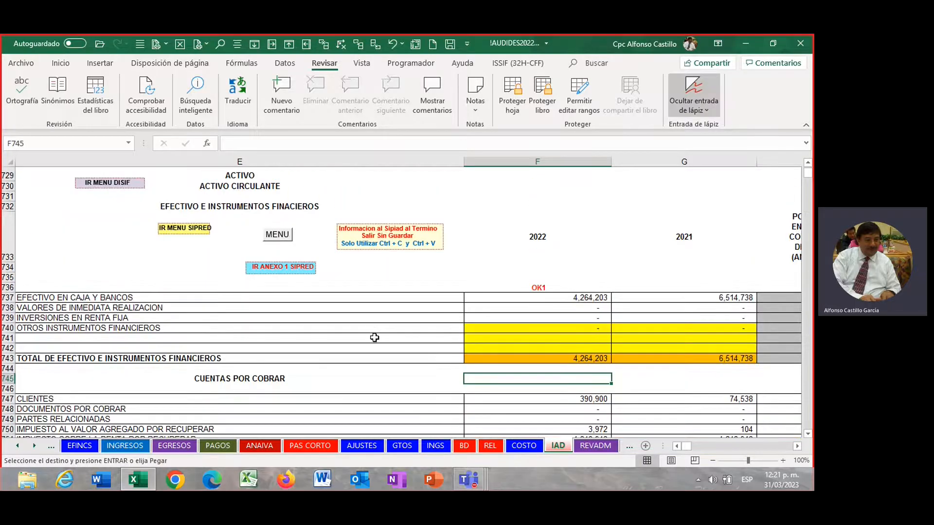
{"action": "left_click", "coordinate": [299, 269]}
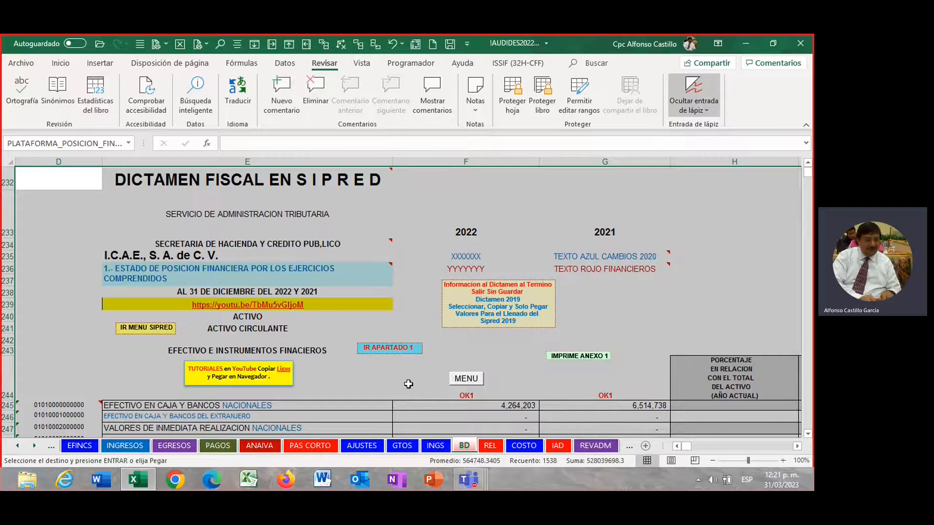
Examine the 2022 and 2021 amounts from row 245 of SIPRED Anexo 1 and their formulas linked to EFINCS.
{"action": "left_click", "coordinate": [409, 383]}
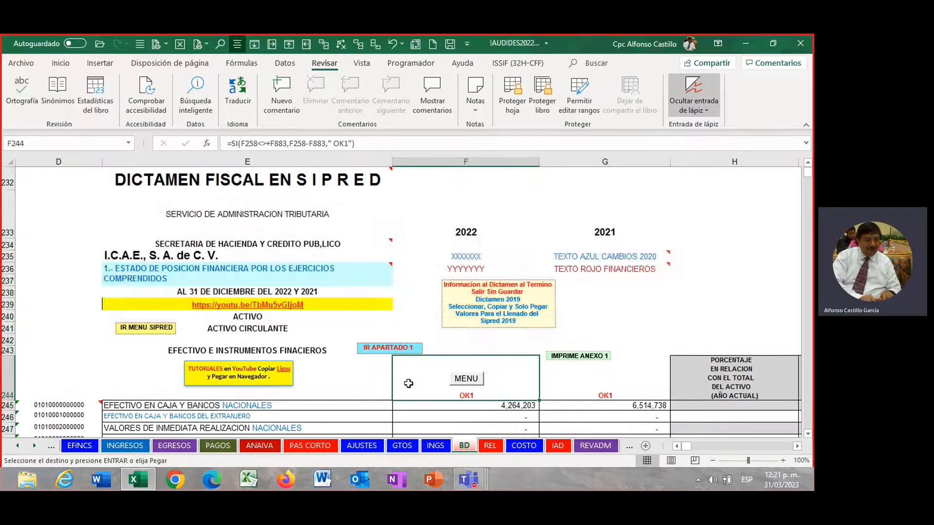
{"action": "scroll", "coordinate": [408, 384], "scroll_direction": "down", "scroll_amount": 3}
{"action": "scroll", "coordinate": [407, 394], "scroll_direction": "up", "scroll_amount": 5}
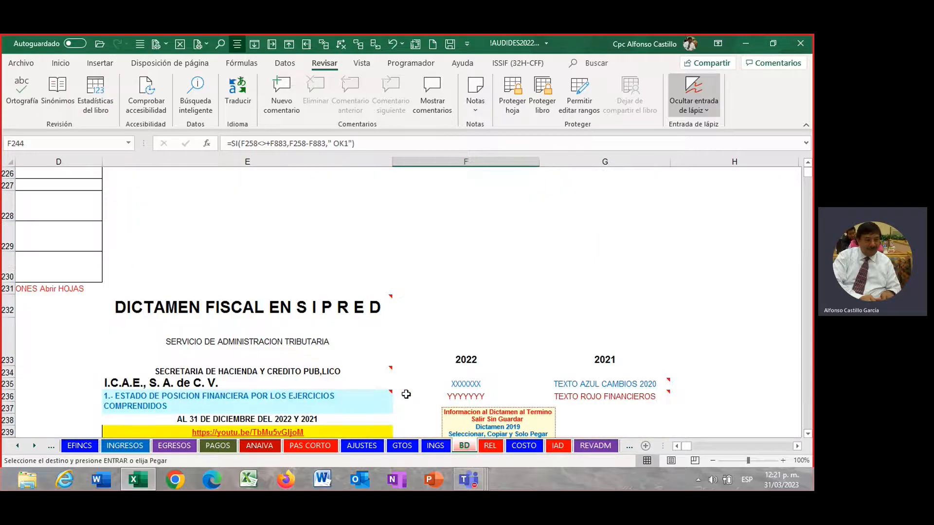
{"action": "scroll", "coordinate": [406, 394], "scroll_direction": "down", "scroll_amount": 3}
{"action": "left_click_drag", "start_coordinate": [501, 321], "coordinate": [612, 434]}
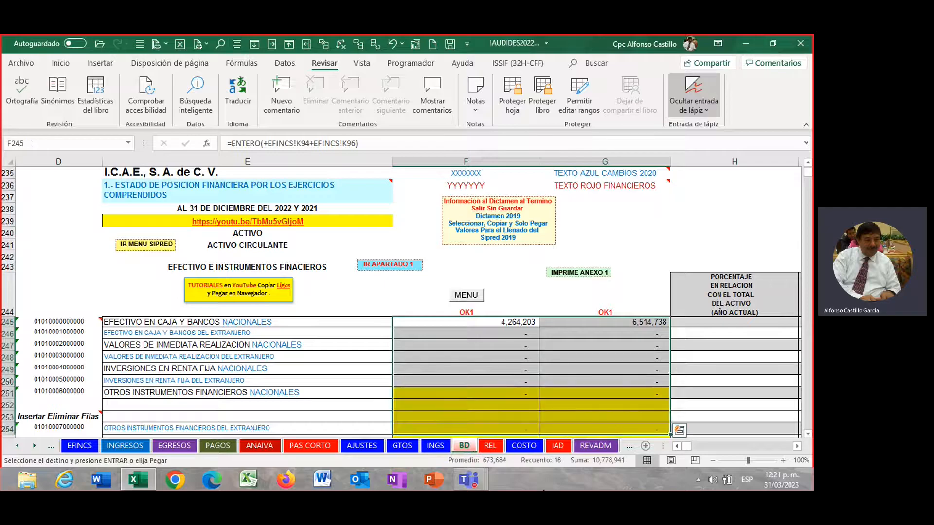
Go from SIPRED Anexo 1 to the 2022 annual tax return for legal entities (Declaracion Anual PM 2022).
{"action": "scroll", "coordinate": [467, 341], "scroll_direction": "up", "scroll_amount": 1}
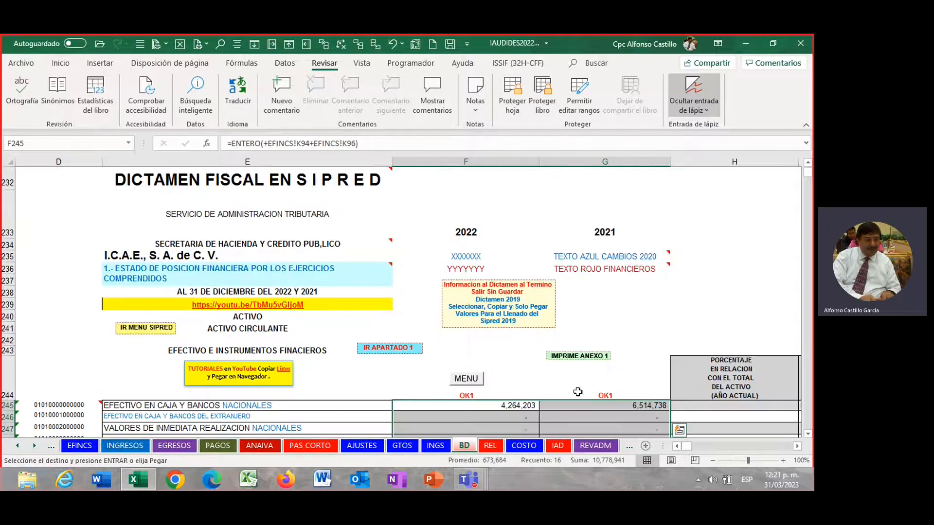
{"action": "left_click", "coordinate": [625, 317]}
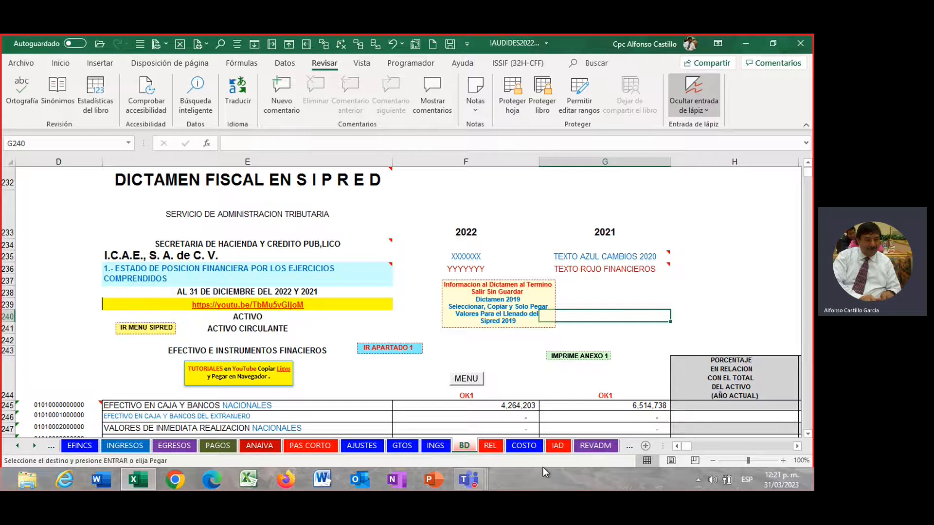
{"action": "scroll", "coordinate": [543, 467], "scroll_direction": "down", "scroll_amount": 3}
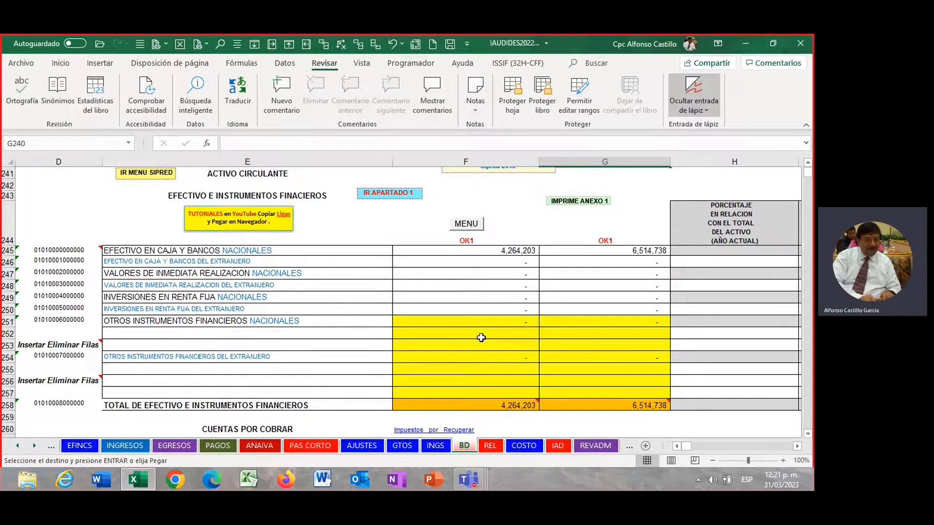
{"action": "left_click", "coordinate": [466, 225]}
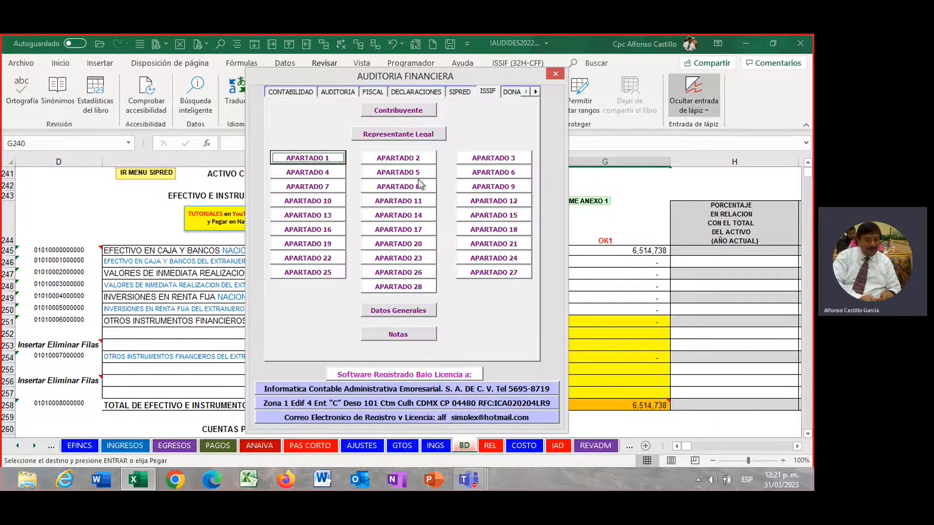
{"action": "left_click", "coordinate": [406, 93]}
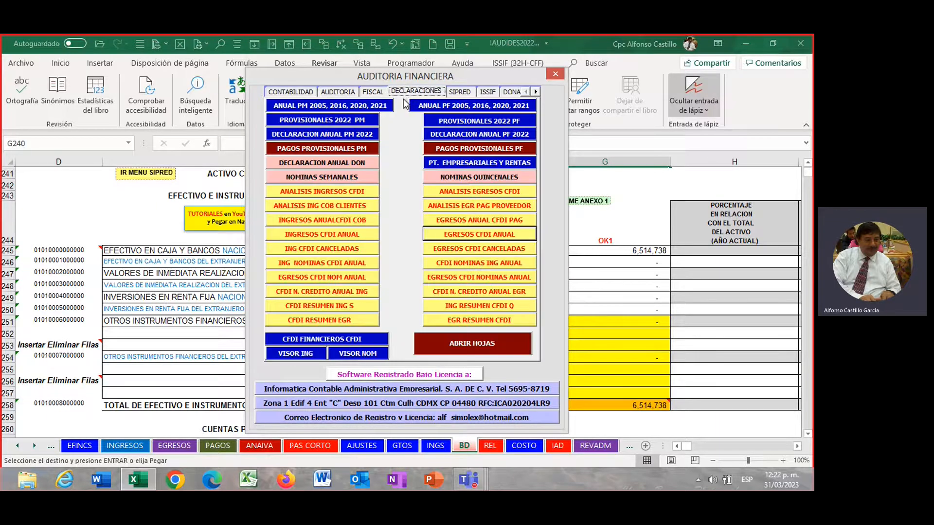
{"action": "left_click", "coordinate": [358, 135]}
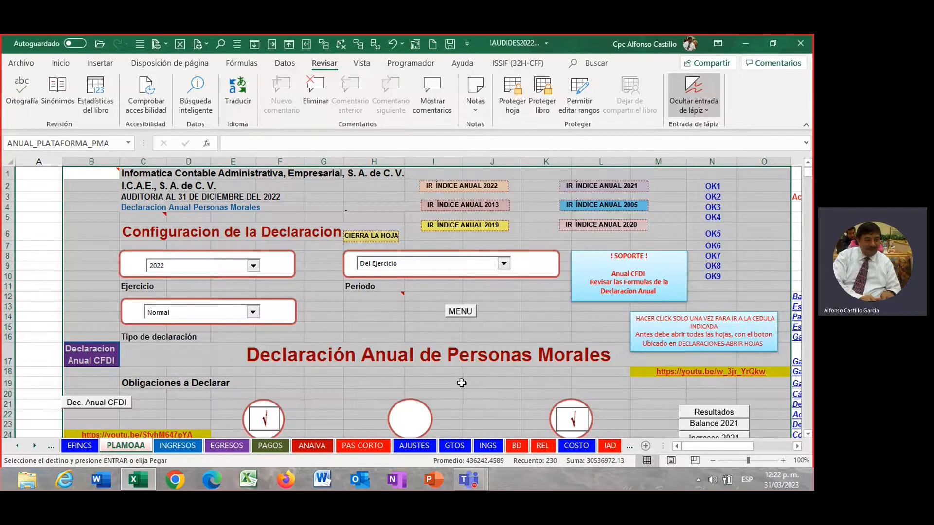
Examine the obligations, total payable and the 32-A and 32-H CFF questions in the Declaración Anual de Personas Morales.
{"action": "left_click", "coordinate": [462, 383]}
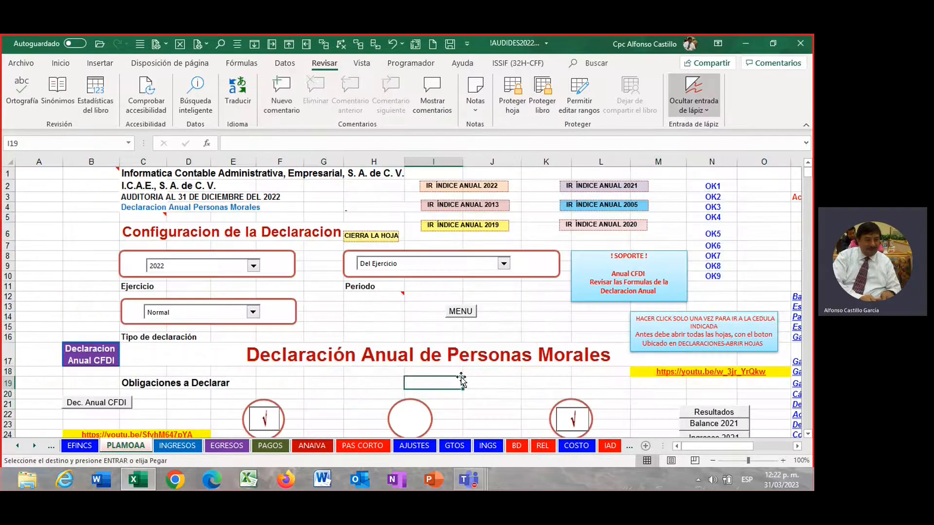
{"action": "scroll", "coordinate": [467, 380], "scroll_direction": "down", "scroll_amount": 9}
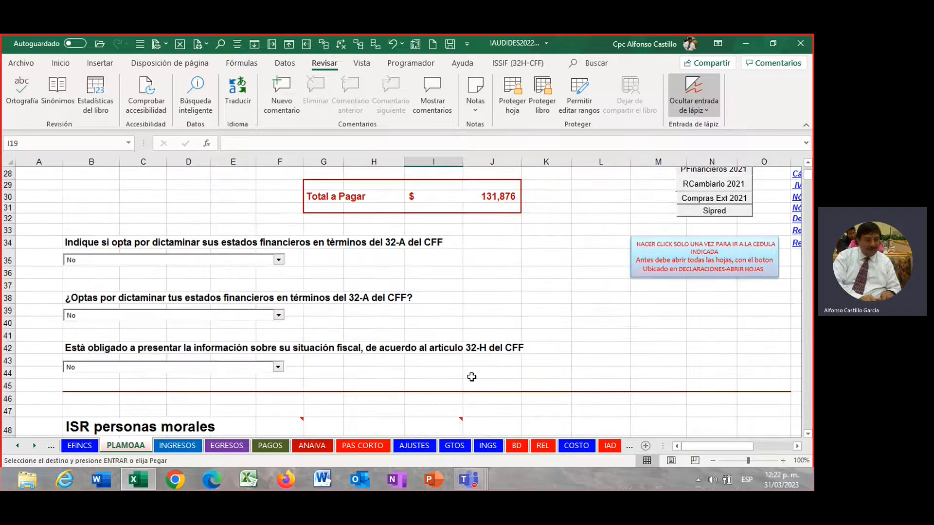
{"action": "scroll", "coordinate": [472, 377], "scroll_direction": "up", "scroll_amount": 7}
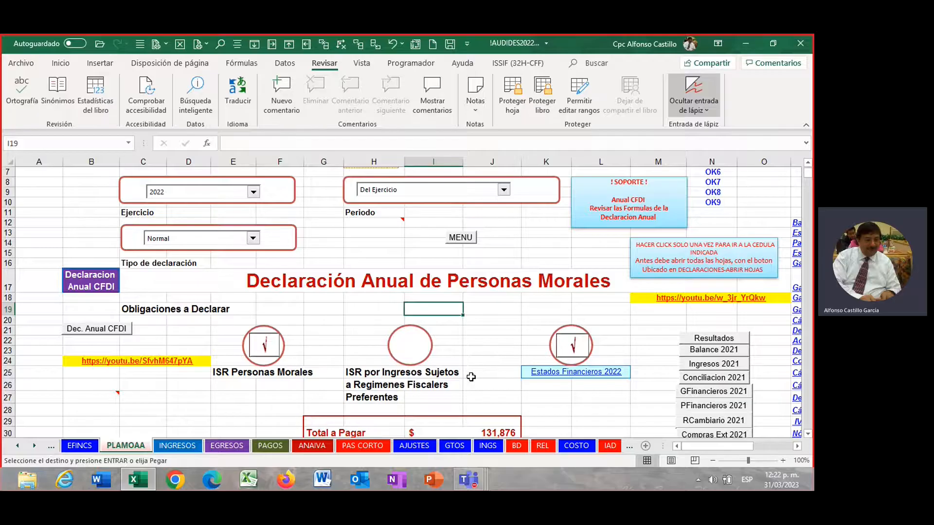
{"action": "scroll", "coordinate": [471, 377], "scroll_direction": "down", "scroll_amount": 4}
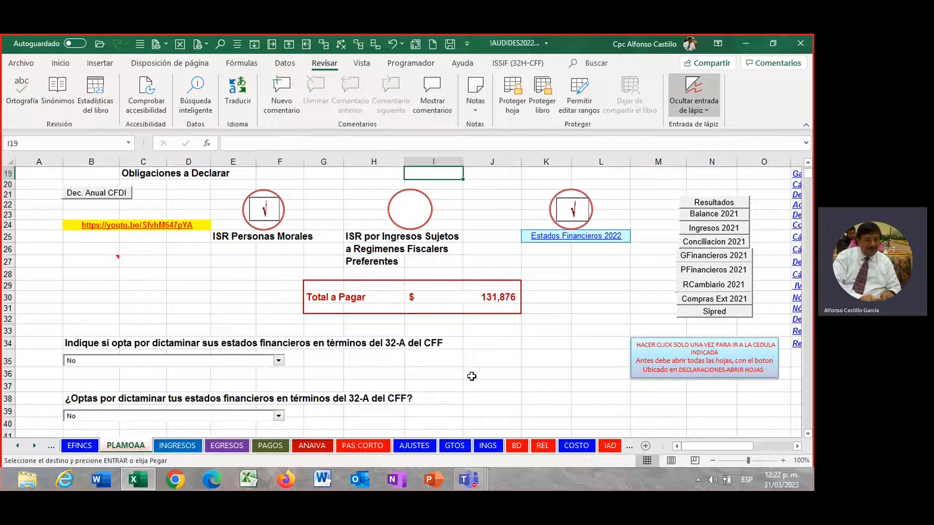
{"action": "left_click", "coordinate": [530, 344]}
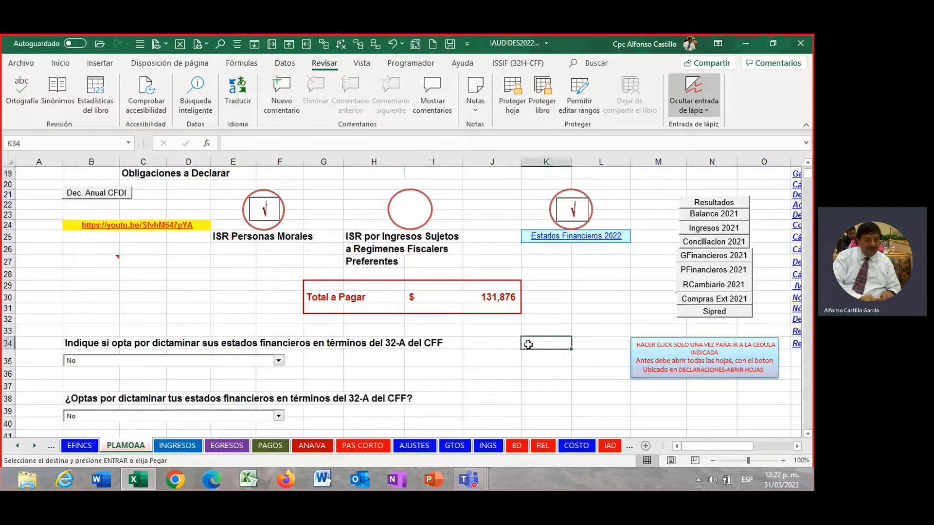
{"action": "scroll", "coordinate": [504, 341], "scroll_direction": "up", "scroll_amount": 2}
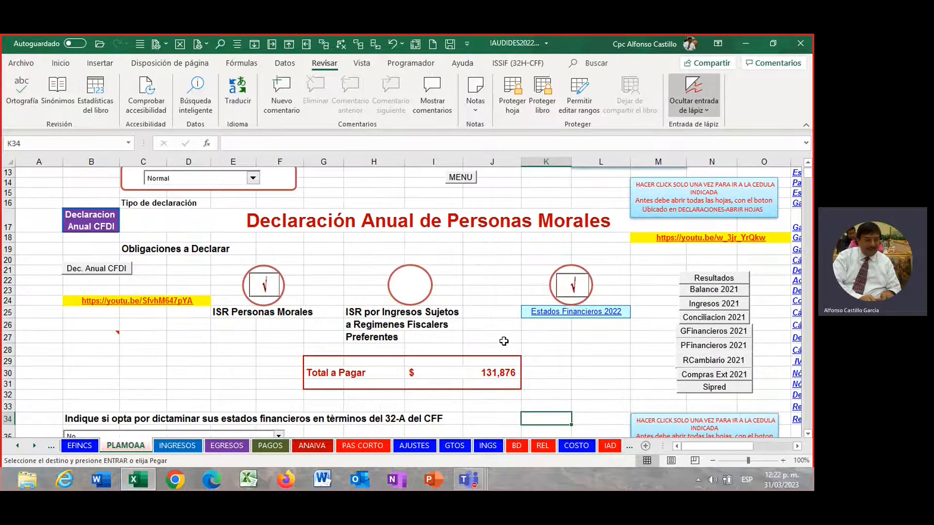
{"action": "scroll", "coordinate": [504, 342], "scroll_direction": "up", "scroll_amount": 3}
Return from the annual return to ISSIF Apartado 1 on the IAD sheet.
{"action": "left_click", "coordinate": [462, 276]}
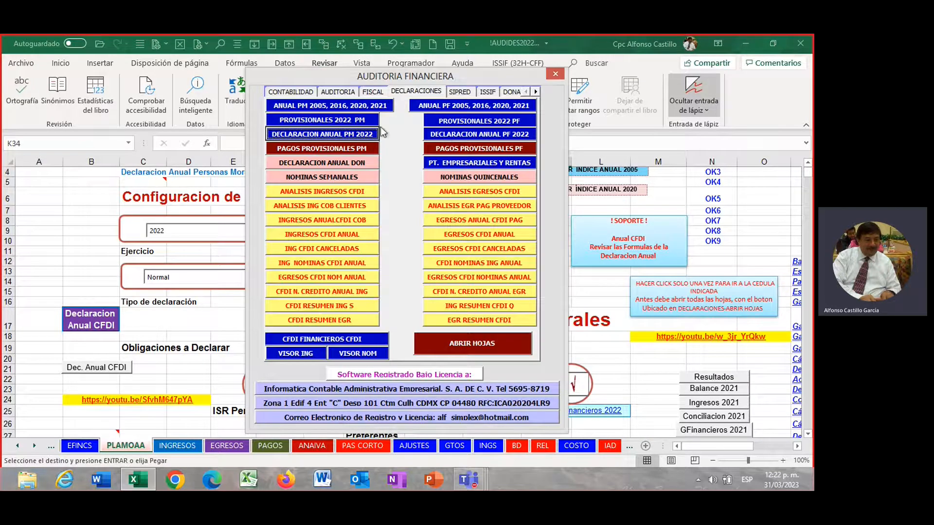
{"action": "left_click", "coordinate": [488, 92]}
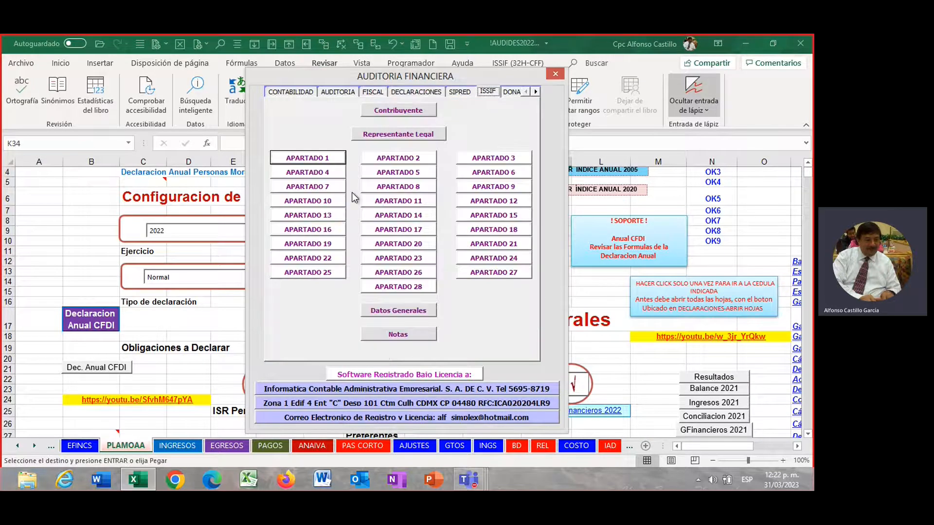
{"action": "left_click", "coordinate": [333, 162]}
{"action": "scroll", "coordinate": [492, 245], "scroll_direction": "down", "scroll_amount": 5}
{"action": "scroll", "coordinate": [463, 264], "scroll_direction": "up", "scroll_amount": 3}
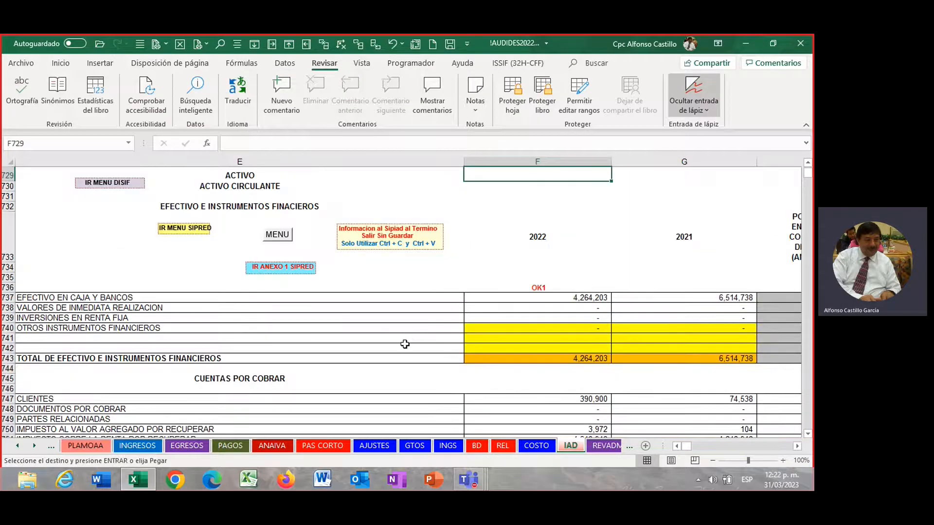
Examine the variation columns and the annex-filling instructions in columns N to P beside the ISSIF Apartado 1 statement.
{"action": "scroll", "coordinate": [405, 344], "scroll_direction": "down", "scroll_amount": 2}
{"action": "left_click", "coordinate": [383, 241]}
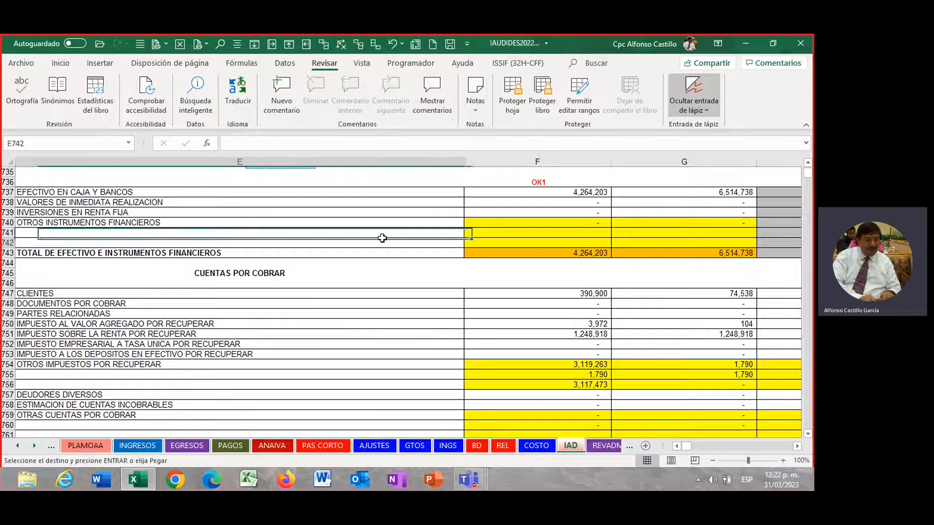
{"action": "key", "text": "Right"}
{"action": "key", "text": "Right"}
{"action": "key", "text": "Right"}
{"action": "key", "text": "Right"}
{"action": "key", "text": "Right"}
{"action": "key", "text": "Right"}
{"action": "key", "text": "Right"}
{"action": "key", "text": "Right"}
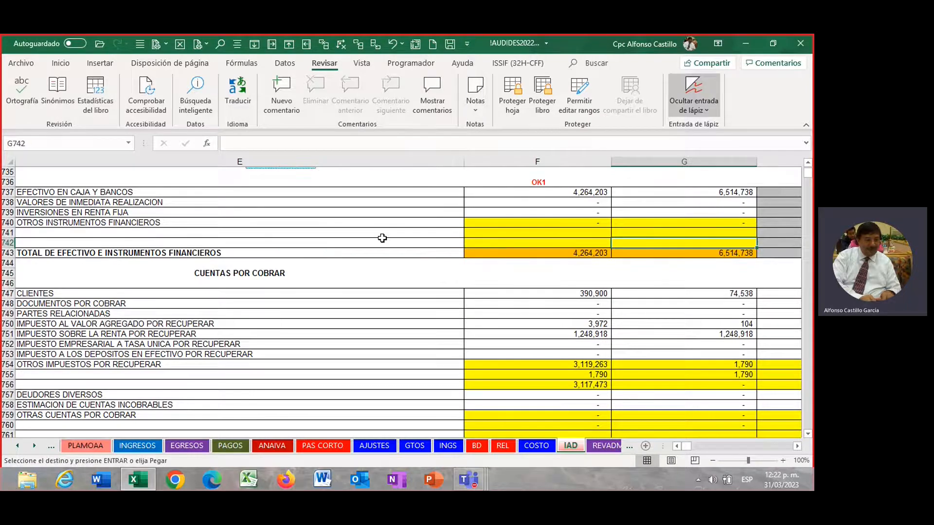
{"action": "key", "text": "Right"}
{"action": "key", "text": "Right"}
{"action": "key", "text": "Right"}
{"action": "key", "text": "Right"}
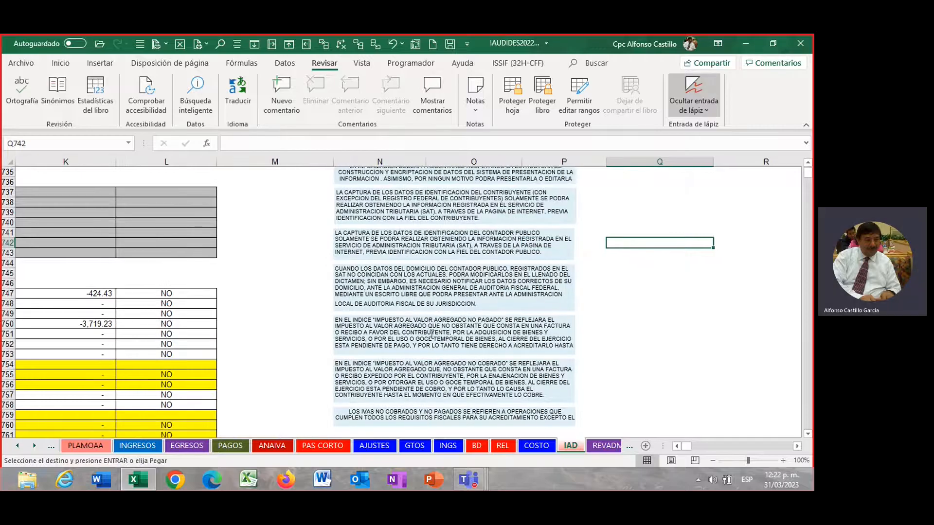
{"action": "scroll", "coordinate": [422, 209], "scroll_direction": "up", "scroll_amount": 2}
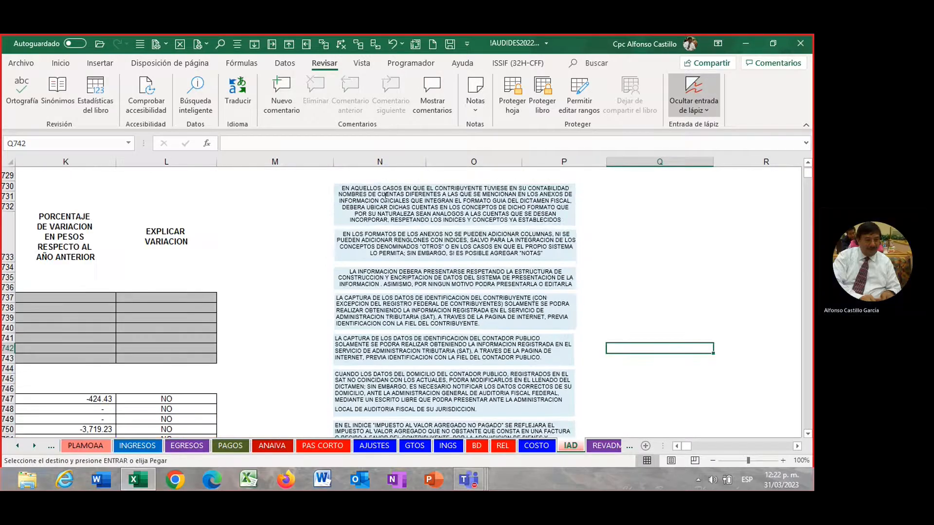
{"action": "scroll", "coordinate": [569, 208], "scroll_direction": "down", "scroll_amount": 7}
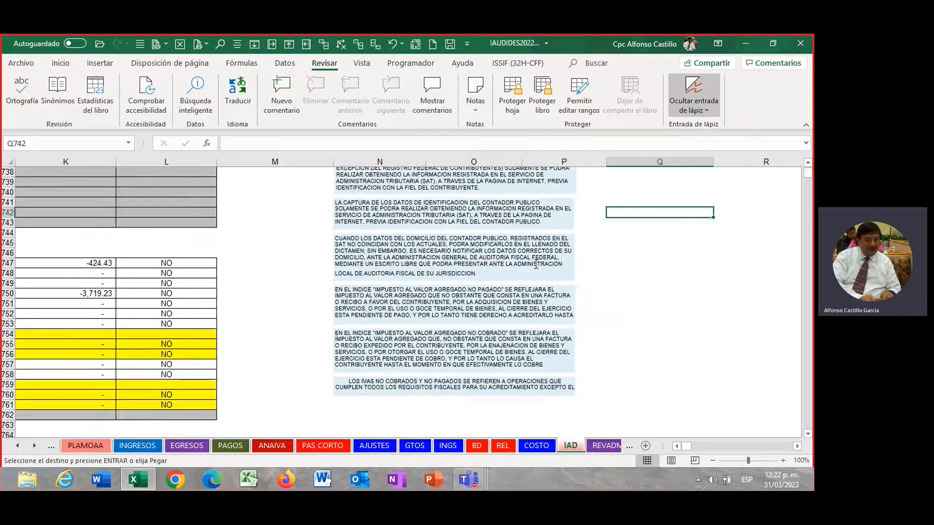
{"action": "scroll", "coordinate": [530, 265], "scroll_direction": "up", "scroll_amount": 7}
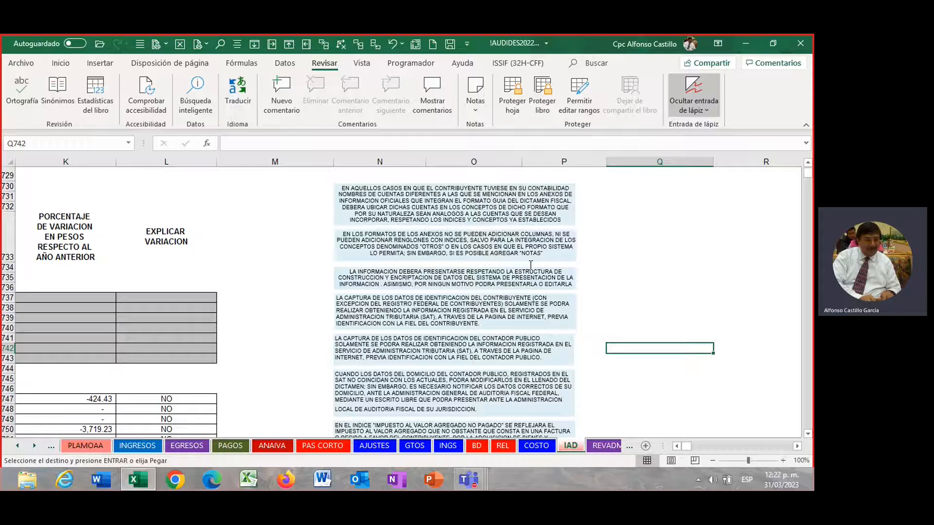
{"action": "left_click", "coordinate": [676, 446]}
{"action": "left_click", "coordinate": [677, 446]}
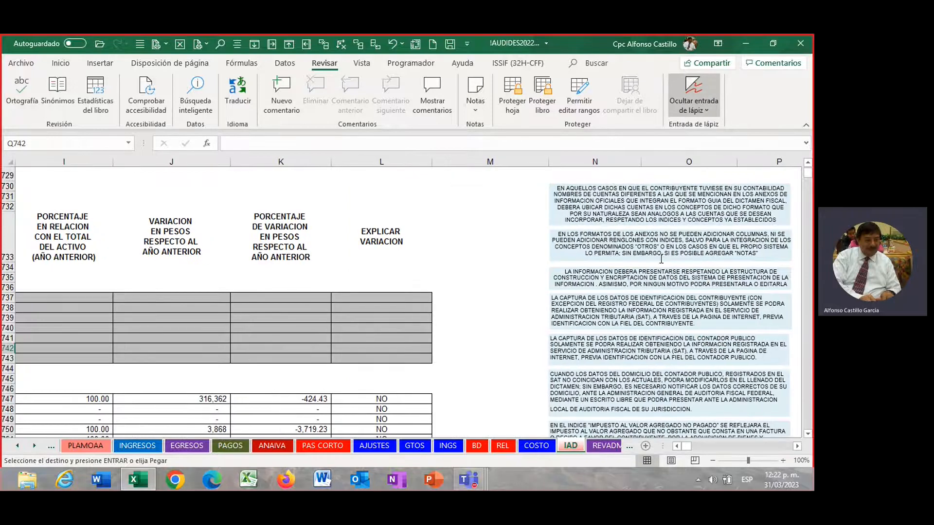
Review the 01 Estado de Situacion Financiera annex, including its side notes, headings and cash and financial instruments section.
{"action": "scroll", "coordinate": [642, 281], "scroll_direction": "down", "scroll_amount": 6}
{"action": "scroll", "coordinate": [632, 312], "scroll_direction": "up", "scroll_amount": 5}
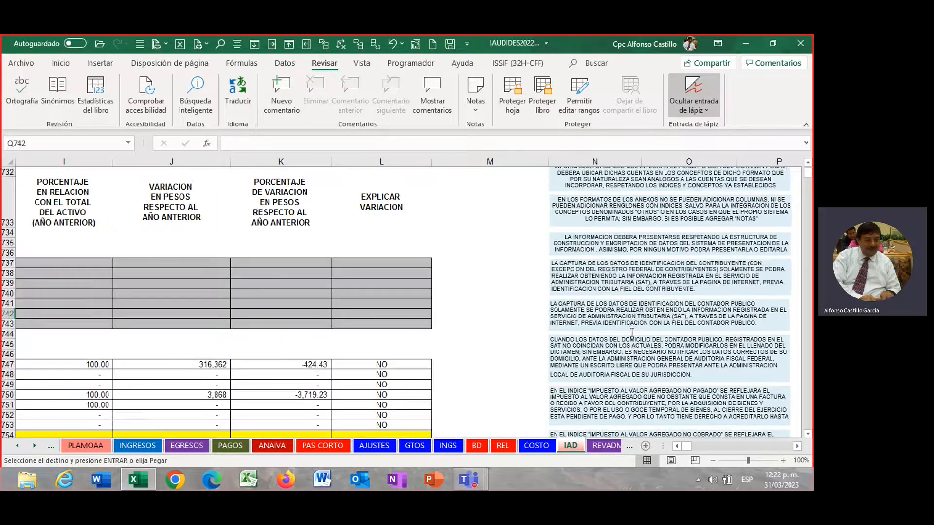
{"action": "scroll", "coordinate": [631, 319], "scroll_direction": "up", "scroll_amount": 2}
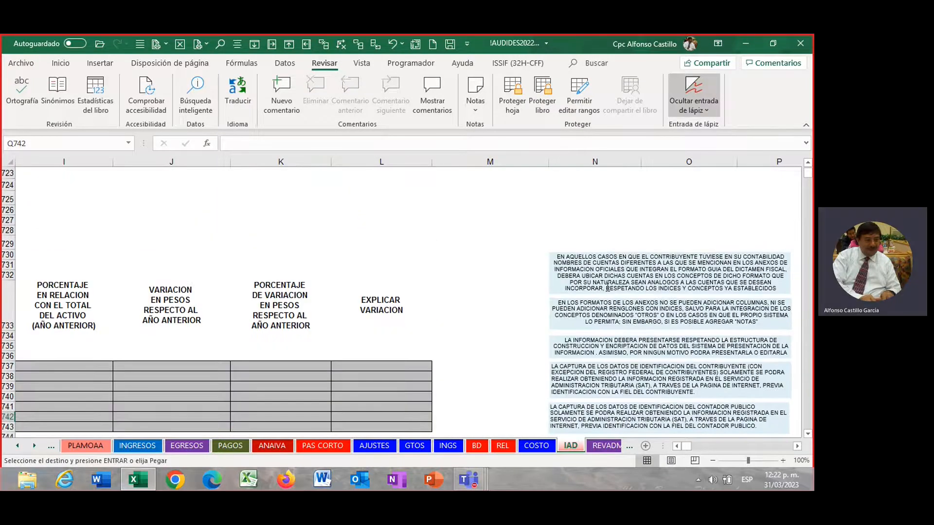
{"action": "left_click", "coordinate": [675, 446]}
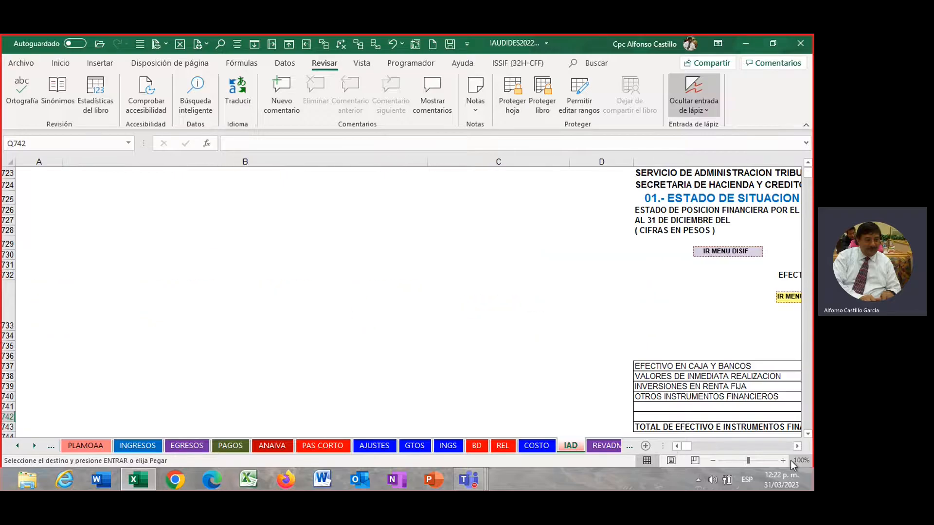
{"action": "left_click", "coordinate": [797, 447]}
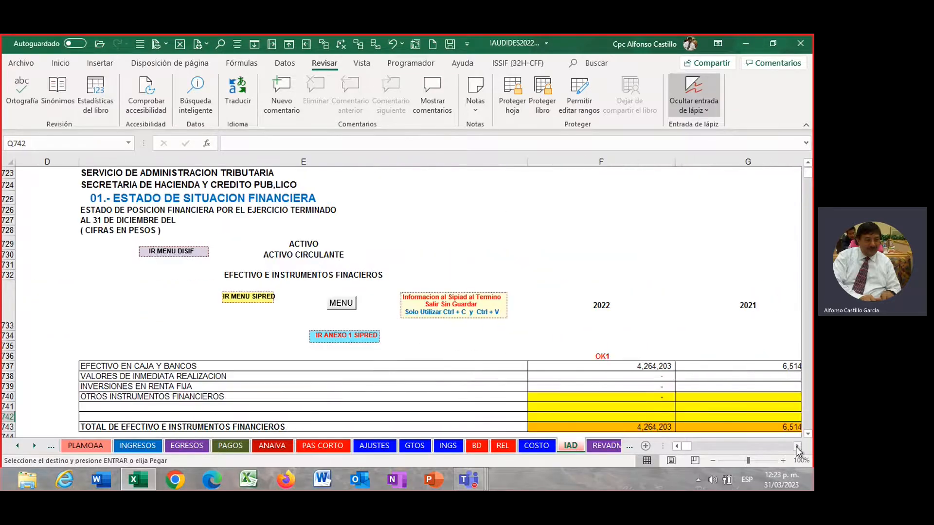
{"action": "left_click", "coordinate": [704, 250]}
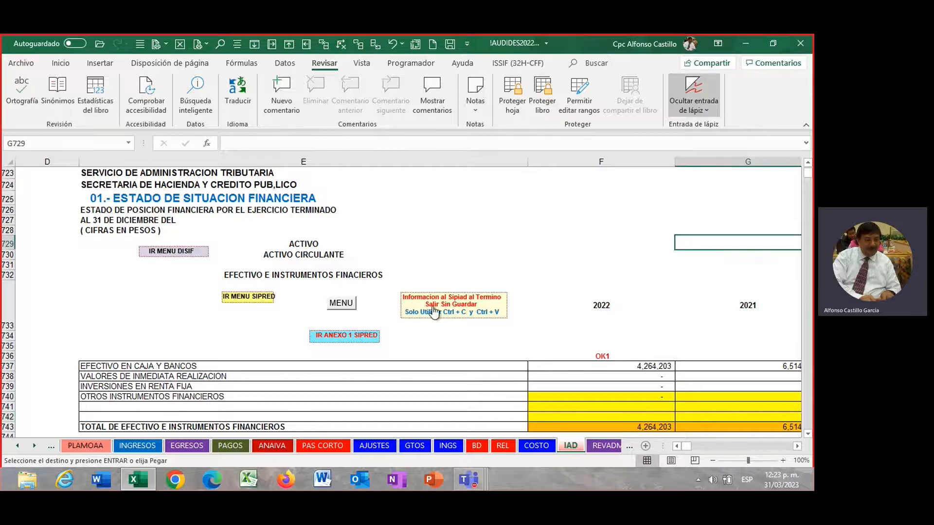
{"action": "scroll", "coordinate": [428, 306], "scroll_direction": "down", "scroll_amount": 3}
{"action": "scroll", "coordinate": [428, 306], "scroll_direction": "up", "scroll_amount": 2}
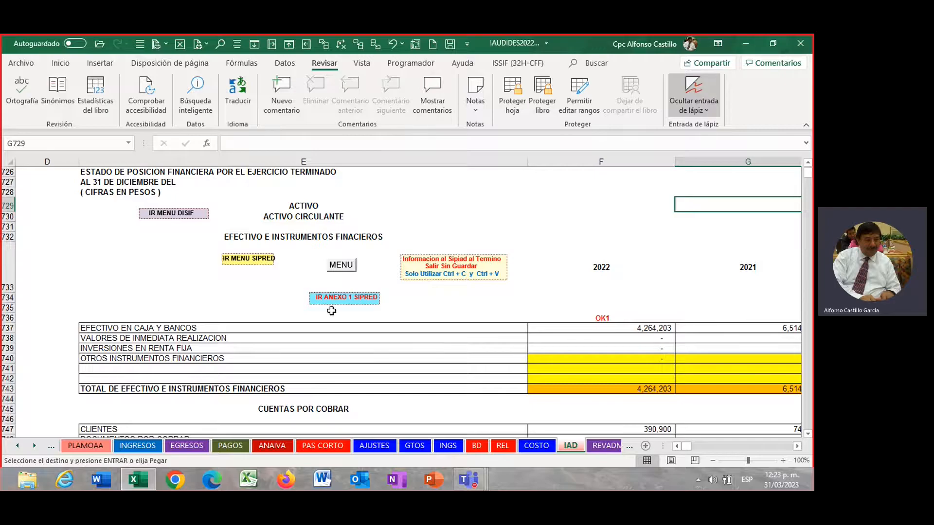
Go to Apartado 7 of the ISSIF annexes through the Auditoria Financiera menu form.
{"action": "left_click", "coordinate": [342, 265]}
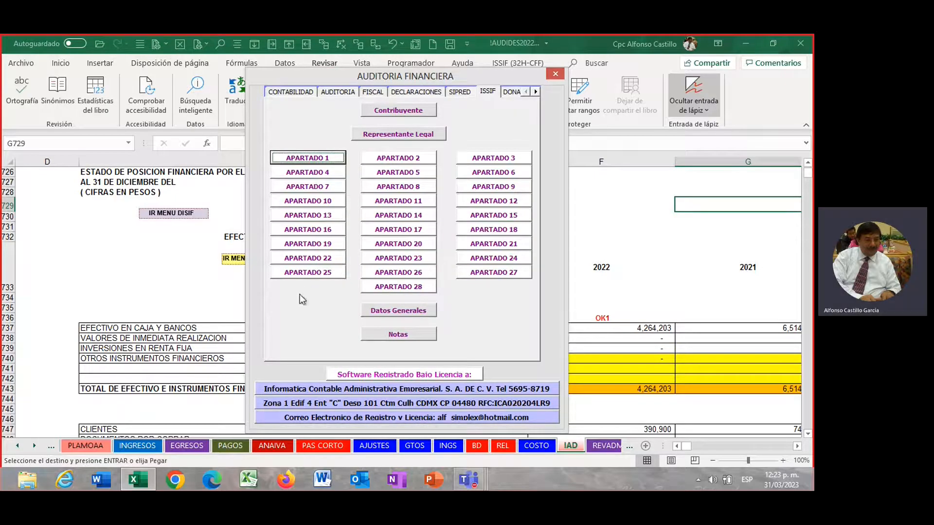
{"action": "left_click", "coordinate": [324, 185]}
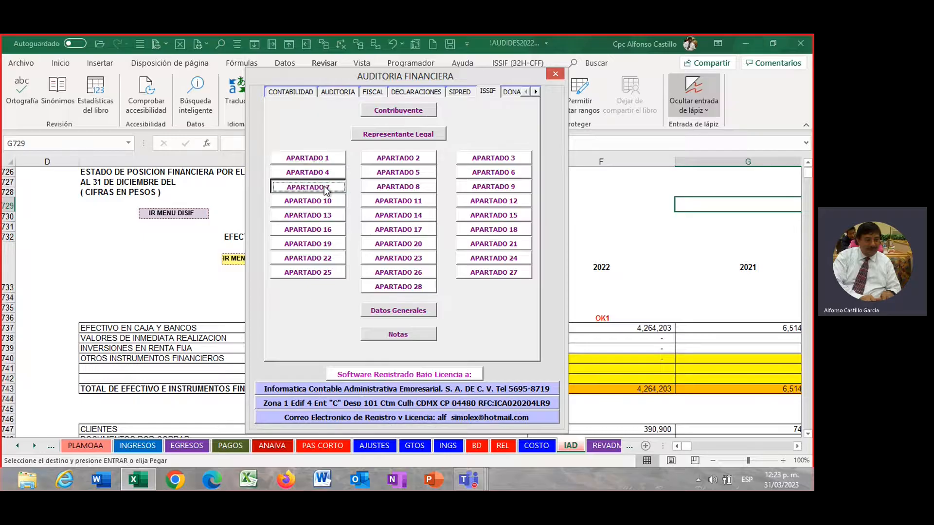
{"action": "left_click", "coordinate": [375, 304]}
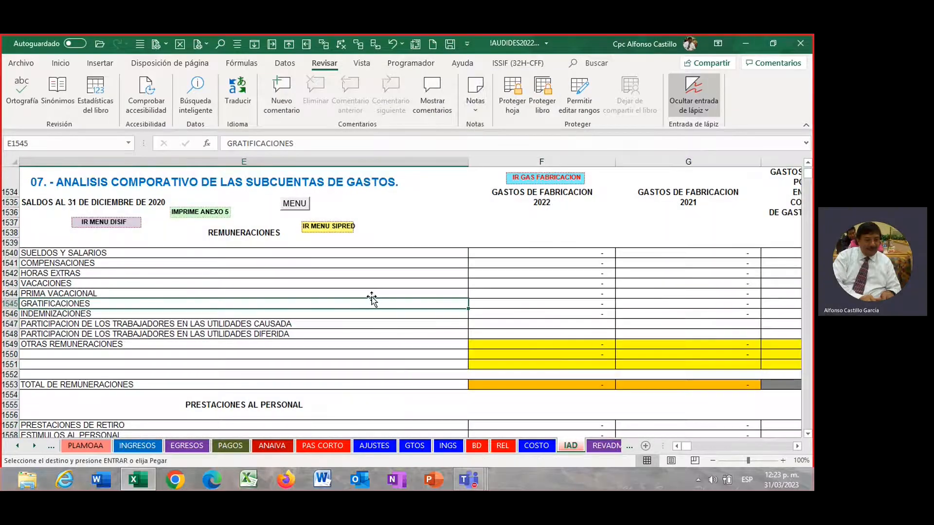
Examine the remuneration concepts in annex 07, from Compensaciones to Gratificaciones.
{"action": "left_click", "coordinate": [421, 236]}
{"action": "left_click", "coordinate": [399, 293]}
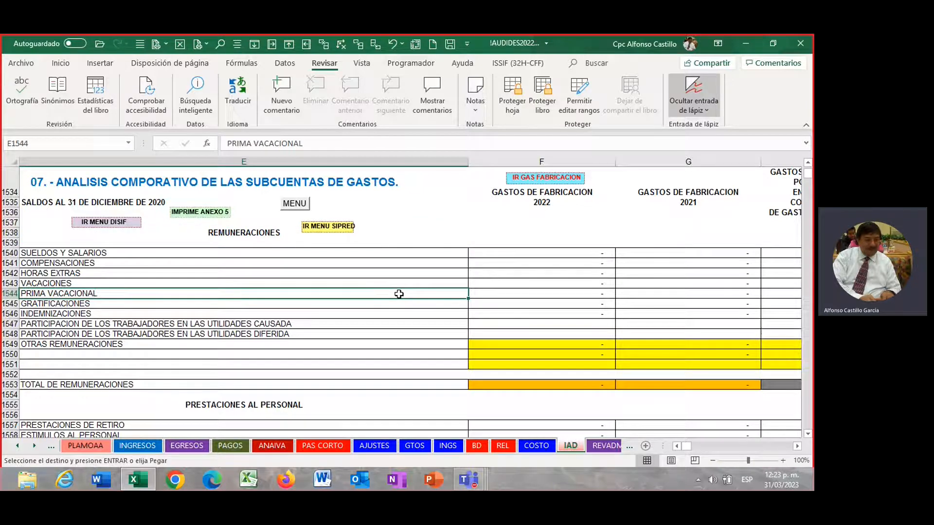
{"action": "left_click", "coordinate": [397, 273]}
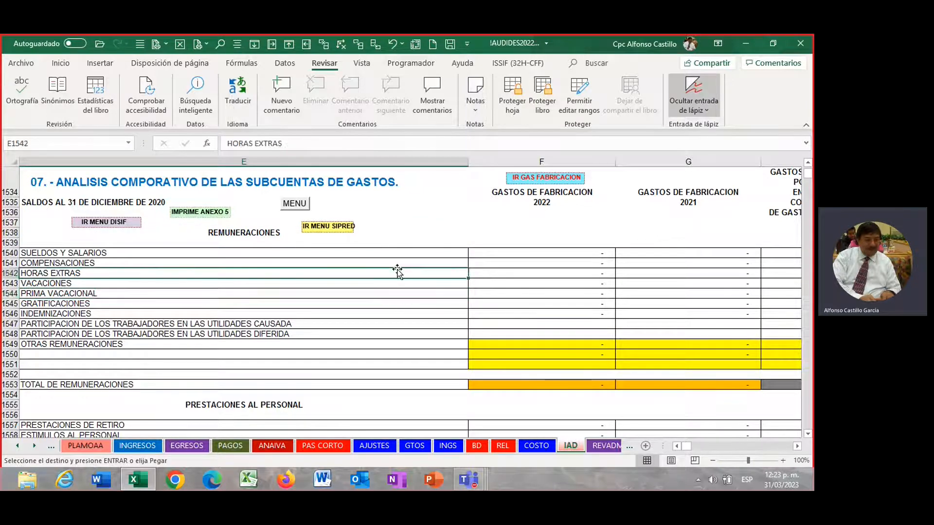
{"action": "left_click", "coordinate": [395, 308]}
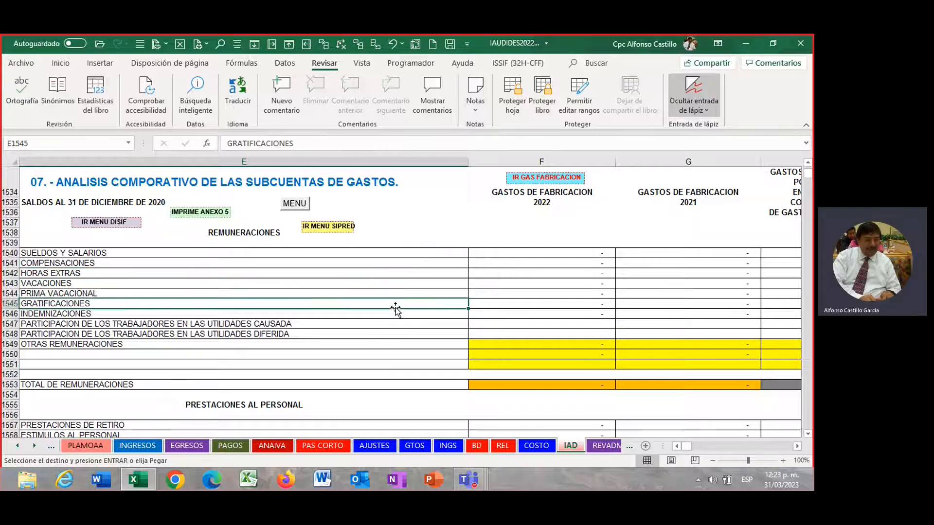
{"action": "left_click", "coordinate": [397, 272]}
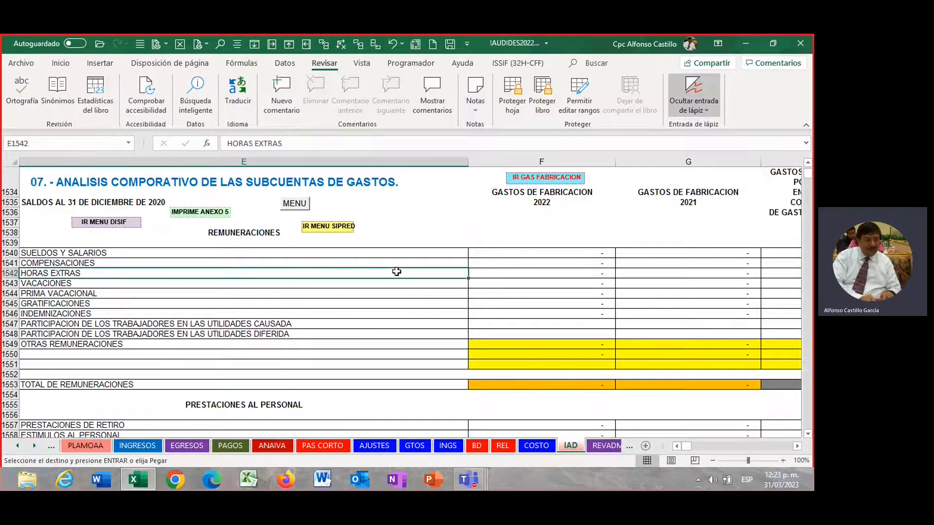
{"action": "left_click", "coordinate": [396, 263]}
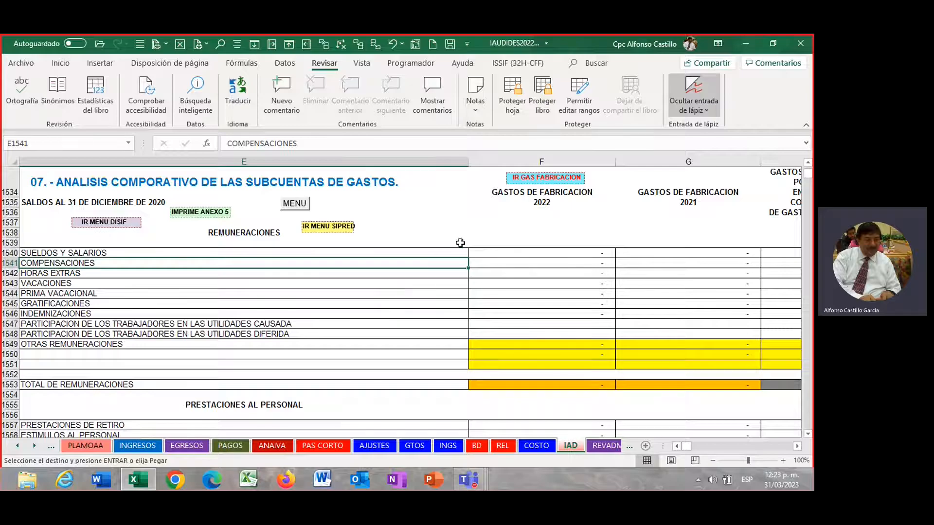
Examine annex 07's column groups along row 1537, from manufacturing through sales and administration to general expenses.
{"action": "left_click", "coordinate": [454, 223]}
{"action": "key", "text": "Right"}
{"action": "key", "text": "Right"}
{"action": "key", "text": "Right"}
{"action": "key", "text": "Right"}
{"action": "key", "text": "Right"}
{"action": "key", "text": "Right"}
{"action": "key", "text": "Right"}
{"action": "key", "text": "Right"}
{"action": "key", "text": "Right"}
{"action": "key", "text": "Right"}
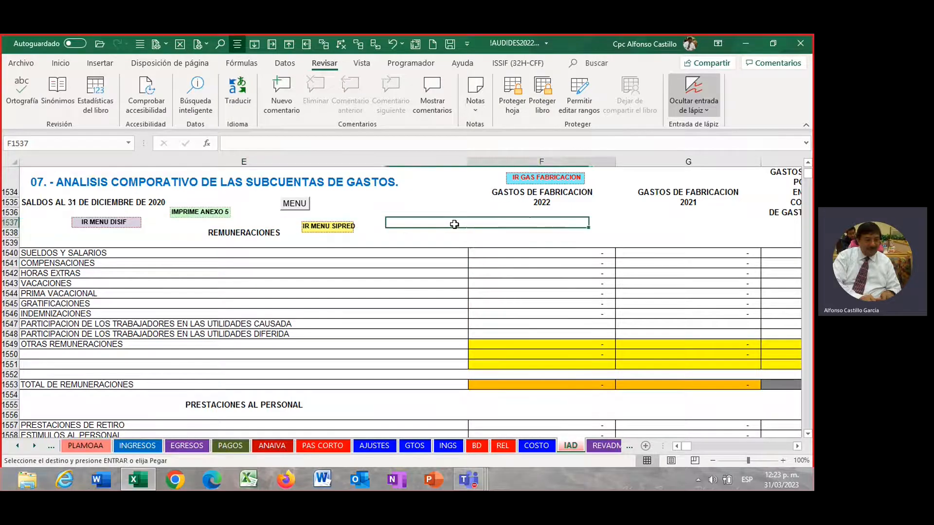
{"action": "key", "text": "Right"}
{"action": "key", "text": "Right"}
{"action": "key", "text": "Right"}
{"action": "key", "text": "Right"}
{"action": "key", "text": "Right"}
{"action": "key", "text": "Right"}
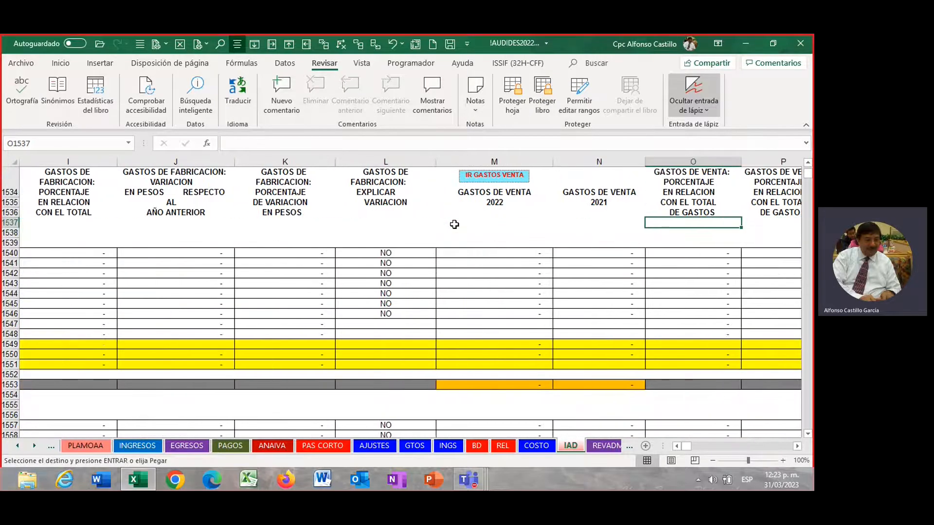
{"action": "key", "text": "Right"}
{"action": "key", "text": "Right"}
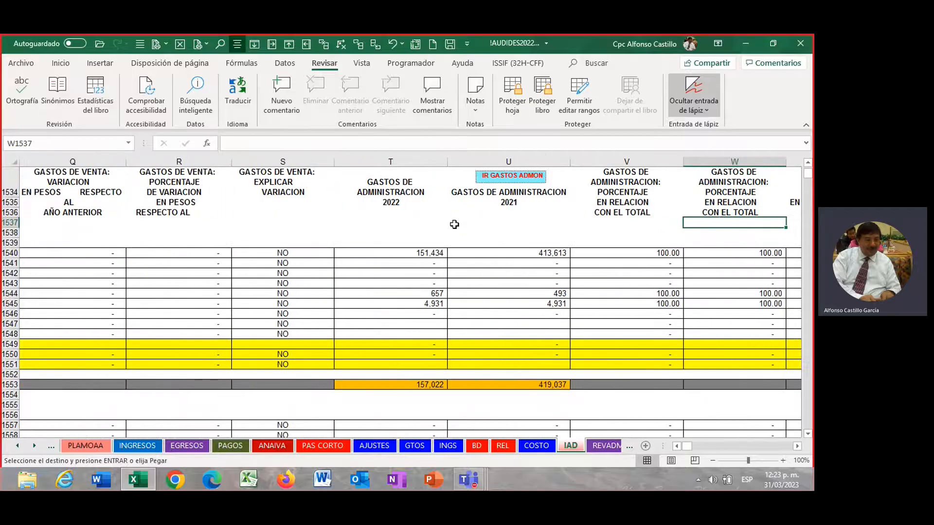
{"action": "key", "text": "Right"}
{"action": "key", "text": "Right"}
{"action": "key", "text": "Right"}
{"action": "key", "text": "Right"}
{"action": "key", "text": "Right"}
{"action": "key", "text": "Right"}
{"action": "key", "text": "Right"}
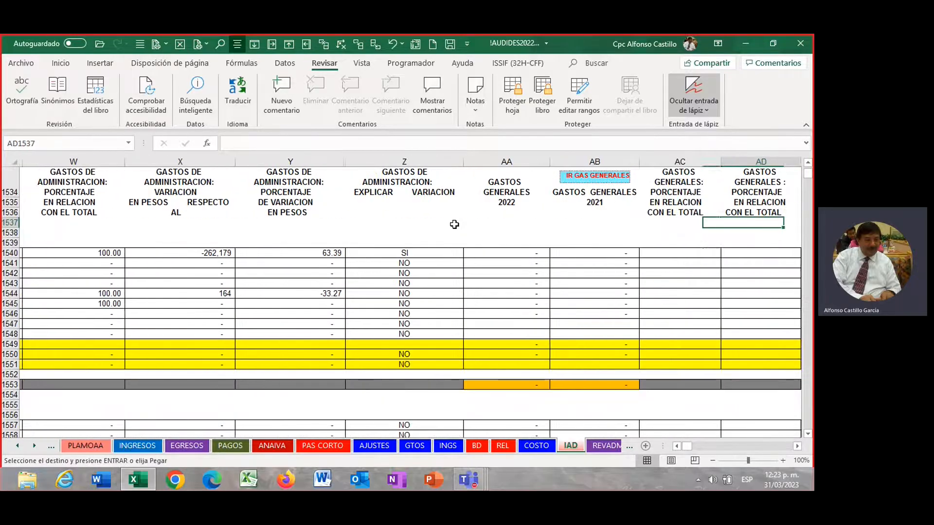
{"action": "key", "text": "Left"}
{"action": "key", "text": "Left"}
{"action": "key", "text": "Left"}
{"action": "key", "text": "Left"}
{"action": "key", "text": "Right"}
{"action": "key", "text": "Right"}
{"action": "key", "text": "Right"}
{"action": "key", "text": "Right"}
{"action": "key", "text": "Right"}
{"action": "key", "text": "Right"}
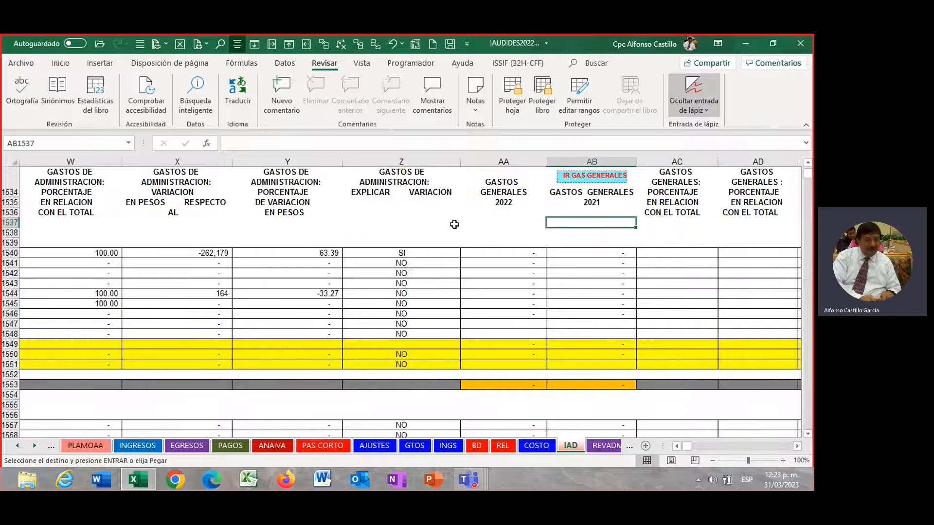
{"action": "key", "text": "Right"}
Go back along row 1537 to column C, reviewing the annex 07 expense columns in reverse.
{"action": "key", "text": "Left"}
{"action": "key", "text": "Left"}
{"action": "key", "text": "Left"}
{"action": "key", "text": "Left"}
{"action": "key", "text": "Left"}
{"action": "key", "text": "Left"}
{"action": "key", "text": "Left"}
{"action": "key", "text": "Left"}
{"action": "key", "text": "Left"}
{"action": "key", "text": "Left"}
{"action": "key", "text": "Left"}
{"action": "key", "text": "Left"}
{"action": "key", "text": "Left"}
{"action": "key", "text": "Left"}
{"action": "key", "text": "Left"}
{"action": "key", "text": "Left"}
{"action": "key", "text": "Left"}
{"action": "key", "text": "Left"}
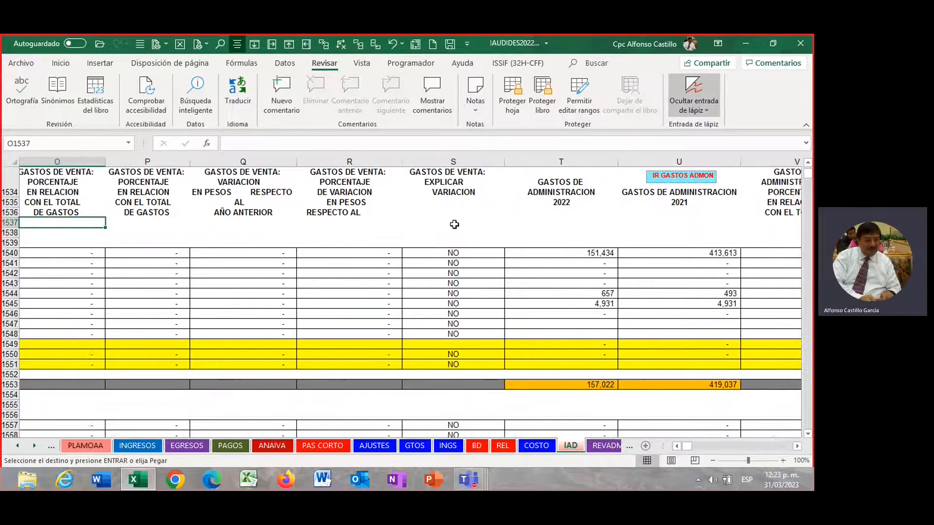
{"action": "key", "text": "Left"}
{"action": "key", "text": "Left"}
{"action": "key", "text": "Left"}
{"action": "key", "text": "Left"}
{"action": "key", "text": "Left"}
{"action": "key", "text": "Left"}
{"action": "key", "text": "Left"}
{"action": "key", "text": "Left"}
{"action": "key", "text": "Left"}
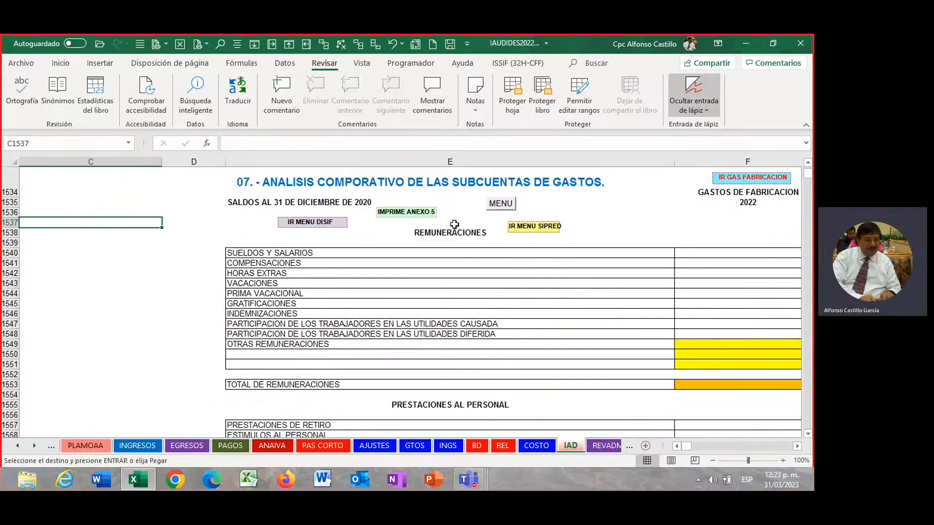
{"action": "key", "text": "Right"}
{"action": "key", "text": "Right"}
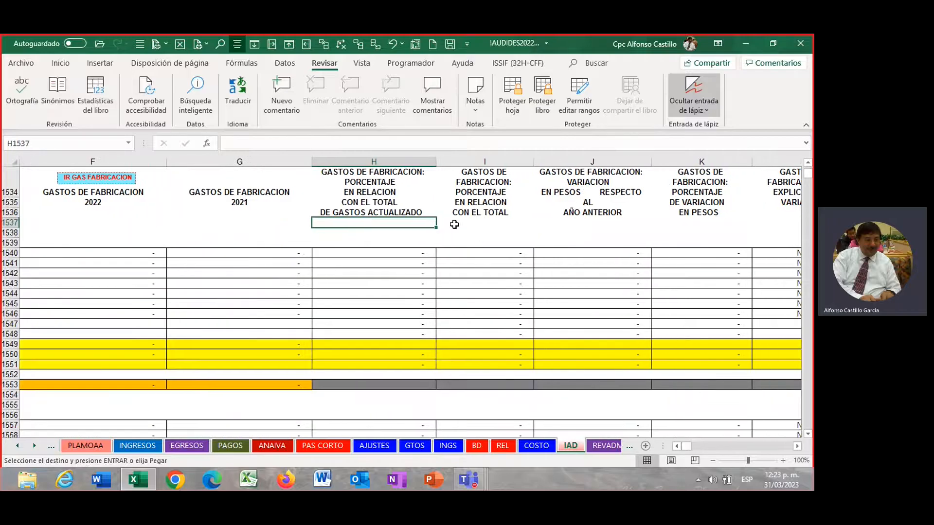
{"action": "key", "text": "Left"}
{"action": "key", "text": "Left"}
{"action": "key", "text": "Left"}
{"action": "key", "text": "Left"}
{"action": "key", "text": "Left"}
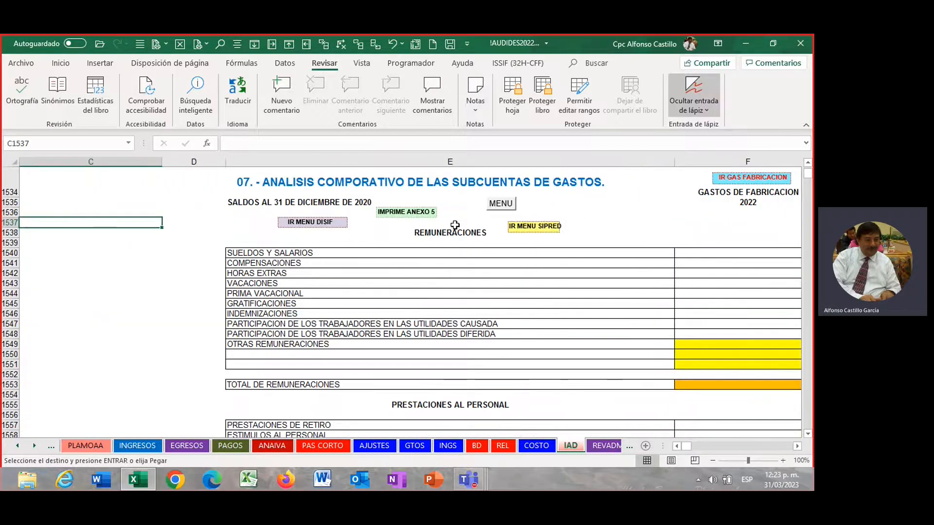
Open the Gastos Admon summary sheet from the Contabilidad section of the Auditoria Financiera menu form.
{"action": "left_click", "coordinate": [492, 206]}
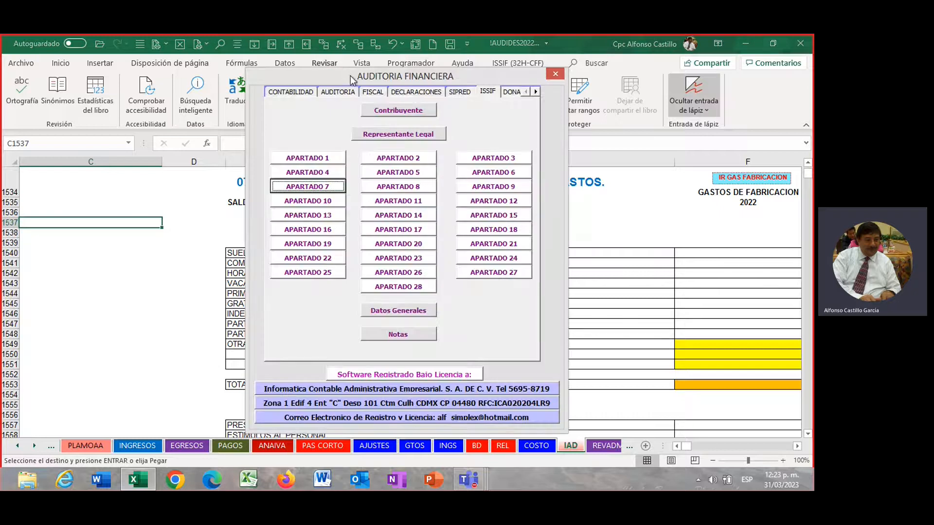
{"action": "left_click", "coordinate": [291, 91]}
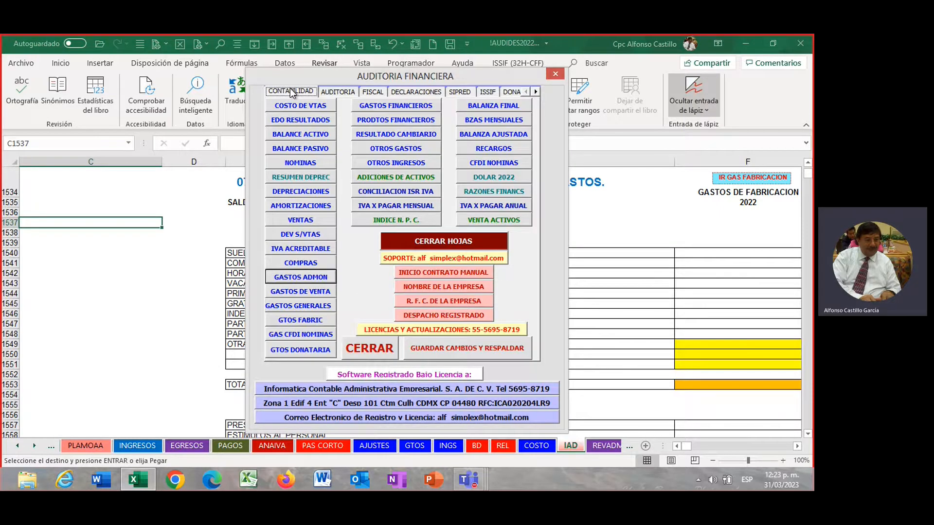
{"action": "left_click", "coordinate": [318, 279]}
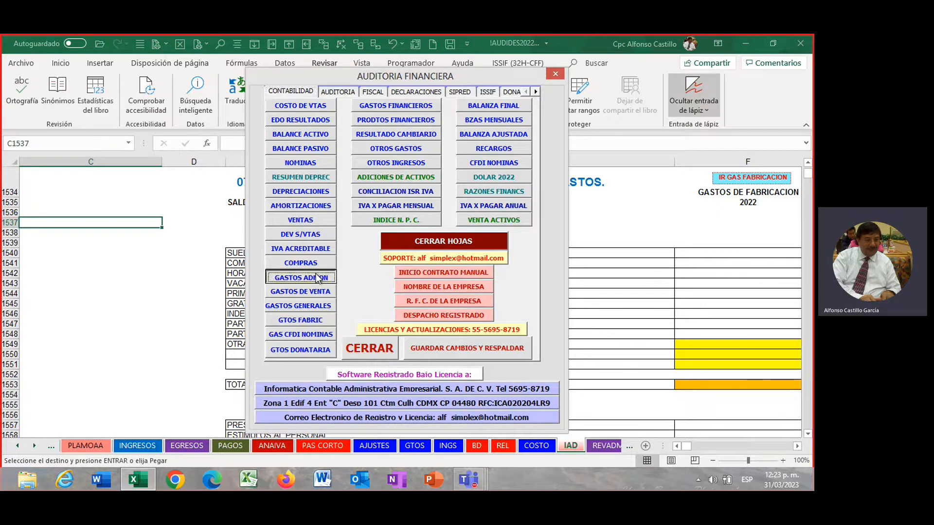
{"action": "left_click", "coordinate": [401, 297]}
Examine the payroll concepts in the administration expense summary, from Sueldos y Salarios to the Aguinaldo and Comisiones rows.
{"action": "scroll", "coordinate": [374, 324], "scroll_direction": "down", "scroll_amount": 6}
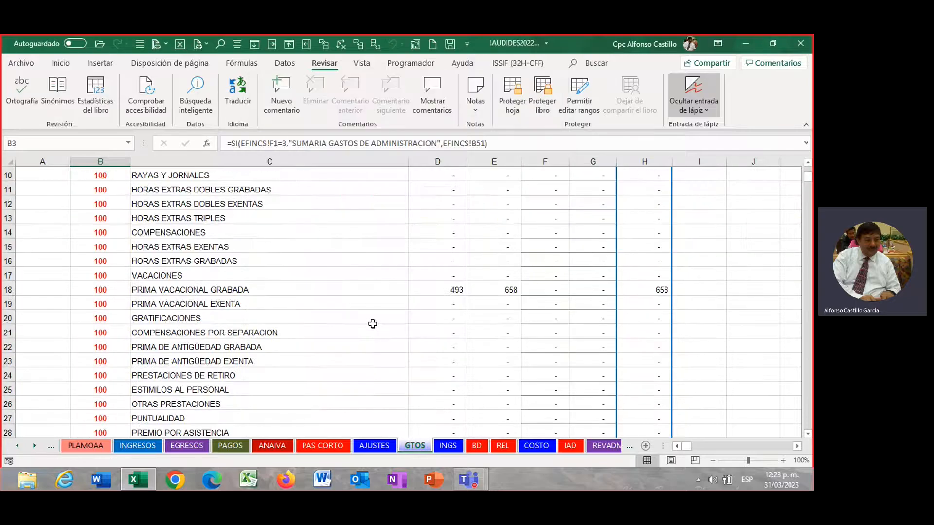
{"action": "scroll", "coordinate": [373, 324], "scroll_direction": "up", "scroll_amount": 5}
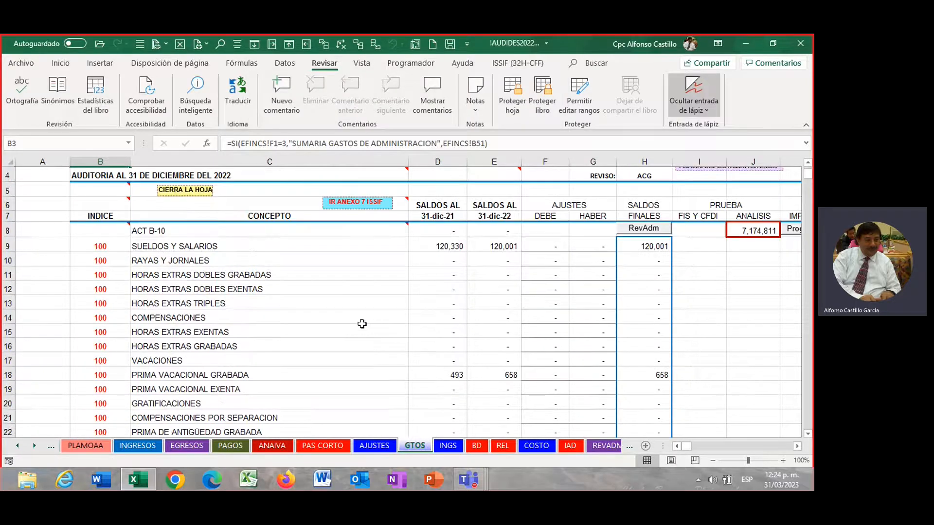
{"action": "left_click_drag", "start_coordinate": [149, 246], "coordinate": [570, 358]}
{"action": "scroll", "coordinate": [541, 335], "scroll_direction": "down", "scroll_amount": 14}
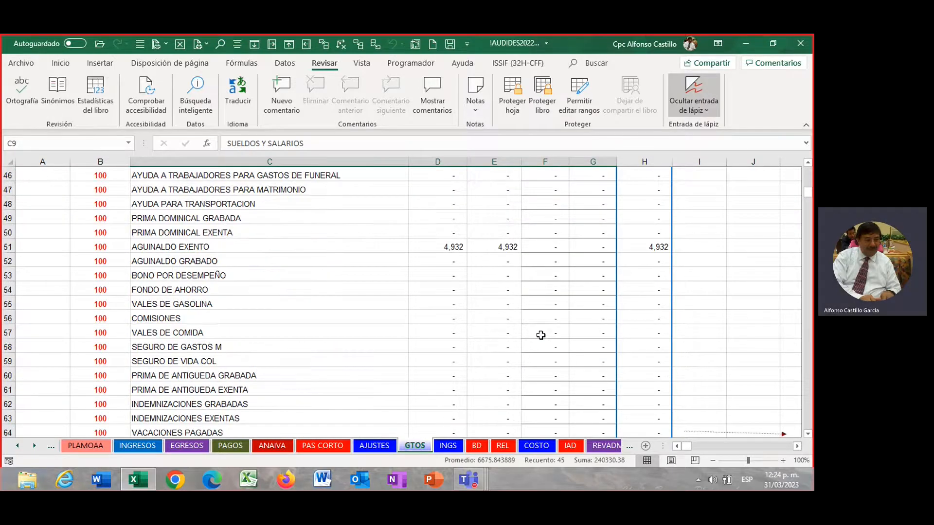
{"action": "scroll", "coordinate": [541, 336], "scroll_direction": "up", "scroll_amount": 2}
{"action": "scroll", "coordinate": [541, 335], "scroll_direction": "down", "scroll_amount": 3}
{"action": "left_click_drag", "start_coordinate": [424, 208], "coordinate": [554, 278]}
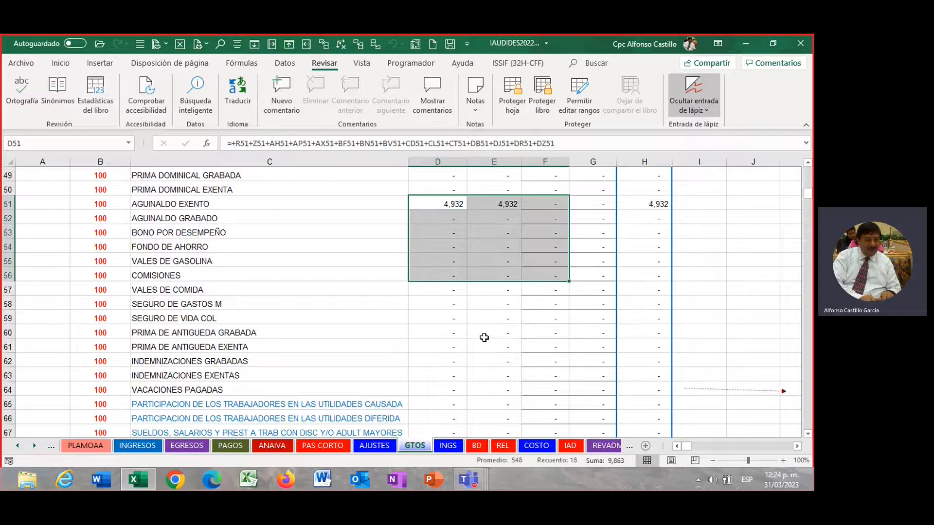
Examine the rows from Asimilados a Salarios through social security, fees and rent to depreciation, including their D and E balances.
{"action": "scroll", "coordinate": [484, 337], "scroll_direction": "down", "scroll_amount": 9}
{"action": "scroll", "coordinate": [484, 336], "scroll_direction": "up", "scroll_amount": 3}
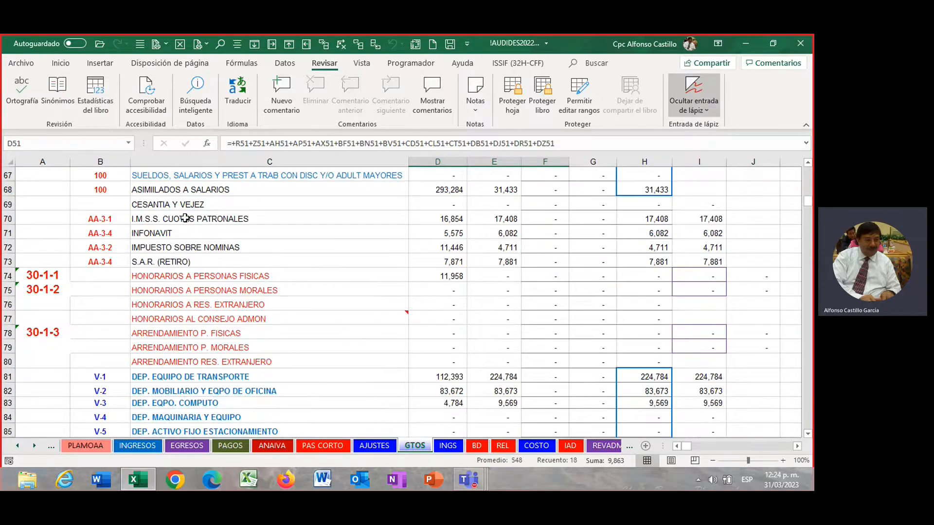
{"action": "left_click_drag", "start_coordinate": [135, 194], "coordinate": [701, 392]}
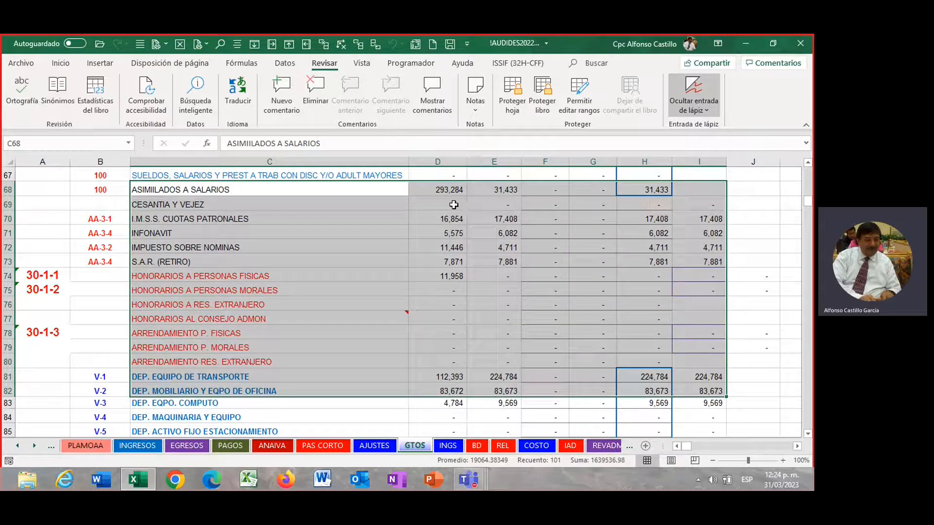
{"action": "left_click_drag", "start_coordinate": [454, 202], "coordinate": [499, 385]}
Compare the S/Auxiliares and S/Bza totals in D164:E165 and look over the concepts above them.
{"action": "scroll", "coordinate": [500, 385], "scroll_direction": "down", "scroll_amount": 20}
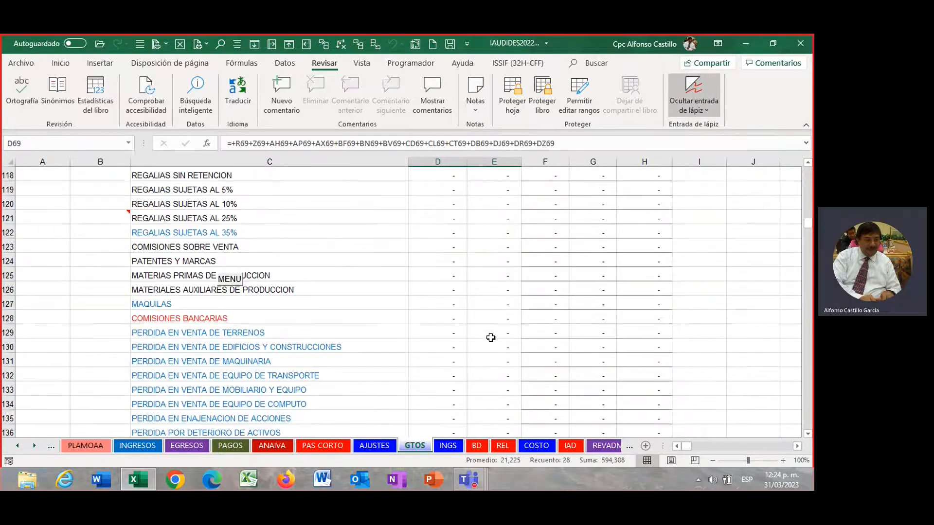
{"action": "scroll", "coordinate": [490, 338], "scroll_direction": "down", "scroll_amount": 4}
{"action": "left_click_drag", "start_coordinate": [452, 266], "coordinate": [499, 274]}
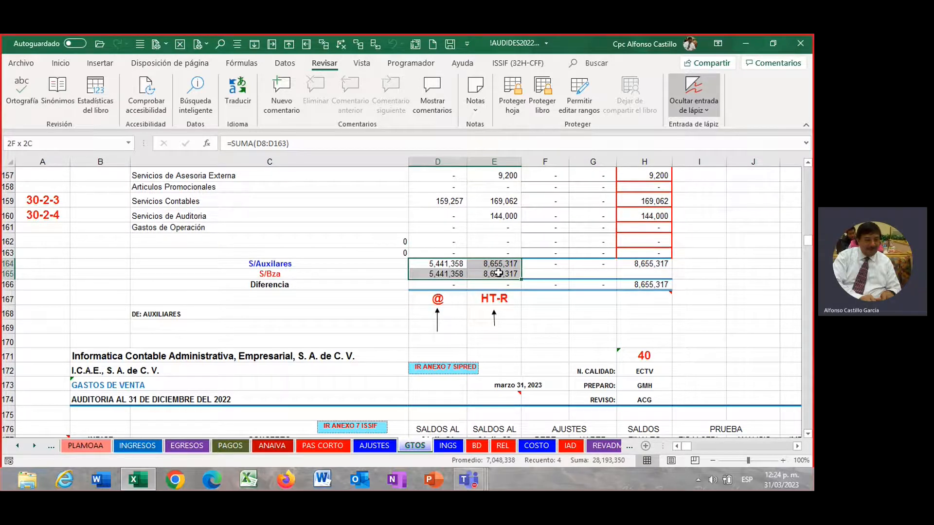
{"action": "left_click_drag", "start_coordinate": [499, 273], "coordinate": [498, 273]}
{"action": "scroll", "coordinate": [496, 225], "scroll_direction": "up", "scroll_amount": 15}
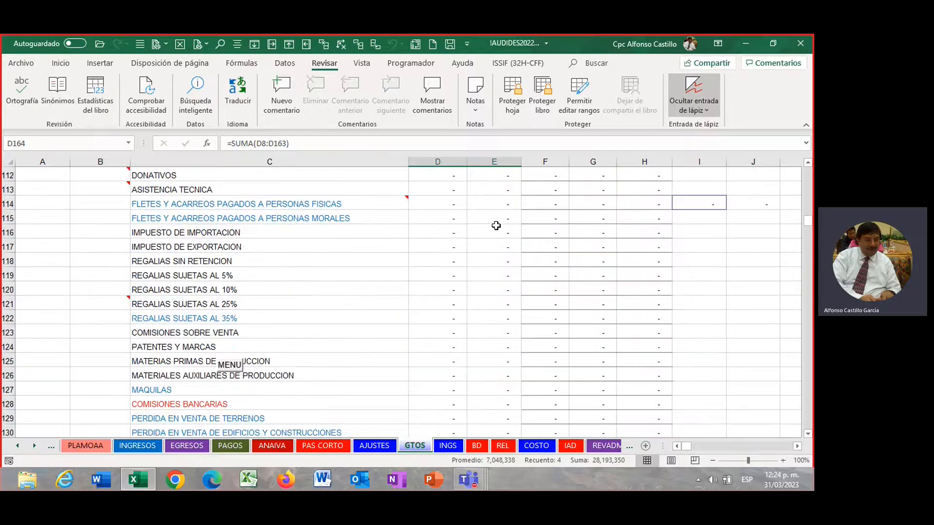
Examine the administration expense concepts in column C from Honorarios a Res. Extranjero down to the non-deductible expenses.
{"action": "scroll", "coordinate": [496, 225], "scroll_direction": "up", "scroll_amount": 12}
{"action": "left_click_drag", "start_coordinate": [210, 181], "coordinate": [221, 432]}
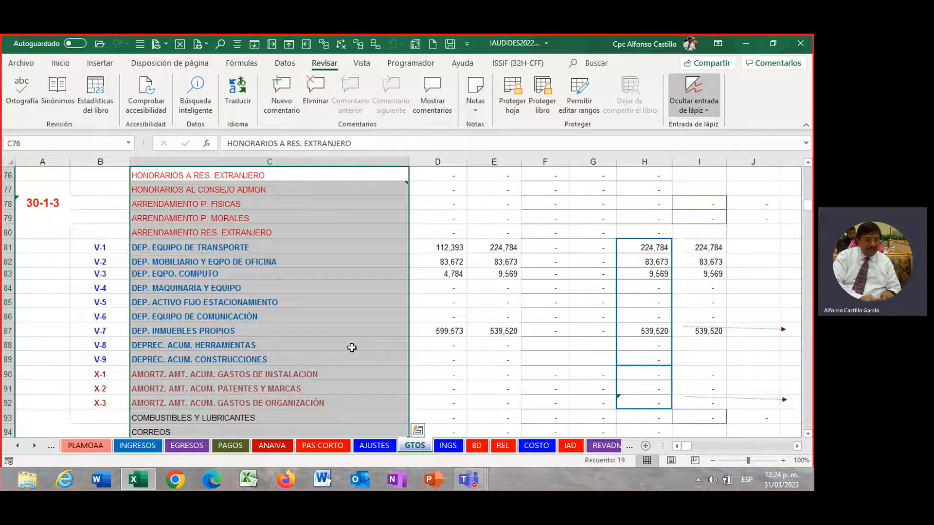
{"action": "scroll", "coordinate": [351, 347], "scroll_direction": "down", "scroll_amount": 20}
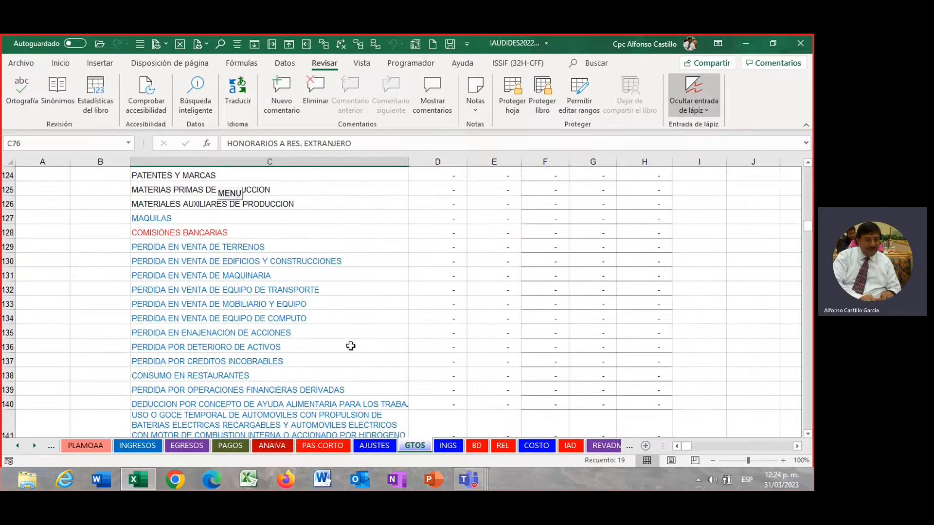
{"action": "scroll", "coordinate": [351, 346], "scroll_direction": "down", "scroll_amount": 4}
{"action": "scroll", "coordinate": [351, 344], "scroll_direction": "up", "scroll_amount": 2}
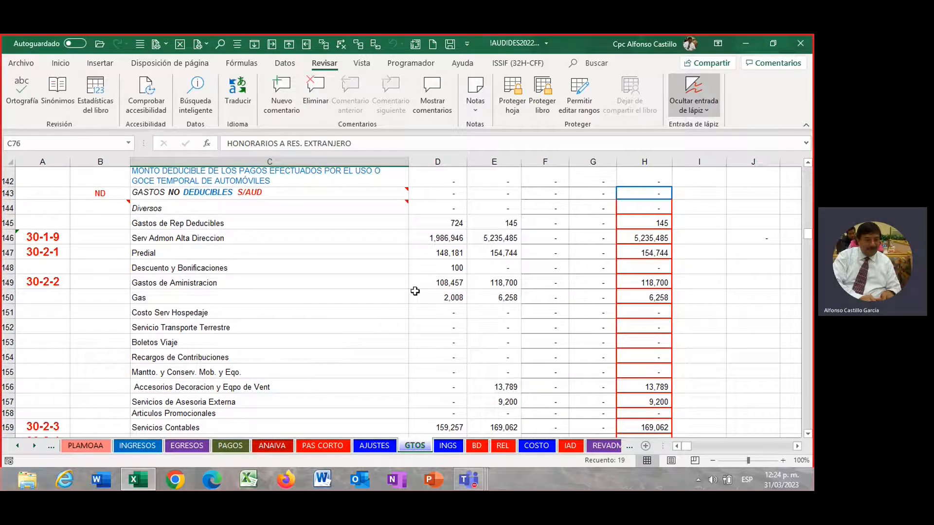
Examine the additional expense rows from Gastos de Rep Deducibles to Gastos de Operación, including their D and E balances.
{"action": "left_click_drag", "start_coordinate": [165, 227], "coordinate": [652, 428]}
{"action": "scroll", "coordinate": [599, 394], "scroll_direction": "down", "scroll_amount": 3}
{"action": "scroll", "coordinate": [554, 313], "scroll_direction": "up", "scroll_amount": 2}
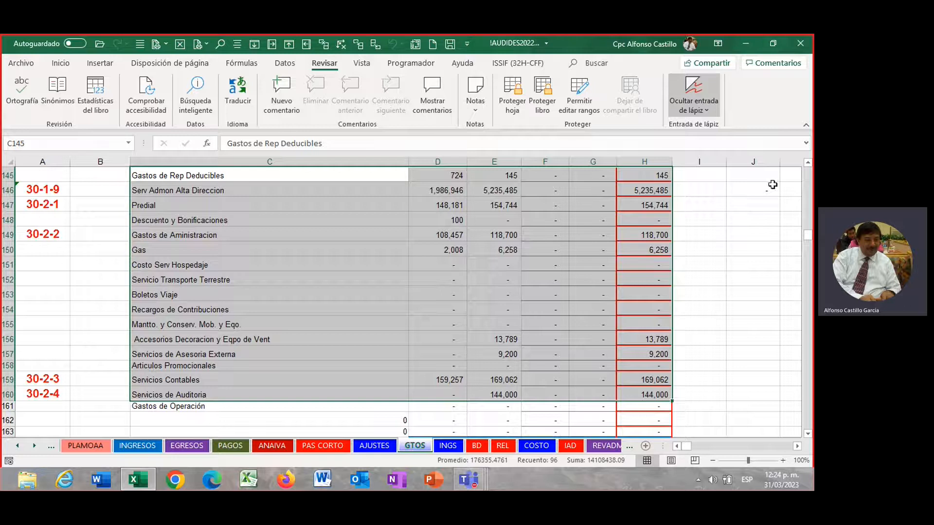
{"action": "left_click_drag", "start_coordinate": [157, 173], "coordinate": [151, 407]}
{"action": "left_click_drag", "start_coordinate": [437, 174], "coordinate": [506, 406]}
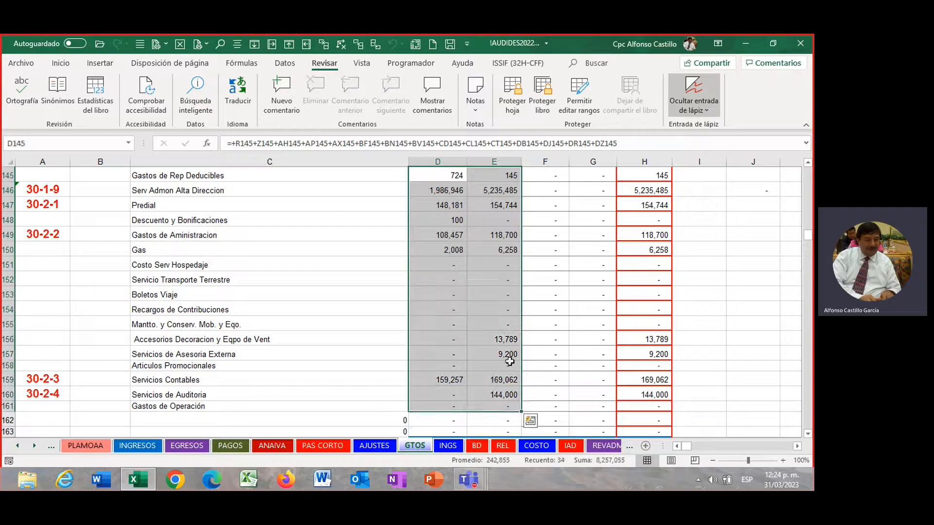
{"action": "left_click", "coordinate": [246, 236]}
{"action": "scroll", "coordinate": [535, 277], "scroll_direction": "down", "scroll_amount": 6}
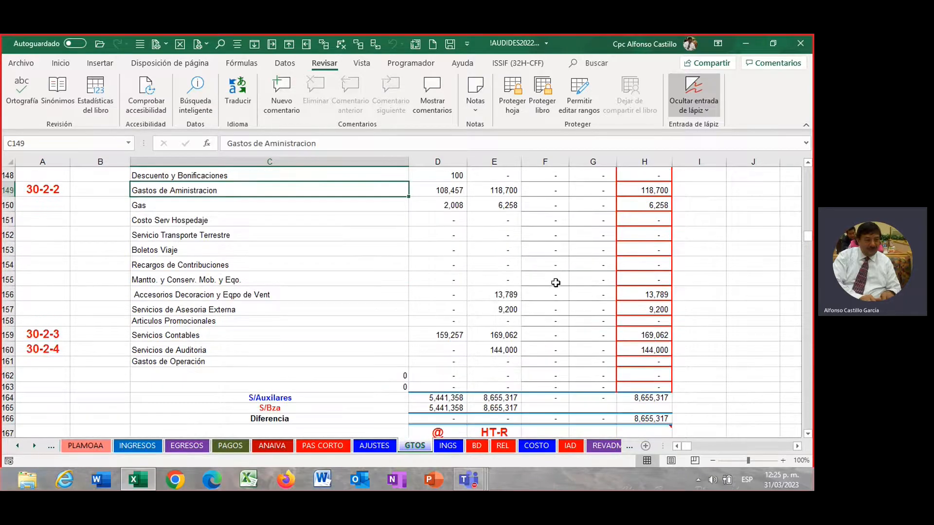
Look back over the administration expense summary between the S/Auxiliares totals and the social security, fees and rent rows.
{"action": "scroll", "coordinate": [517, 286], "scroll_direction": "up", "scroll_amount": 4}
{"action": "scroll", "coordinate": [459, 282], "scroll_direction": "up", "scroll_amount": 8}
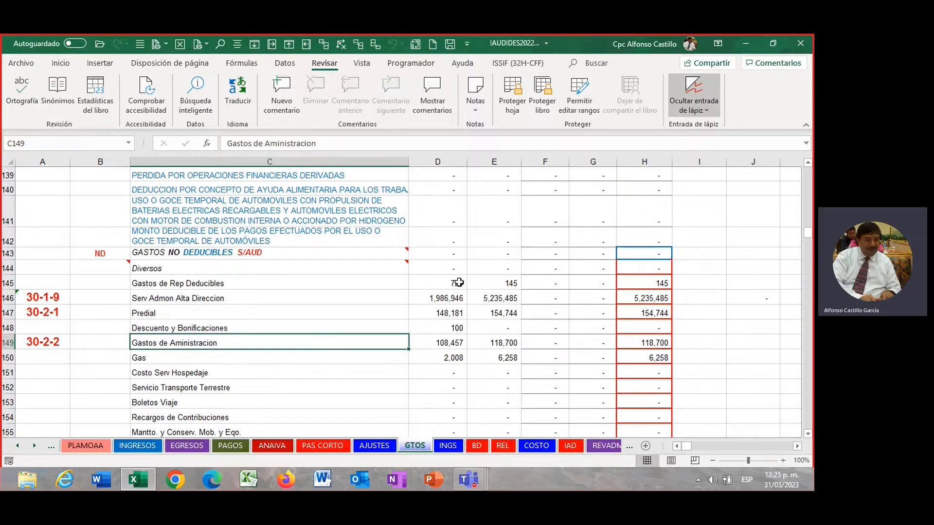
{"action": "scroll", "coordinate": [459, 282], "scroll_direction": "down", "scroll_amount": 6}
{"action": "scroll", "coordinate": [459, 282], "scroll_direction": "down", "scroll_amount": 1}
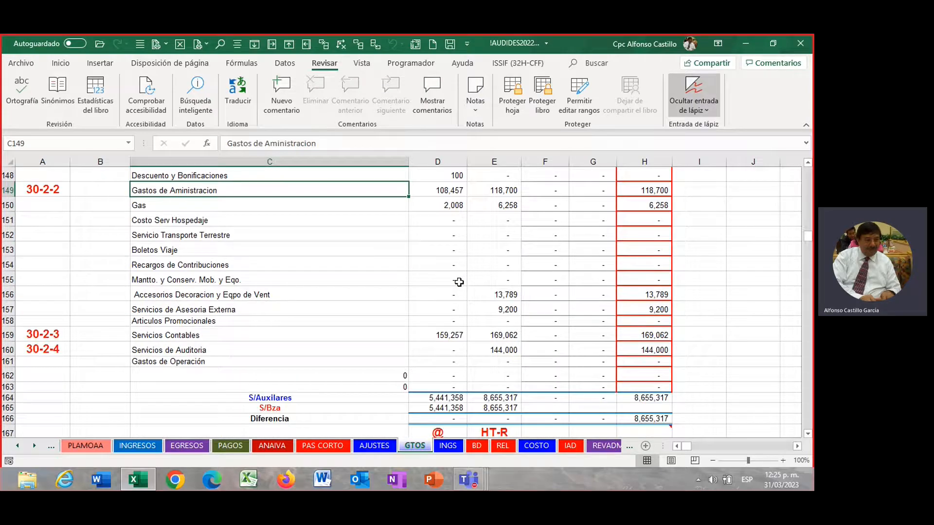
{"action": "scroll", "coordinate": [458, 282], "scroll_direction": "down", "scroll_amount": 1}
{"action": "scroll", "coordinate": [459, 282], "scroll_direction": "up", "scroll_amount": 12}
{"action": "scroll", "coordinate": [459, 282], "scroll_direction": "up", "scroll_amount": 16}
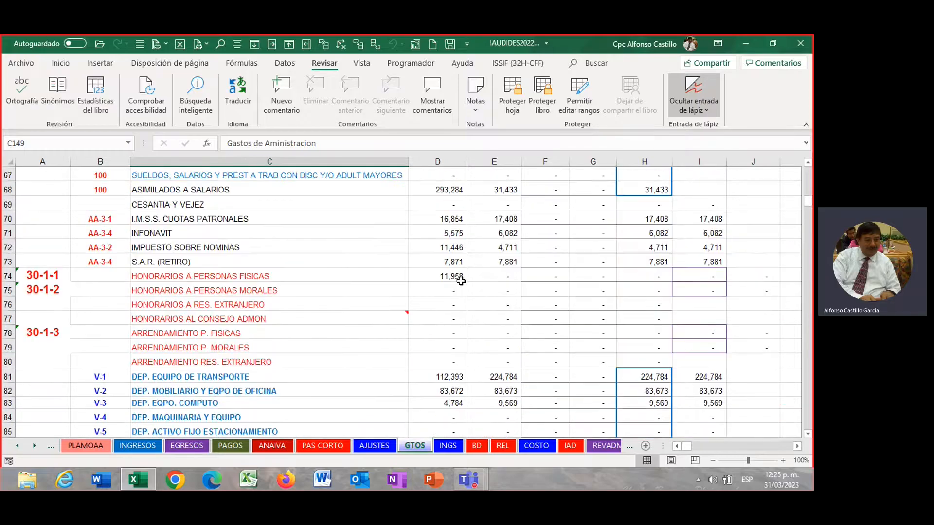
{"action": "scroll", "coordinate": [461, 281], "scroll_direction": "down", "scroll_amount": 20}
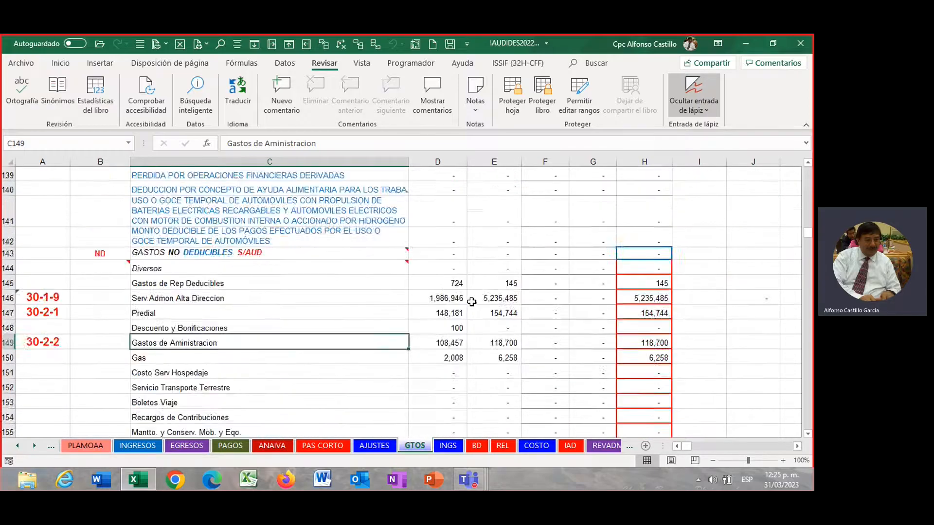
Examine the Gastos de Venta summary from its heading through the payroll and general concepts to its last rows.
{"action": "scroll", "coordinate": [471, 302], "scroll_direction": "down", "scroll_amount": 6}
{"action": "scroll", "coordinate": [471, 302], "scroll_direction": "down", "scroll_amount": 3}
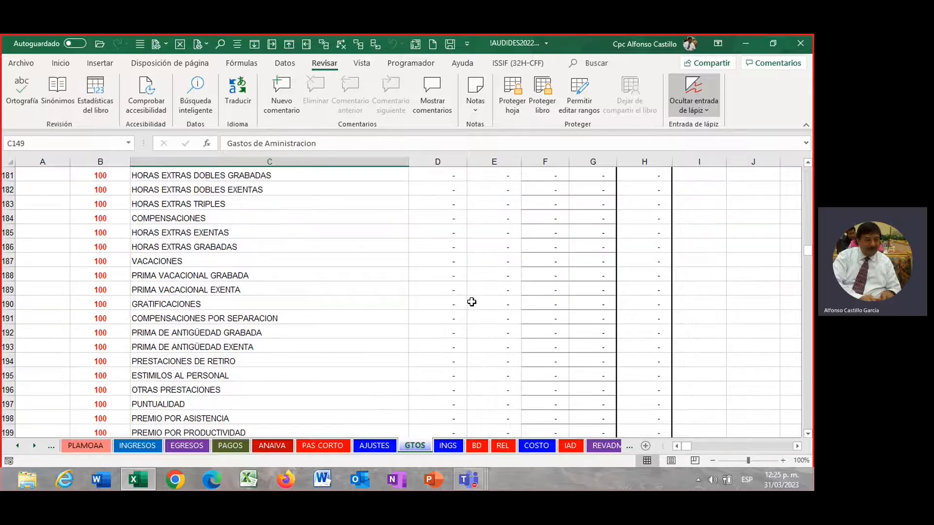
{"action": "scroll", "coordinate": [471, 302], "scroll_direction": "up", "scroll_amount": 5}
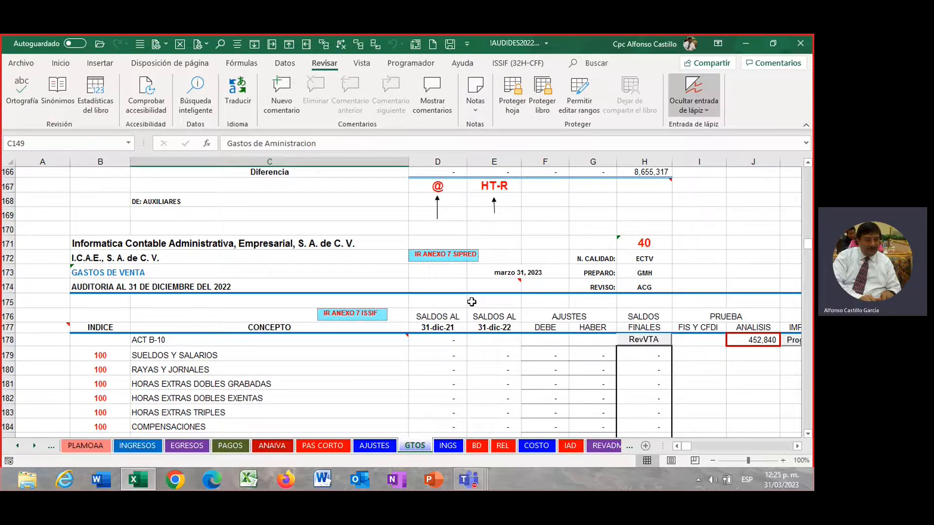
{"action": "scroll", "coordinate": [472, 301], "scroll_direction": "down", "scroll_amount": 16}
{"action": "scroll", "coordinate": [472, 302], "scroll_direction": "down", "scroll_amount": 20}
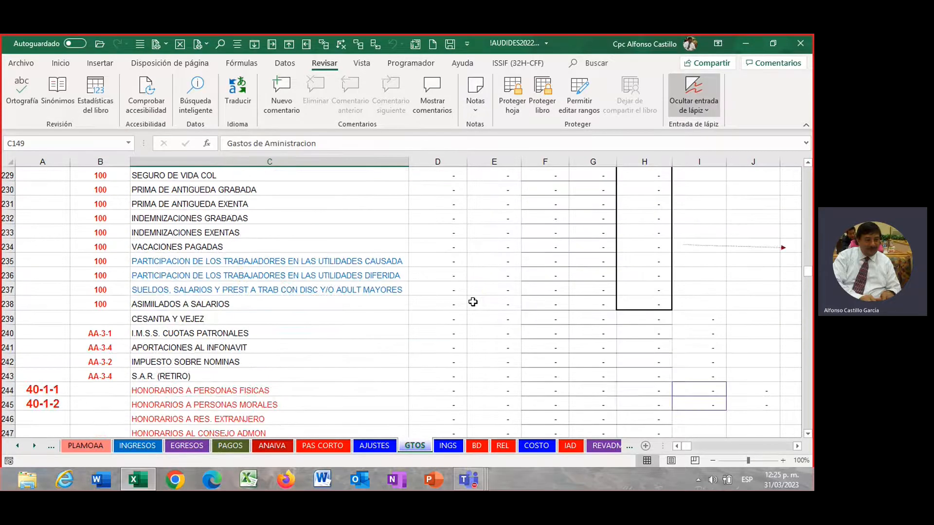
{"action": "scroll", "coordinate": [473, 302], "scroll_direction": "up", "scroll_amount": 4}
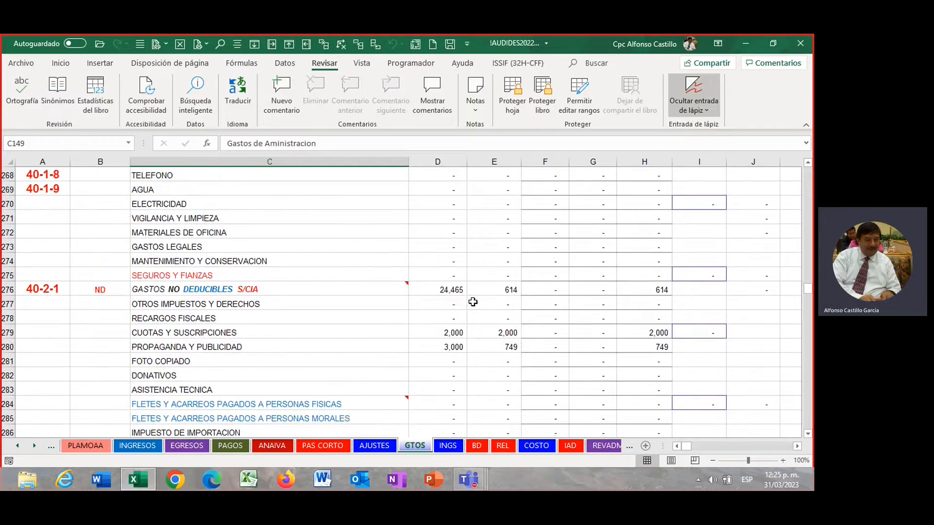
{"action": "scroll", "coordinate": [546, 279], "scroll_direction": "down", "scroll_amount": 15}
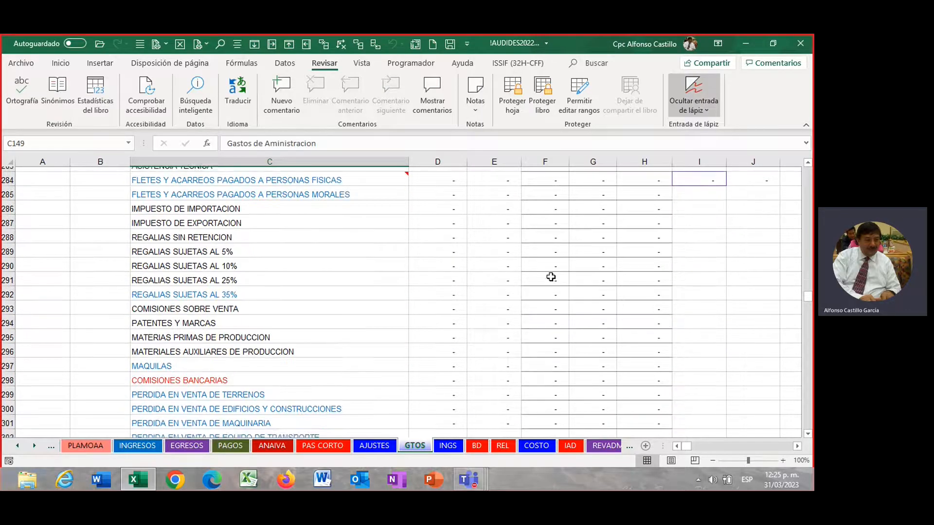
{"action": "left_click_drag", "start_coordinate": [316, 201], "coordinate": [589, 372]}
{"action": "scroll", "coordinate": [538, 335], "scroll_direction": "down", "scroll_amount": 6}
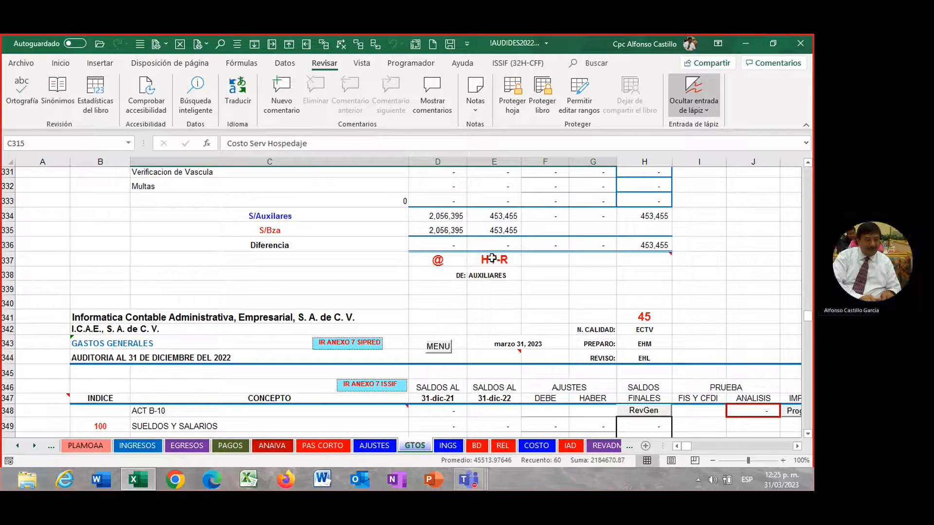
Compare the S/Auxiliares and S/Bza totals of Gastos de Venta in D334:E335 and look over the concepts above them.
{"action": "left_click_drag", "start_coordinate": [446, 217], "coordinate": [501, 231]}
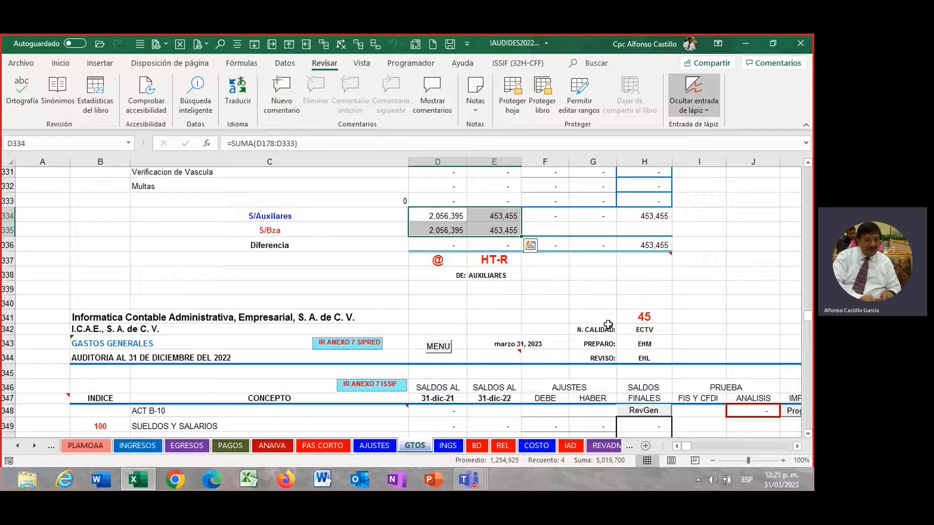
{"action": "left_click", "coordinate": [556, 286]}
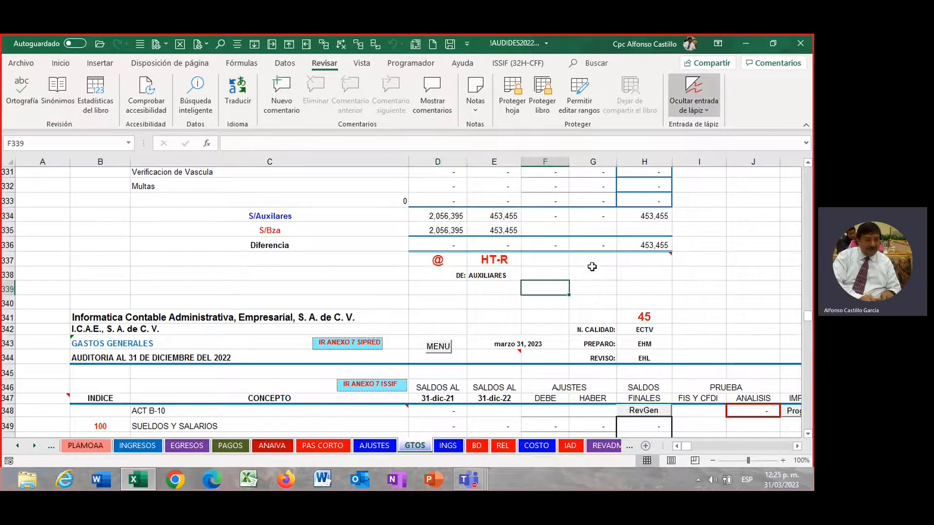
{"action": "scroll", "coordinate": [592, 266], "scroll_direction": "up", "scroll_amount": 4}
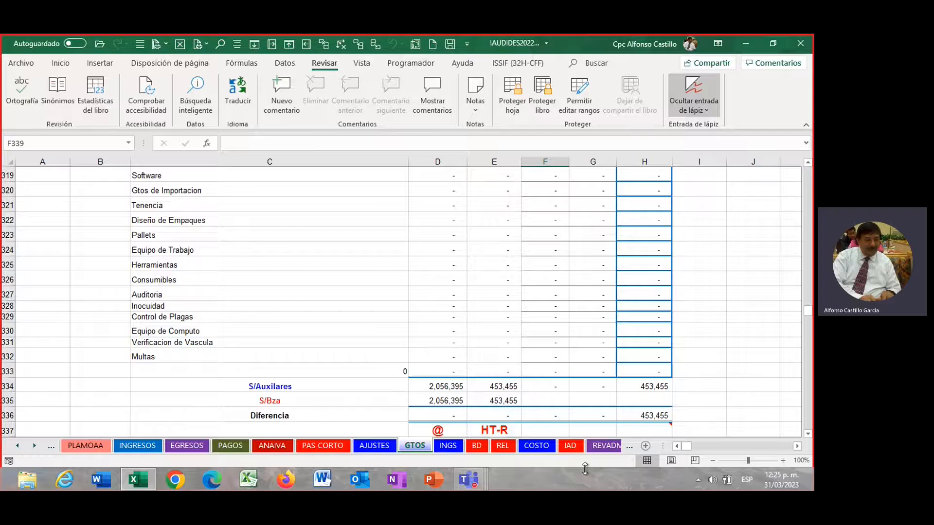
{"action": "left_click", "coordinate": [426, 284]}
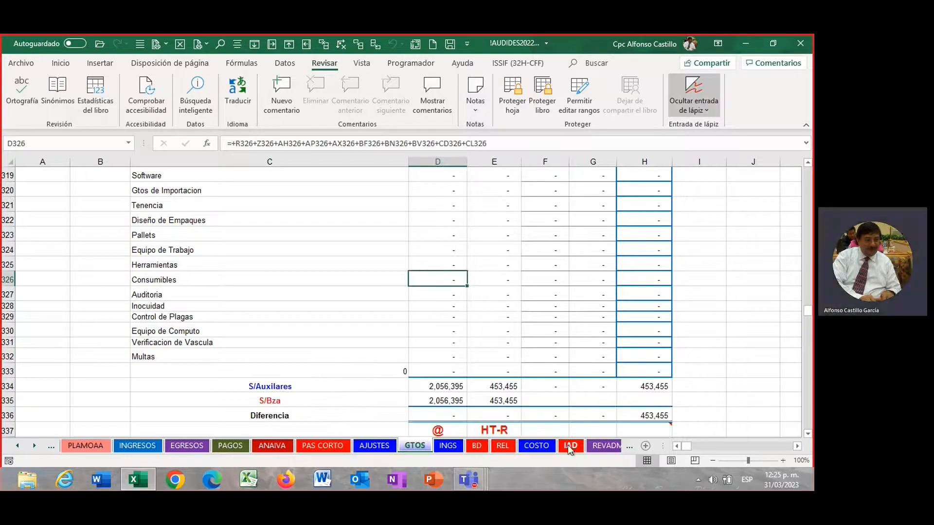
Open annex 07 on the IAD sheet and follow the Prima Vacacional row across to the Gastos de Administración columns.
{"action": "left_click", "coordinate": [570, 446]}
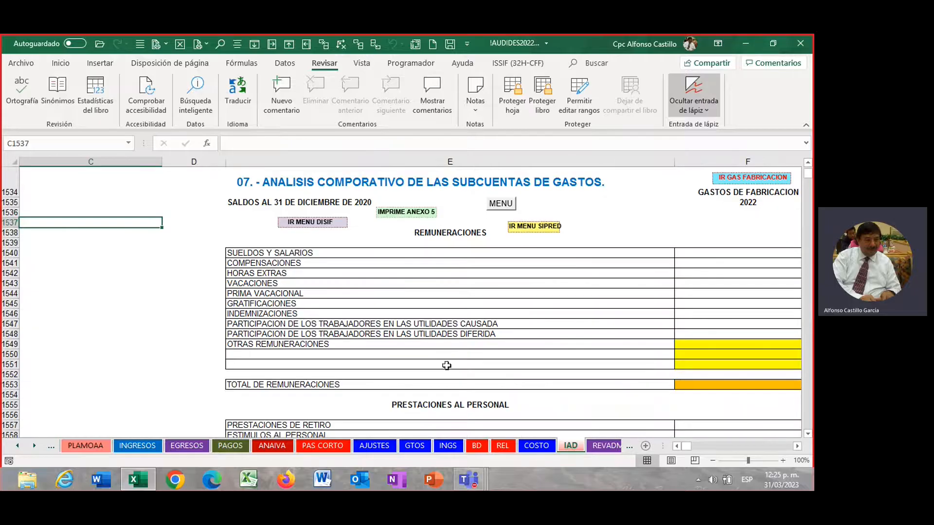
{"action": "left_click", "coordinate": [469, 293]}
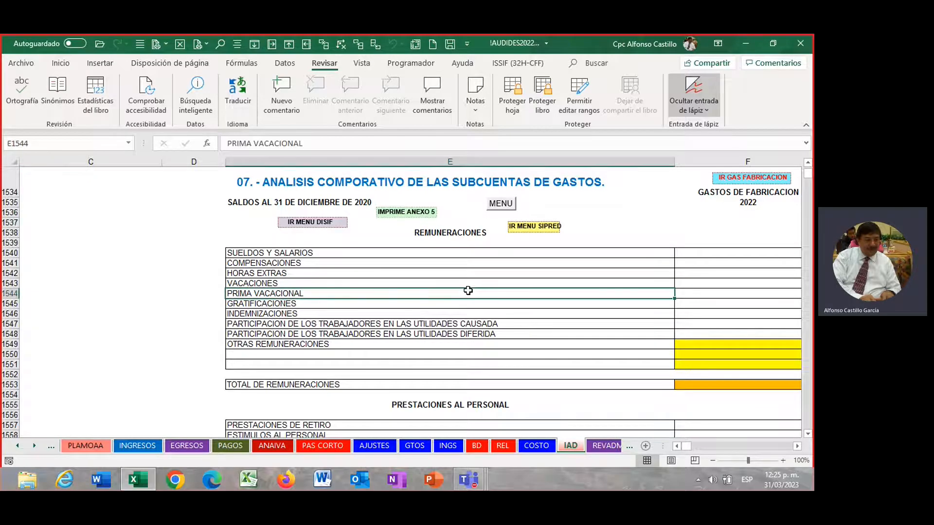
{"action": "key", "text": "Right"}
{"action": "key", "text": "Right"}
{"action": "key", "text": "Right"}
{"action": "key", "text": "Right"}
{"action": "key", "text": "Right"}
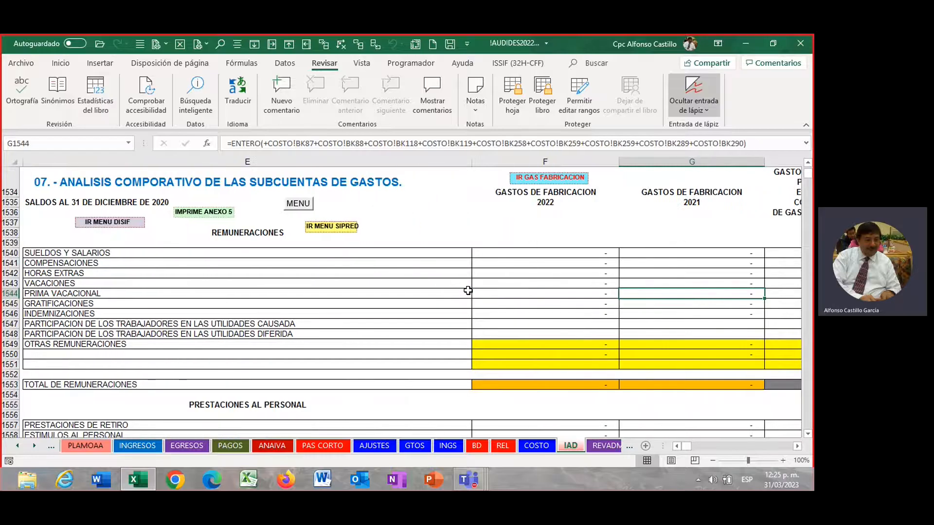
{"action": "key", "text": "Right"}
{"action": "key", "text": "Right"}
{"action": "key", "text": "Right"}
{"action": "key", "text": "Right"}
{"action": "key", "text": "Right"}
{"action": "key", "text": "Right"}
{"action": "key", "text": "Right"}
{"action": "key", "text": "Right"}
{"action": "key", "text": "Right"}
{"action": "key", "text": "Right"}
{"action": "key", "text": "Right"}
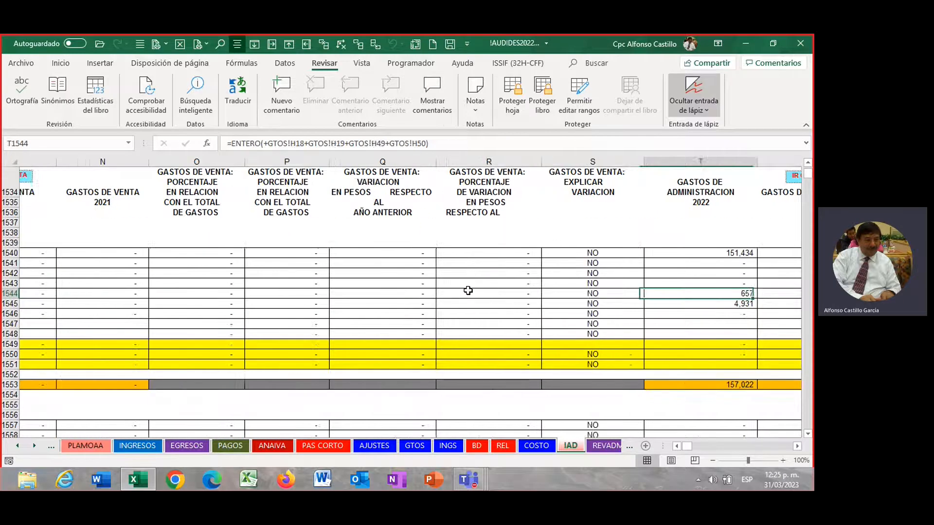
{"action": "key", "text": "Right"}
{"action": "key", "text": "Right"}
{"action": "key", "text": "Right"}
{"action": "key", "text": "Right"}
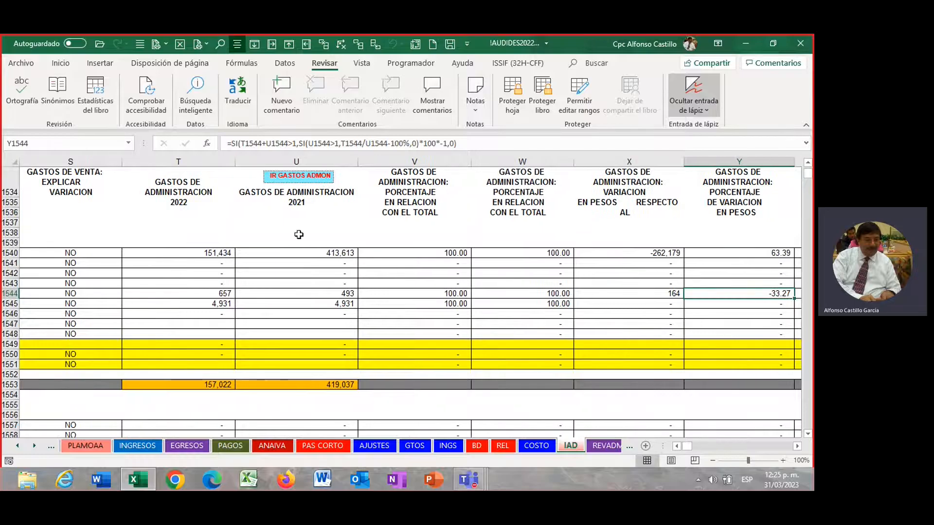
Examine the 2022 and 2021 administration remuneration amounts in T1540:U1545 and the annex 07 sections below them.
{"action": "left_click_drag", "start_coordinate": [207, 252], "coordinate": [317, 306]}
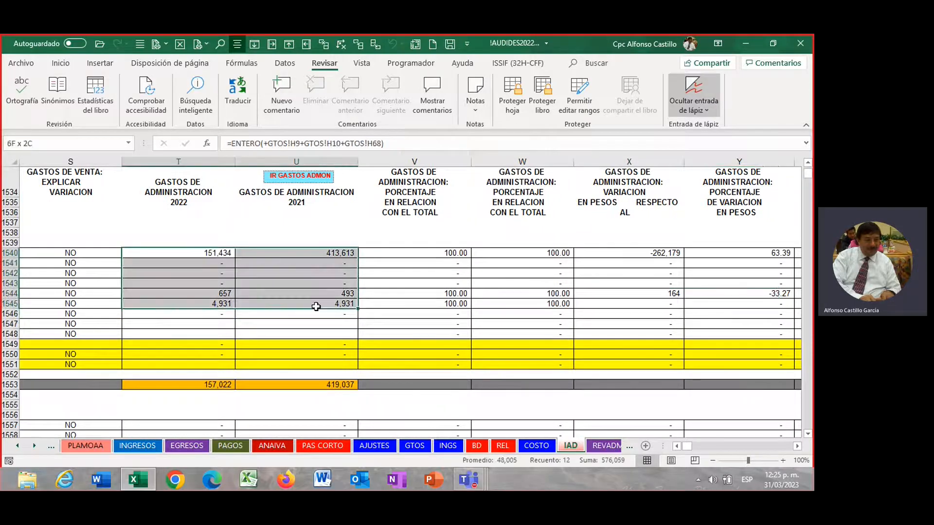
{"action": "scroll", "coordinate": [311, 304], "scroll_direction": "down", "scroll_amount": 8}
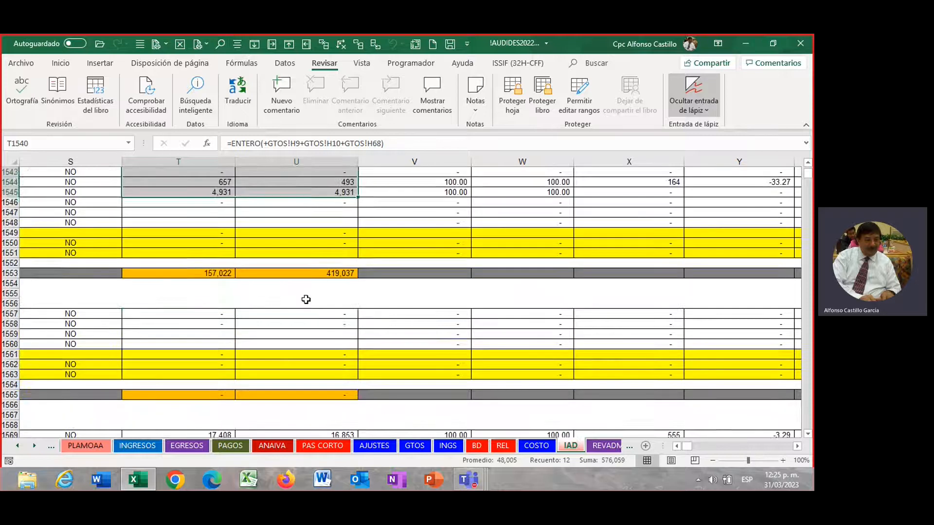
{"action": "scroll", "coordinate": [305, 299], "scroll_direction": "down", "scroll_amount": 1}
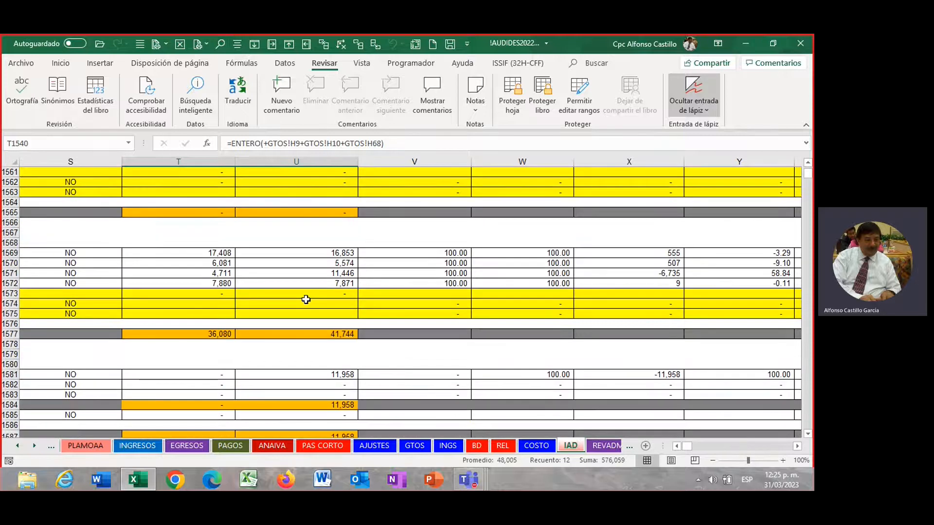
Trace row 1569 back from the administration expense column to its concept label, Cuotas al I.M.S.S.
{"action": "left_click", "coordinate": [213, 250]}
{"action": "key", "text": "Left"}
{"action": "key", "text": "Left"}
{"action": "key", "text": "Left"}
{"action": "key", "text": "Left"}
{"action": "key", "text": "Left"}
{"action": "key", "text": "Left"}
{"action": "key", "text": "Left"}
{"action": "key", "text": "Left"}
{"action": "key", "text": "Left"}
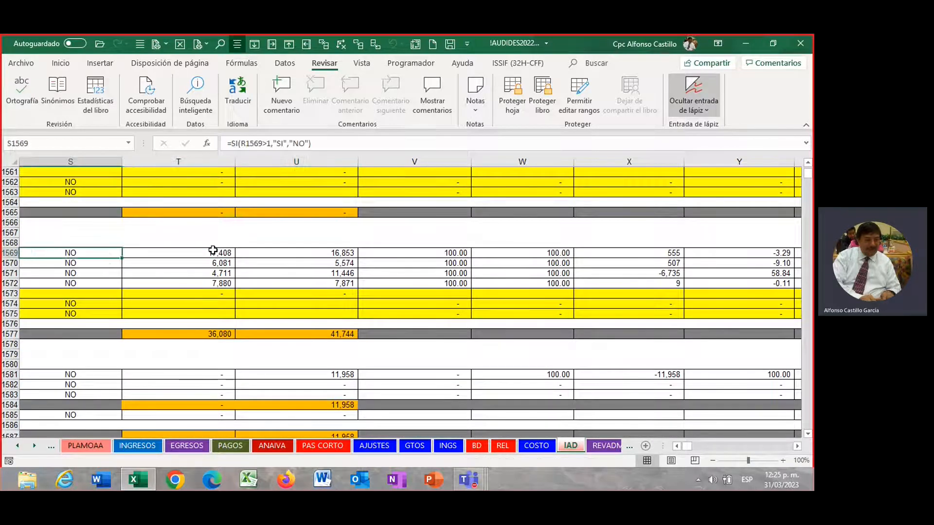
{"action": "key", "text": "Left"}
{"action": "key", "text": "Left"}
{"action": "key", "text": "Left"}
{"action": "key", "text": "Left"}
{"action": "key", "text": "Left"}
{"action": "key", "text": "Left"}
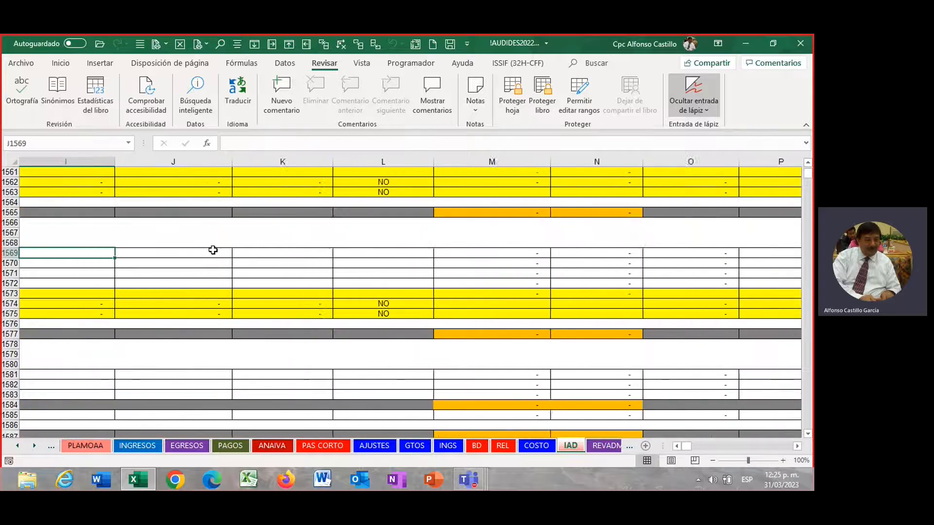
{"action": "key", "text": "Right"}
{"action": "key", "text": "Right"}
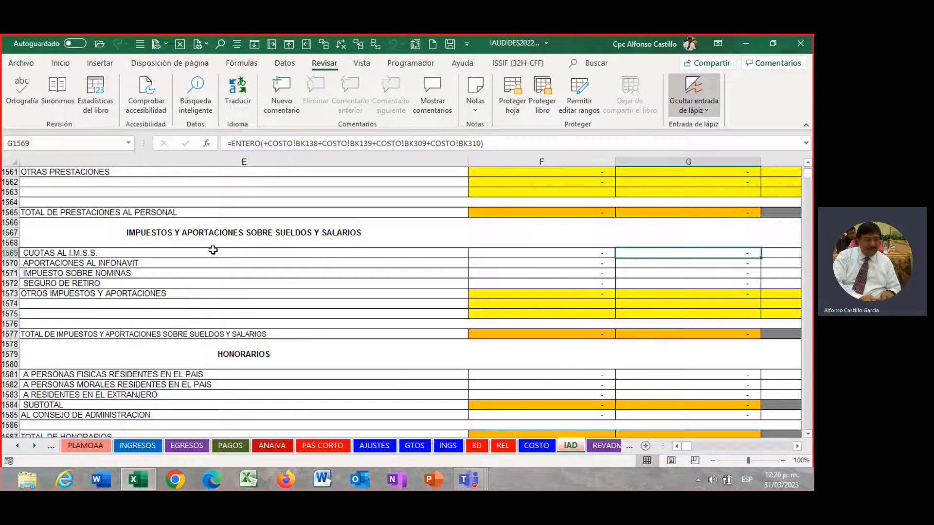
Follow row 1569 back to the administration expense columns and examine the annex 07 amounts below, down to about row 1635.
{"action": "key", "text": "Right"}
{"action": "key", "text": "Right"}
{"action": "key", "text": "Right"}
{"action": "key", "text": "Right"}
{"action": "key", "text": "Right"}
{"action": "key", "text": "Right"}
{"action": "key", "text": "Right"}
{"action": "key", "text": "Right"}
{"action": "key", "text": "Right"}
{"action": "key", "text": "Right"}
{"action": "key", "text": "Right"}
{"action": "key", "text": "Right"}
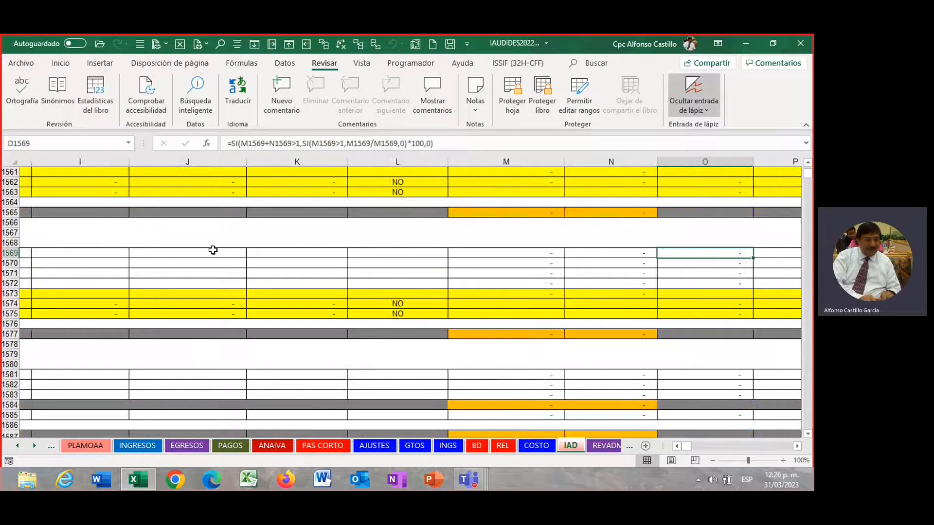
{"action": "key", "text": "Right"}
{"action": "key", "text": "Right"}
{"action": "key", "text": "Right"}
{"action": "key", "text": "Right"}
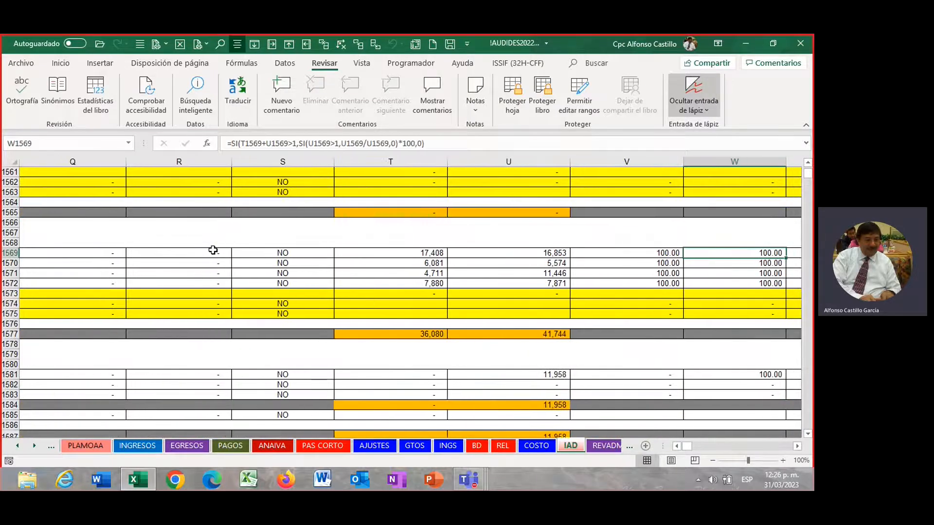
{"action": "scroll", "coordinate": [242, 274], "scroll_direction": "down", "scroll_amount": 14}
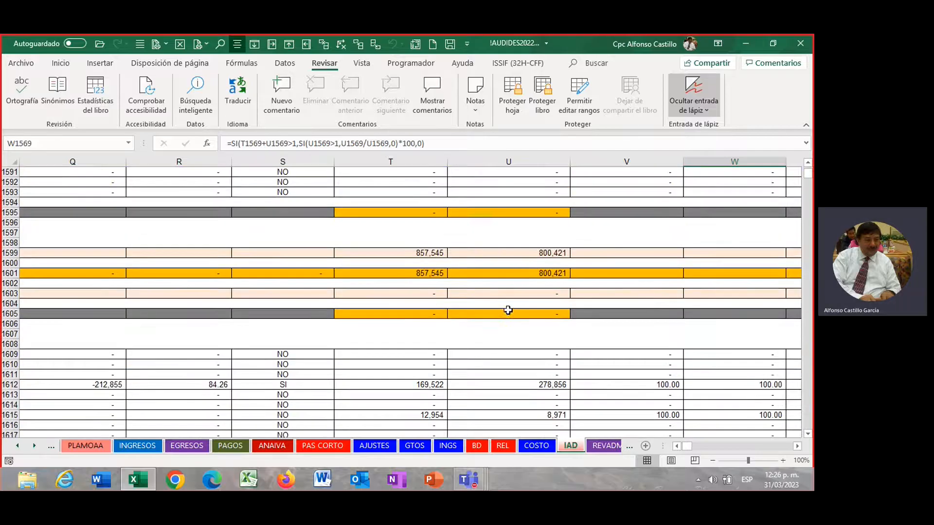
{"action": "scroll", "coordinate": [421, 262], "scroll_direction": "down", "scroll_amount": 2}
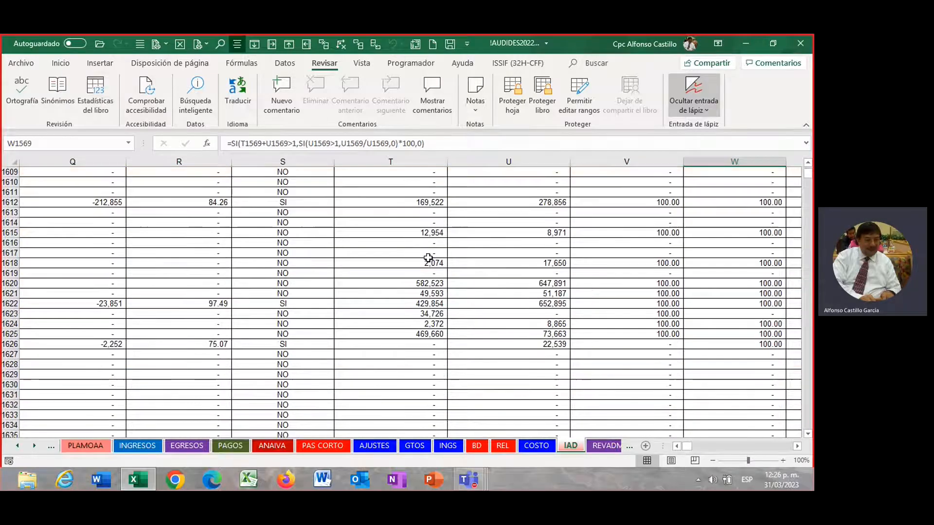
Examine the 2022 and 2021 administration expense amounts in T1611:U1632 and their percentages of the total in V1612:W1625.
{"action": "left_click_drag", "start_coordinate": [417, 195], "coordinate": [527, 400]}
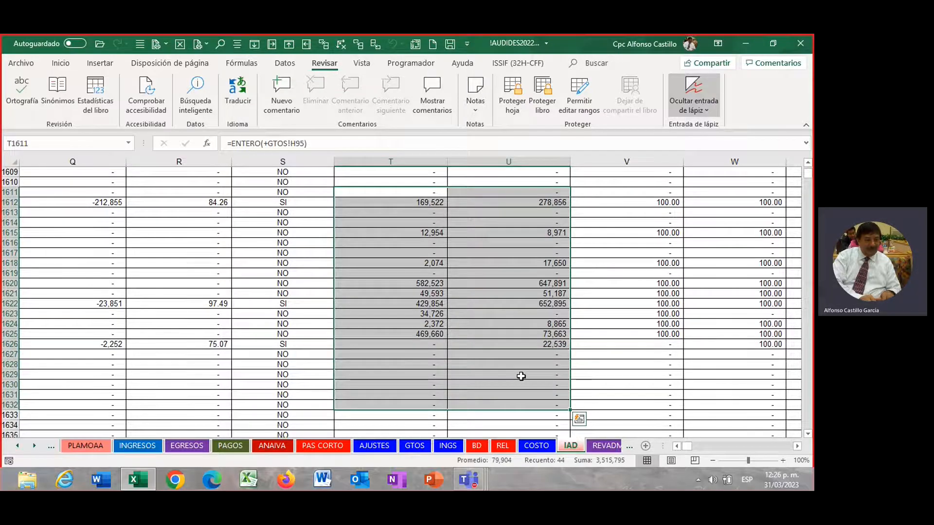
{"action": "left_click_drag", "start_coordinate": [488, 272], "coordinate": [488, 267]}
{"action": "scroll", "coordinate": [484, 318], "scroll_direction": "up", "scroll_amount": 2}
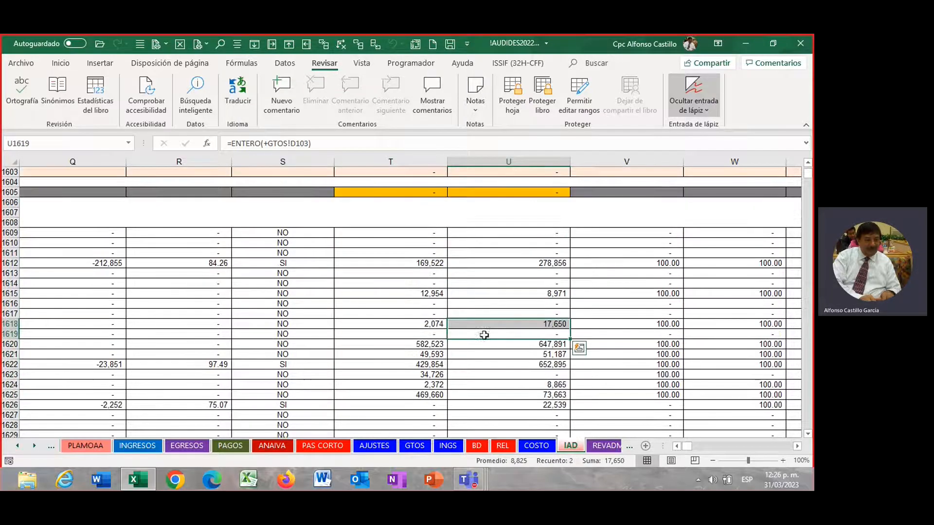
{"action": "left_click", "coordinate": [501, 273]}
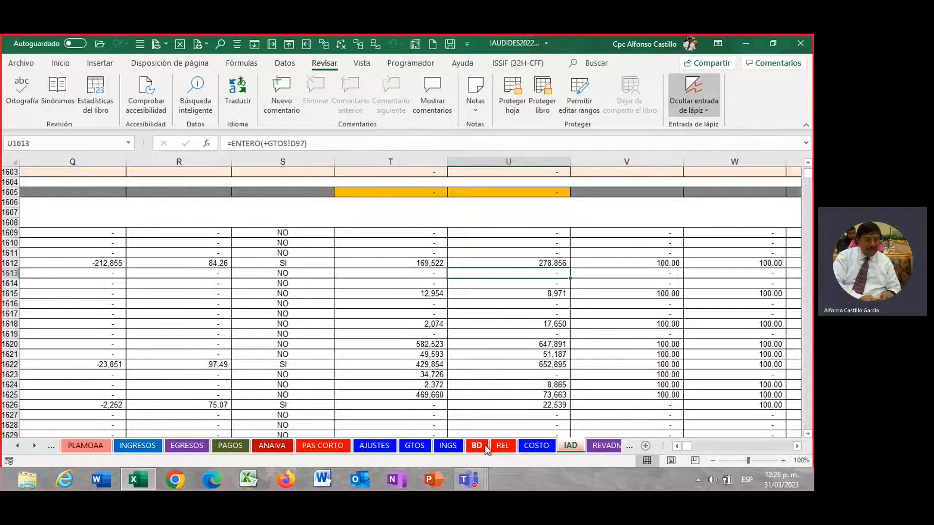
{"action": "left_click", "coordinate": [671, 266]}
{"action": "left_click_drag", "start_coordinate": [672, 269], "coordinate": [712, 395]}
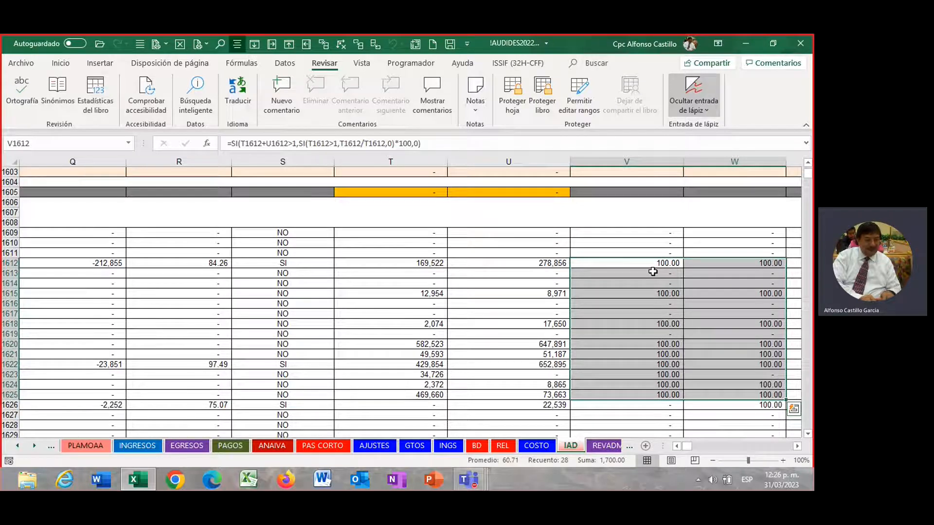
{"action": "left_click", "coordinate": [490, 254]}
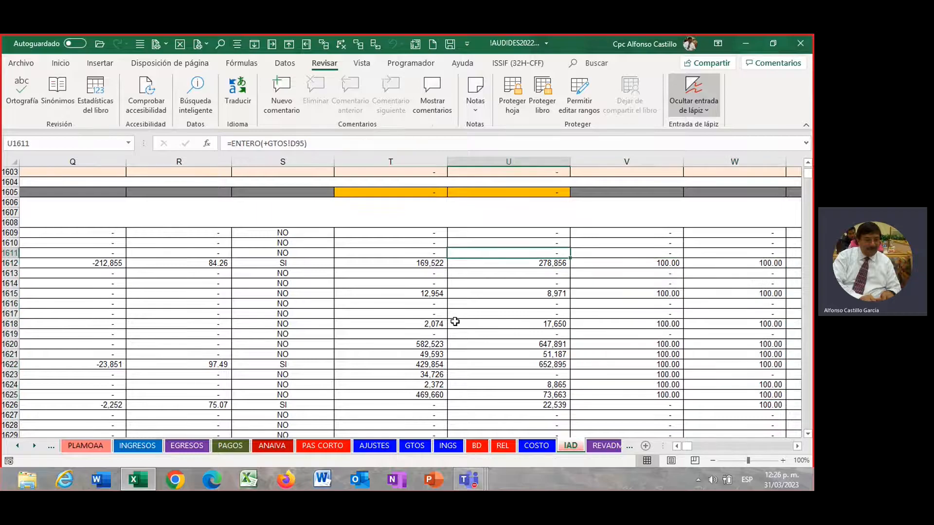
Check the 2021 administration expense cells U1617, U1609 and U1614 for their source references in the GTOS sheet.
{"action": "left_click", "coordinate": [502, 316]}
{"action": "scroll", "coordinate": [501, 315], "scroll_direction": "down", "scroll_amount": 4}
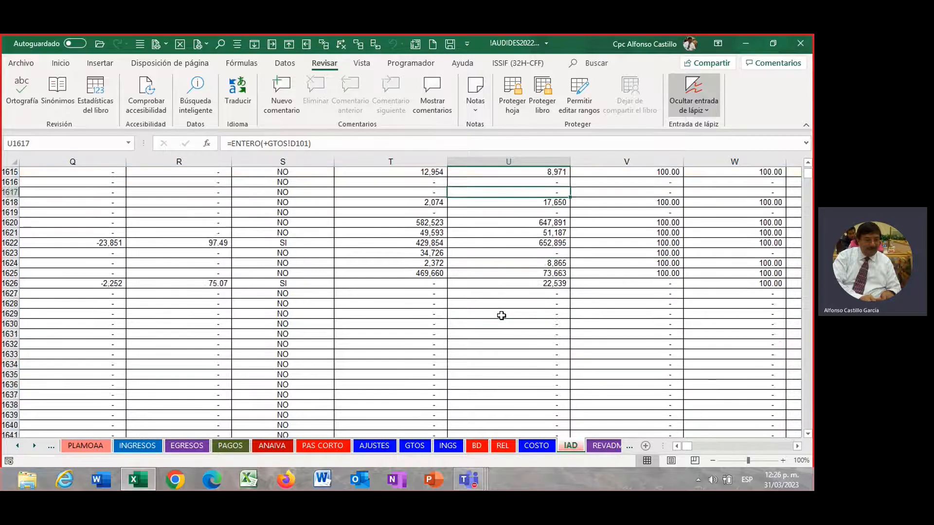
{"action": "scroll", "coordinate": [509, 350], "scroll_direction": "up", "scroll_amount": 3}
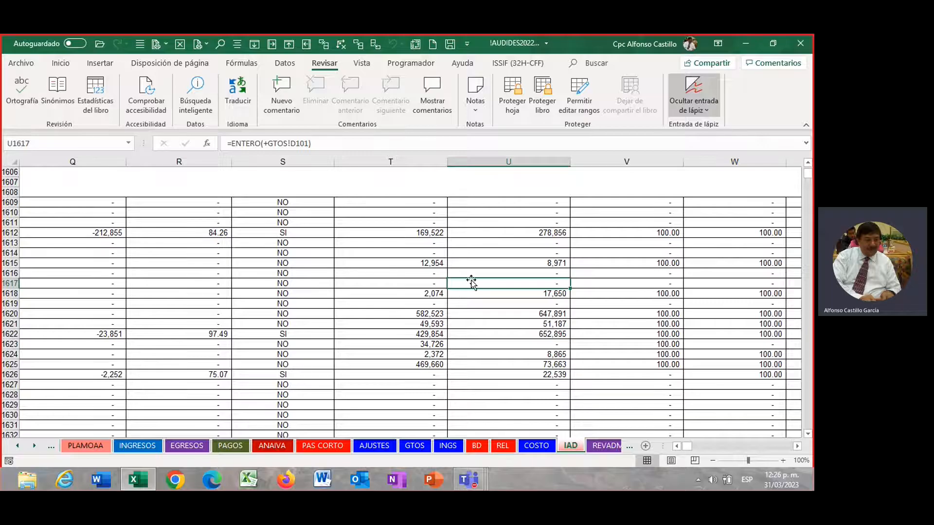
{"action": "scroll", "coordinate": [467, 287], "scroll_direction": "down", "scroll_amount": 3}
{"action": "scroll", "coordinate": [471, 279], "scroll_direction": "up", "scroll_amount": 4}
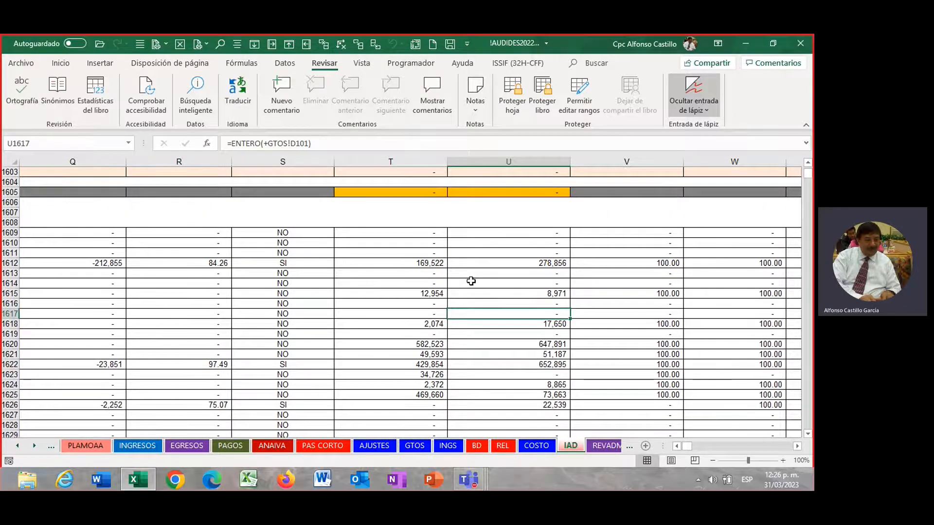
{"action": "left_click", "coordinate": [486, 233]}
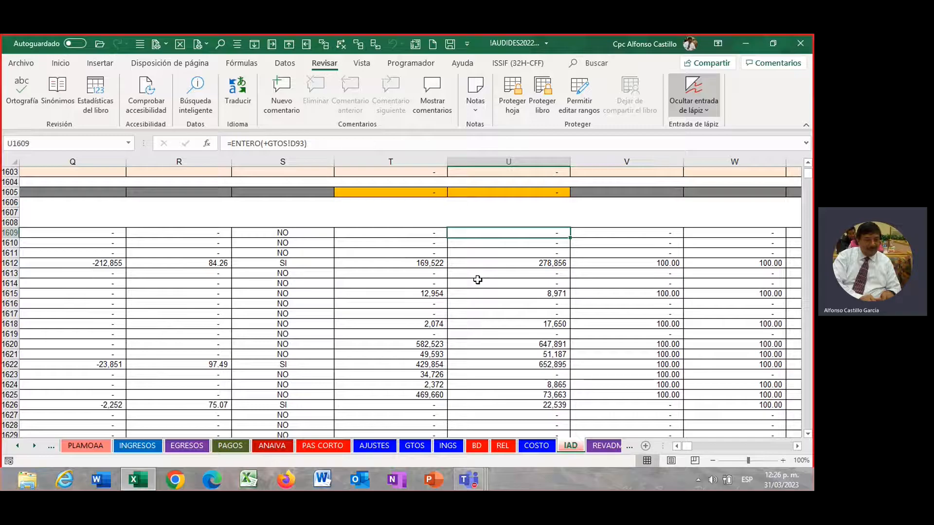
{"action": "left_click", "coordinate": [503, 282]}
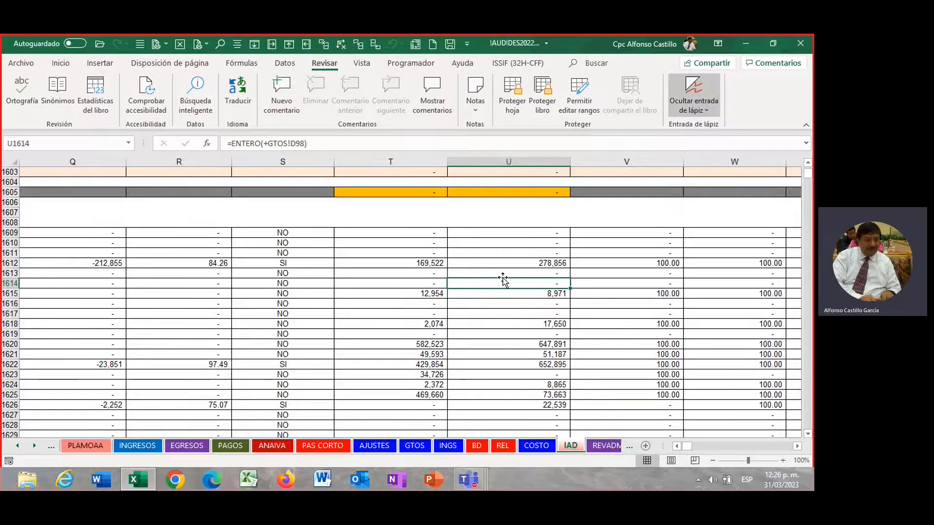
Return to the annex 07 column headings and trace row 1533 back to the annex title and remuneration concepts.
{"action": "scroll", "coordinate": [503, 281], "scroll_direction": "up", "scroll_amount": 11}
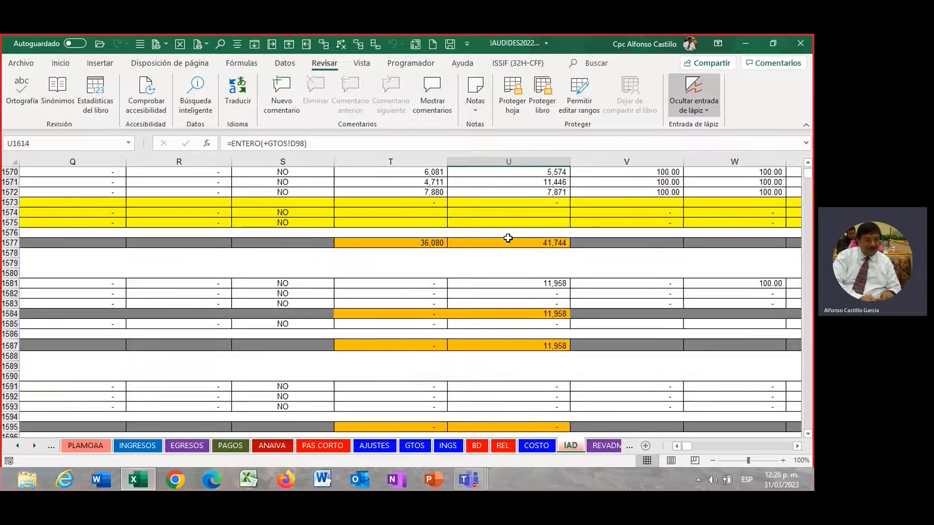
{"action": "scroll", "coordinate": [508, 237], "scroll_direction": "up", "scroll_amount": 12}
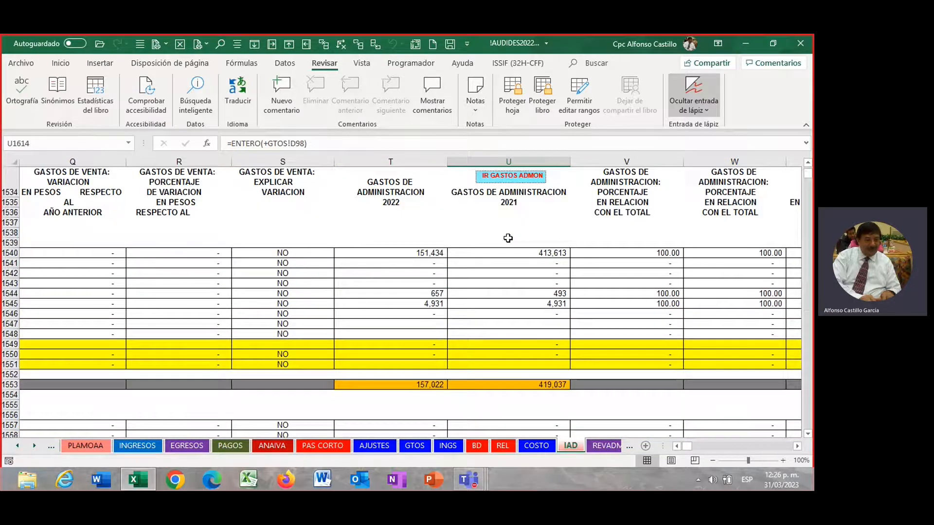
{"action": "scroll", "coordinate": [508, 238], "scroll_direction": "up", "scroll_amount": 4}
{"action": "scroll", "coordinate": [506, 233], "scroll_direction": "down", "scroll_amount": 3}
{"action": "left_click", "coordinate": [484, 191]}
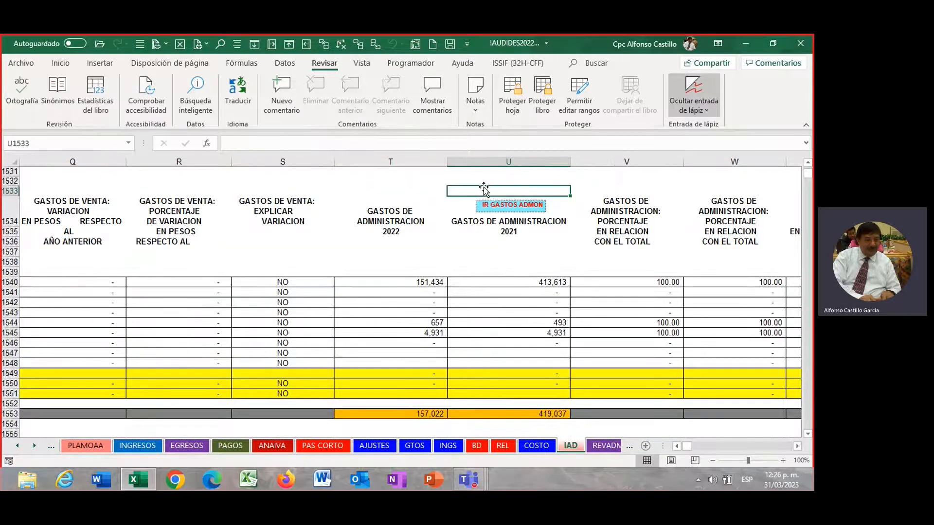
{"action": "key", "text": "Left"}
{"action": "key", "text": "Left"}
{"action": "key", "text": "Left"}
{"action": "key", "text": "Left"}
{"action": "key", "text": "Left"}
{"action": "key", "text": "Left"}
{"action": "key", "text": "Left"}
{"action": "key", "text": "Left"}
{"action": "key", "text": "Left"}
{"action": "key", "text": "Left"}
{"action": "key", "text": "Left"}
{"action": "key", "text": "Left"}
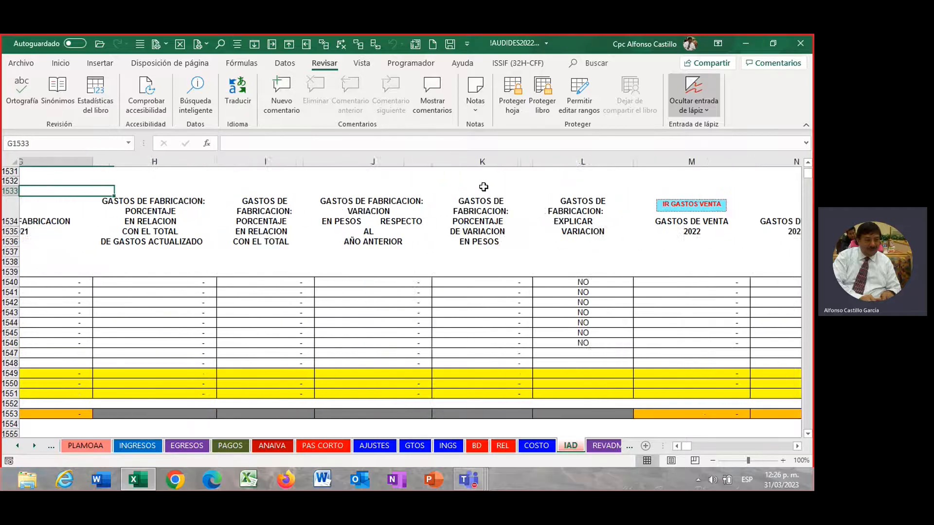
{"action": "key", "text": "Left"}
{"action": "key", "text": "Left"}
{"action": "key", "text": "Left"}
{"action": "key", "text": "Left"}
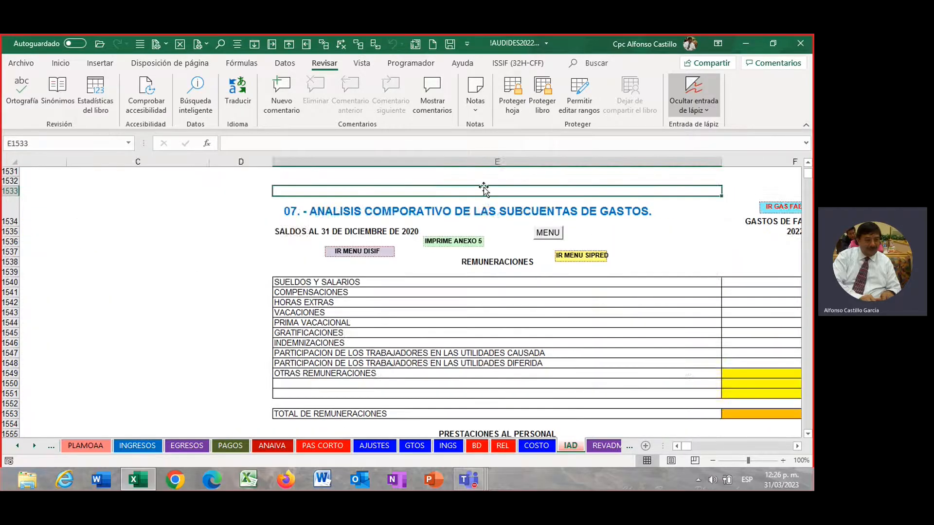
{"action": "scroll", "coordinate": [484, 189], "scroll_direction": "right", "scroll_amount": 3}
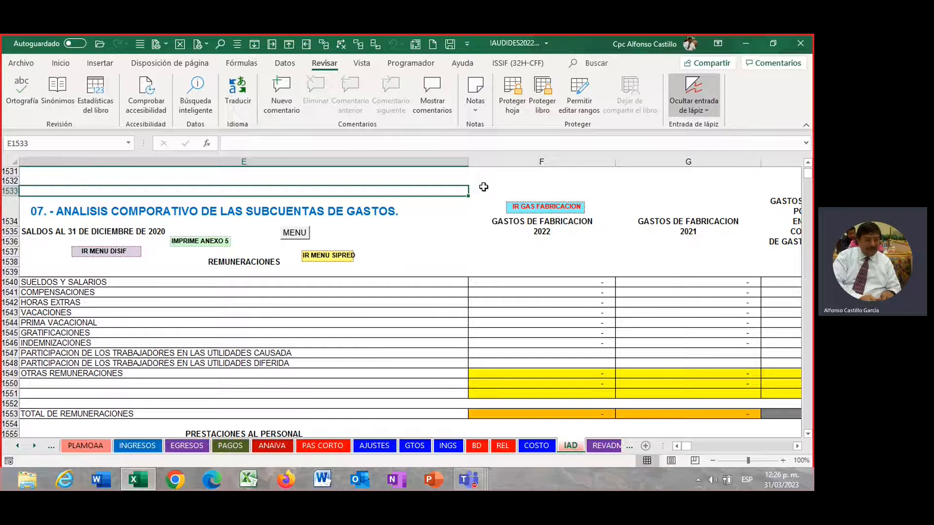
Go to the SIPRED menu and open annex 7, Análisis Comparativo de Subcuentas Gastos, on the BD sheet.
{"action": "left_click", "coordinate": [342, 263]}
{"action": "left_click", "coordinate": [365, 300]}
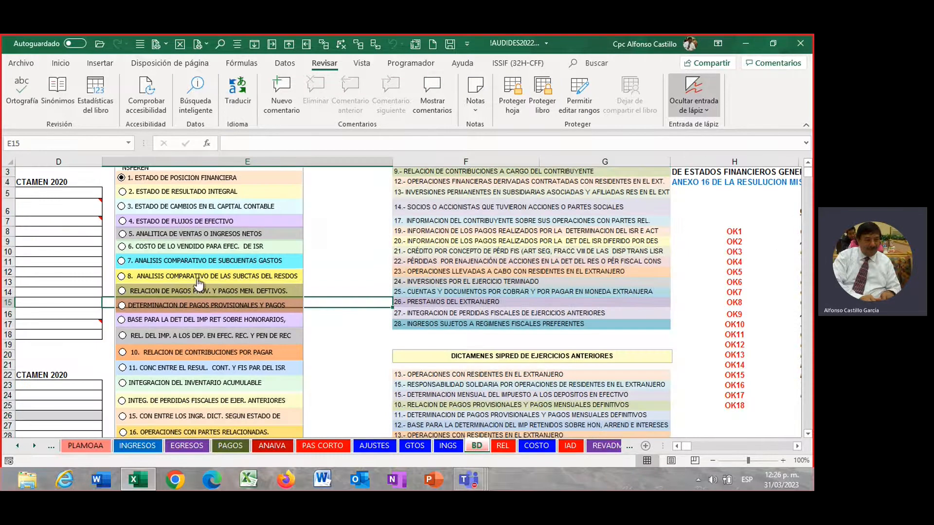
{"action": "left_click", "coordinate": [151, 263]}
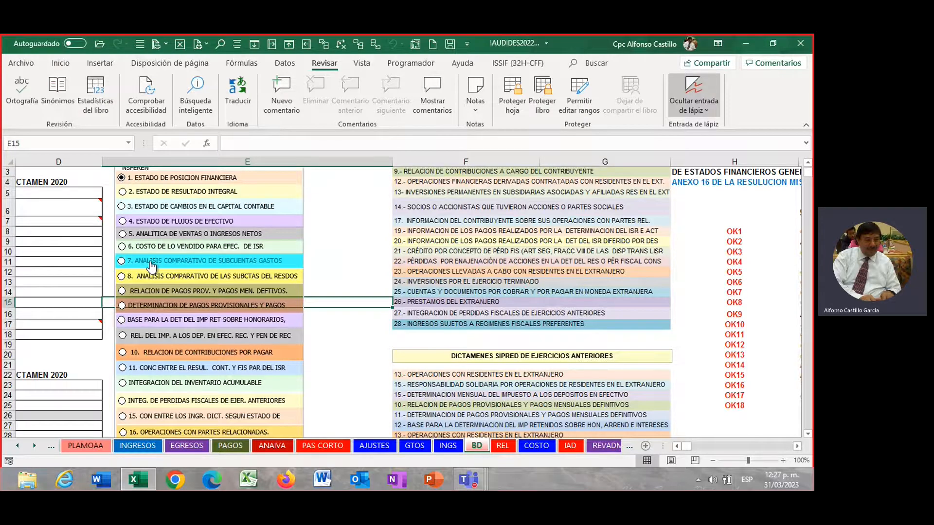
{"action": "left_click", "coordinate": [460, 358]}
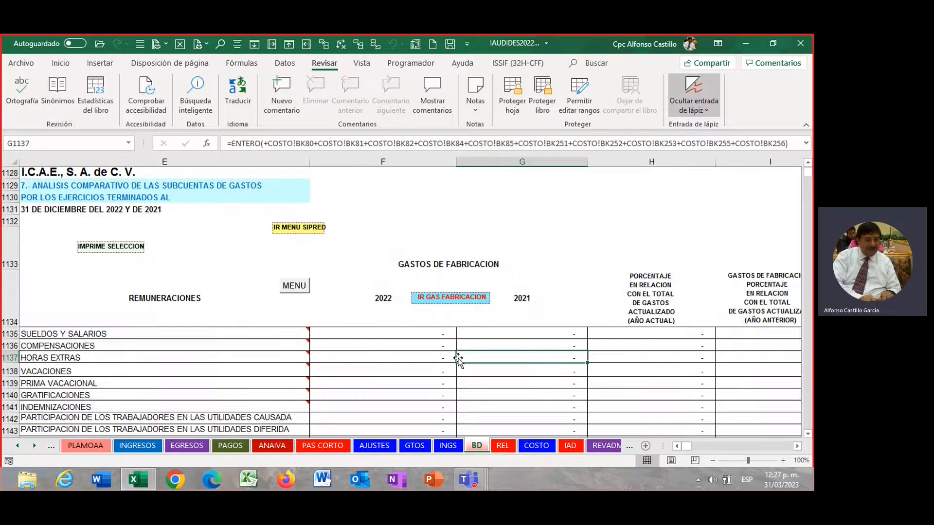
Follow the Horas Extras row of SIPRED annex 7 across to the Gastos de Administración columns.
{"action": "scroll", "coordinate": [443, 350], "scroll_direction": "down", "scroll_amount": 2}
{"action": "scroll", "coordinate": [439, 327], "scroll_direction": "up", "scroll_amount": 1}
{"action": "key", "text": "Right"}
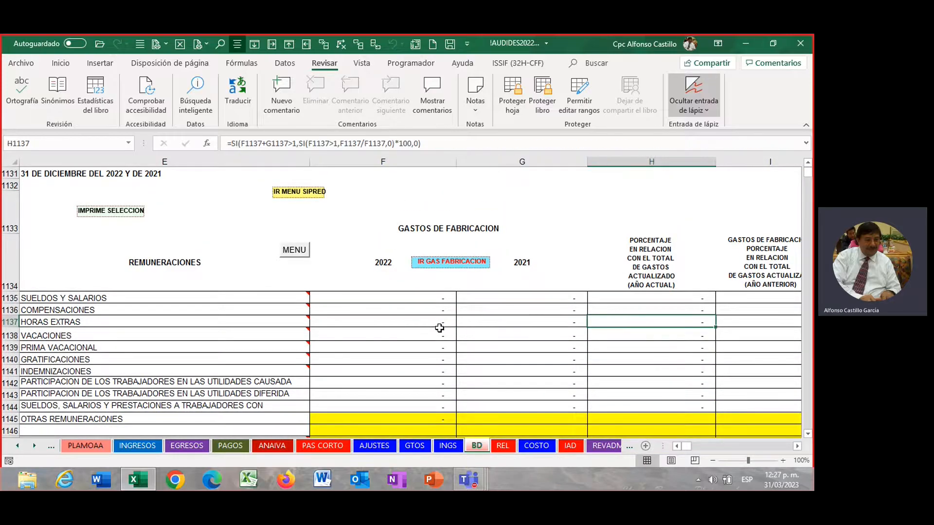
{"action": "key", "text": "Right"}
{"action": "key", "text": "Right"}
{"action": "key", "text": "Right"}
{"action": "key", "text": "Right"}
{"action": "key", "text": "Right"}
{"action": "key", "text": "Right"}
{"action": "key", "text": "Right"}
{"action": "key", "text": "Right"}
{"action": "key", "text": "Right"}
{"action": "key", "text": "Right"}
{"action": "key", "text": "Right"}
{"action": "key", "text": "Right"}
{"action": "key", "text": "Right"}
{"action": "key", "text": "Right"}
{"action": "key", "text": "Right"}
{"action": "key", "text": "Right"}
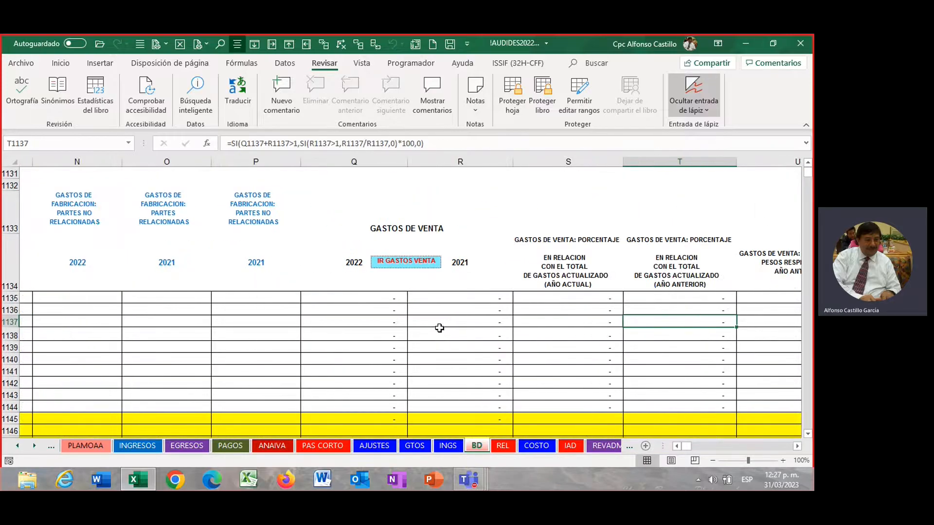
{"action": "key", "text": "Right"}
{"action": "key", "text": "Right"}
{"action": "key", "text": "Right"}
{"action": "key", "text": "Right"}
{"action": "key", "text": "Right"}
{"action": "key", "text": "Right"}
{"action": "key", "text": "Right"}
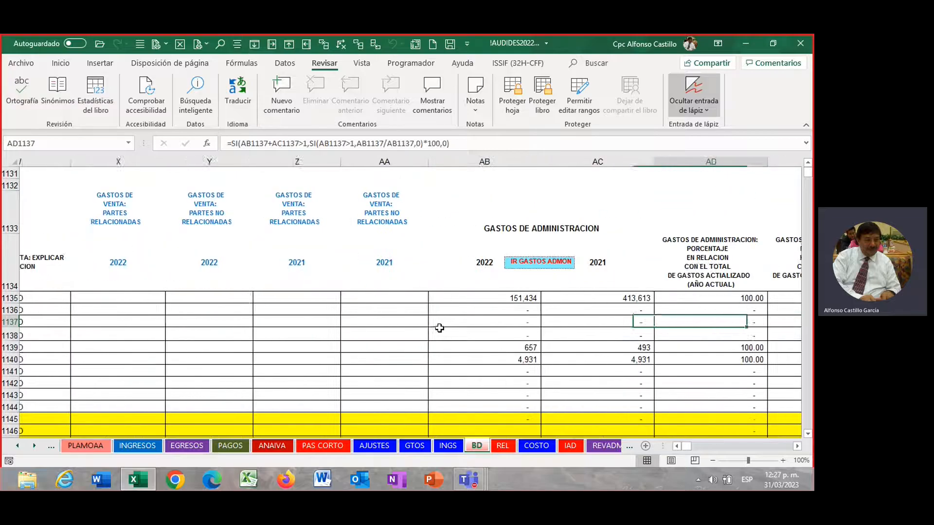
{"action": "key", "text": "Right"}
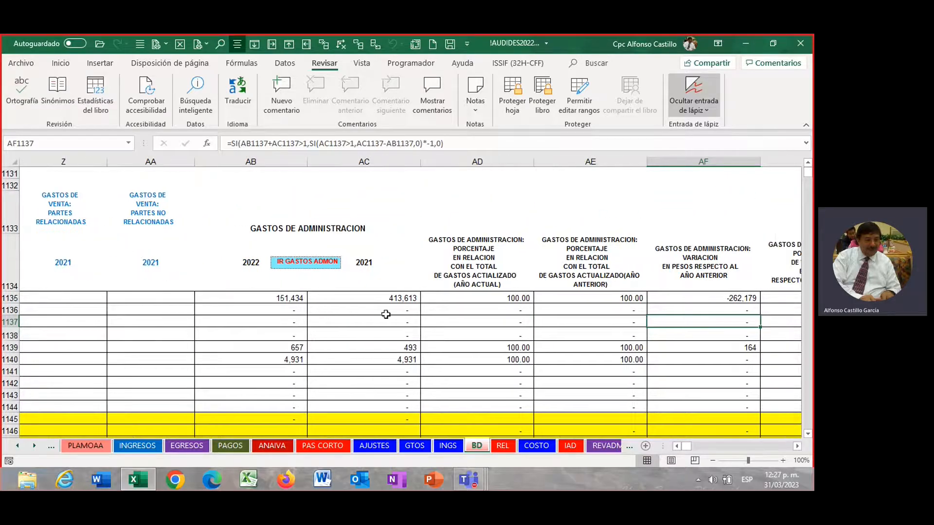
Examine the 2022 and 2021 administration remuneration amounts and percentages in AB1135:AE1144.
{"action": "left_click_drag", "start_coordinate": [297, 301], "coordinate": [591, 407]}
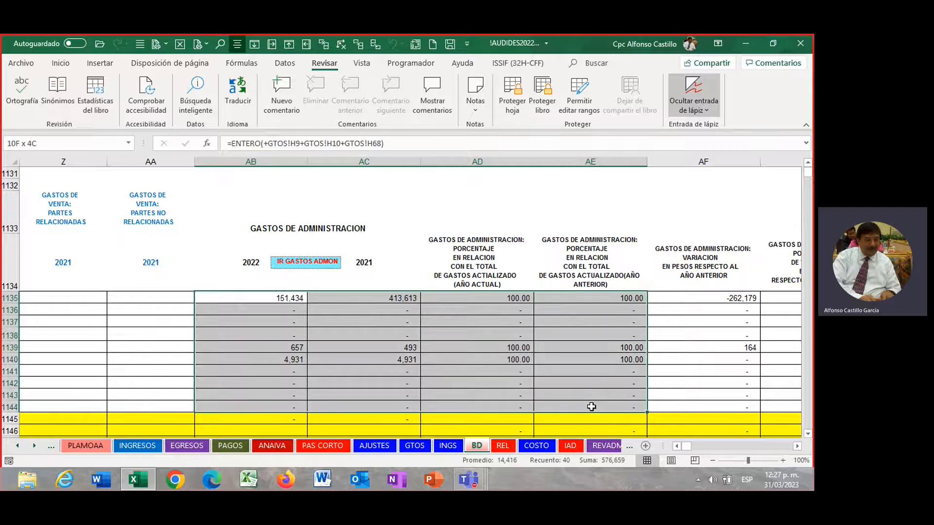
{"action": "left_click", "coordinate": [563, 337]}
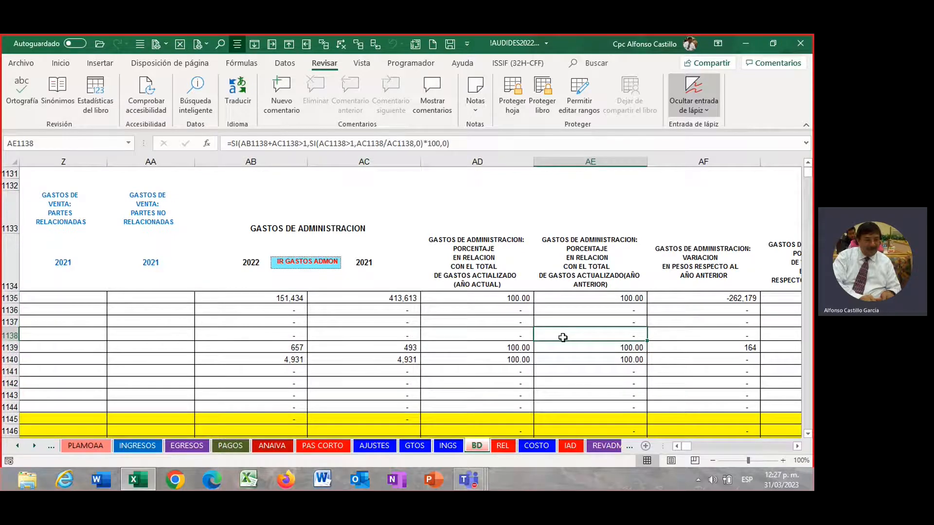
{"action": "left_click", "coordinate": [477, 337]}
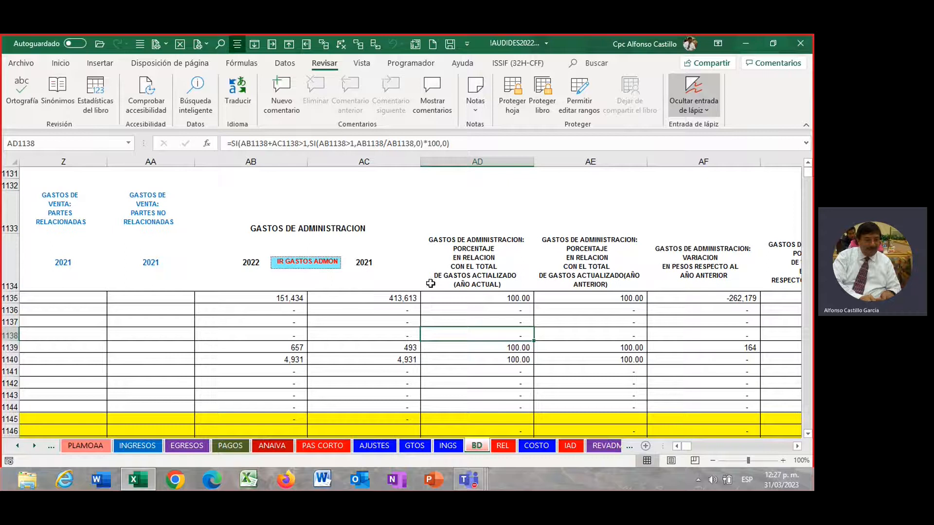
Go from SIPRED annex 7 to the administration expense summary on GTOS, accept the protected-cells notice, and examine the balances in D9:E19.
{"action": "left_click", "coordinate": [324, 268]}
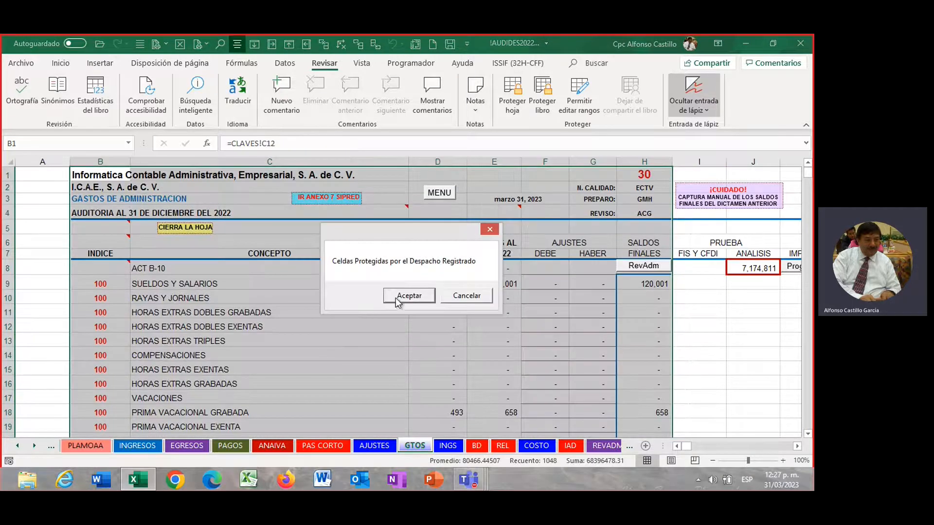
{"action": "left_click", "coordinate": [397, 298]}
{"action": "left_click", "coordinate": [460, 285]}
{"action": "left_click_drag", "start_coordinate": [460, 285], "coordinate": [487, 427]}
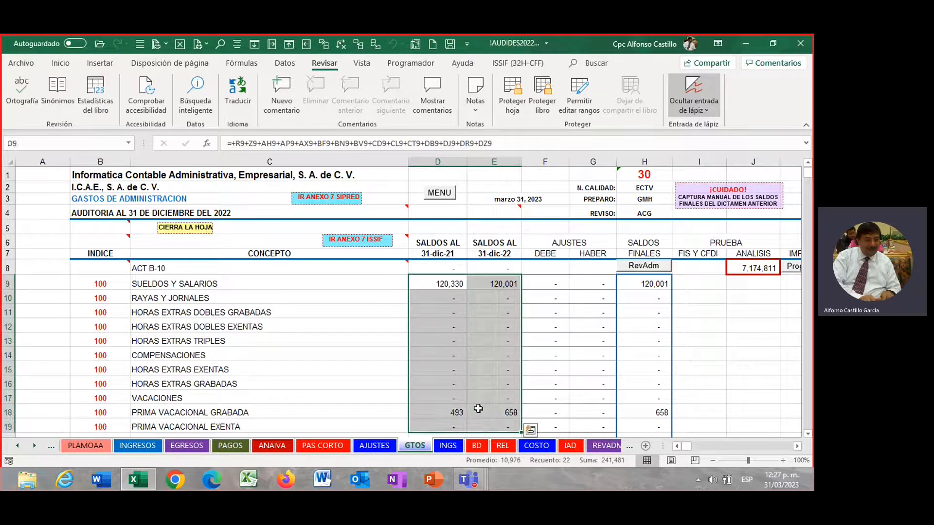
{"action": "left_click", "coordinate": [449, 350]}
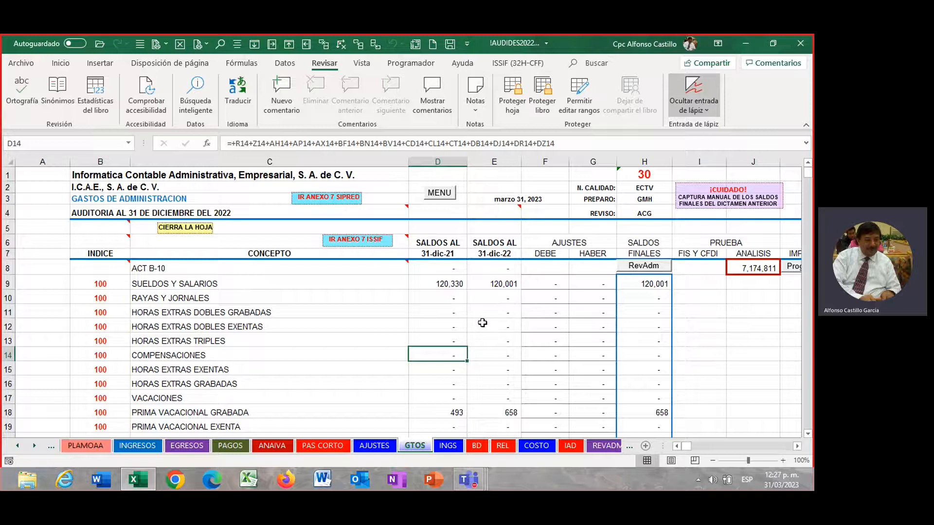
Open the monthly creditable IVA analysis from the audit menu's fiscal section, accept the protected-cells notice, and review its expense accounts down to about row 178.
{"action": "left_click", "coordinate": [440, 193]}
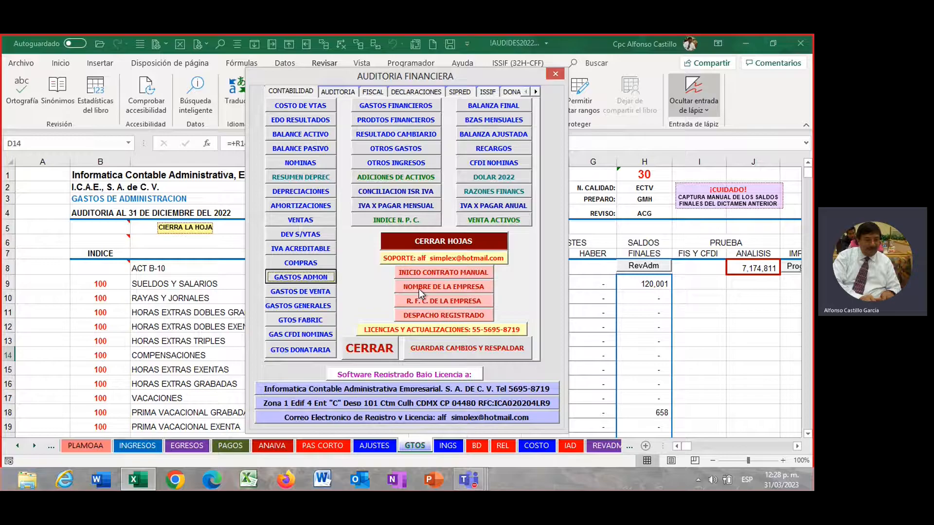
{"action": "left_click", "coordinate": [370, 93]}
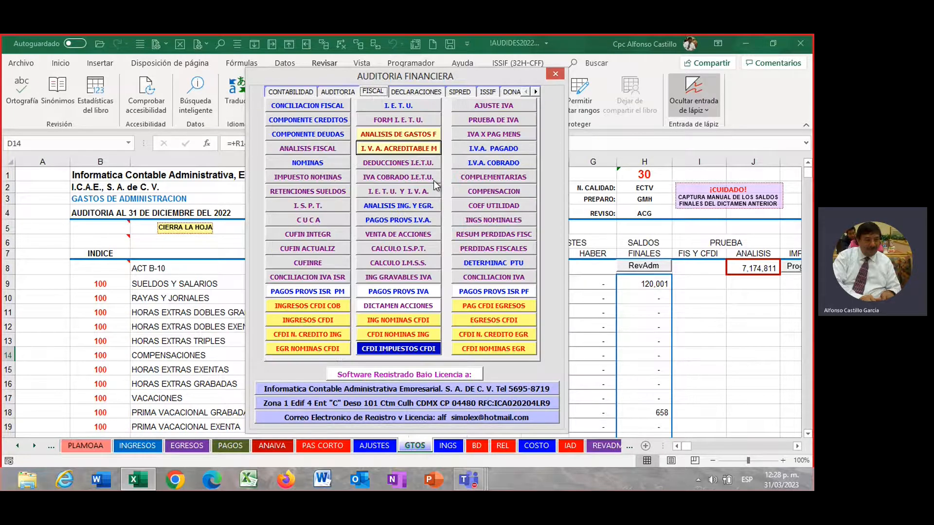
{"action": "left_click", "coordinate": [393, 149]}
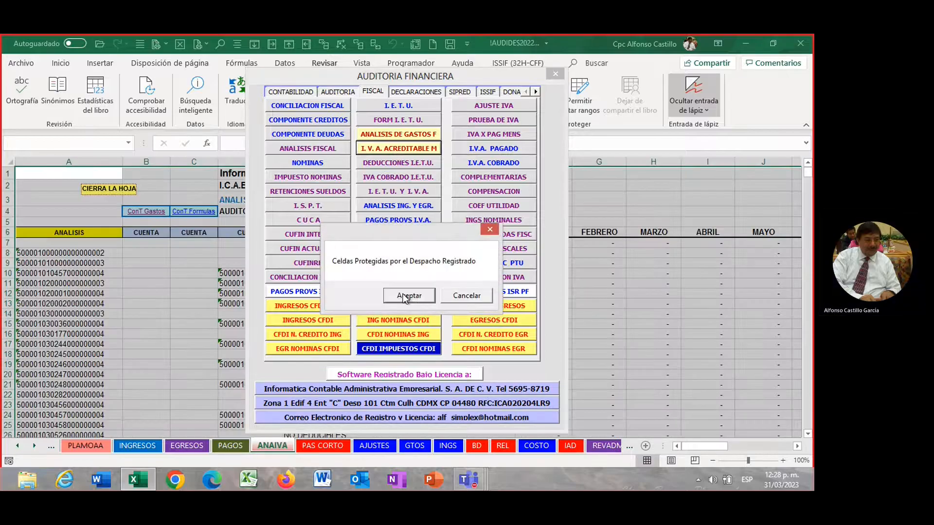
{"action": "left_click", "coordinate": [404, 296]}
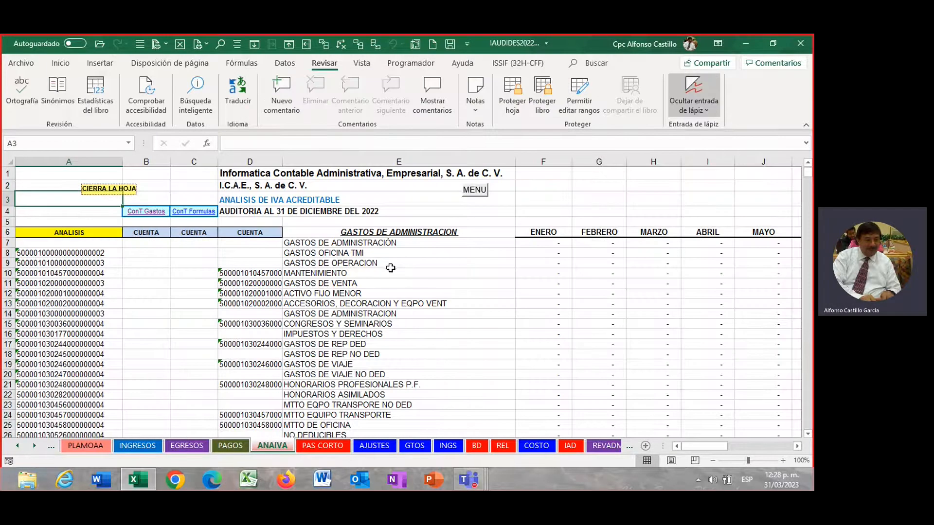
{"action": "scroll", "coordinate": [391, 267], "scroll_direction": "down", "scroll_amount": 9}
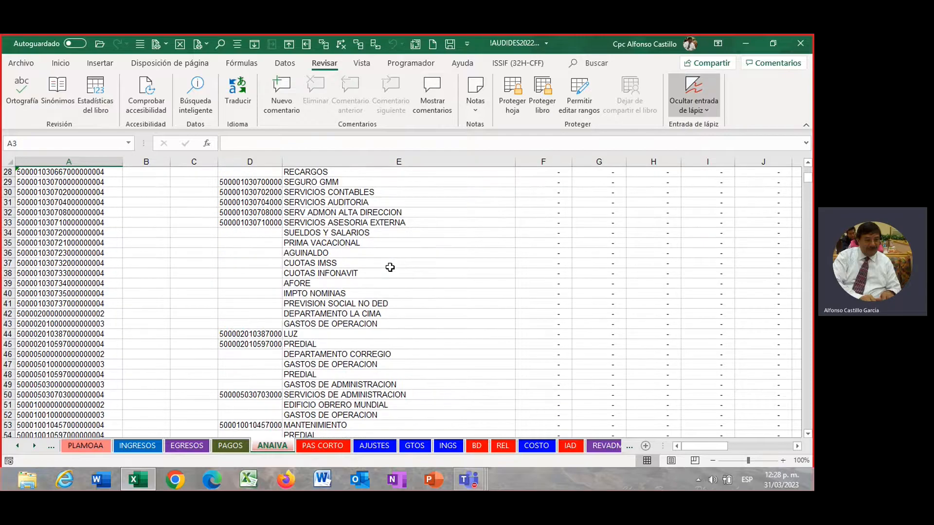
{"action": "scroll", "coordinate": [390, 267], "scroll_direction": "down", "scroll_amount": 15}
{"action": "scroll", "coordinate": [389, 275], "scroll_direction": "down", "scroll_amount": 20}
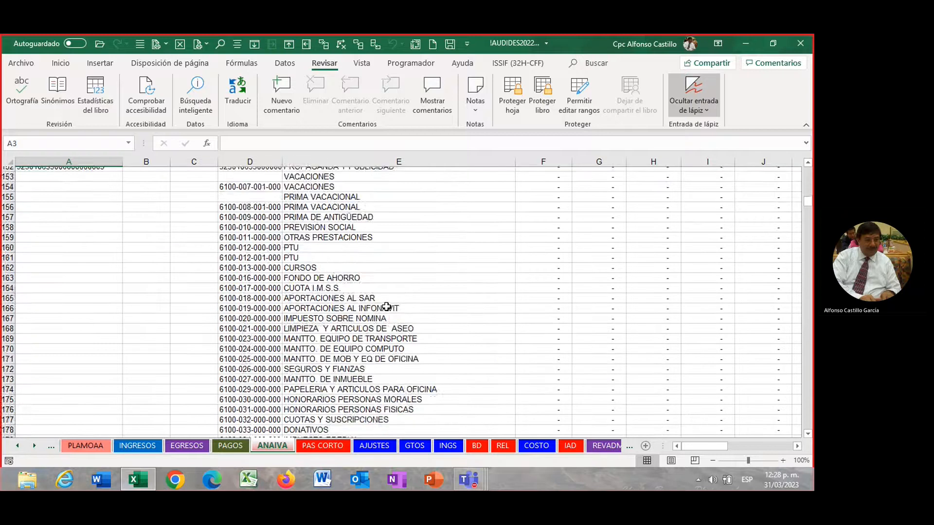
Review the remaining expense accounts down to about row 235 and follow the ConT Gastos link at the start of the sheet.
{"action": "scroll", "coordinate": [387, 307], "scroll_direction": "down", "scroll_amount": 19}
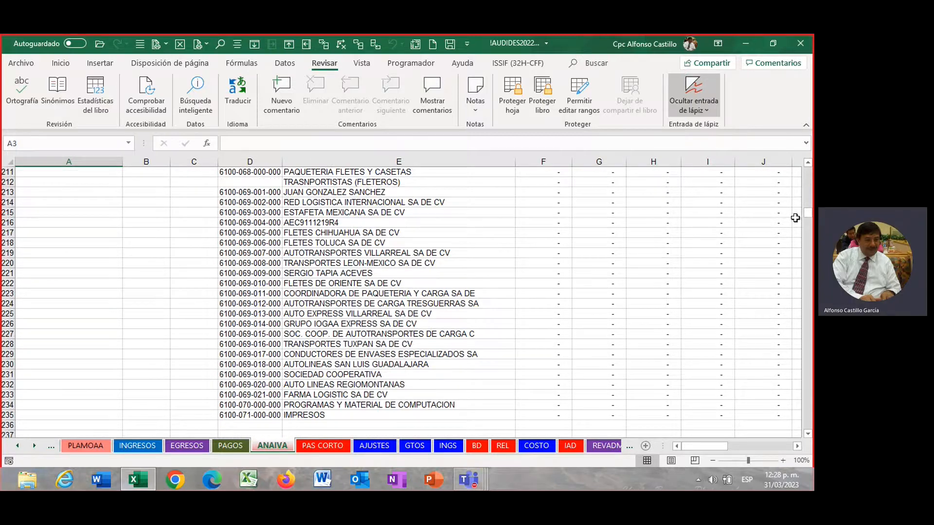
{"action": "left_click_drag", "start_coordinate": [809, 217], "coordinate": [808, 167]}
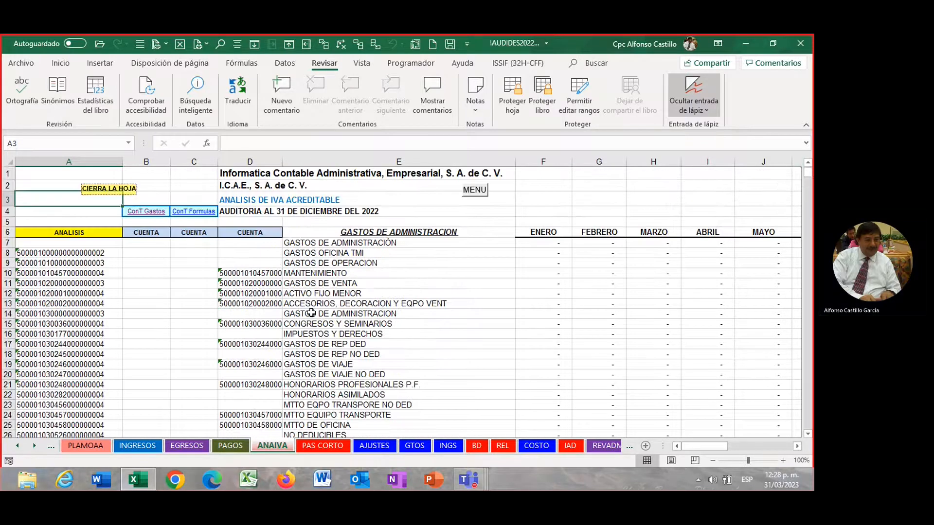
{"action": "left_click", "coordinate": [162, 212]}
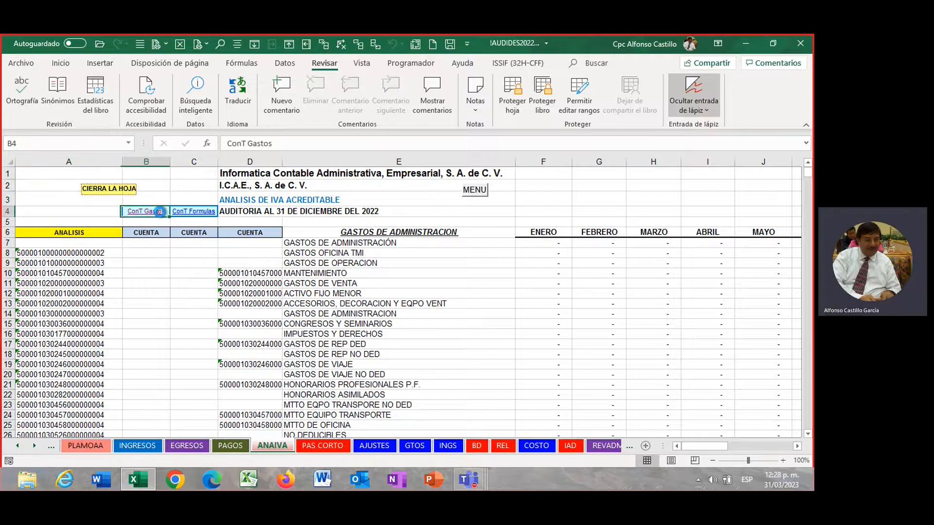
Examine the Cuotas al IMSS amounts in G910:J911 and the formula in F915.
{"action": "scroll", "coordinate": [316, 304], "scroll_direction": "down", "scroll_amount": 5}
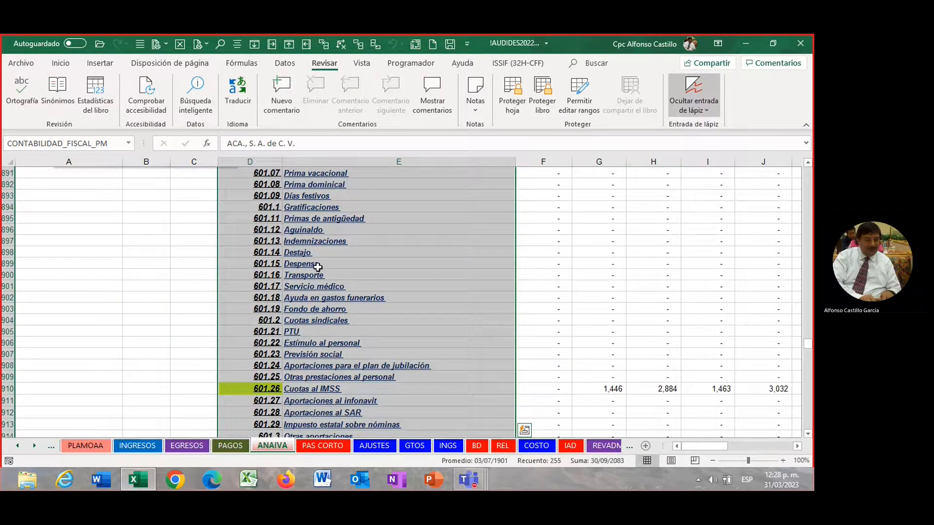
{"action": "left_click", "coordinate": [317, 265]}
{"action": "scroll", "coordinate": [542, 371], "scroll_direction": "down", "scroll_amount": 3}
{"action": "left_click_drag", "start_coordinate": [604, 288], "coordinate": [749, 297]}
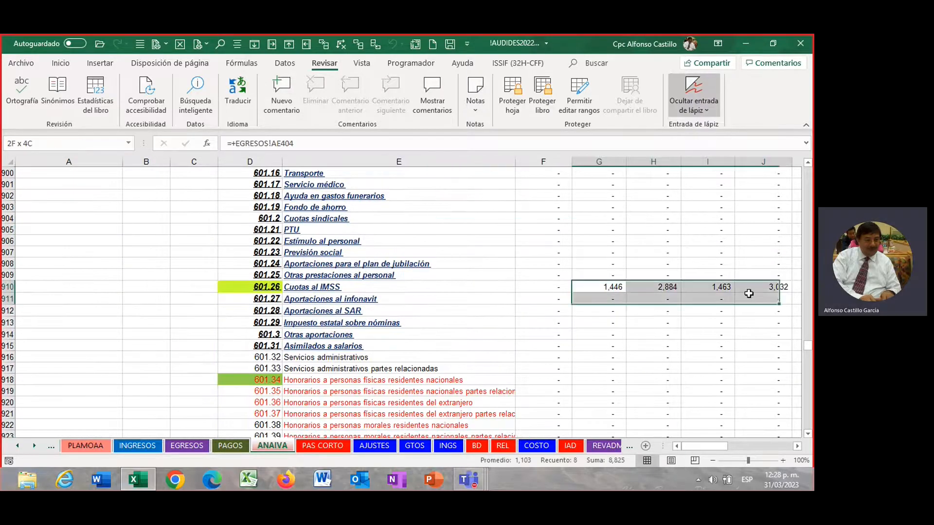
{"action": "left_click", "coordinate": [553, 350]}
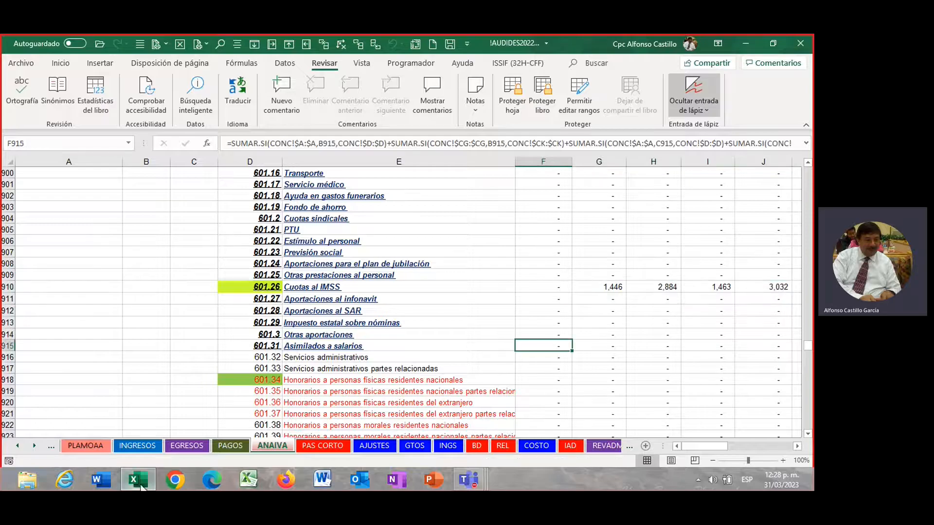
Examine the depreciation and purchase accounts in rows 801 to 821, including the formula in G810.
{"action": "scroll", "coordinate": [441, 419], "scroll_direction": "up", "scroll_amount": 9}
{"action": "scroll", "coordinate": [442, 419], "scroll_direction": "up", "scroll_amount": 20}
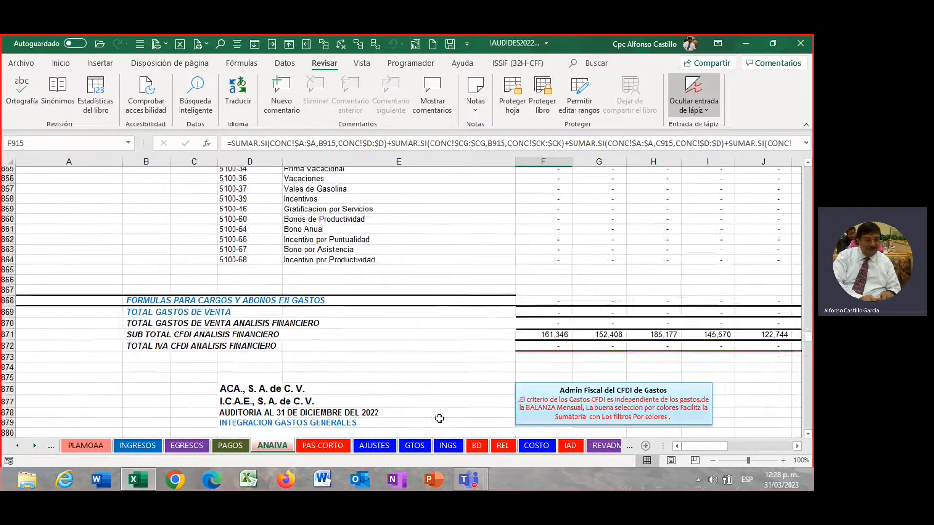
{"action": "scroll", "coordinate": [449, 417], "scroll_direction": "up", "scroll_amount": 1}
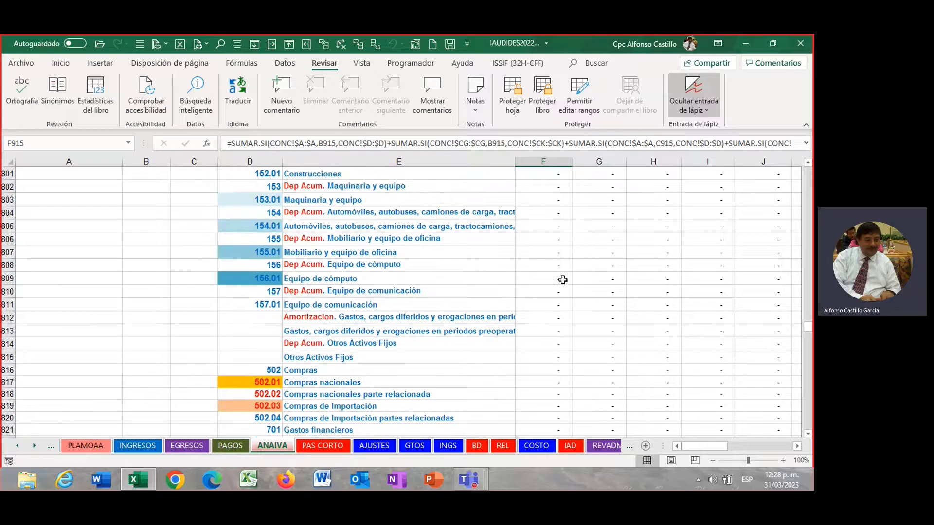
{"action": "left_click_drag", "start_coordinate": [556, 200], "coordinate": [721, 411]}
{"action": "left_click", "coordinate": [606, 293]}
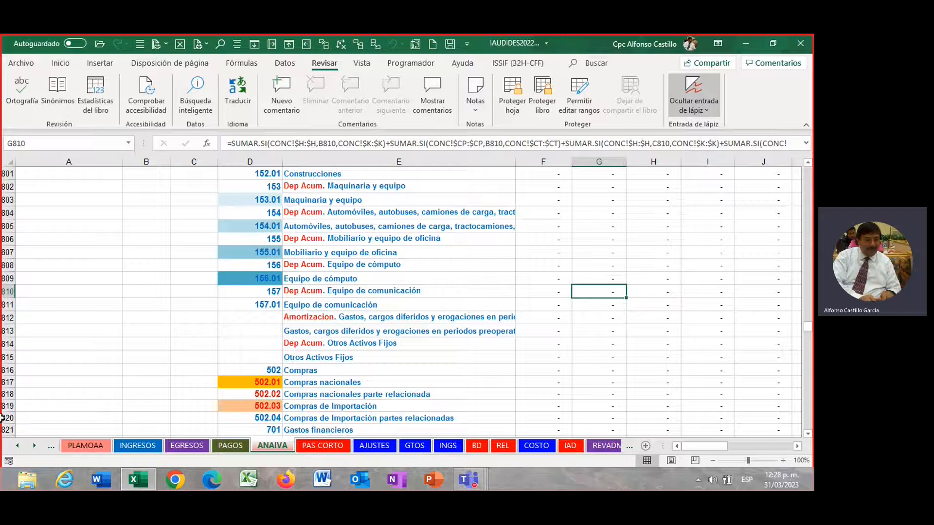
Review the electronic accounting accounts of the Integración Gastos de Venta section back to its heading near row 705.
{"action": "left_click", "coordinate": [17, 446]}
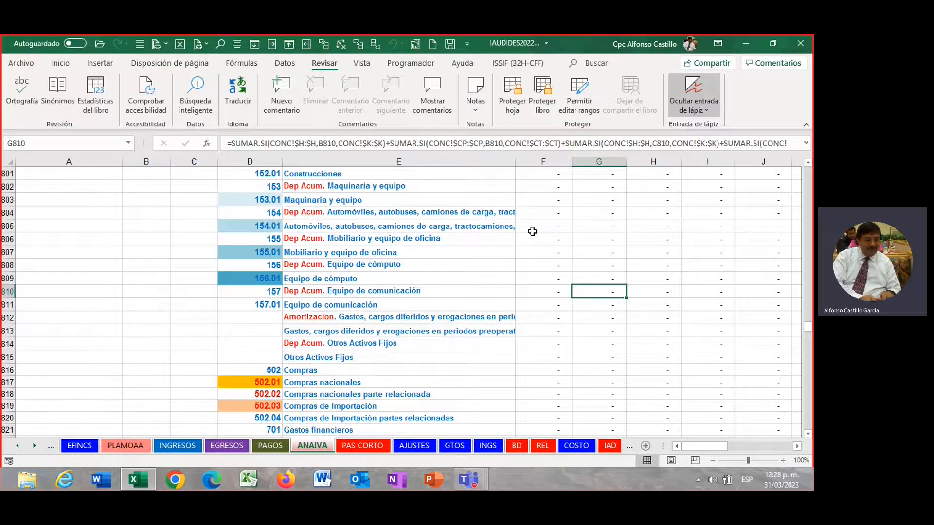
{"action": "scroll", "coordinate": [521, 232], "scroll_direction": "up", "scroll_amount": 7}
{"action": "scroll", "coordinate": [521, 232], "scroll_direction": "up", "scroll_amount": 20}
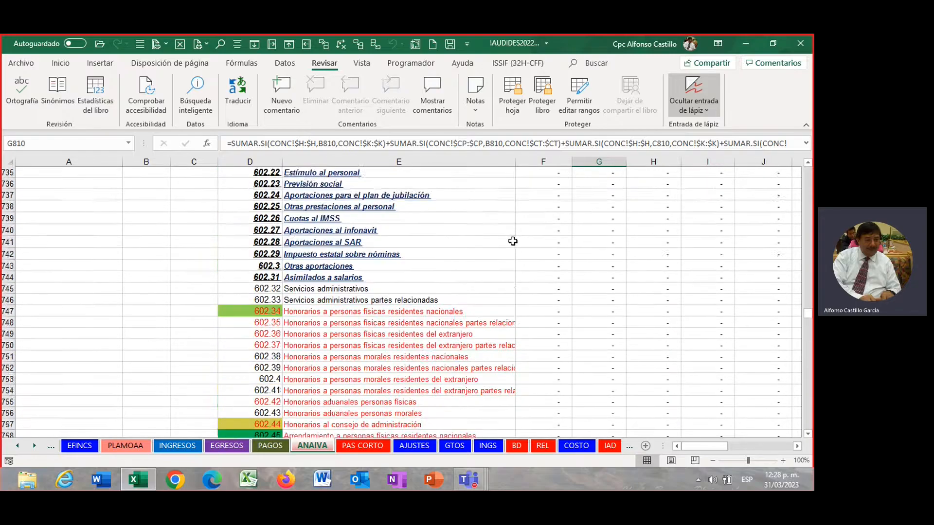
{"action": "scroll", "coordinate": [509, 243], "scroll_direction": "up", "scroll_amount": 6}
{"action": "scroll", "coordinate": [453, 341], "scroll_direction": "down", "scroll_amount": 7}
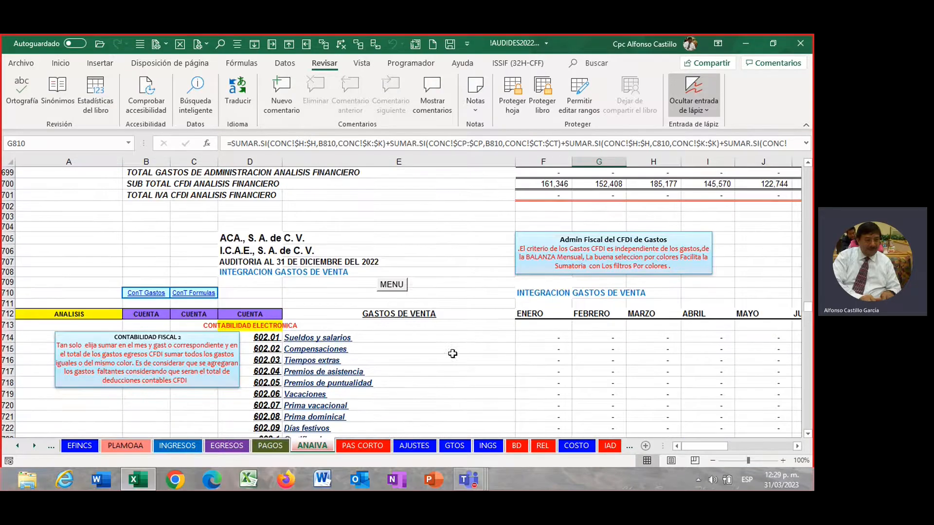
Open the monthly trial balances from the audit menu's accounting section and accept the notice.
{"action": "left_click", "coordinate": [397, 285]}
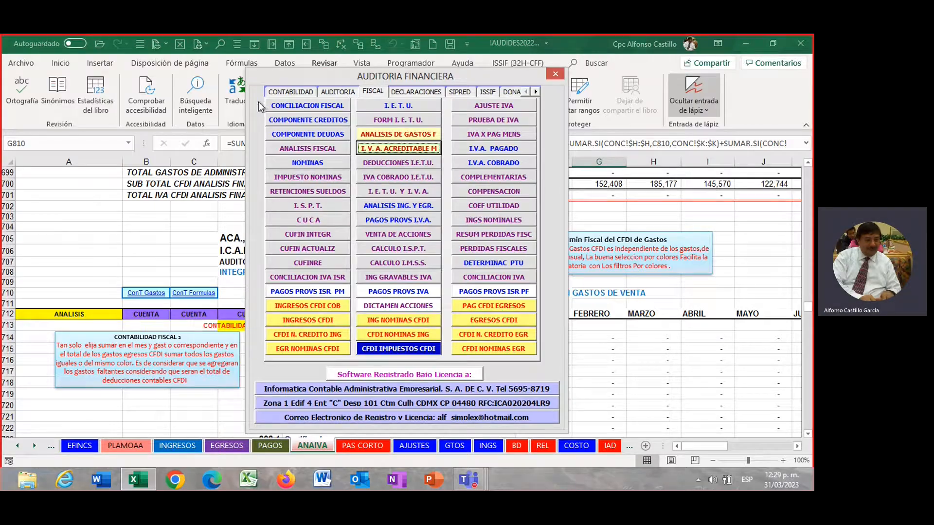
{"action": "left_click", "coordinate": [276, 94]}
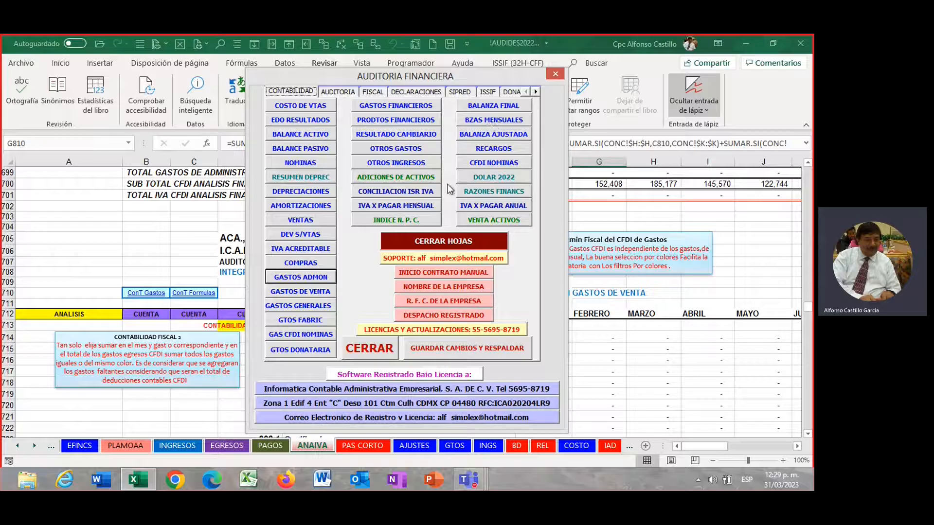
{"action": "left_click", "coordinate": [478, 121]}
{"action": "left_click", "coordinate": [424, 324]}
Look across the monthly balance blocks on CONC from H5, past the December block, to the sample balances starting in column GK.
{"action": "left_click", "coordinate": [621, 221]}
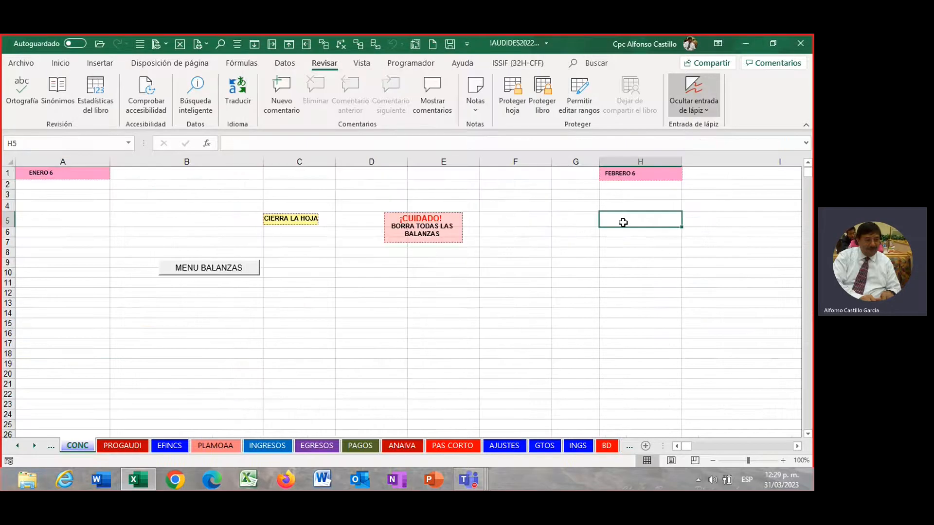
{"action": "key", "text": "Right"}
{"action": "key", "text": "Right"}
{"action": "key", "text": "Right"}
{"action": "key", "text": "Right"}
{"action": "key", "text": "Right"}
{"action": "key", "text": "Right"}
{"action": "key", "text": "Right"}
{"action": "key", "text": "Right"}
{"action": "key", "text": "Right"}
{"action": "key", "text": "Right"}
{"action": "key", "text": "Right"}
{"action": "key", "text": "Right"}
{"action": "key", "text": "Right"}
{"action": "key", "text": "Right"}
{"action": "key", "text": "Right"}
{"action": "key", "text": "Right"}
{"action": "key", "text": "Right"}
{"action": "key", "text": "Right"}
{"action": "key", "text": "Right"}
{"action": "key", "text": "Right"}
{"action": "key", "text": "Right"}
{"action": "key", "text": "Right"}
{"action": "key", "text": "Right"}
{"action": "key", "text": "Right"}
{"action": "key", "text": "Right"}
{"action": "key", "text": "Right"}
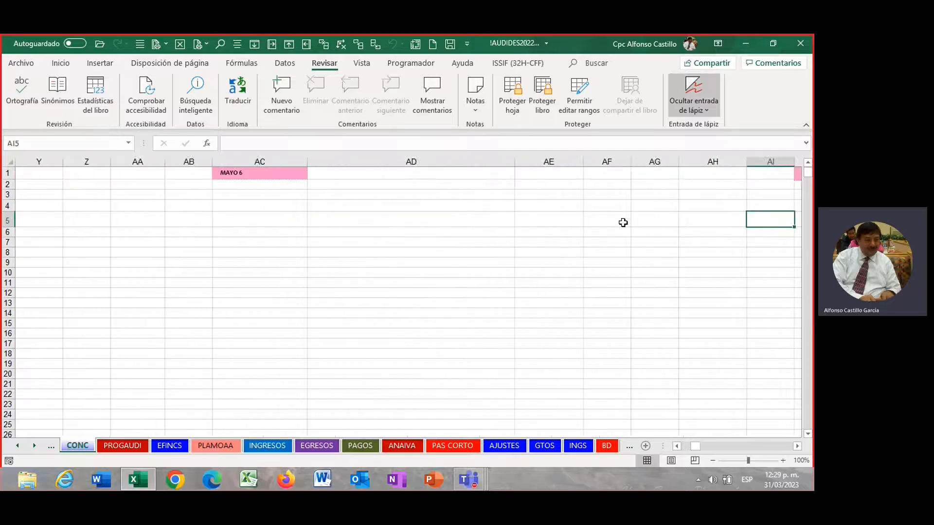
{"action": "key", "text": "Right"}
{"action": "key", "text": "Right"}
{"action": "key", "text": "Right"}
{"action": "key", "text": "Right"}
{"action": "key", "text": "Right"}
{"action": "key", "text": "Right"}
{"action": "key", "text": "Right"}
{"action": "key", "text": "Right"}
{"action": "key", "text": "Right"}
{"action": "key", "text": "Right"}
{"action": "key", "text": "Right"}
{"action": "key", "text": "Right"}
{"action": "key", "text": "Right"}
{"action": "key", "text": "Right"}
{"action": "key", "text": "Right"}
{"action": "key", "text": "Right"}
{"action": "key", "text": "Right"}
{"action": "key", "text": "Right"}
{"action": "key", "text": "Right"}
{"action": "key", "text": "Right"}
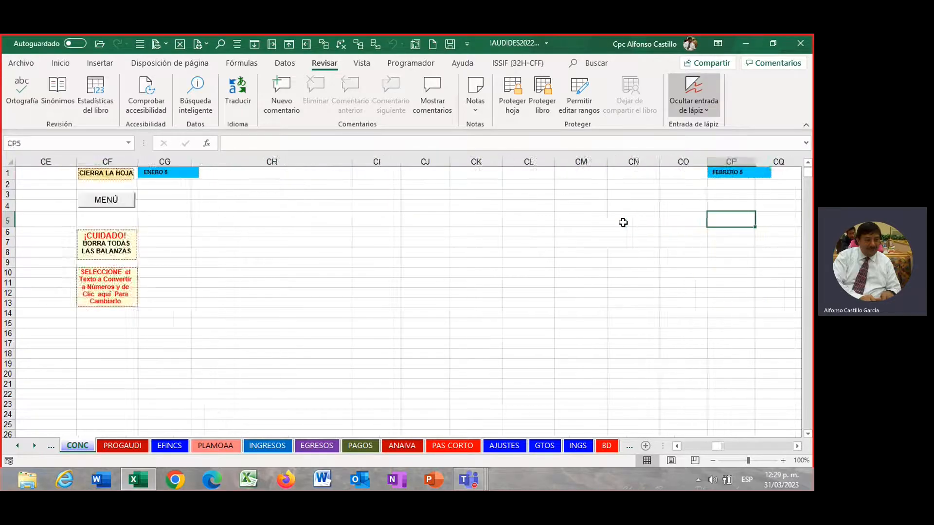
{"action": "key", "text": "Right"}
{"action": "key", "text": "Right"}
{"action": "key", "text": "Right"}
{"action": "key", "text": "Right"}
{"action": "key", "text": "Right"}
{"action": "key", "text": "Right"}
{"action": "key", "text": "Right"}
{"action": "key", "text": "Right"}
{"action": "key", "text": "Right"}
{"action": "key", "text": "Right"}
{"action": "key", "text": "Right"}
{"action": "key", "text": "Right"}
{"action": "key", "text": "Right"}
{"action": "key", "text": "Right"}
{"action": "key", "text": "Right"}
{"action": "key", "text": "Right"}
{"action": "key", "text": "Right"}
{"action": "key", "text": "Right"}
{"action": "key", "text": "Right"}
{"action": "key", "text": "Right"}
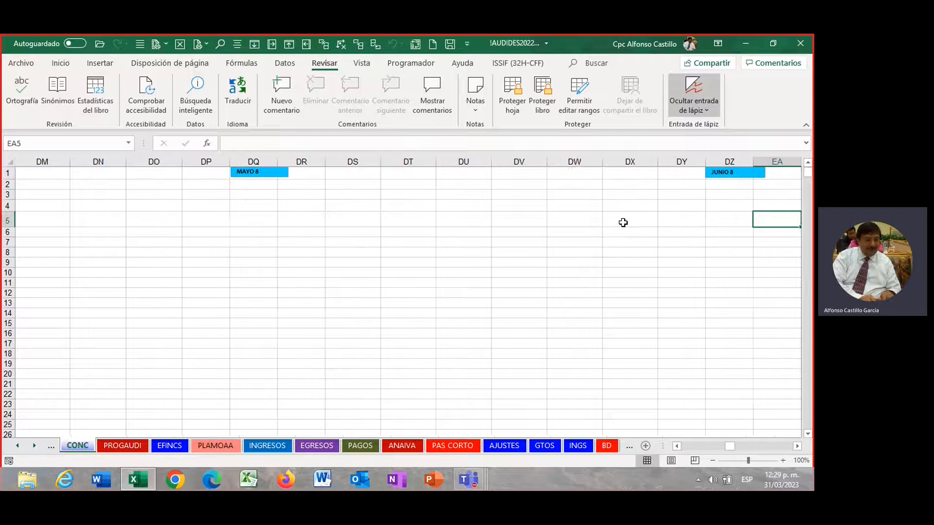
{"action": "key", "text": "Right"}
{"action": "key", "text": "Right"}
{"action": "key", "text": "Right"}
{"action": "key", "text": "Right"}
{"action": "key", "text": "Right"}
{"action": "key", "text": "Right"}
{"action": "key", "text": "Right"}
{"action": "key", "text": "Right"}
{"action": "key", "text": "Right"}
{"action": "key", "text": "Right"}
{"action": "key", "text": "Right"}
{"action": "key", "text": "Right"}
{"action": "key", "text": "Right"}
{"action": "key", "text": "Right"}
{"action": "key", "text": "Right"}
{"action": "key", "text": "Right"}
{"action": "key", "text": "Right"}
{"action": "key", "text": "Right"}
{"action": "key", "text": "Right"}
{"action": "key", "text": "Right"}
{"action": "key", "text": "Right"}
{"action": "key", "text": "Right"}
{"action": "key", "text": "Right"}
{"action": "key", "text": "Right"}
{"action": "key", "text": "Right"}
{"action": "key", "text": "Right"}
{"action": "key", "text": "Right"}
{"action": "key", "text": "Right"}
{"action": "key", "text": "Right"}
{"action": "key", "text": "Right"}
{"action": "key", "text": "Right"}
{"action": "key", "text": "Right"}
{"action": "key", "text": "Right"}
{"action": "key", "text": "Right"}
{"action": "key", "text": "Right"}
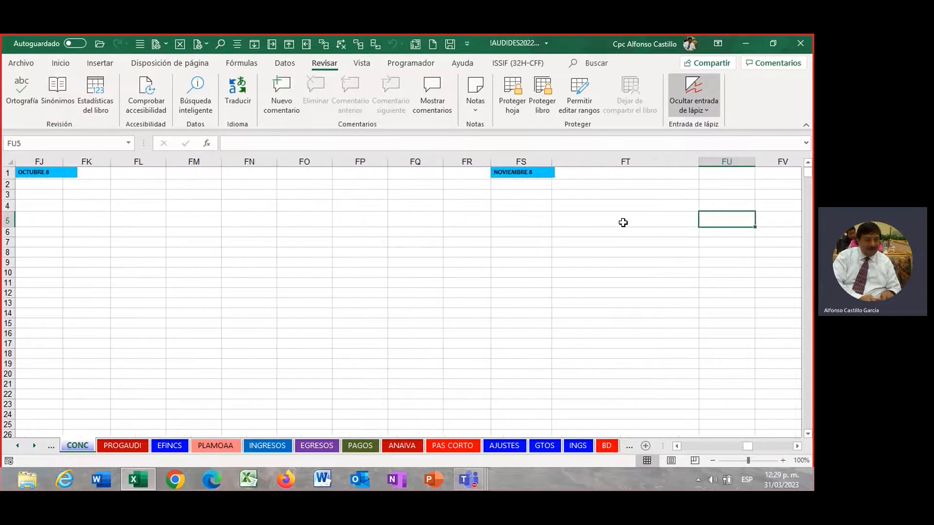
{"action": "key", "text": "Right"}
{"action": "key", "text": "Right"}
{"action": "key", "text": "Right"}
{"action": "key", "text": "Right"}
{"action": "key", "text": "Right"}
{"action": "key", "text": "Right"}
{"action": "key", "text": "Right"}
{"action": "key", "text": "Right"}
{"action": "key", "text": "Right"}
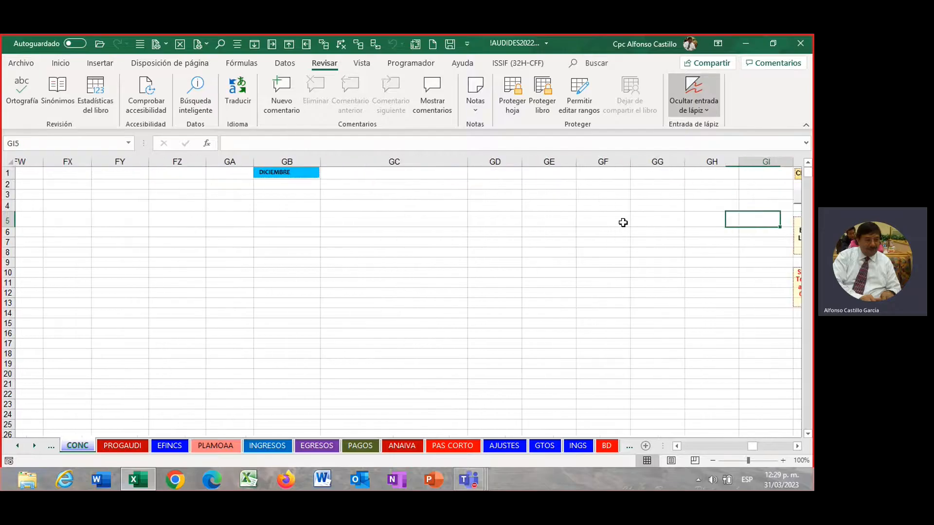
{"action": "key", "text": "Right"}
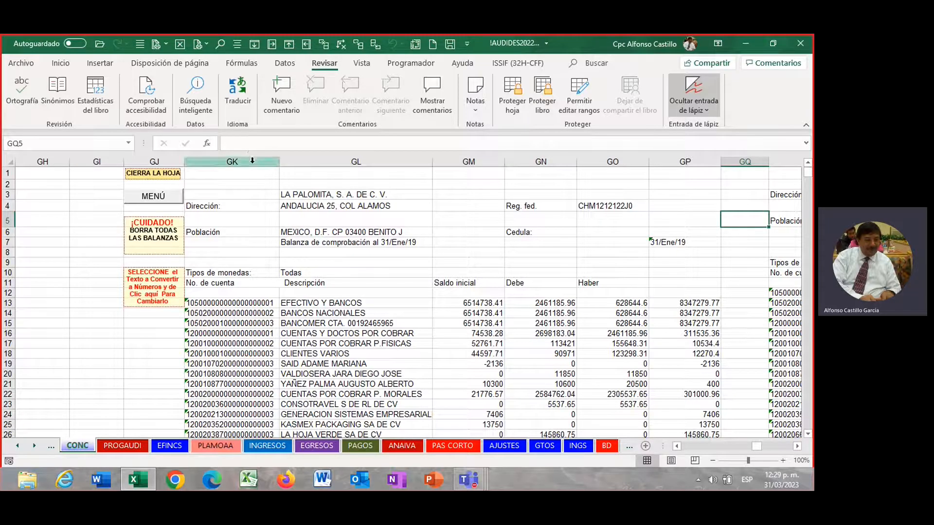
Copy the sample monthly trial balances in columns GK to JO.
{"action": "left_click_drag", "start_coordinate": [249, 161], "coordinate": [184, 235]}
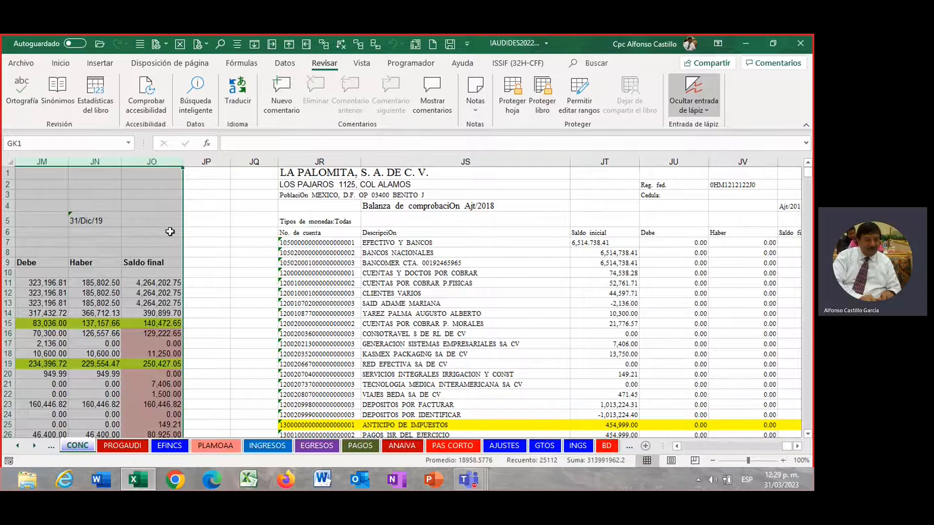
{"action": "left_click", "coordinate": [676, 446]}
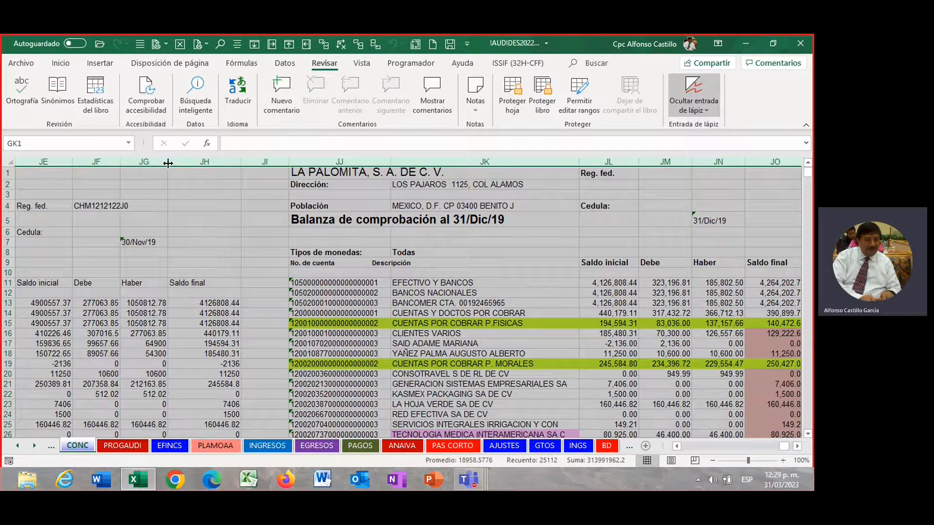
{"action": "right_click", "coordinate": [501, 201]}
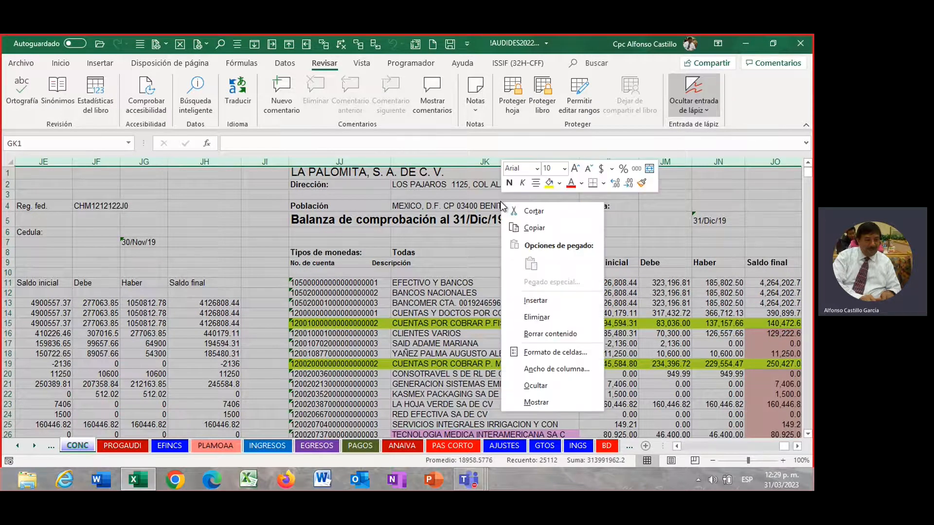
{"action": "left_click", "coordinate": [534, 228]}
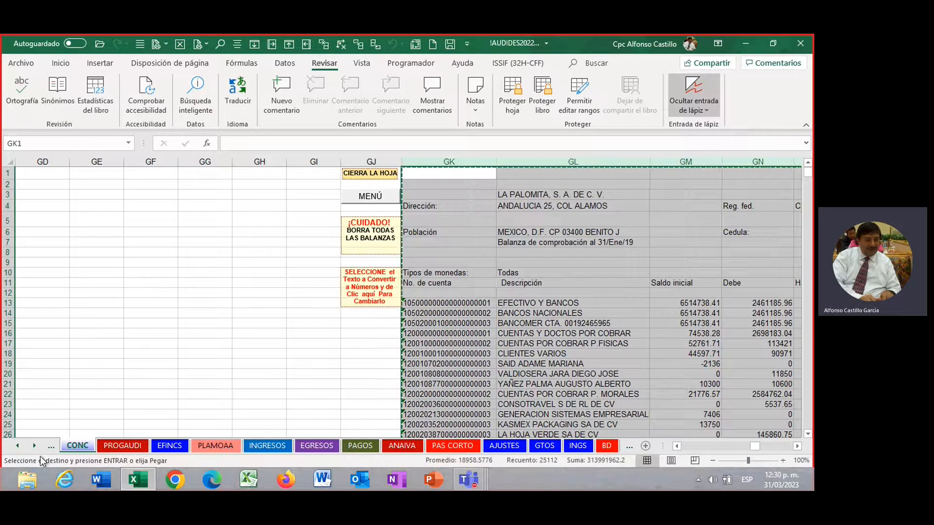
Paste the copied trial balances as values starting at column A, in the ENERO 6 block.
{"action": "left_click_drag", "start_coordinate": [758, 447], "coordinate": [687, 446]}
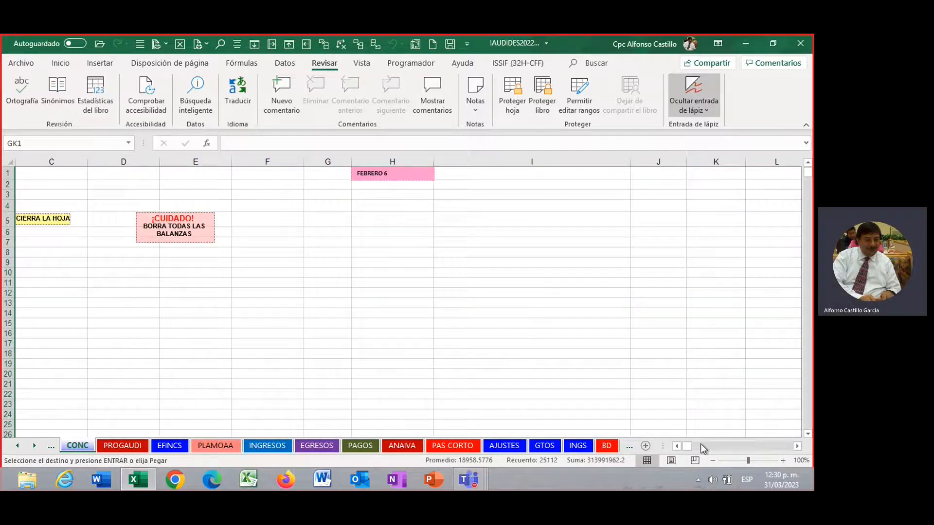
{"action": "left_click_drag", "start_coordinate": [686, 445], "coordinate": [672, 444]}
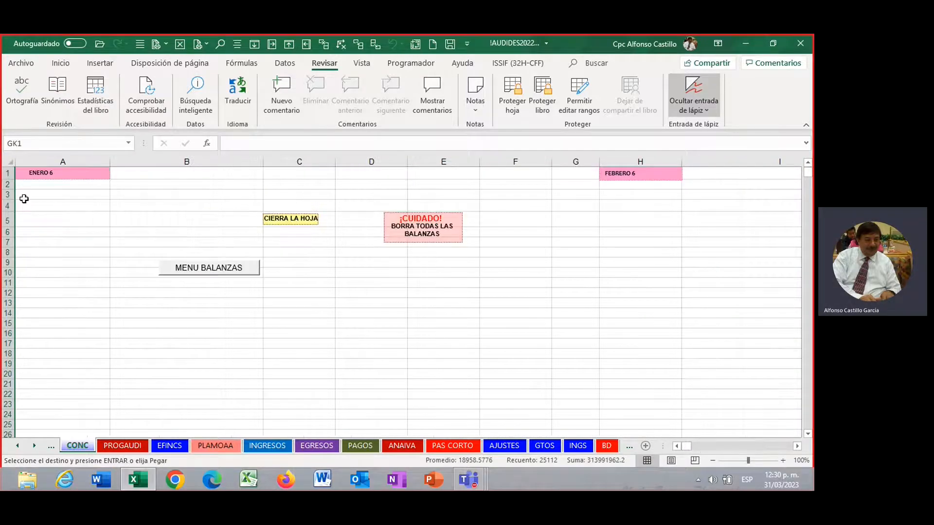
{"action": "left_click", "coordinate": [70, 160]}
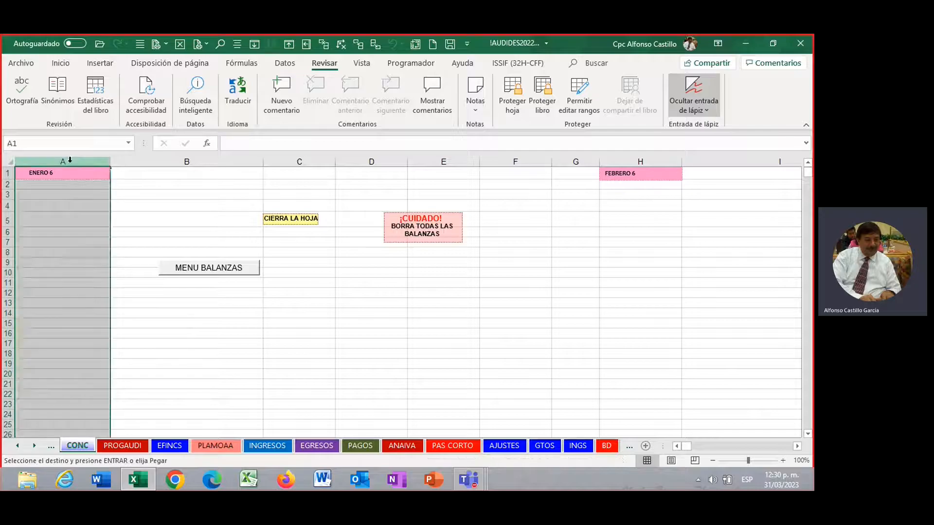
{"action": "right_click", "coordinate": [70, 161]}
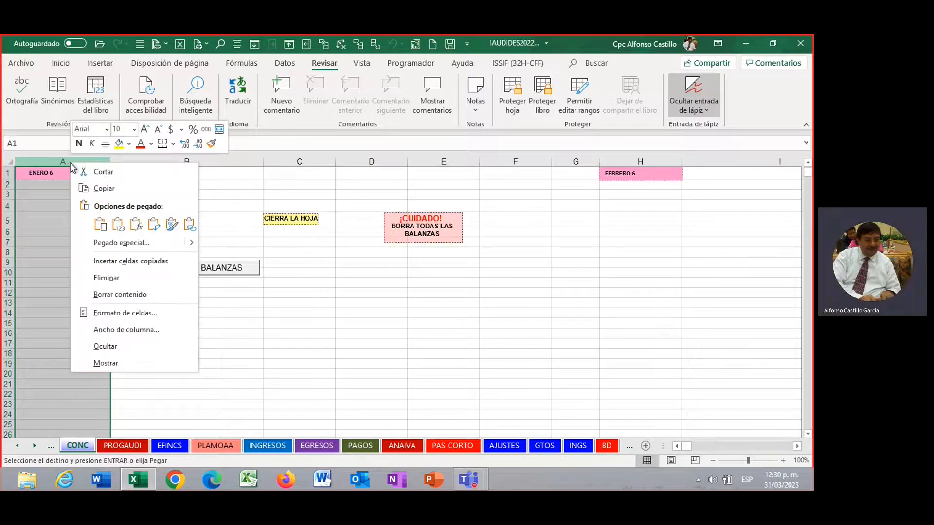
{"action": "left_click", "coordinate": [117, 224]}
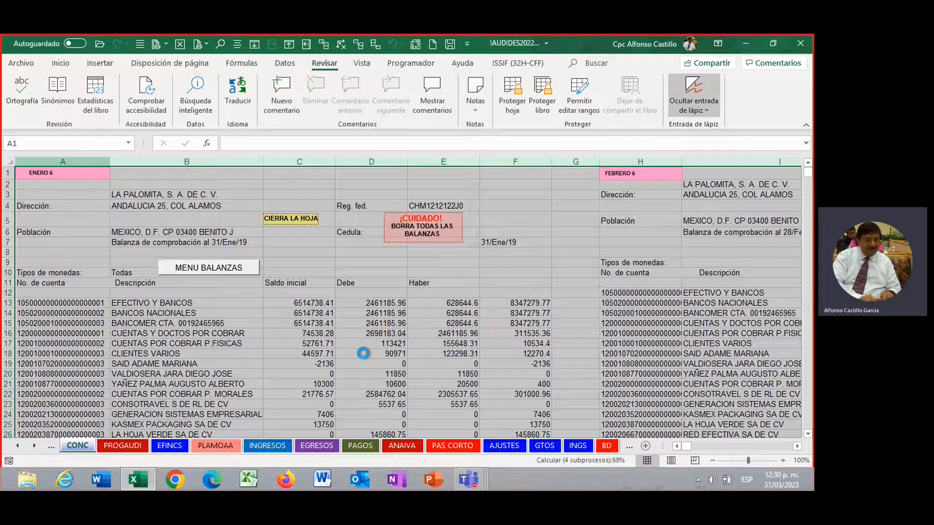
Paste the copied balances' formatting over the same columns starting at A, and select F9.
{"action": "right_click", "coordinate": [73, 167]}
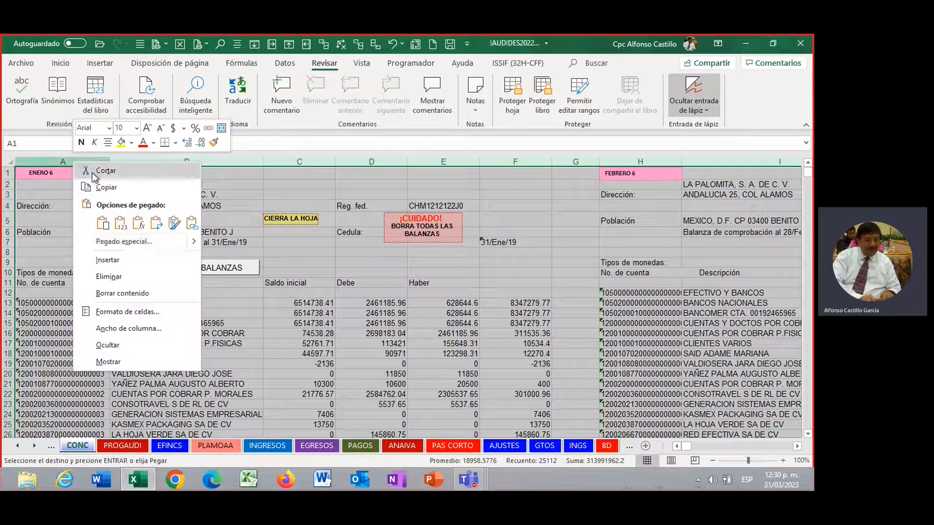
{"action": "left_click", "coordinate": [174, 223]}
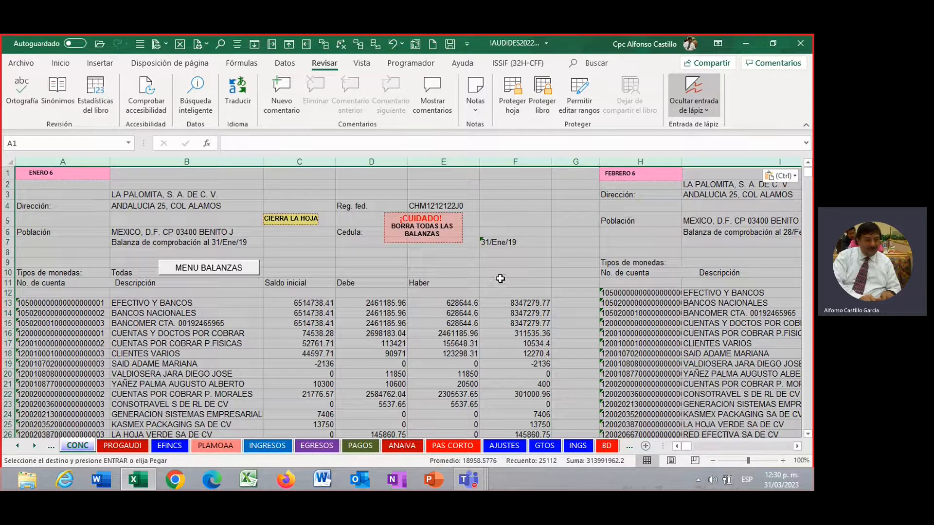
{"action": "left_click", "coordinate": [499, 263]}
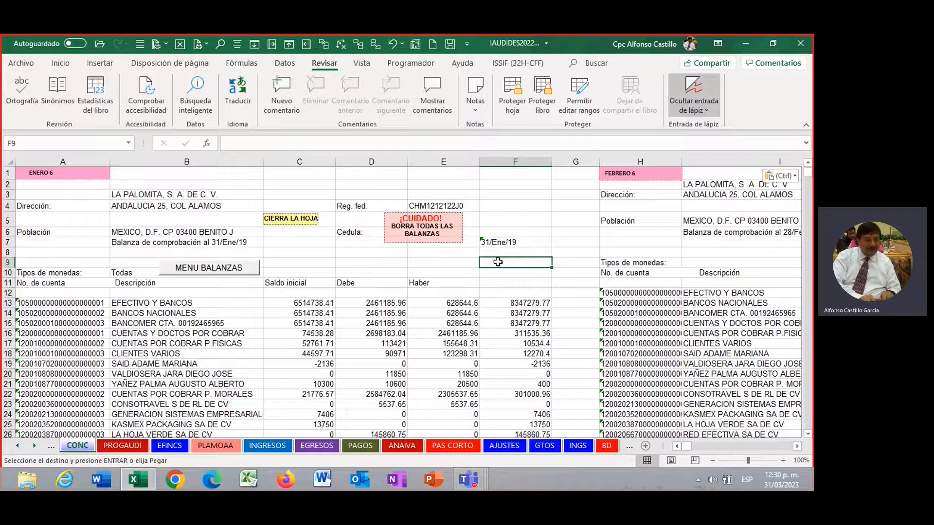
Look across the pasted monthly balance blocks on CONC from F9 to the DICIEMBRE 6 block.
{"action": "key", "text": "Right"}
{"action": "key", "text": "Right"}
{"action": "key", "text": "Right"}
{"action": "key", "text": "Right"}
{"action": "key", "text": "Right"}
{"action": "key", "text": "Right"}
{"action": "key", "text": "Right"}
{"action": "key", "text": "Right"}
{"action": "key", "text": "Right"}
{"action": "key", "text": "Right"}
{"action": "key", "text": "Right"}
{"action": "key", "text": "Right"}
{"action": "key", "text": "Right"}
{"action": "key", "text": "Right"}
{"action": "key", "text": "Right"}
{"action": "key", "text": "Right"}
{"action": "key", "text": "Right"}
{"action": "key", "text": "Right"}
{"action": "key", "text": "Right"}
{"action": "key", "text": "Right"}
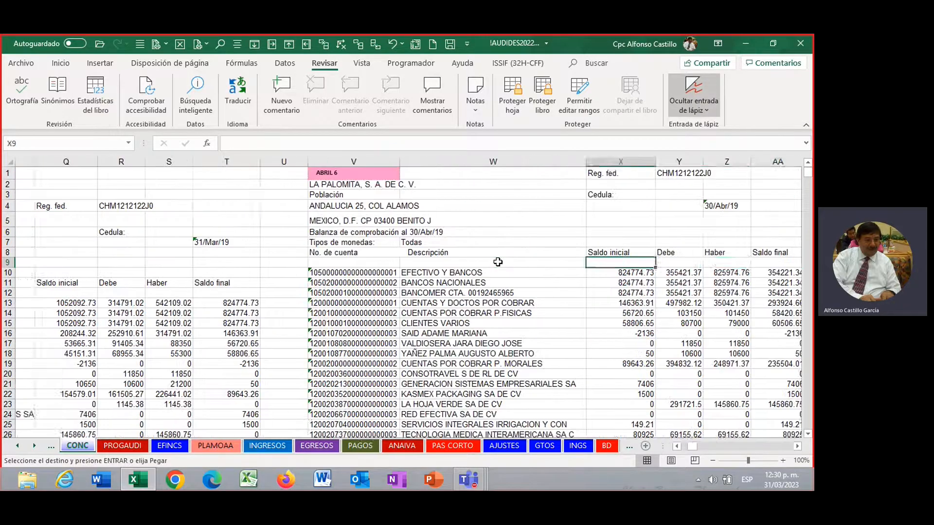
{"action": "key", "text": "Right"}
{"action": "key", "text": "Right"}
{"action": "key", "text": "Right"}
{"action": "key", "text": "Right"}
{"action": "key", "text": "Right"}
{"action": "key", "text": "Right"}
{"action": "key", "text": "Right"}
{"action": "key", "text": "Right"}
{"action": "key", "text": "Right"}
{"action": "key", "text": "Right"}
{"action": "key", "text": "Right"}
{"action": "key", "text": "Right"}
{"action": "key", "text": "Right"}
{"action": "key", "text": "Right"}
{"action": "key", "text": "Right"}
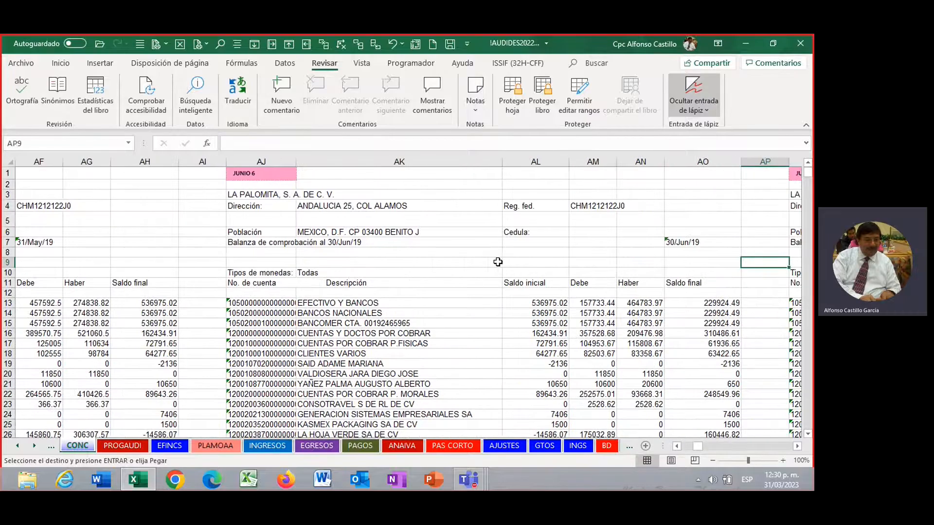
{"action": "key", "text": "Right"}
{"action": "key", "text": "Right"}
{"action": "key", "text": "Right"}
{"action": "key", "text": "Right"}
{"action": "key", "text": "Right"}
{"action": "key", "text": "Right"}
{"action": "key", "text": "Right"}
{"action": "key", "text": "Right"}
{"action": "key", "text": "Right"}
{"action": "key", "text": "Right"}
{"action": "key", "text": "Right"}
{"action": "key", "text": "Right"}
{"action": "key", "text": "Right"}
{"action": "key", "text": "Right"}
{"action": "key", "text": "Right"}
{"action": "key", "text": "Right"}
{"action": "key", "text": "Right"}
{"action": "key", "text": "Right"}
{"action": "key", "text": "Right"}
{"action": "key", "text": "Right"}
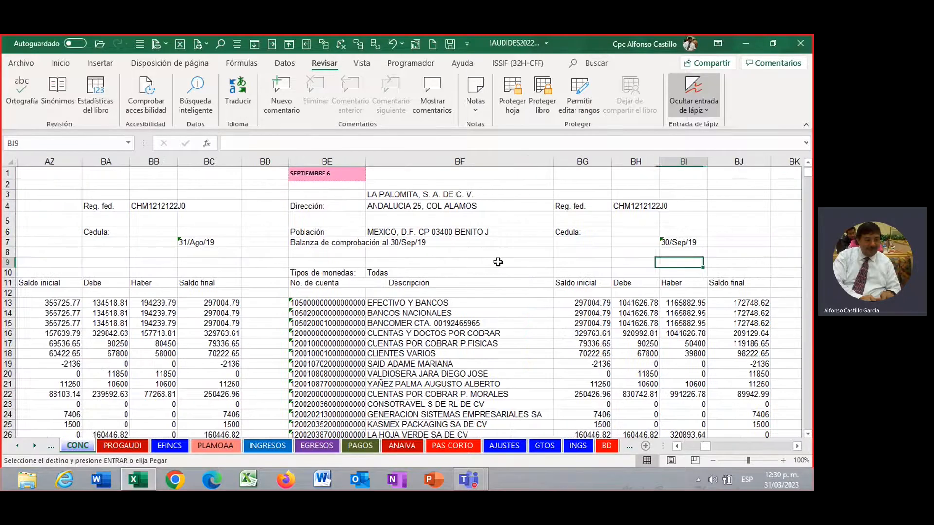
{"action": "key", "text": "Right"}
{"action": "key", "text": "Right"}
{"action": "key", "text": "Right"}
{"action": "key", "text": "Right"}
{"action": "key", "text": "Right"}
{"action": "key", "text": "Right"}
{"action": "key", "text": "Right"}
{"action": "key", "text": "Right"}
{"action": "key", "text": "Right"}
{"action": "key", "text": "Right"}
{"action": "key", "text": "Right"}
{"action": "key", "text": "Right"}
{"action": "key", "text": "Right"}
{"action": "key", "text": "Right"}
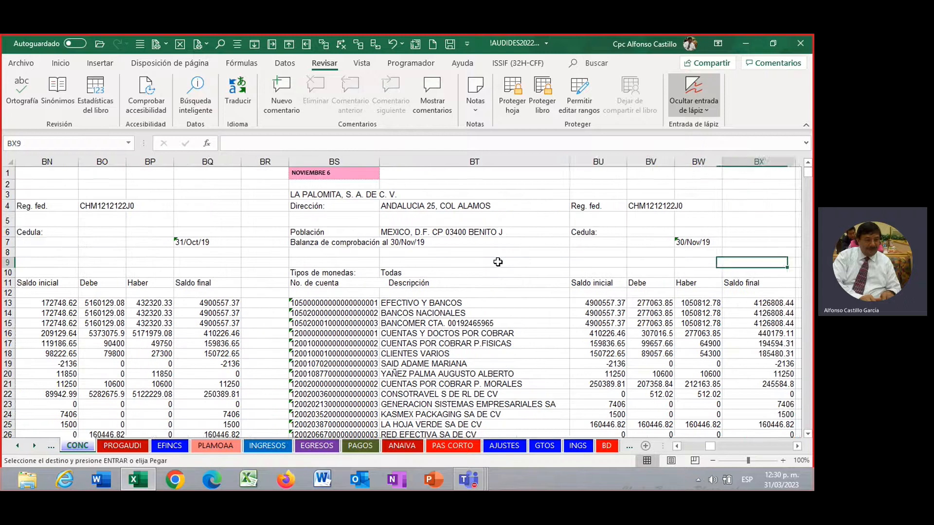
{"action": "key", "text": "Right"}
{"action": "key", "text": "Right"}
{"action": "key", "text": "Right"}
{"action": "key", "text": "Right"}
{"action": "key", "text": "Right"}
{"action": "key", "text": "Right"}
{"action": "key", "text": "Right"}
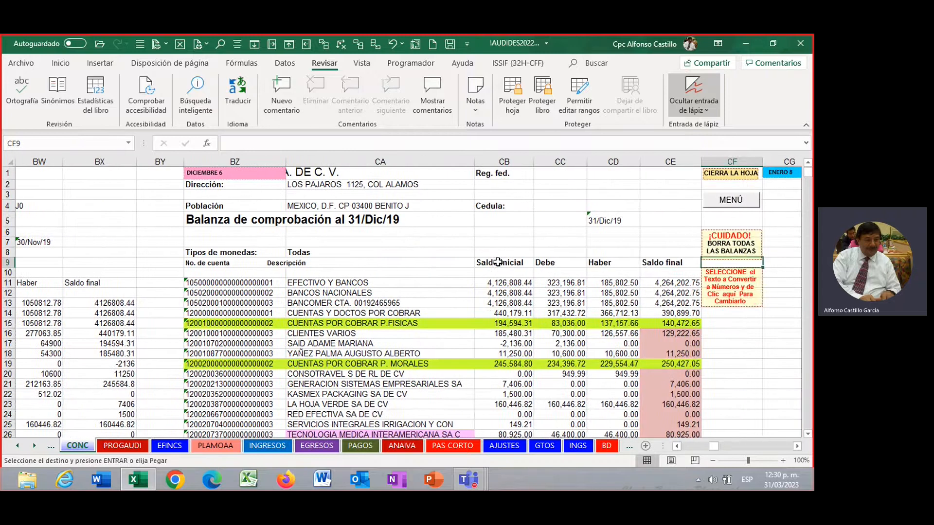
{"action": "scroll", "coordinate": [394, 323], "scroll_direction": "down", "scroll_amount": 4}
{"action": "scroll", "coordinate": [394, 323], "scroll_direction": "up", "scroll_amount": 4}
{"action": "left_click", "coordinate": [520, 293]}
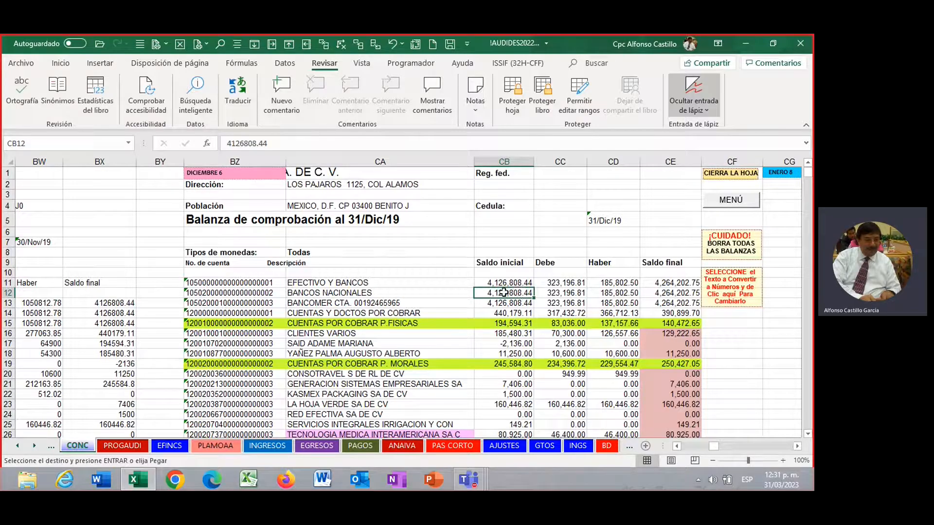
Examine the monthly SUMAR.SI formulas for CARGOS, ABONOS and SALDOS in I4:M15 on the BZA sheet.
{"action": "left_click", "coordinate": [19, 447]}
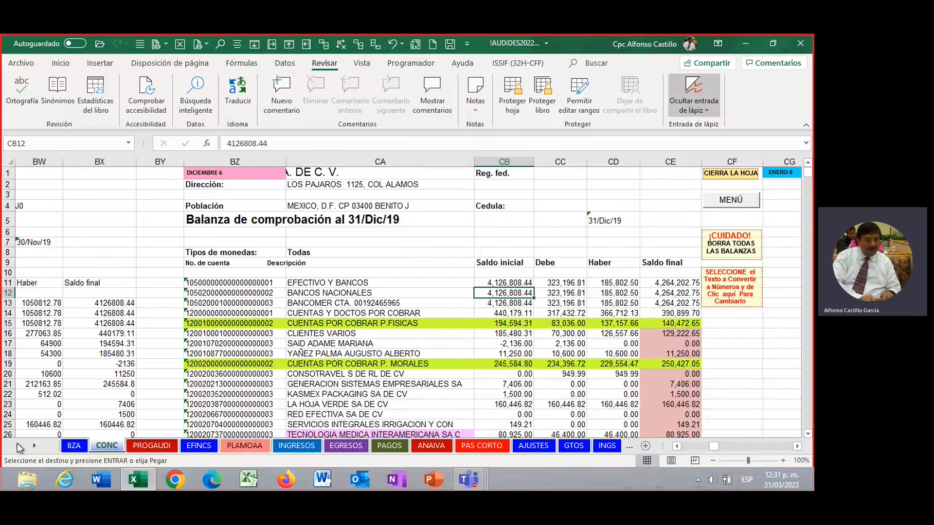
{"action": "left_click", "coordinate": [75, 446]}
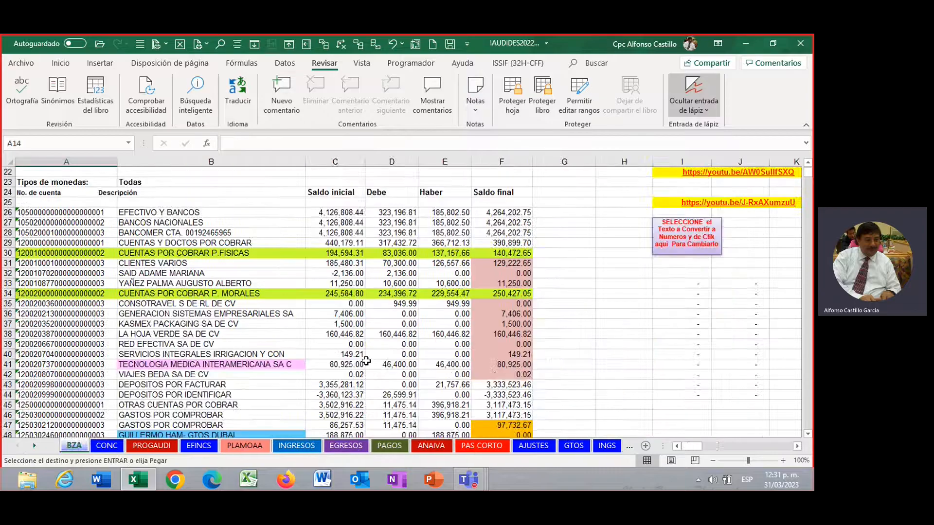
{"action": "left_click", "coordinate": [577, 333]}
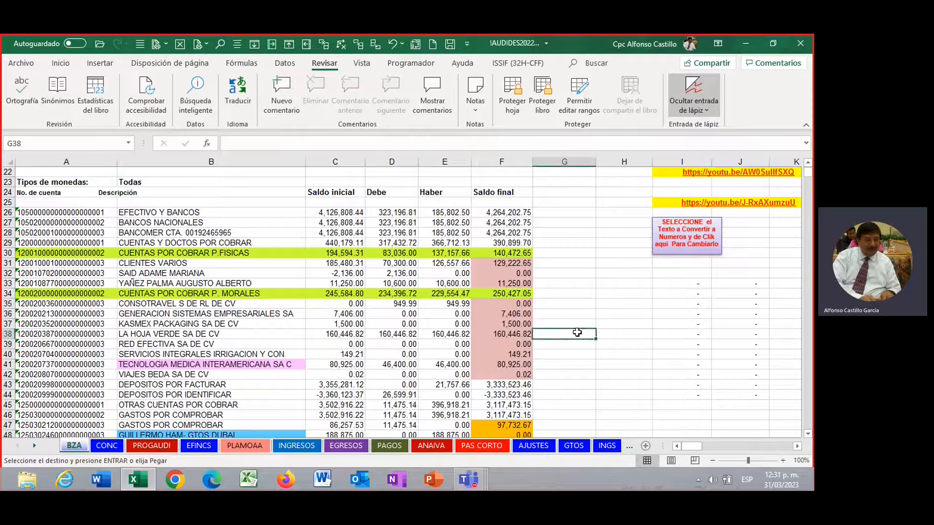
{"action": "key", "text": "Right"}
{"action": "key", "text": "Right"}
{"action": "key", "text": "Right"}
{"action": "key", "text": "Right"}
{"action": "key", "text": "Right"}
{"action": "key", "text": "Right"}
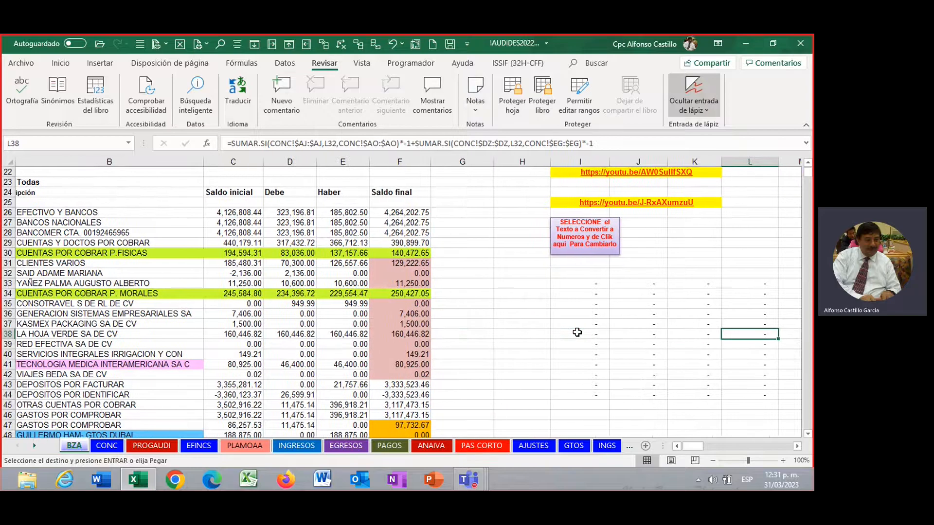
{"action": "scroll", "coordinate": [542, 300], "scroll_direction": "up", "scroll_amount": 7}
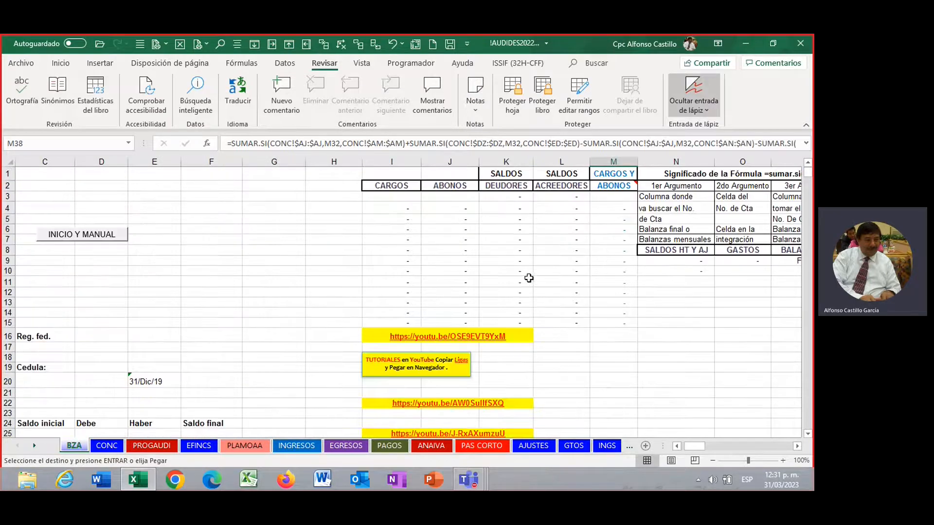
{"action": "left_click_drag", "start_coordinate": [406, 210], "coordinate": [594, 319]}
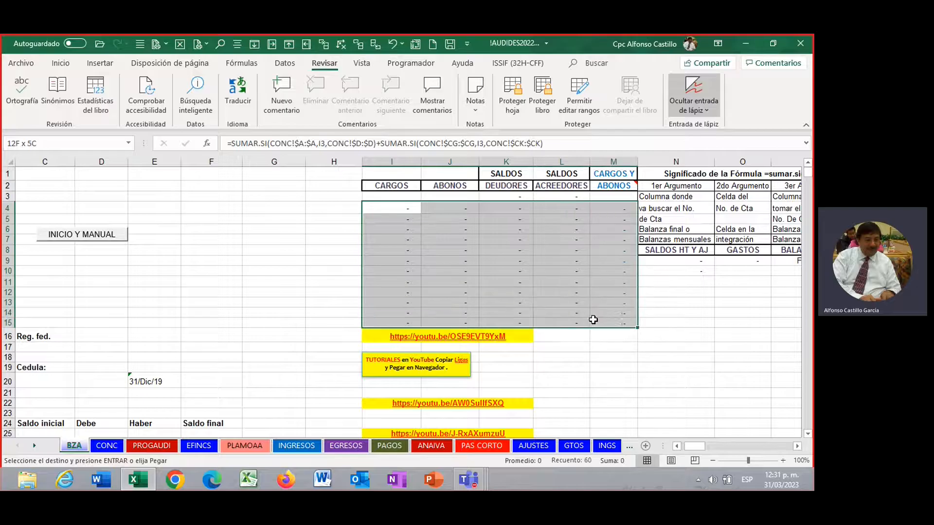
{"action": "left_click", "coordinate": [257, 254]}
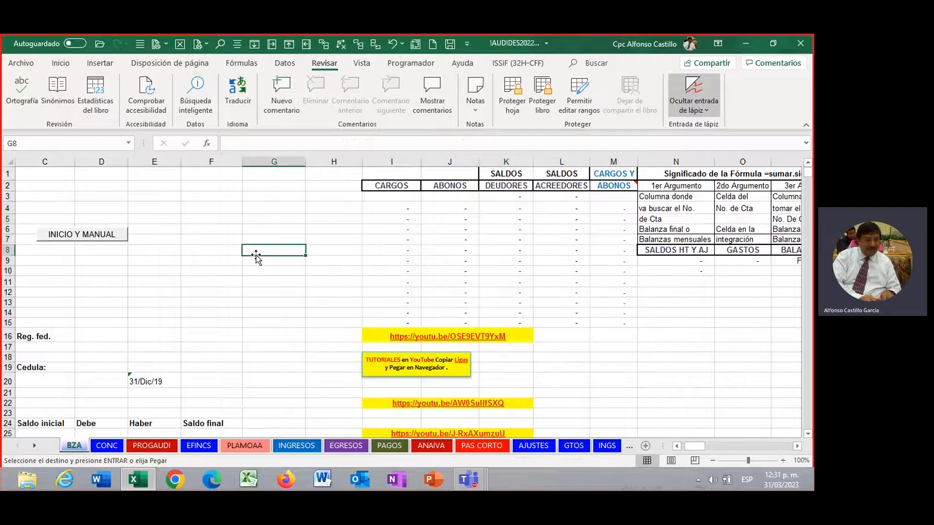
Copy the BANCOS NACIONALES account number from A27 on BZA into cell I32, above the monthly formulas.
{"action": "key", "text": "Left"}
{"action": "key", "text": "Left"}
{"action": "key", "text": "Left"}
{"action": "key", "text": "Left"}
{"action": "key", "text": "Left"}
{"action": "key", "text": "Left"}
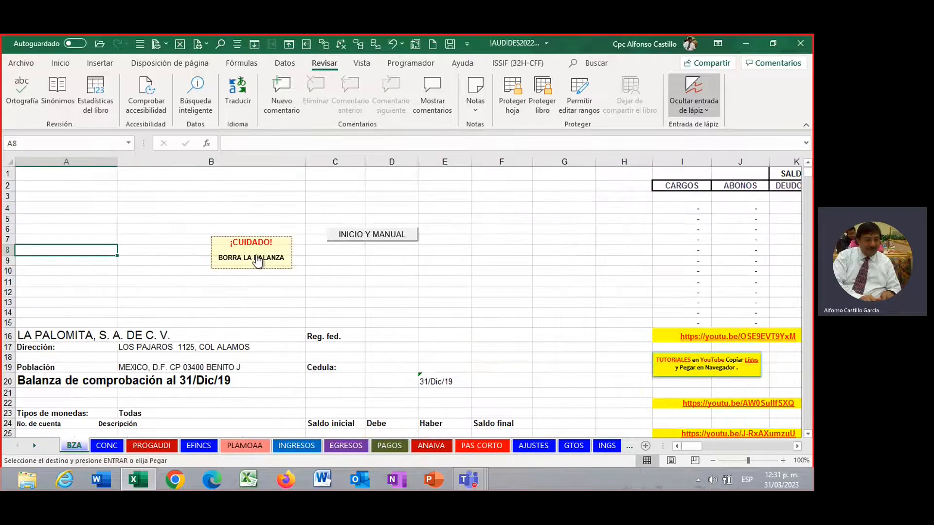
{"action": "scroll", "coordinate": [257, 261], "scroll_direction": "down", "scroll_amount": 8}
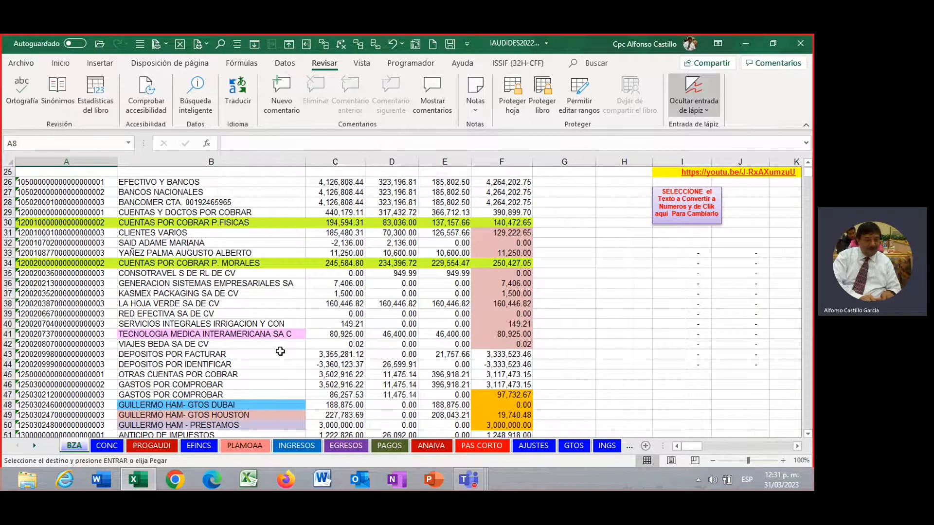
{"action": "left_click", "coordinate": [53, 193]}
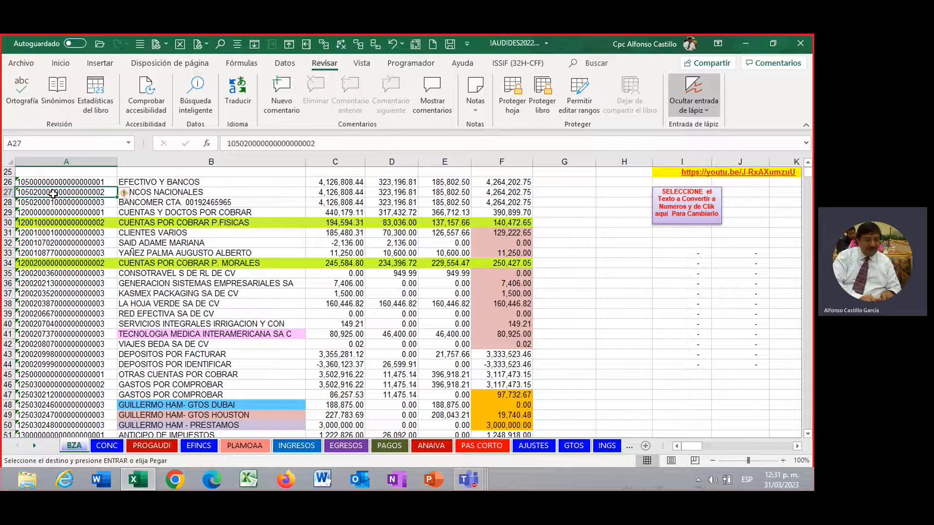
{"action": "right_click", "coordinate": [53, 193]}
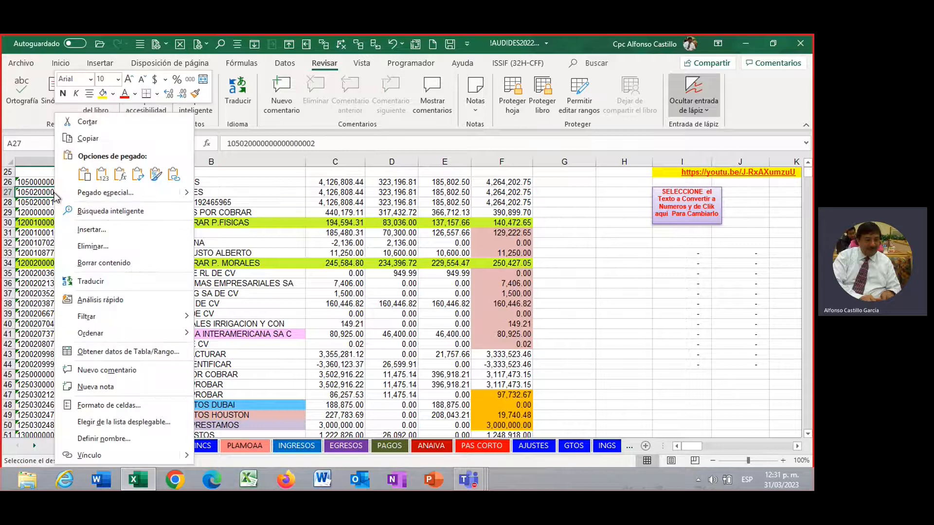
{"action": "left_click", "coordinate": [88, 140]}
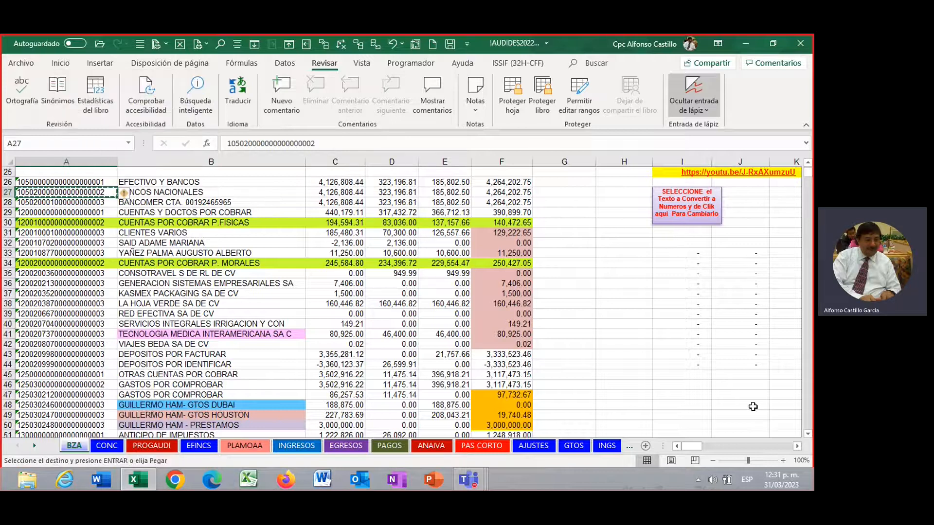
{"action": "right_click", "coordinate": [682, 244]}
{"action": "left_click", "coordinate": [589, 193]}
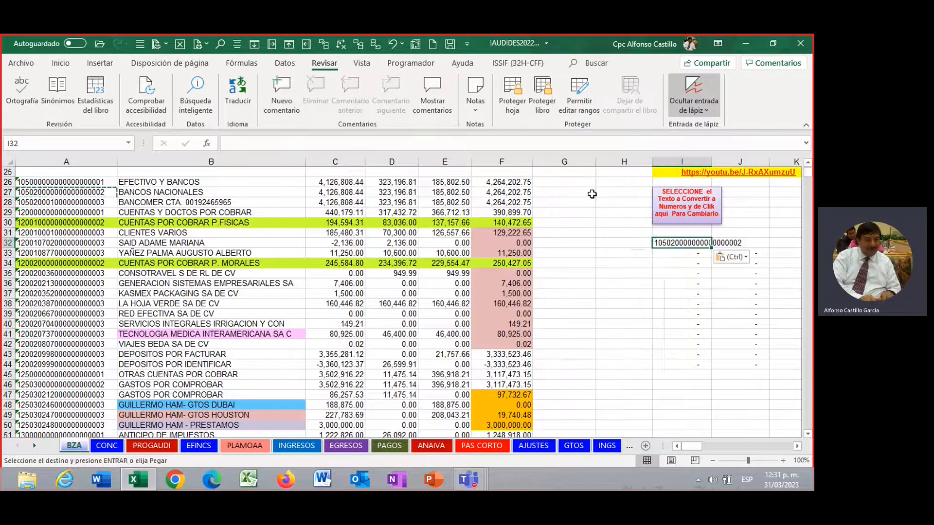
Fill the account number in I32 across to M32, and check the monthly formula in J36.
{"action": "left_click_drag", "start_coordinate": [694, 254], "coordinate": [692, 363]}
{"action": "left_click", "coordinate": [800, 445]}
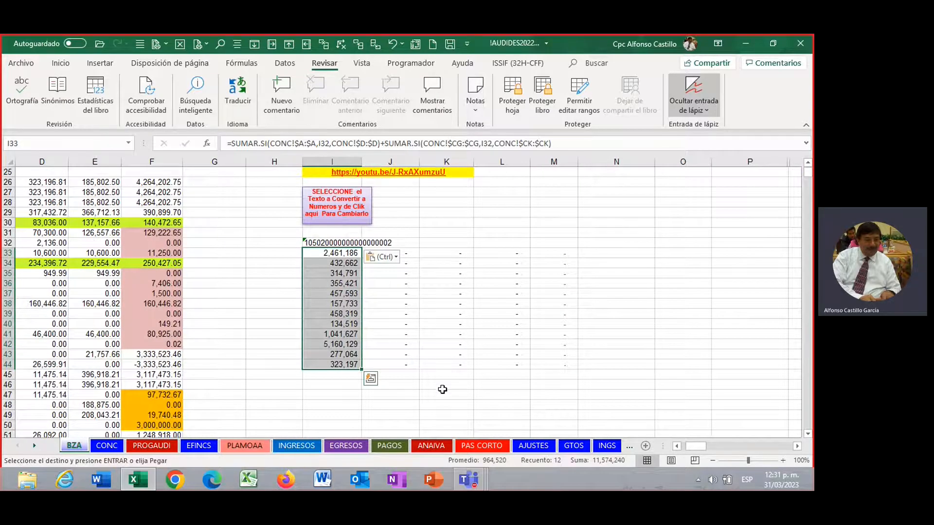
{"action": "left_click", "coordinate": [440, 395]}
{"action": "left_click_drag", "start_coordinate": [317, 243], "coordinate": [544, 247]}
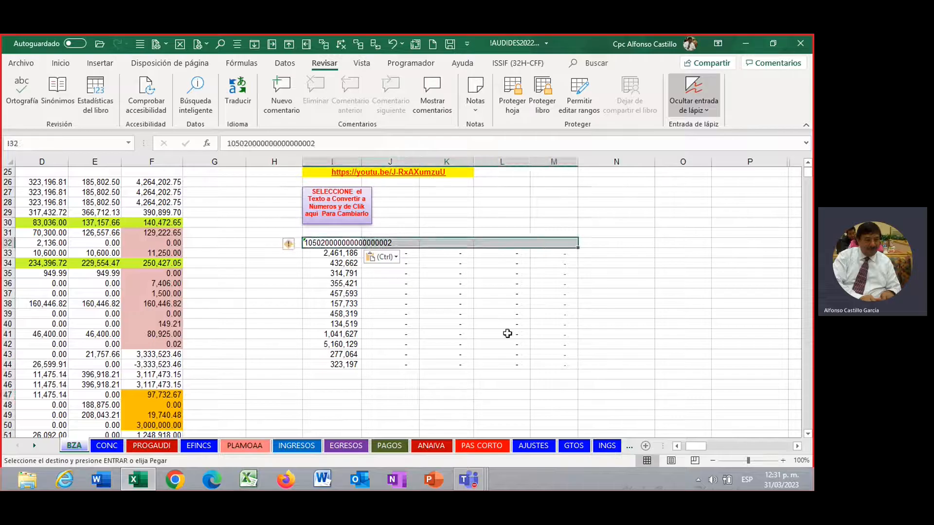
{"action": "left_click", "coordinate": [274, 48]}
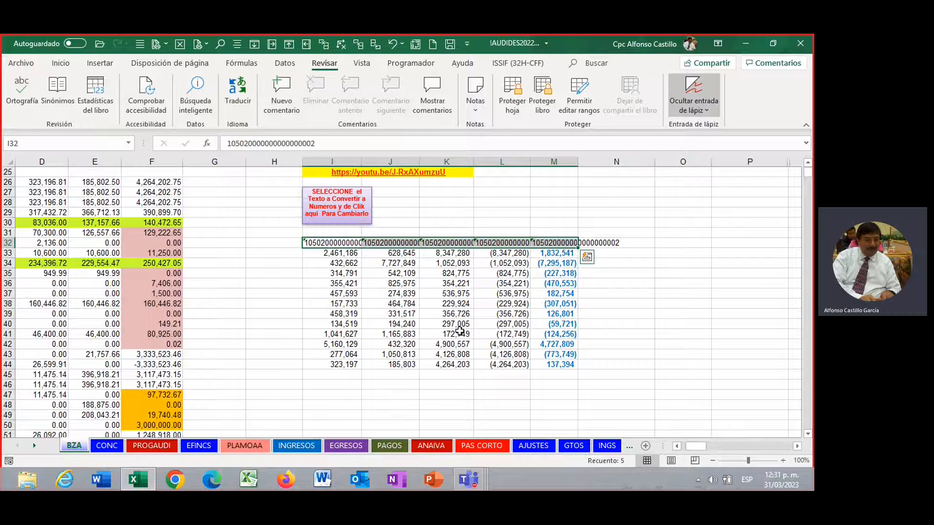
{"action": "left_click", "coordinate": [402, 285]}
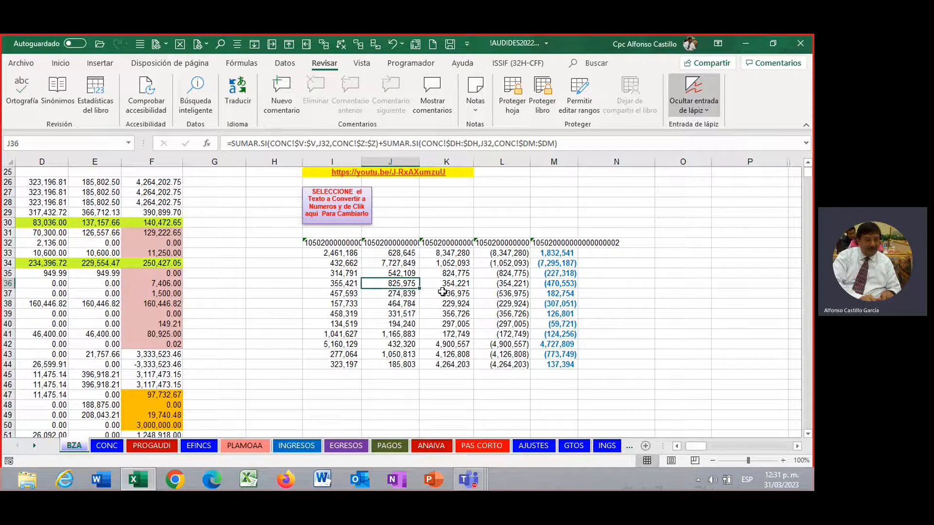
{"action": "left_click", "coordinate": [619, 286]}
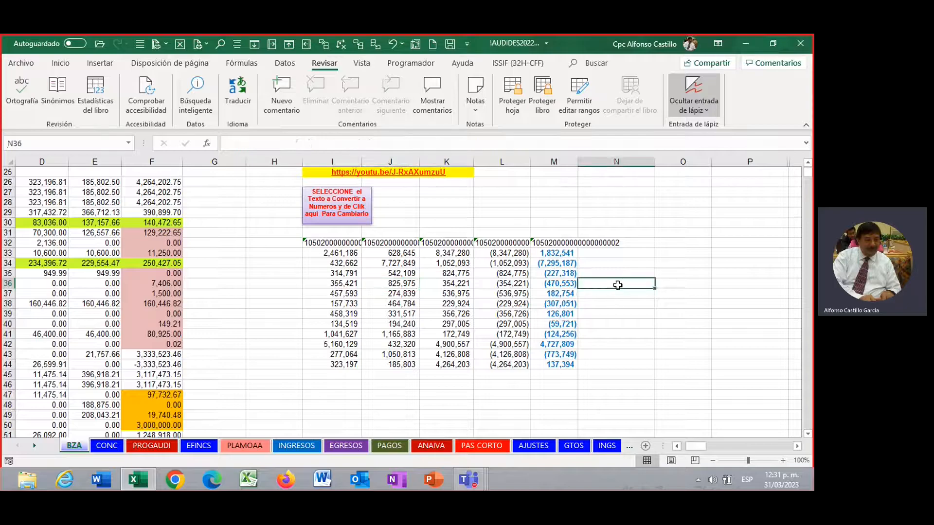
Open the ANAIVA sheet through the audit form's fiscal option I.V.A. ACREDITABLE M, accepting the protected-cells notice.
{"action": "key", "text": "Left"}
{"action": "key", "text": "Left"}
{"action": "key", "text": "Left"}
{"action": "key", "text": "Left"}
{"action": "key", "text": "Left"}
{"action": "key", "text": "Left"}
{"action": "key", "text": "Left"}
{"action": "key", "text": "Left"}
{"action": "key", "text": "Left"}
{"action": "key", "text": "Left"}
{"action": "key", "text": "Left"}
{"action": "key", "text": "Left"}
{"action": "key", "text": "Left"}
{"action": "key", "text": "Up"}
{"action": "key", "text": "Up"}
{"action": "key", "text": "Up"}
{"action": "key", "text": "Up"}
{"action": "key", "text": "Up"}
{"action": "key", "text": "Up"}
{"action": "key", "text": "Up"}
{"action": "key", "text": "Up"}
{"action": "key", "text": "Up"}
{"action": "key", "text": "Up"}
{"action": "key", "text": "Up"}
{"action": "key", "text": "Up"}
{"action": "key", "text": "Up"}
{"action": "key", "text": "Up"}
{"action": "key", "text": "Up"}
{"action": "key", "text": "Up"}
{"action": "key", "text": "Up"}
{"action": "key", "text": "Up"}
{"action": "key", "text": "Up"}
{"action": "key", "text": "Up"}
{"action": "key", "text": "Up"}
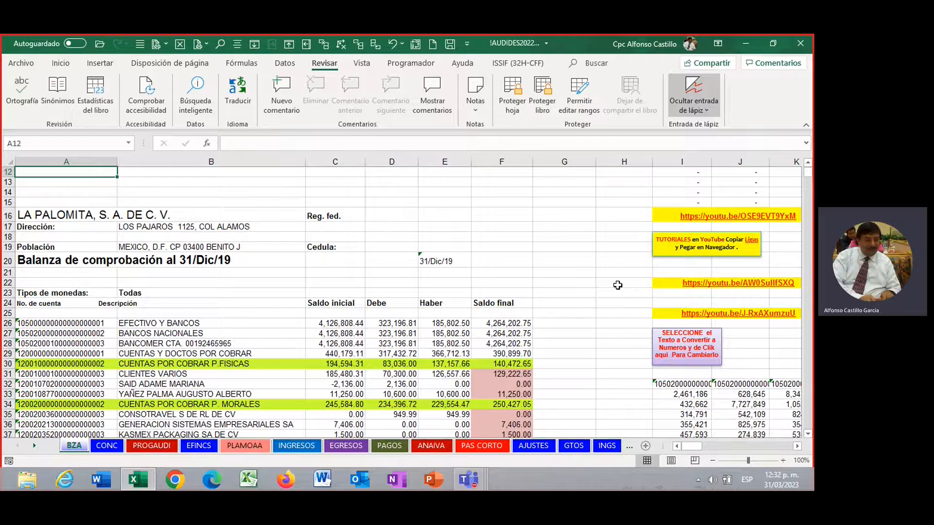
{"action": "scroll", "coordinate": [438, 273], "scroll_direction": "up", "scroll_amount": 4}
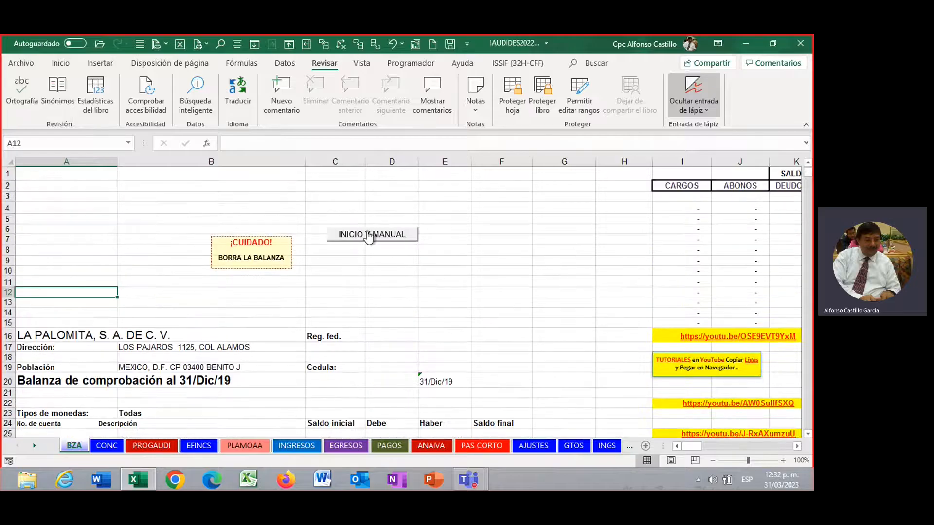
{"action": "left_click", "coordinate": [373, 238]}
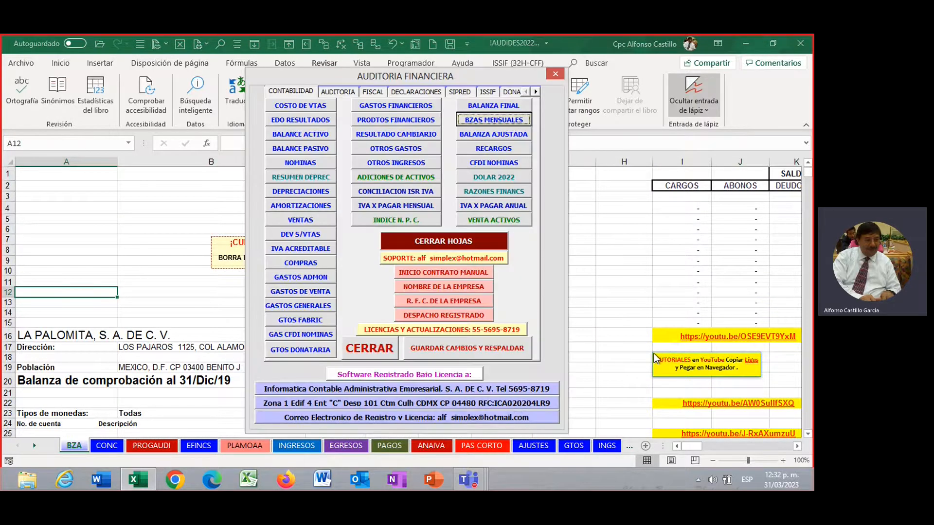
{"action": "left_click", "coordinate": [373, 92]}
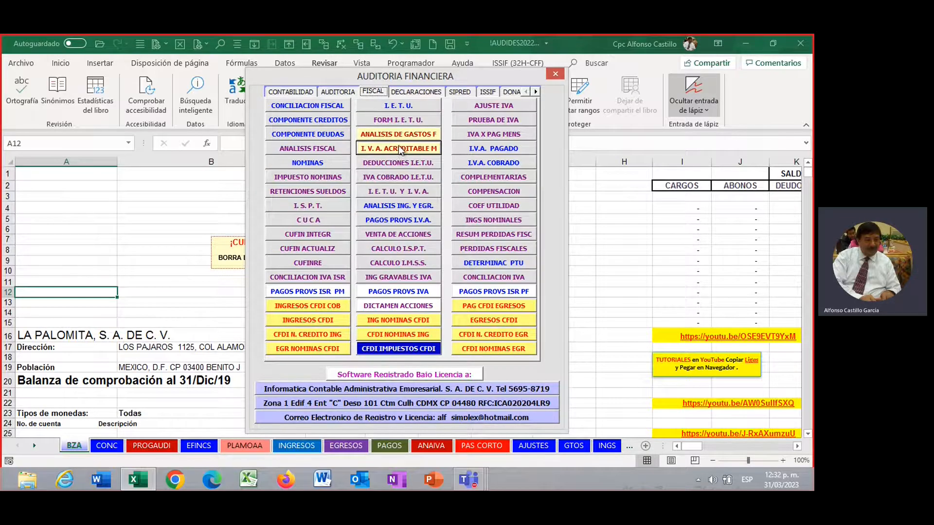
{"action": "left_click", "coordinate": [399, 149]}
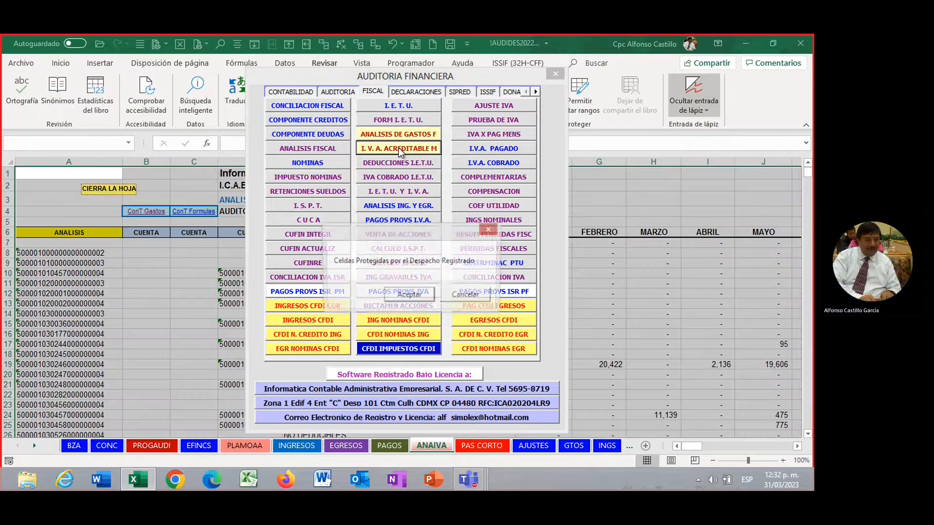
{"action": "left_click", "coordinate": [409, 297]}
Examine the monthly expense formulas in F18:J34 and I21 on the ANAIVA sheet.
{"action": "scroll", "coordinate": [563, 224], "scroll_direction": "down", "scroll_amount": 4}
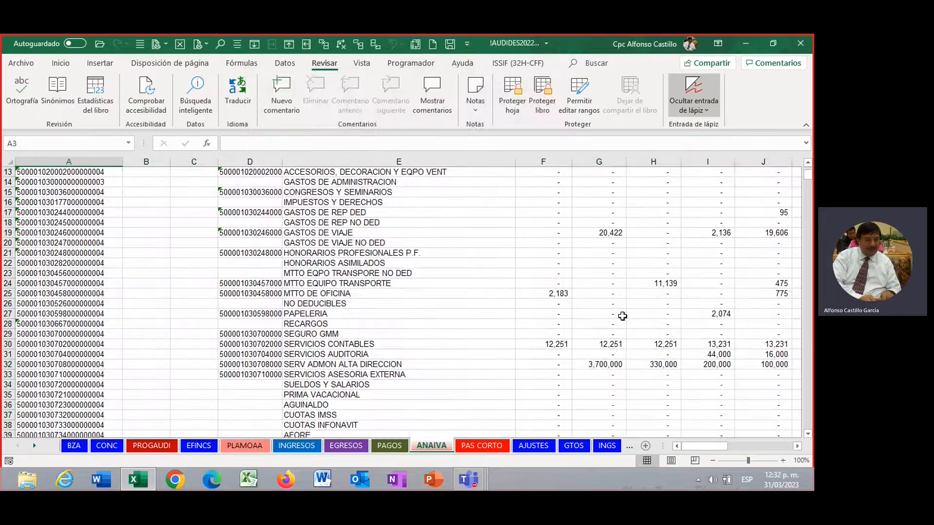
{"action": "left_click_drag", "start_coordinate": [538, 225], "coordinate": [747, 385]}
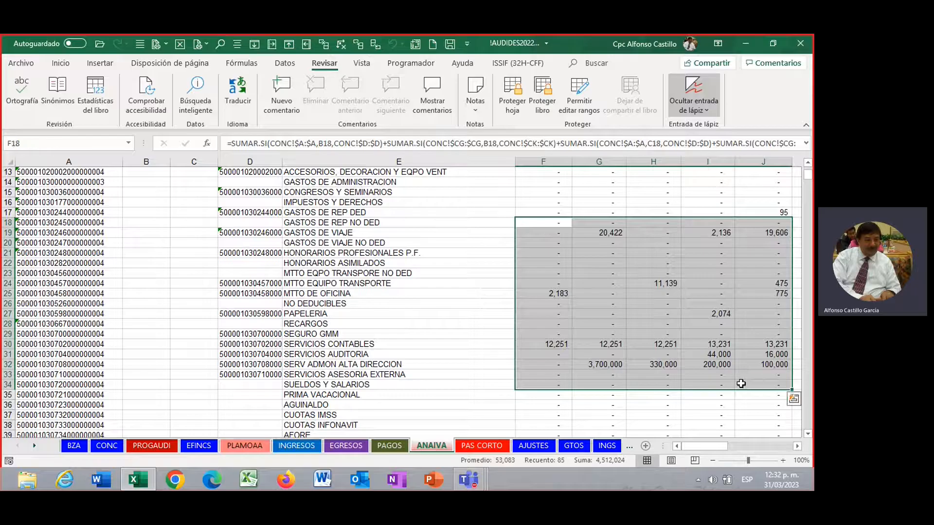
{"action": "left_click", "coordinate": [648, 252]}
{"action": "key", "text": "Right"}
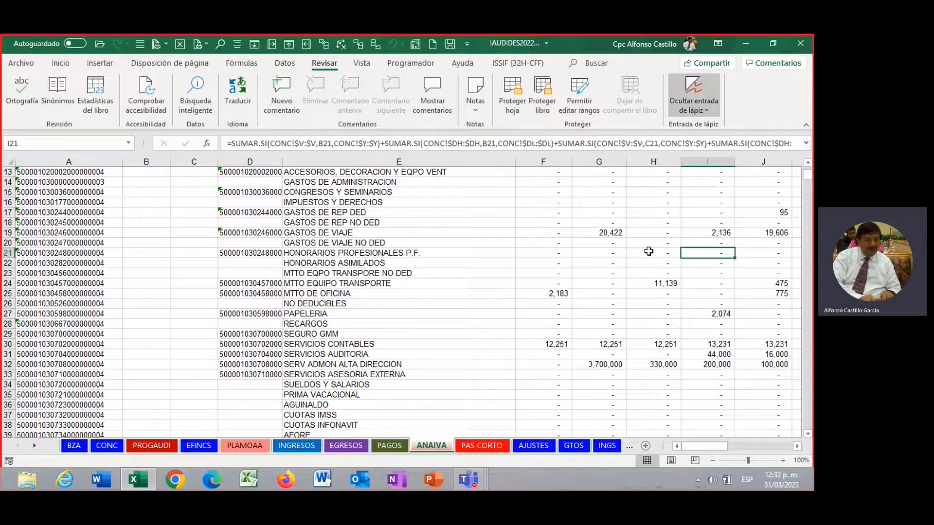
Clear the account numbers in D17:D35 of ANAIVA and undo the deletion.
{"action": "left_click_drag", "start_coordinate": [258, 212], "coordinate": [256, 395]}
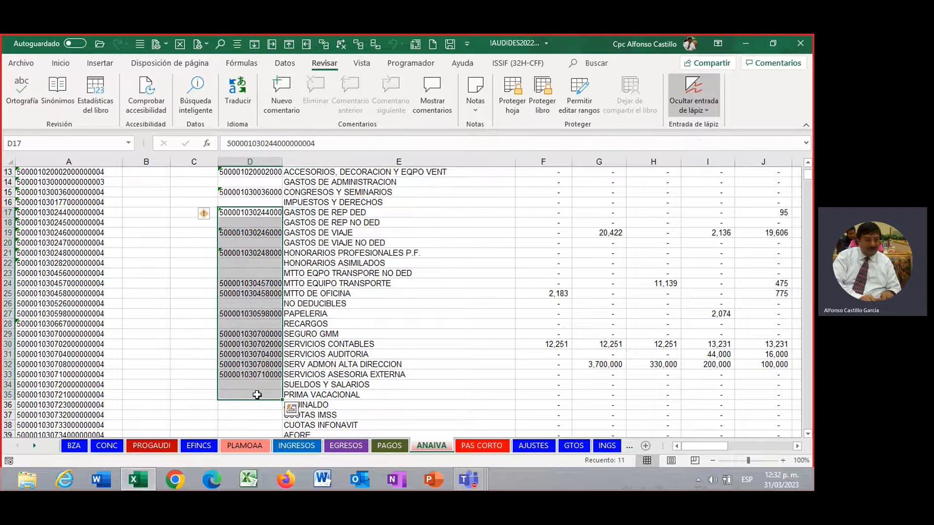
{"action": "key", "text": "Delete"}
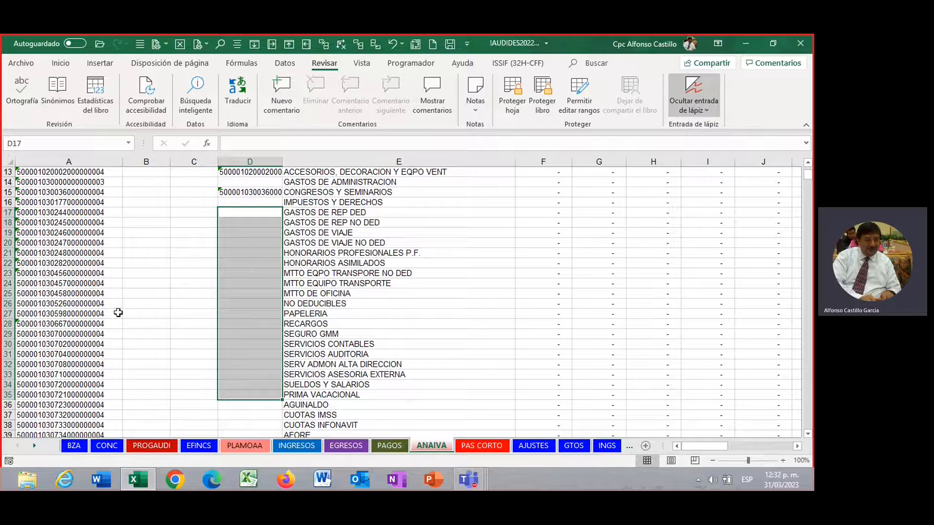
{"action": "left_click", "coordinate": [394, 47]}
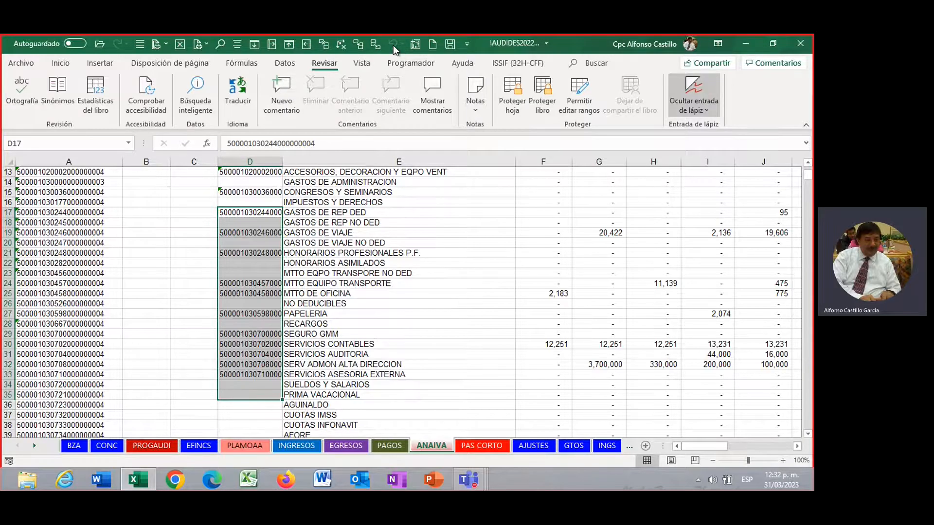
Examine the monthly SUMAR.SI formulas across row 18 of ANAIVA, from January in column F through the totals in column R.
{"action": "left_click", "coordinate": [548, 224]}
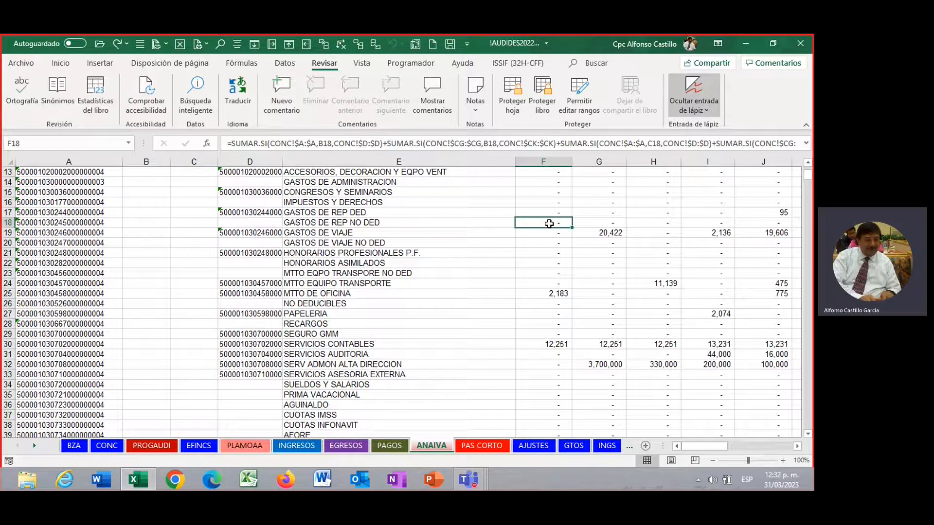
{"action": "key", "text": "Right"}
{"action": "key", "text": "Right"}
{"action": "key", "text": "Right"}
{"action": "key", "text": "Right"}
{"action": "key", "text": "Right"}
{"action": "key", "text": "Right"}
{"action": "key", "text": "Right"}
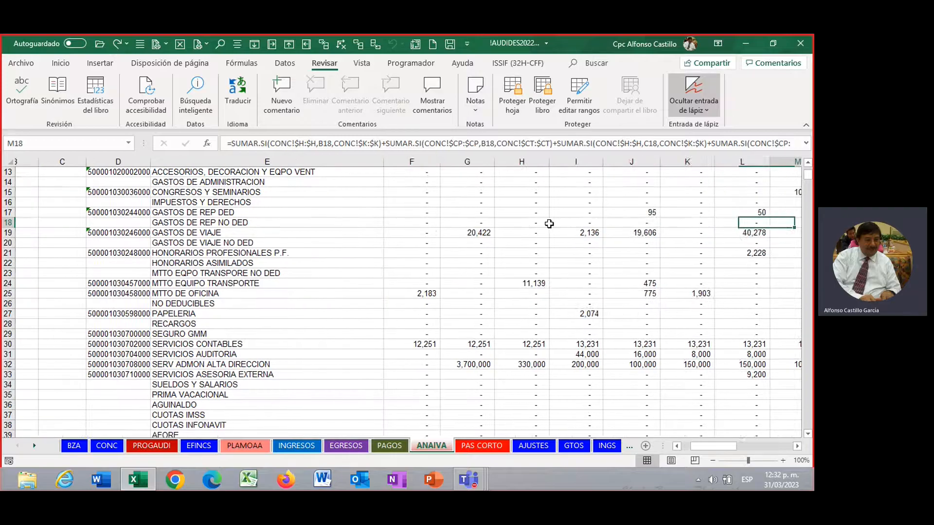
{"action": "key", "text": "Right"}
{"action": "key", "text": "Right"}
{"action": "key", "text": "Right"}
{"action": "key", "text": "Right"}
{"action": "key", "text": "Right"}
{"action": "key", "text": "Right"}
{"action": "key", "text": "Right"}
{"action": "key", "text": "Right"}
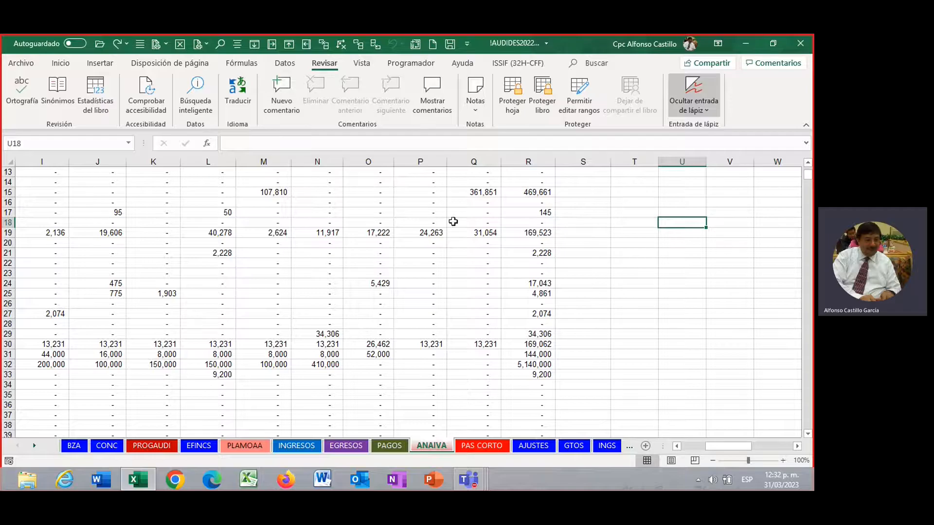
{"action": "left_click", "coordinate": [454, 222]}
{"action": "scroll", "coordinate": [464, 327], "scroll_direction": "down", "scroll_amount": 3}
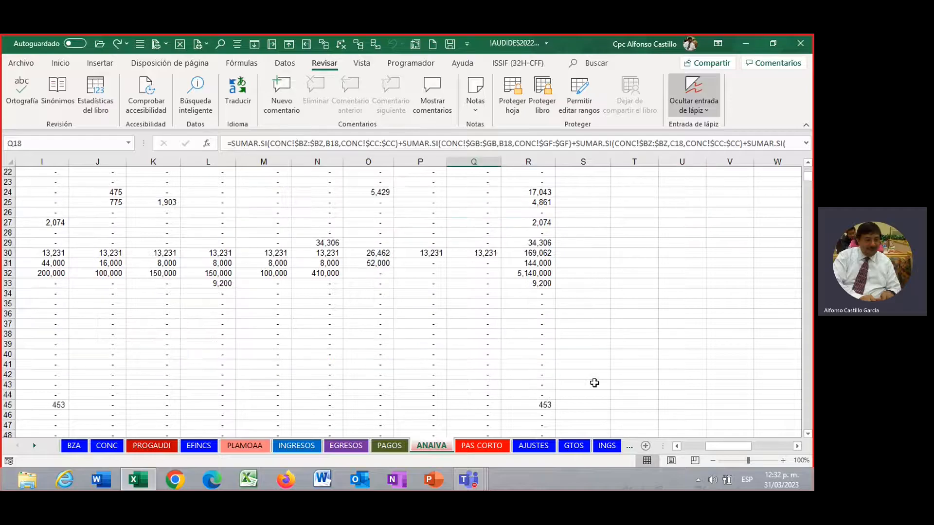
{"action": "left_click", "coordinate": [578, 304]}
{"action": "scroll", "coordinate": [578, 305], "scroll_direction": "up", "scroll_amount": 1}
{"action": "scroll", "coordinate": [551, 340], "scroll_direction": "up", "scroll_amount": 1}
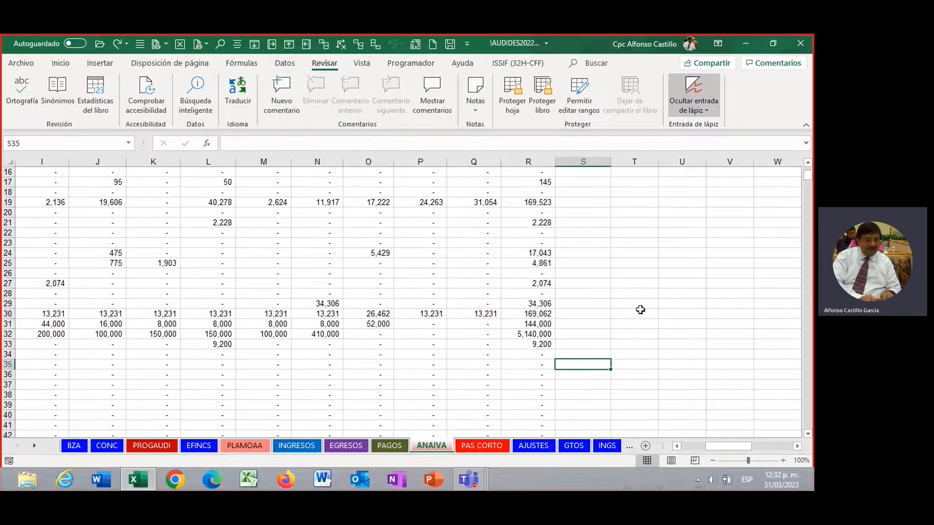
Review the monthly formulas along row 22 of ANAIVA, moving back from the totals to the account column D.
{"action": "left_click", "coordinate": [638, 232]}
{"action": "key", "text": "Left"}
{"action": "key", "text": "Left"}
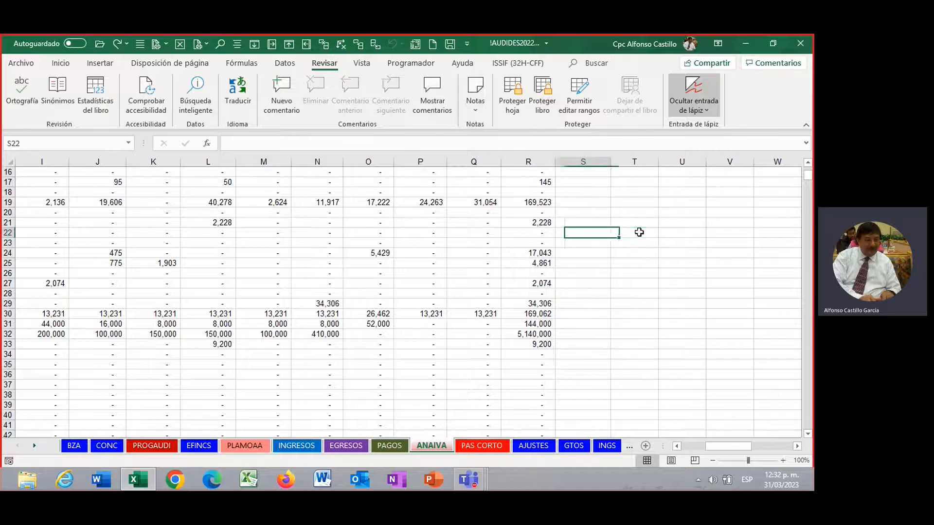
{"action": "key", "text": "Left"}
{"action": "key", "text": "Left"}
{"action": "key", "text": "Left"}
{"action": "key", "text": "Left"}
{"action": "key", "text": "Left"}
{"action": "key", "text": "Left"}
{"action": "key", "text": "Left"}
{"action": "key", "text": "Left"}
{"action": "key", "text": "Left"}
{"action": "key", "text": "Left"}
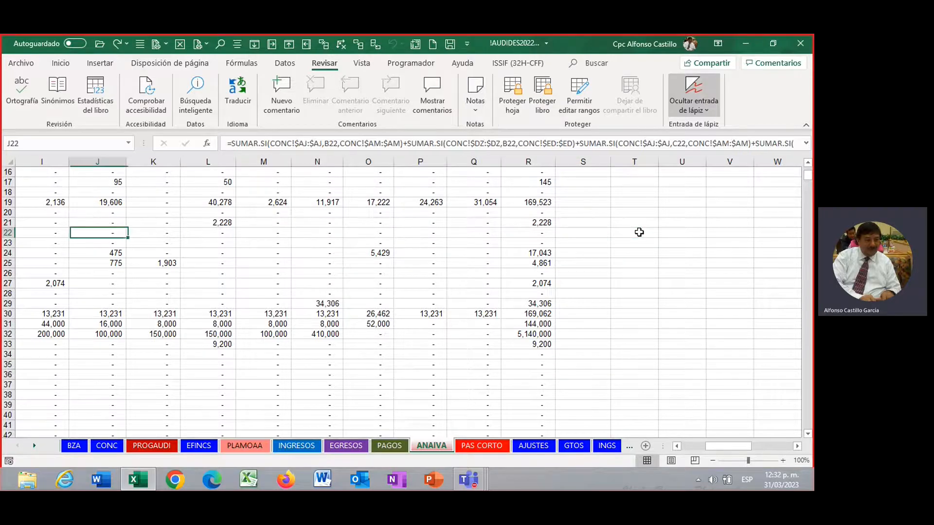
{"action": "key", "text": "Left"}
{"action": "key", "text": "Left"}
{"action": "key", "text": "Left"}
{"action": "key", "text": "Left"}
{"action": "key", "text": "Left"}
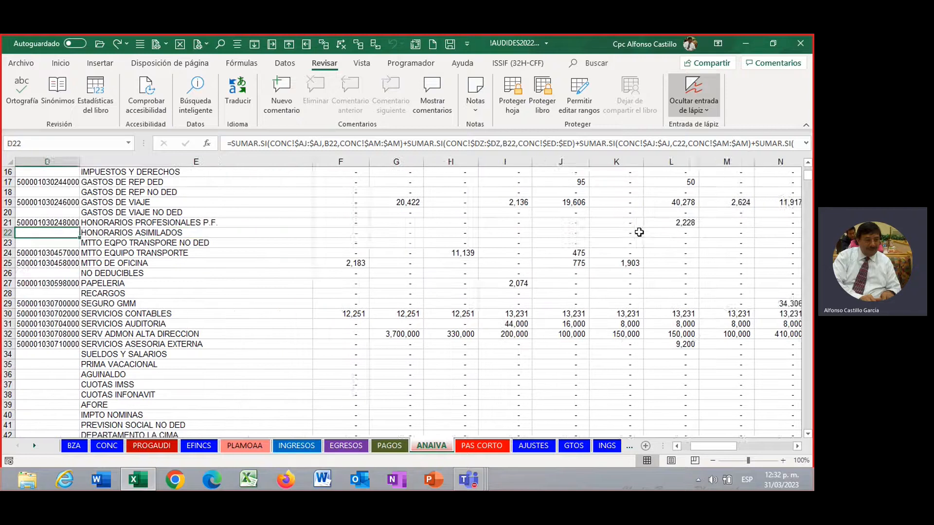
Insert a clustered column chart of the monthly expense amounts in F17:R33 and inspect its February bar for point 16.
{"action": "left_click_drag", "start_coordinate": [406, 184], "coordinate": [672, 336]}
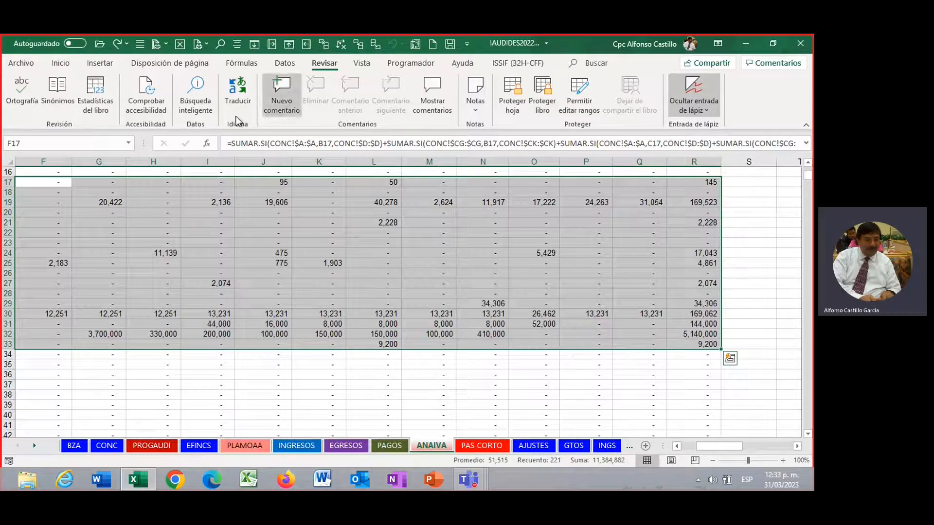
{"action": "left_click", "coordinate": [100, 64]}
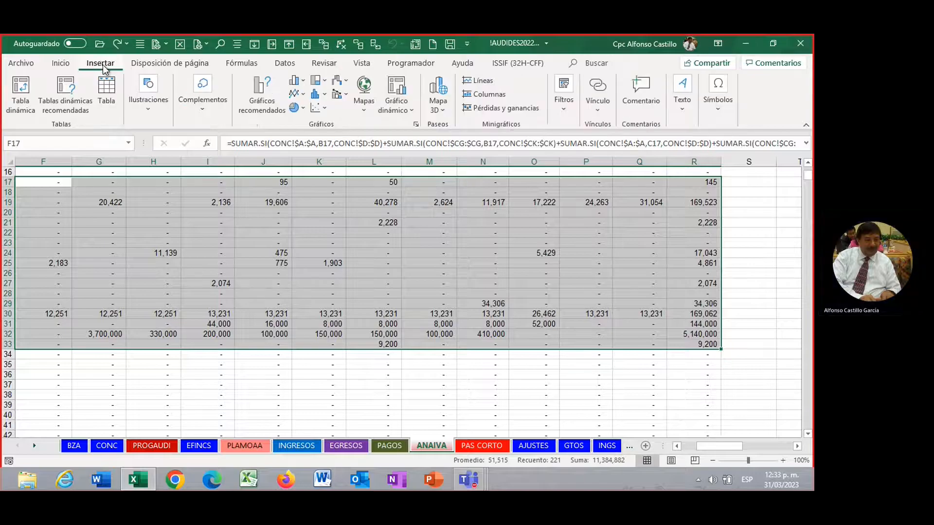
{"action": "left_click", "coordinate": [295, 80]}
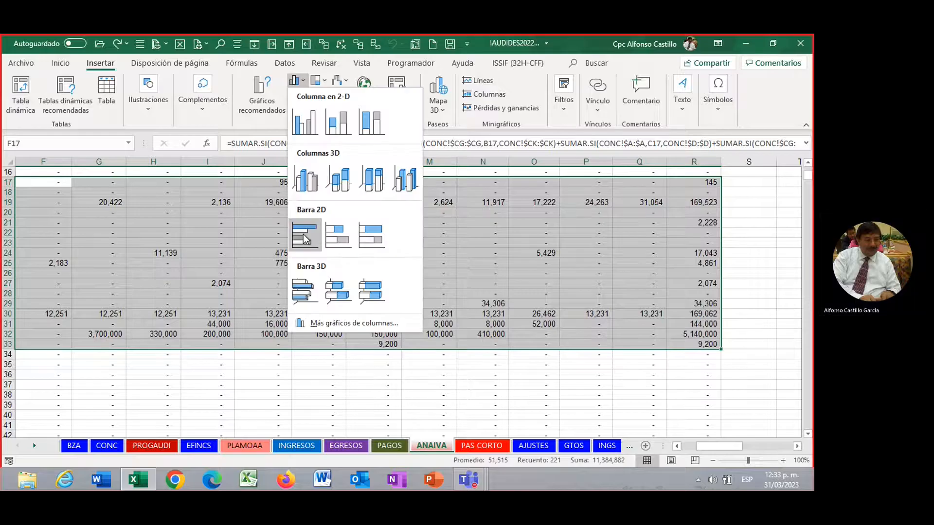
{"action": "left_click", "coordinate": [310, 179]}
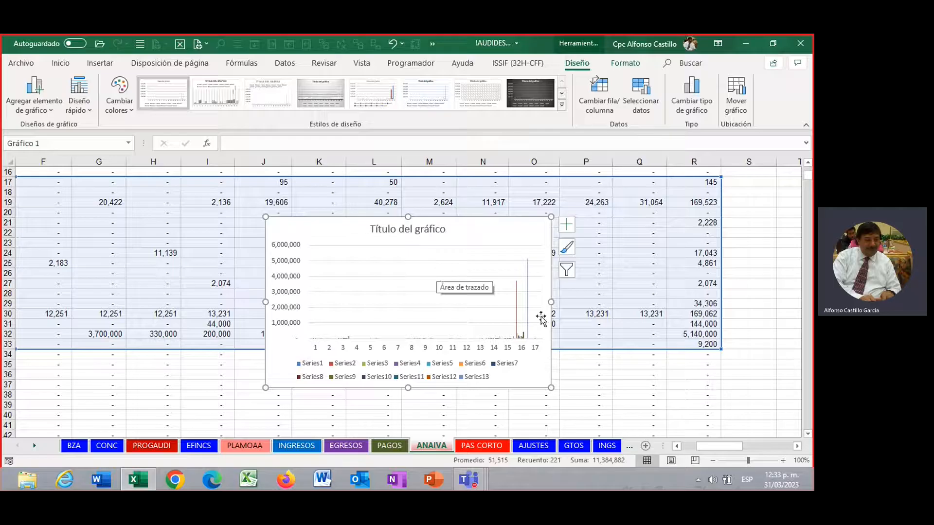
{"action": "mouse_move", "coordinate": [518, 292]}
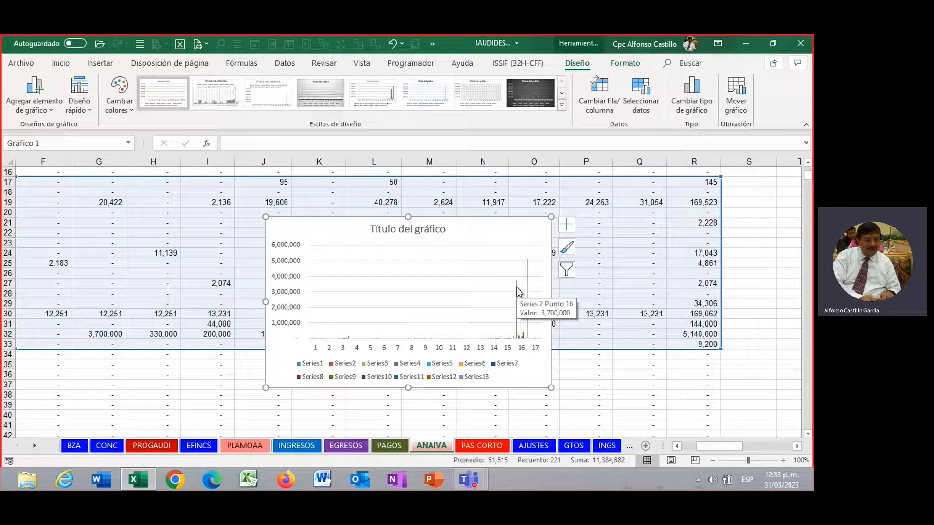
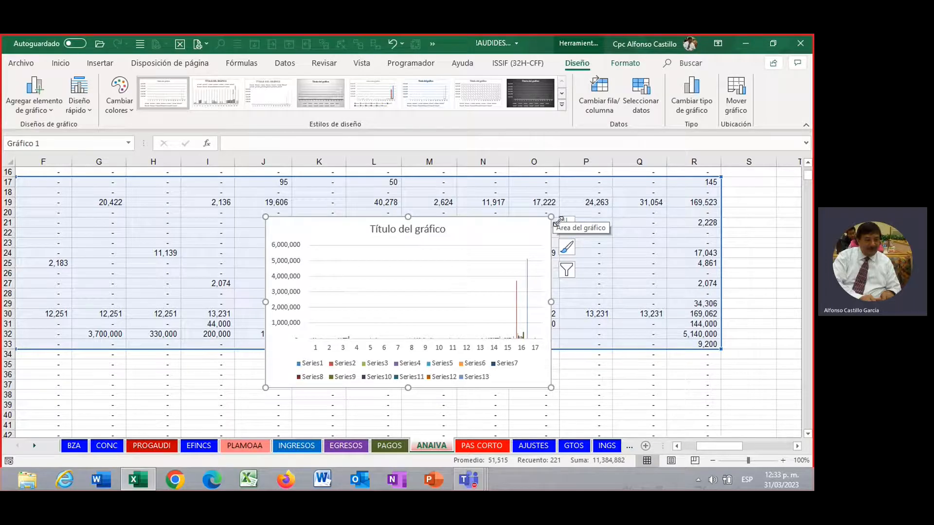
Delete the column chart from the ANAIVA sheet.
{"action": "left_click", "coordinate": [622, 243]}
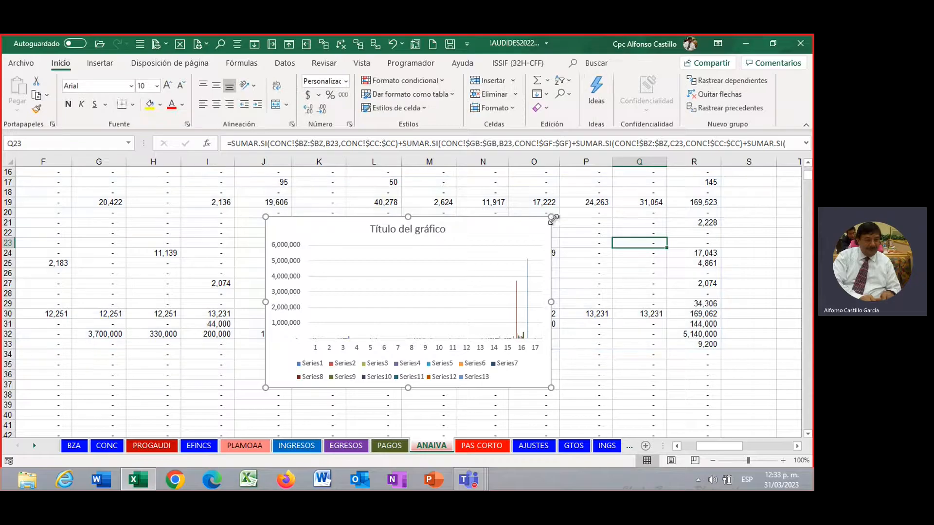
{"action": "left_click", "coordinate": [552, 220]}
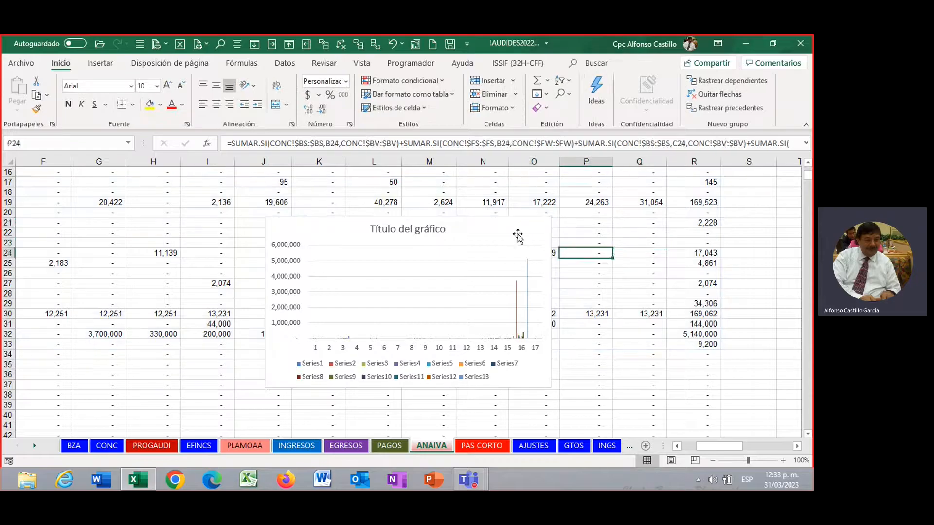
{"action": "left_click", "coordinate": [518, 233]}
{"action": "left_click", "coordinate": [605, 245]}
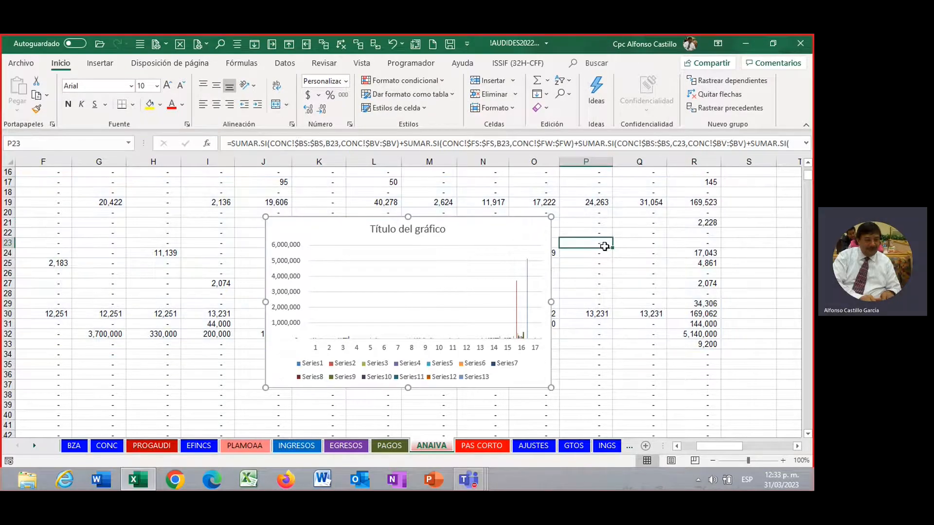
{"action": "left_click", "coordinate": [534, 241]}
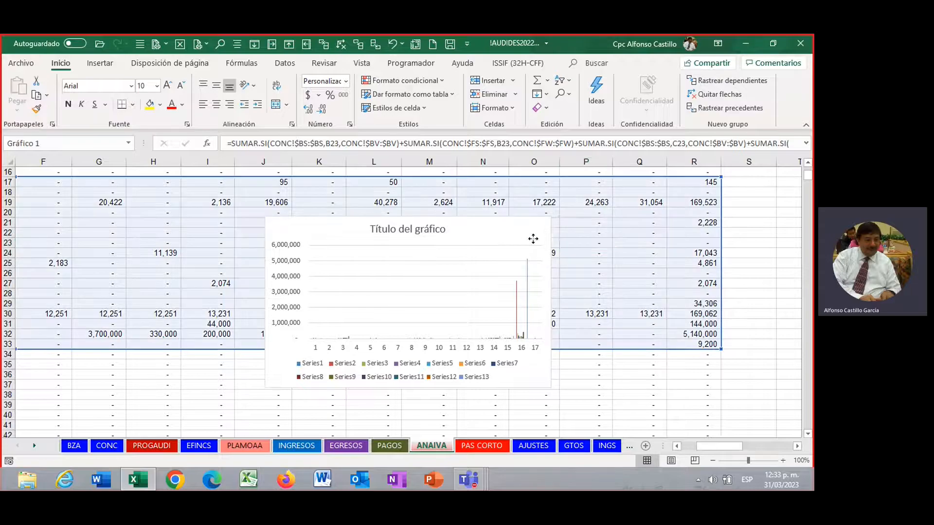
{"action": "right_click", "coordinate": [552, 218]}
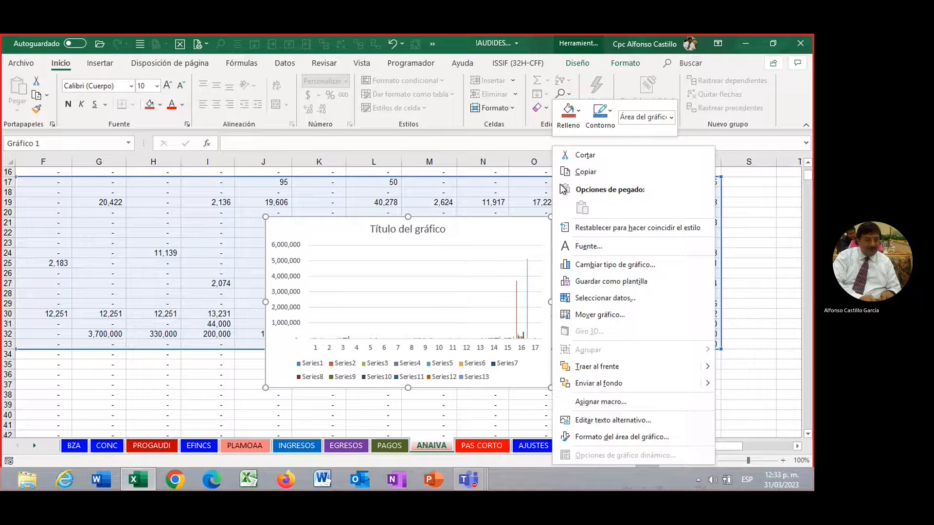
{"action": "key", "text": "Escape"}
{"action": "key", "text": "Escape"}
{"action": "key", "text": "Delete"}
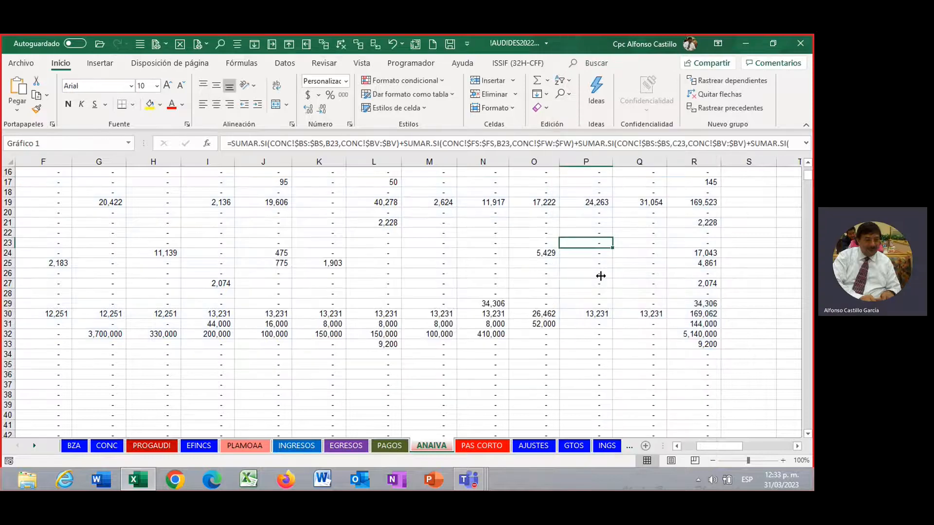
Highlight the SERV ADMON ALTA DIRECCION amounts in G32:R32 with a yellow fill.
{"action": "left_click", "coordinate": [592, 304]}
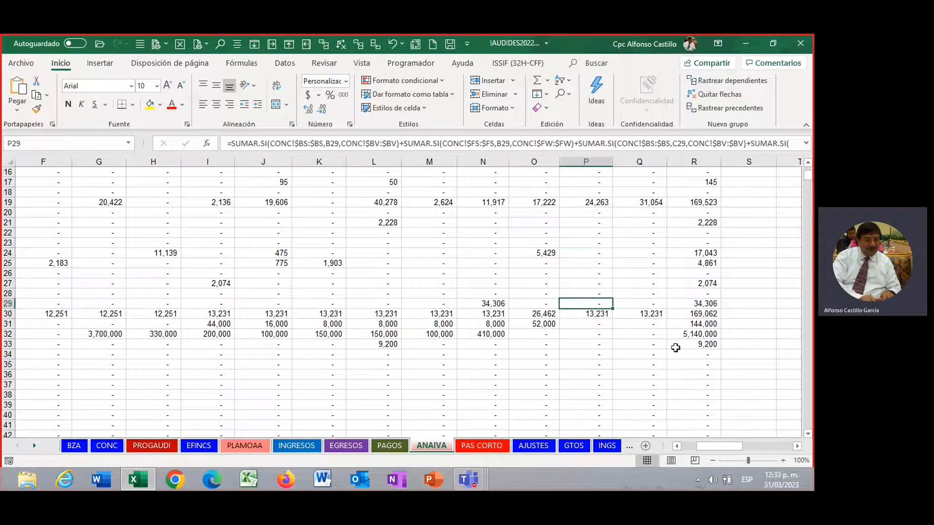
{"action": "left_click", "coordinate": [243, 335]}
{"action": "left_click_drag", "start_coordinate": [89, 337], "coordinate": [708, 331]}
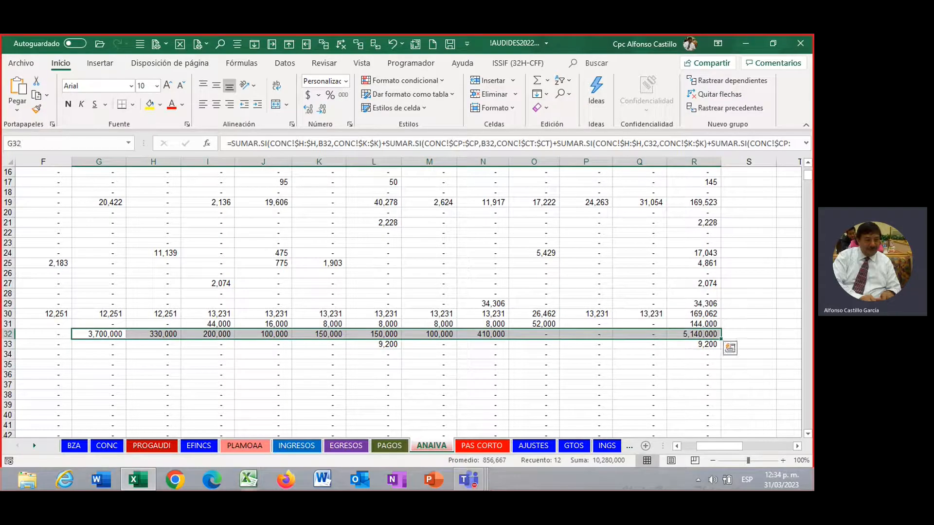
{"action": "left_click", "coordinate": [149, 105]}
{"action": "left_click", "coordinate": [486, 375]}
{"action": "left_click", "coordinate": [486, 344]}
{"action": "mouse_move", "coordinate": [107, 338]}
{"action": "left_mouse_down"}
{"action": "mouse_move", "coordinate": [104, 316]}
{"action": "mouse_move", "coordinate": [103, 337]}
{"action": "left_mouse_up"}
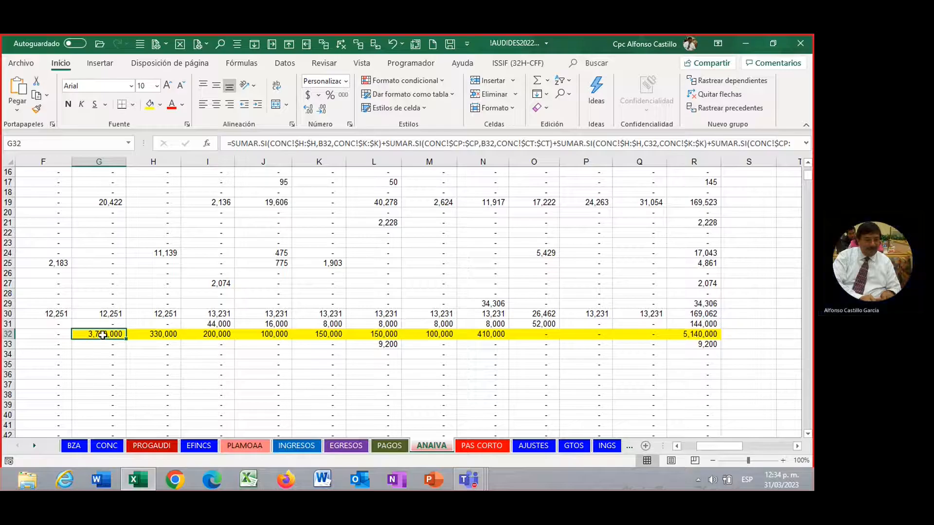
Open the EGRESOS sheet through the audit form's fiscal option EGRESOS CFDI.
{"action": "left_click", "coordinate": [329, 262]}
{"action": "left_click_drag", "start_coordinate": [740, 447], "coordinate": [723, 447]}
{"action": "scroll", "coordinate": [235, 322], "scroll_direction": "up", "scroll_amount": 5}
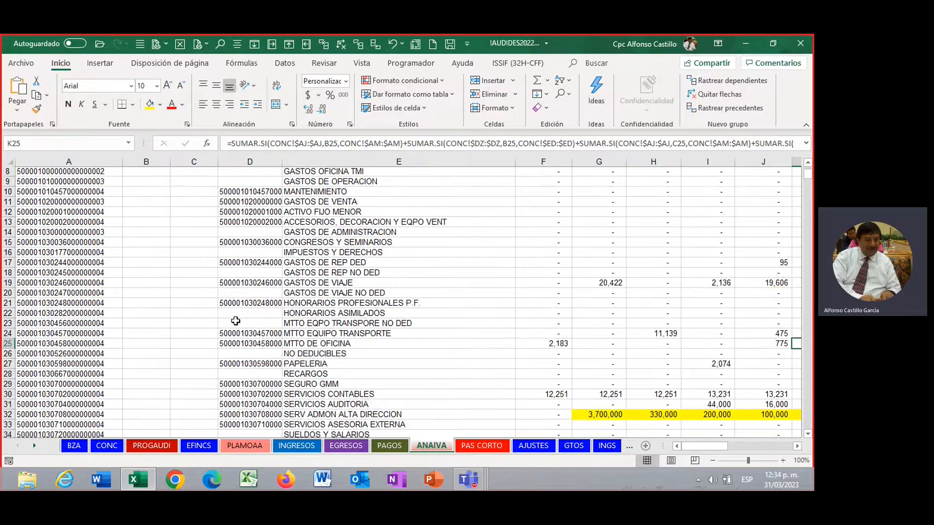
{"action": "left_click", "coordinate": [475, 192]}
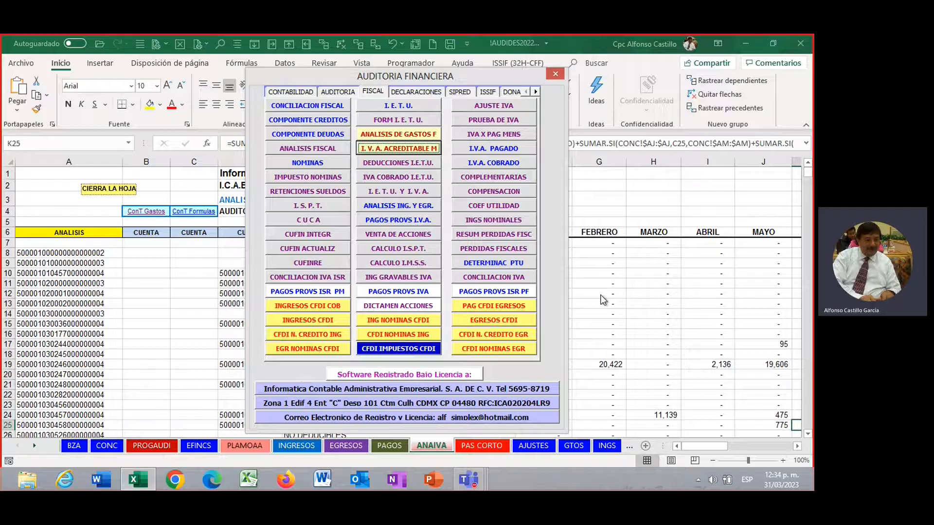
{"action": "left_click", "coordinate": [480, 322]}
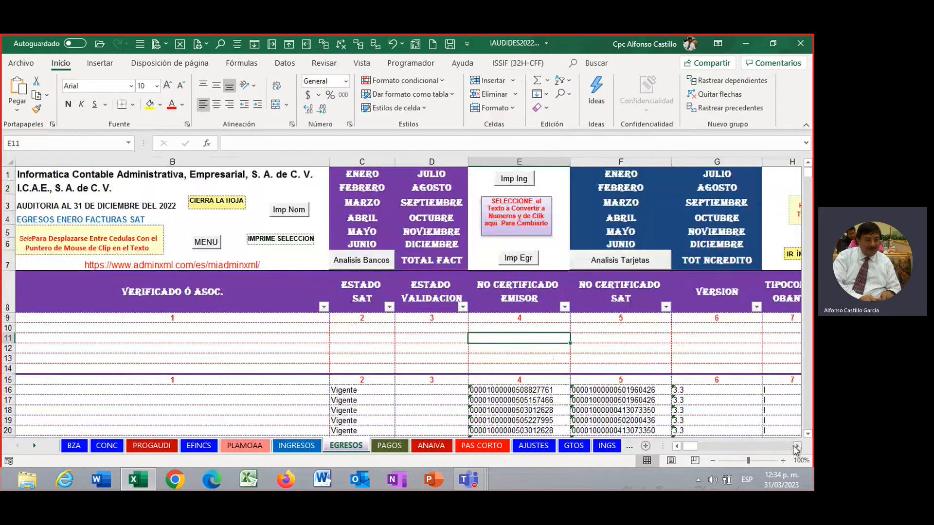
Examine the invoice columns on the EGRESOS sheet from SAT status to receiver name, including the UUIDs in S16:S29.
{"action": "left_click", "coordinate": [796, 446]}
{"action": "left_click", "coordinate": [795, 447]}
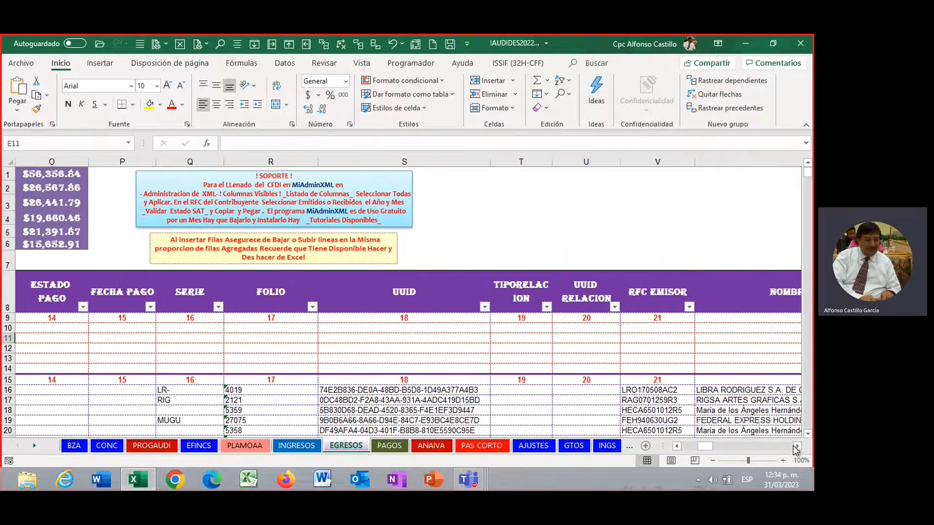
{"action": "left_click", "coordinate": [796, 447]}
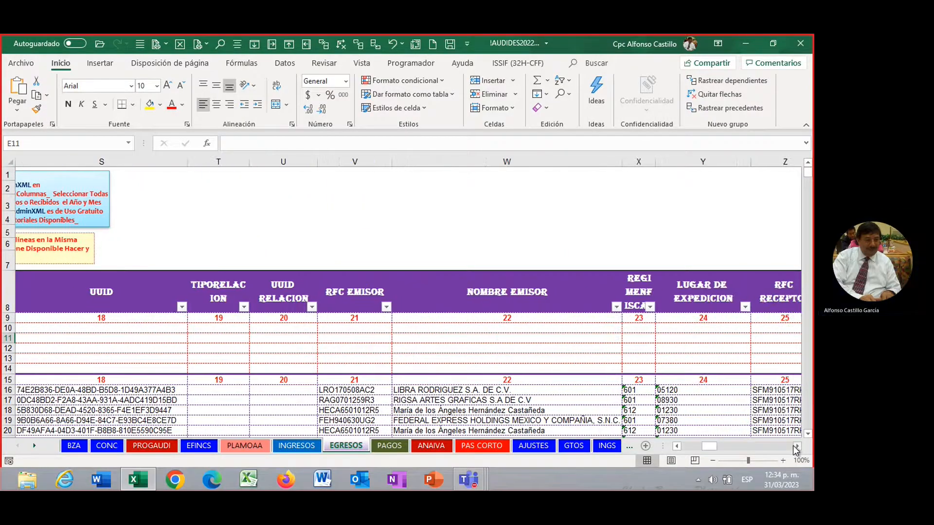
{"action": "left_click", "coordinate": [796, 447]}
{"action": "scroll", "coordinate": [380, 383], "scroll_direction": "down", "scroll_amount": 6}
{"action": "scroll", "coordinate": [379, 383], "scroll_direction": "up", "scroll_amount": 6}
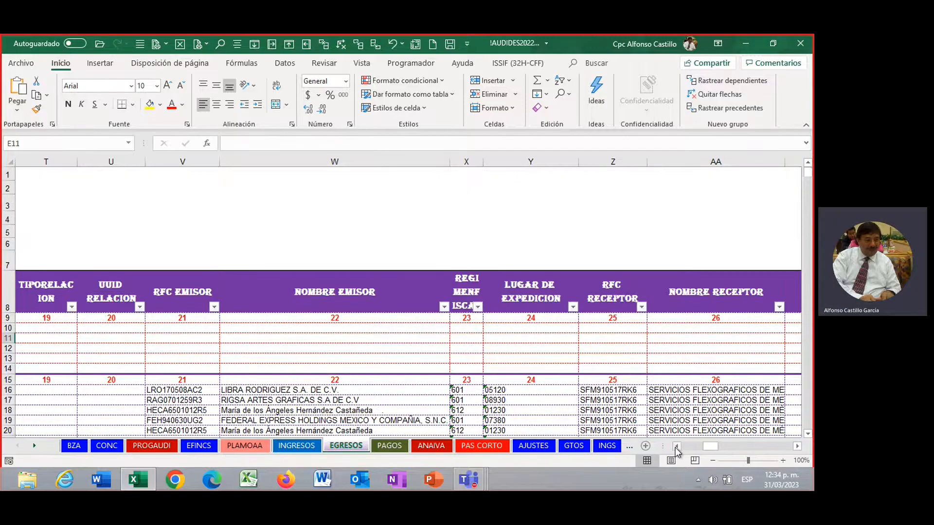
{"action": "left_click", "coordinate": [676, 446]}
{"action": "mouse_move", "coordinate": [386, 388]}
{"action": "left_mouse_down"}
{"action": "mouse_move", "coordinate": [379, 468]}
{"action": "mouse_move", "coordinate": [377, 375]}
{"action": "left_mouse_up"}
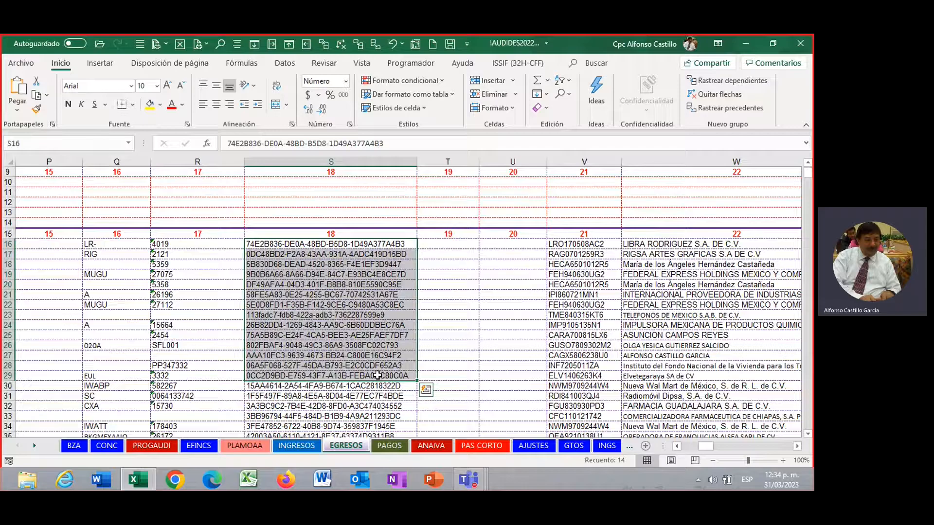
{"action": "left_click", "coordinate": [555, 319]}
{"action": "left_click", "coordinate": [492, 314]}
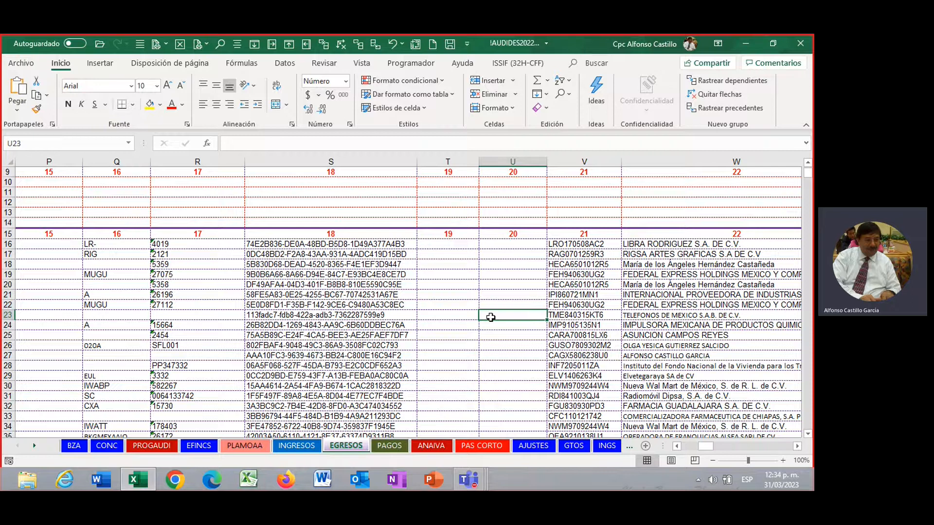
{"action": "scroll", "coordinate": [491, 317], "scroll_direction": "up", "scroll_amount": 3}
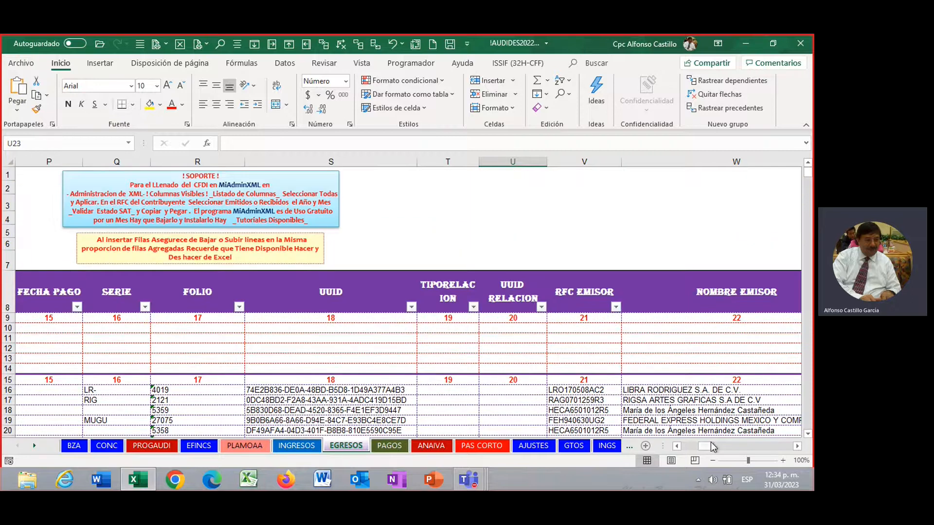
{"action": "left_click", "coordinate": [677, 446]}
{"action": "left_click", "coordinate": [677, 446]}
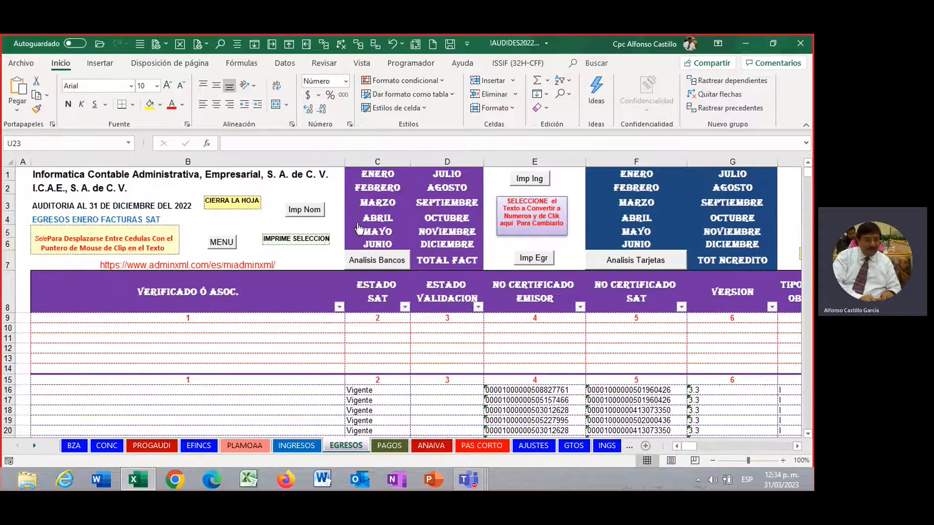
Open the EGRESOSA sheet through the audit form's declarations option ANALISIS EGRESOS CFDI.
{"action": "left_click", "coordinate": [227, 245]}
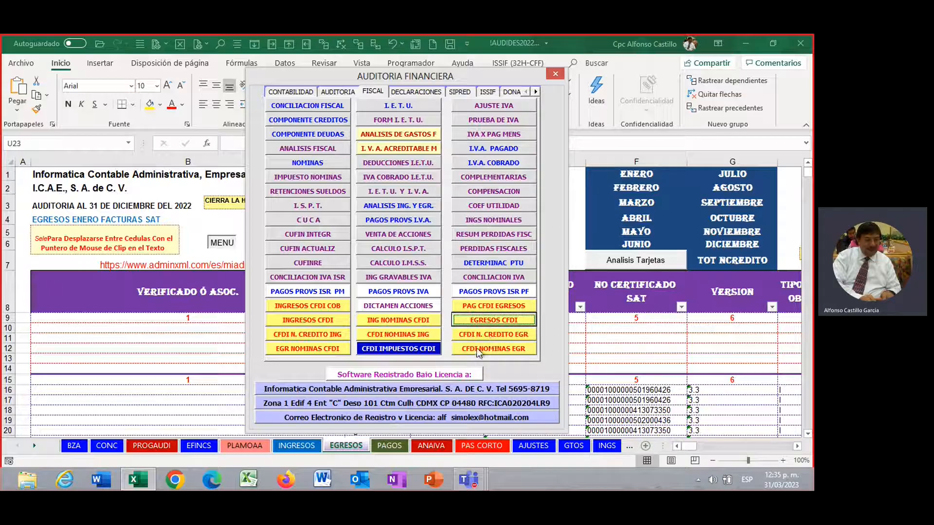
{"action": "left_click", "coordinate": [418, 92]}
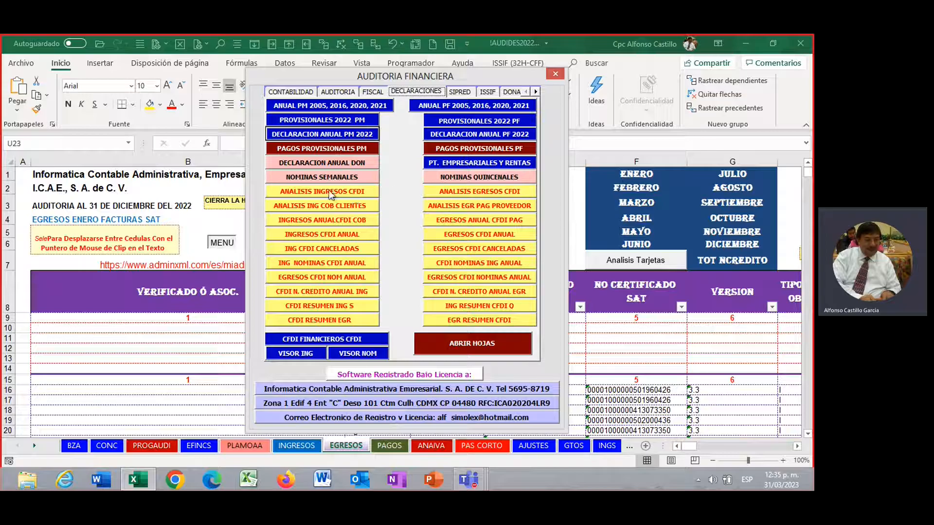
{"action": "left_click", "coordinate": [484, 196]}
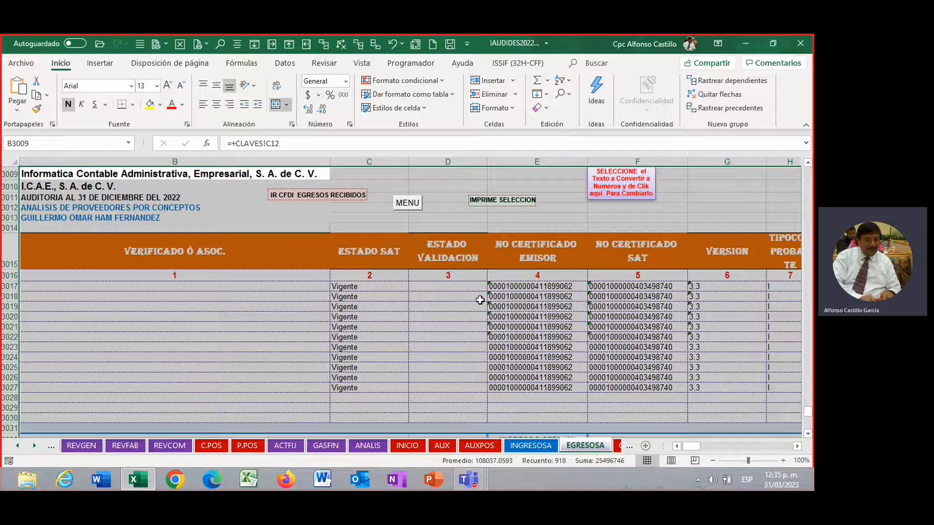
Examine the filled supplier analysis block on EGRESOSA, including the invoice rows in B3016:F3028.
{"action": "scroll", "coordinate": [333, 252], "scroll_direction": "up", "scroll_amount": 2}
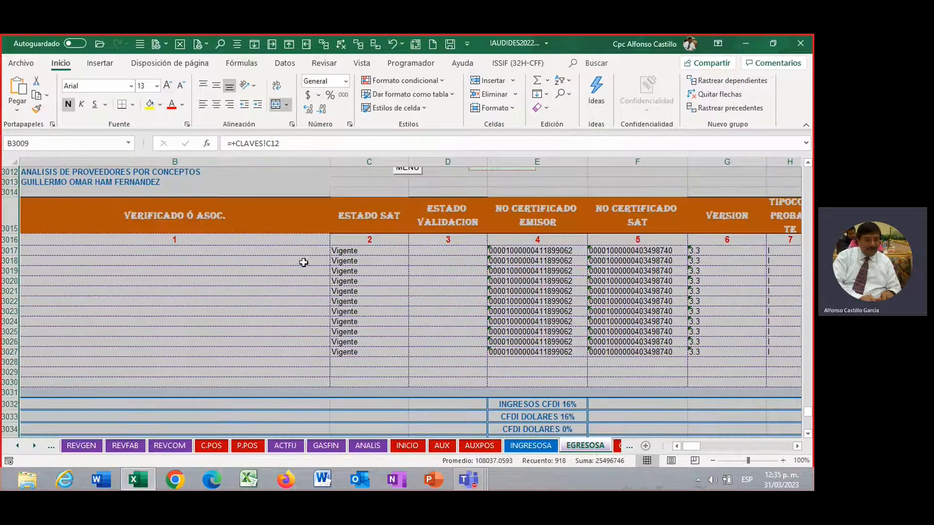
{"action": "left_click_drag", "start_coordinate": [293, 244], "coordinate": [657, 360]}
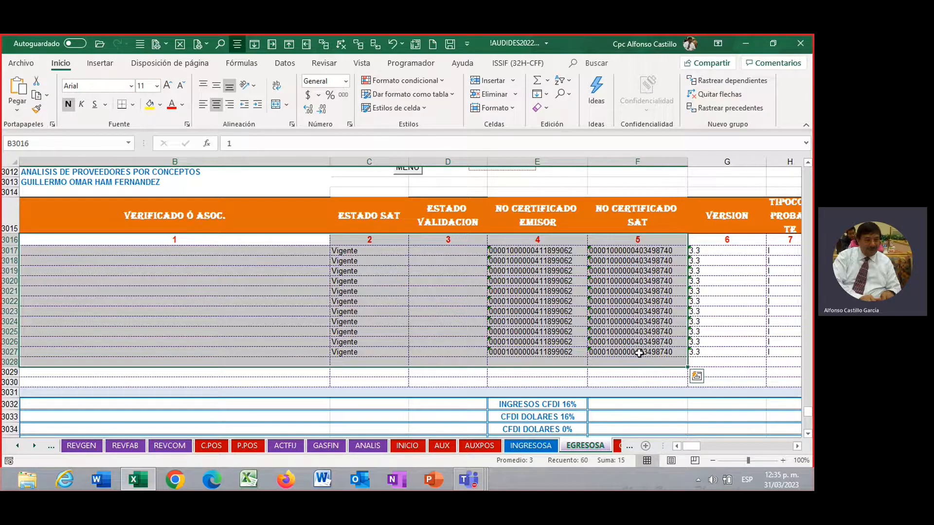
{"action": "scroll", "coordinate": [631, 346], "scroll_direction": "down", "scroll_amount": 5}
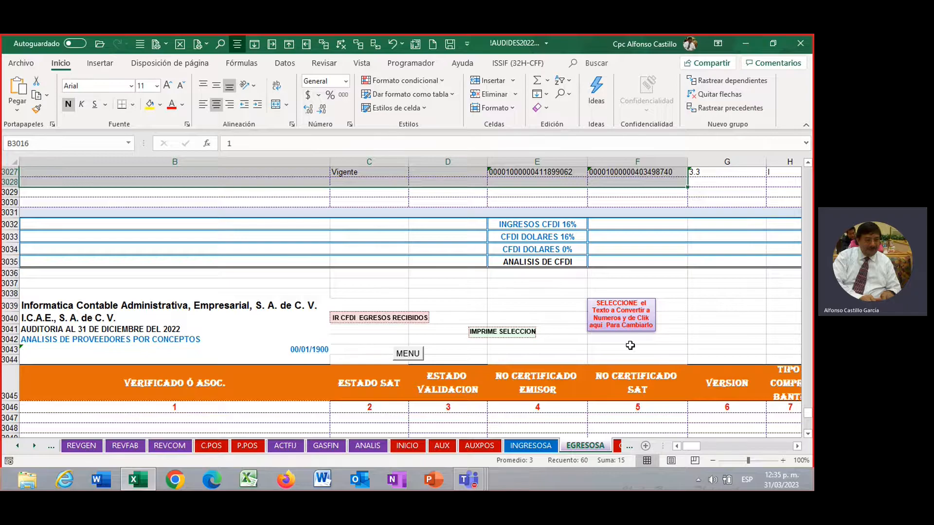
{"action": "scroll", "coordinate": [630, 347], "scroll_direction": "down", "scroll_amount": 4}
{"action": "scroll", "coordinate": [630, 344], "scroll_direction": "up", "scroll_amount": 4}
{"action": "scroll", "coordinate": [333, 326], "scroll_direction": "down", "scroll_amount": 3}
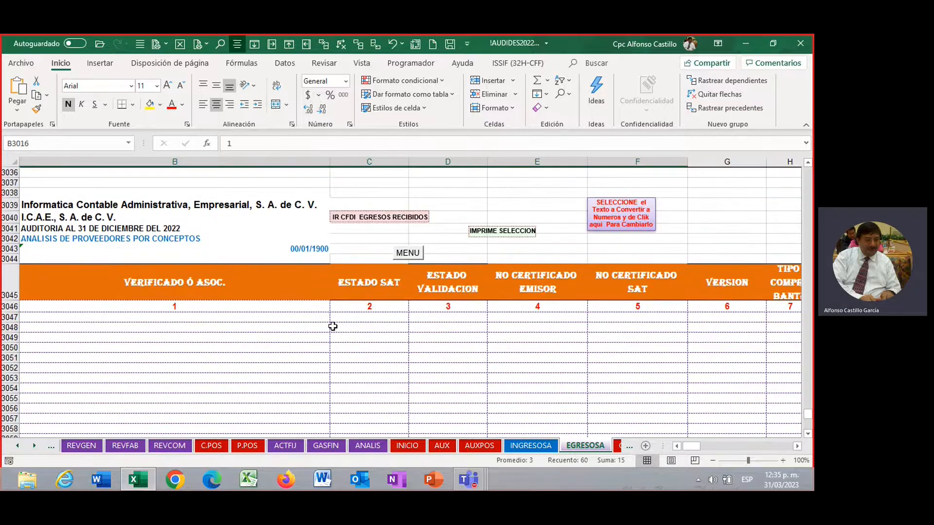
Examine the blank supplier analysis block that starts at row 3039, from its header to the rows above the CFDI summary.
{"action": "left_click_drag", "start_coordinate": [319, 328], "coordinate": [584, 396]}
{"action": "scroll", "coordinate": [580, 397], "scroll_direction": "down", "scroll_amount": 2}
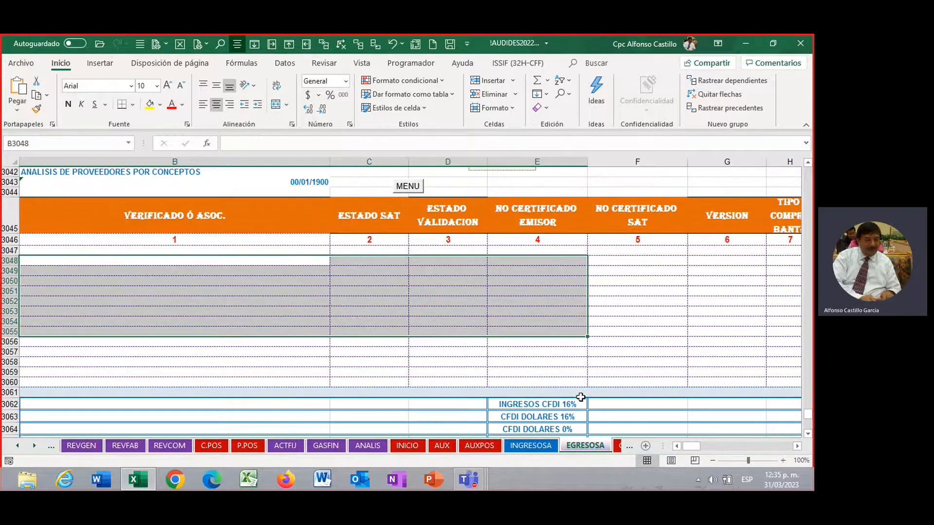
{"action": "left_click", "coordinate": [539, 312]}
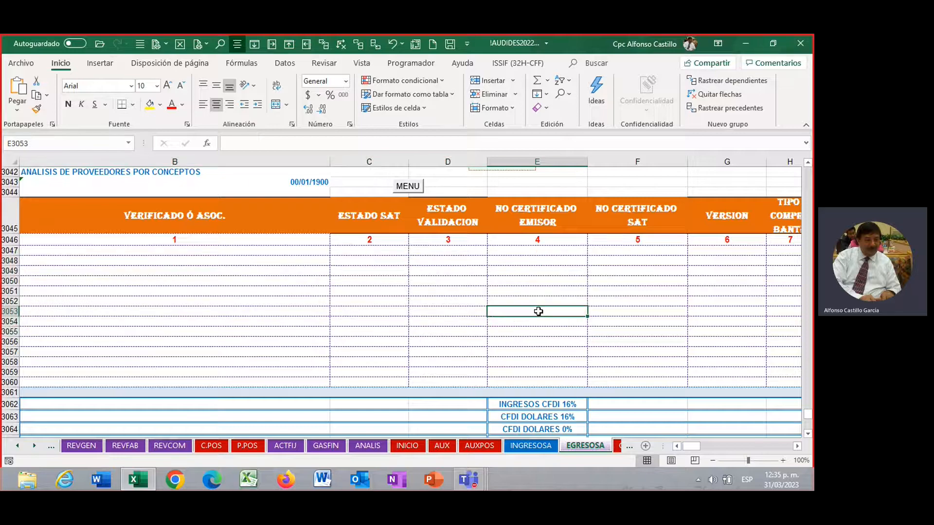
{"action": "left_click", "coordinate": [442, 285]}
{"action": "scroll", "coordinate": [443, 291], "scroll_direction": "up", "scroll_amount": 2}
{"action": "scroll", "coordinate": [540, 349], "scroll_direction": "down", "scroll_amount": 1}
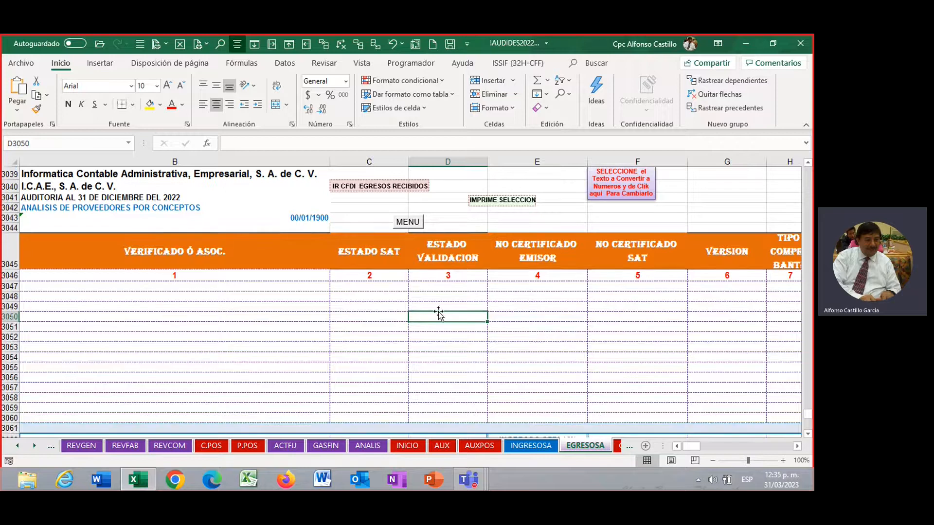
{"action": "left_click", "coordinate": [465, 298]}
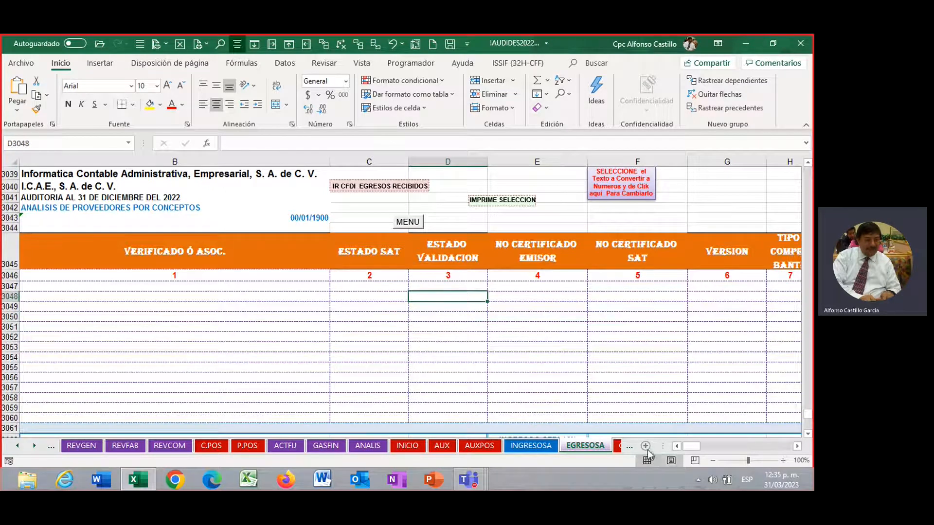
{"action": "scroll", "coordinate": [419, 360], "scroll_direction": "down", "scroll_amount": 3}
{"action": "scroll", "coordinate": [418, 360], "scroll_direction": "up", "scroll_amount": 3}
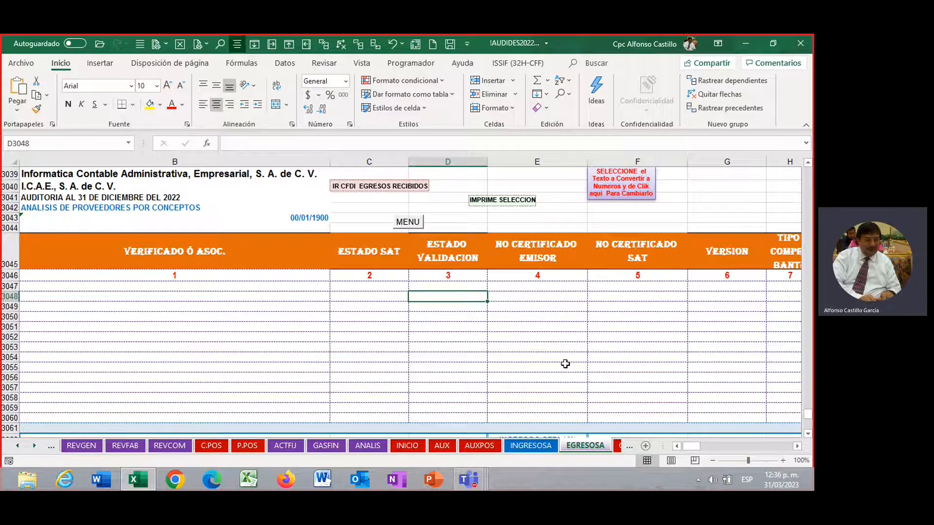
{"action": "left_click", "coordinate": [557, 328]}
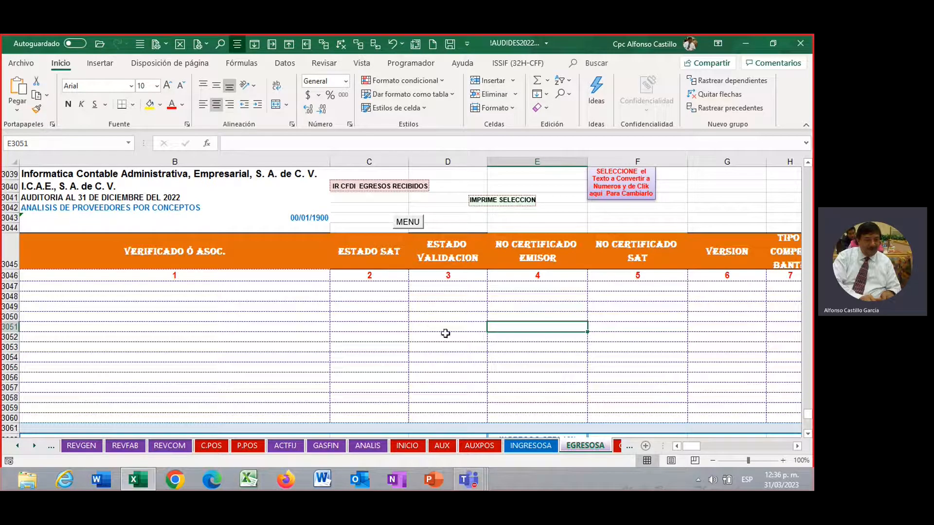
{"action": "left_click", "coordinate": [732, 325]}
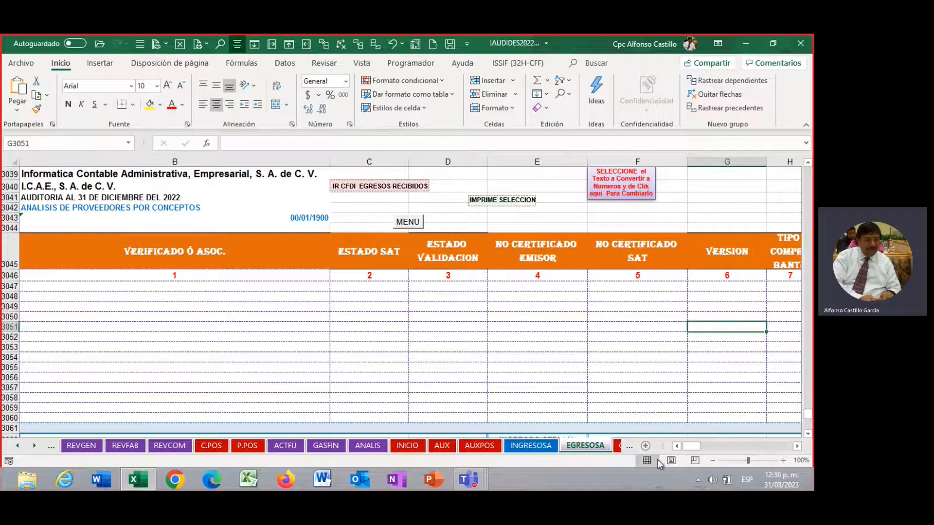
{"action": "left_click", "coordinate": [676, 446]}
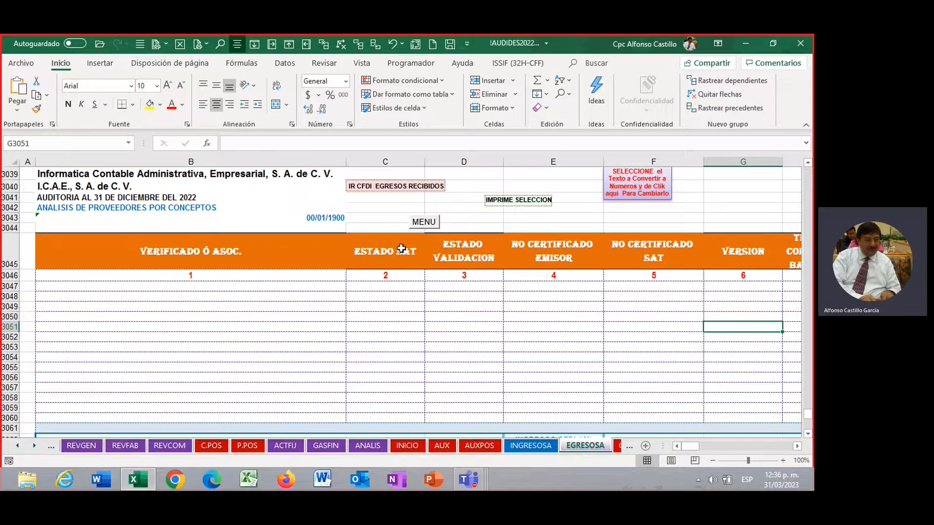
Open the GTOS sheet through the audit form's accounting option GASTOS ADMON and accept the protected-cells notice.
{"action": "left_click", "coordinate": [414, 227]}
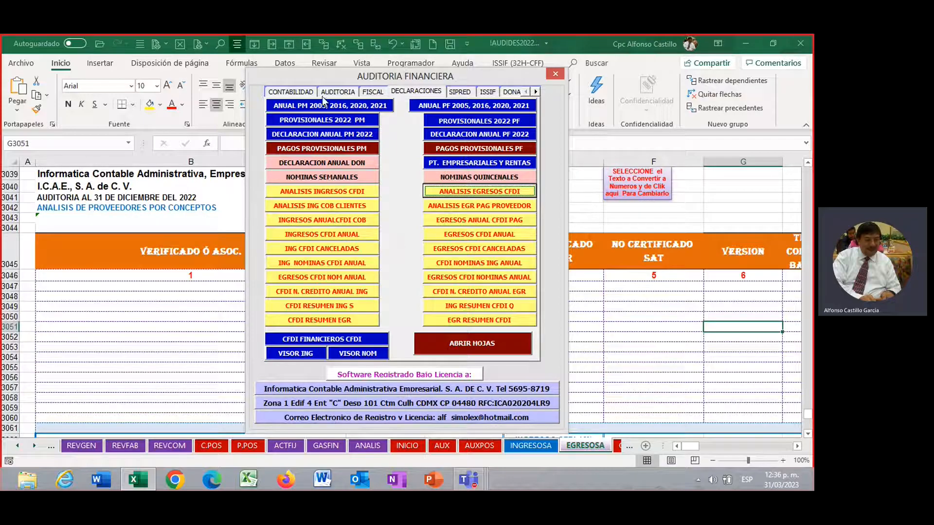
{"action": "left_click", "coordinate": [291, 92]}
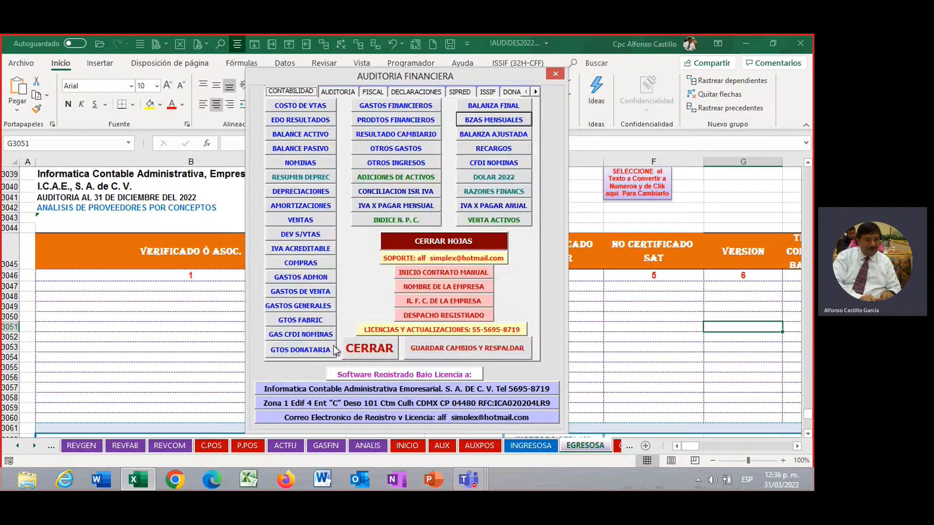
{"action": "left_click", "coordinate": [319, 282]}
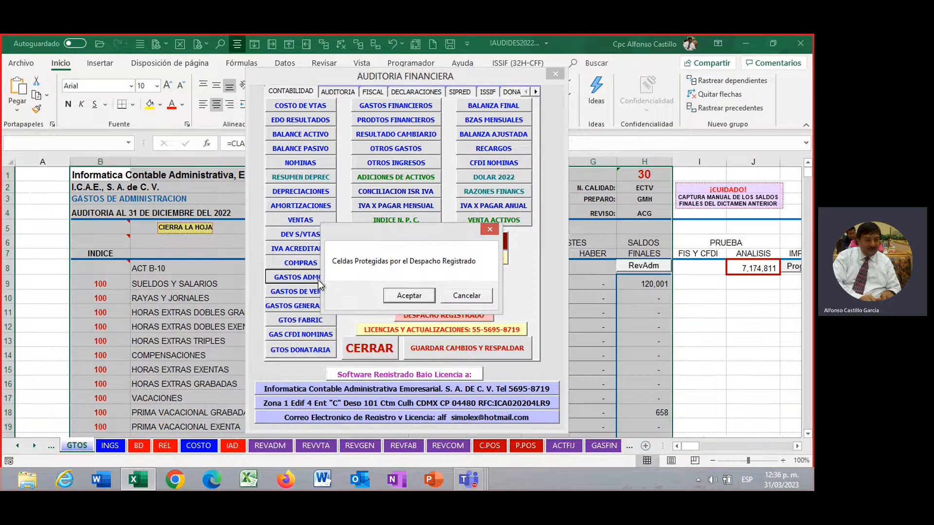
{"action": "left_click", "coordinate": [408, 296]}
Examine the administration expense schedules across the GTOS sheet, from the summary through BODEGAS, OPCIONES, SERVICIOS and LOGISTICA.
{"action": "scroll", "coordinate": [409, 368], "scroll_direction": "down", "scroll_amount": 2}
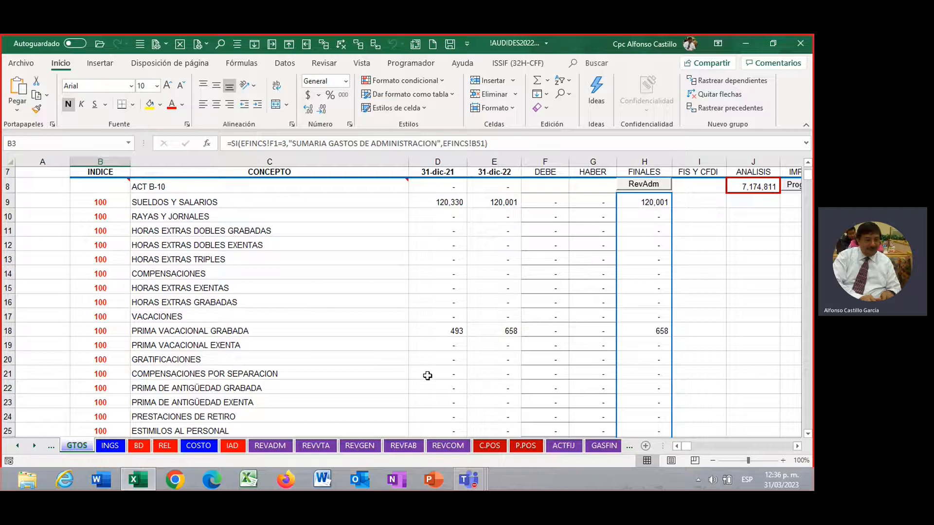
{"action": "left_click", "coordinate": [797, 446]}
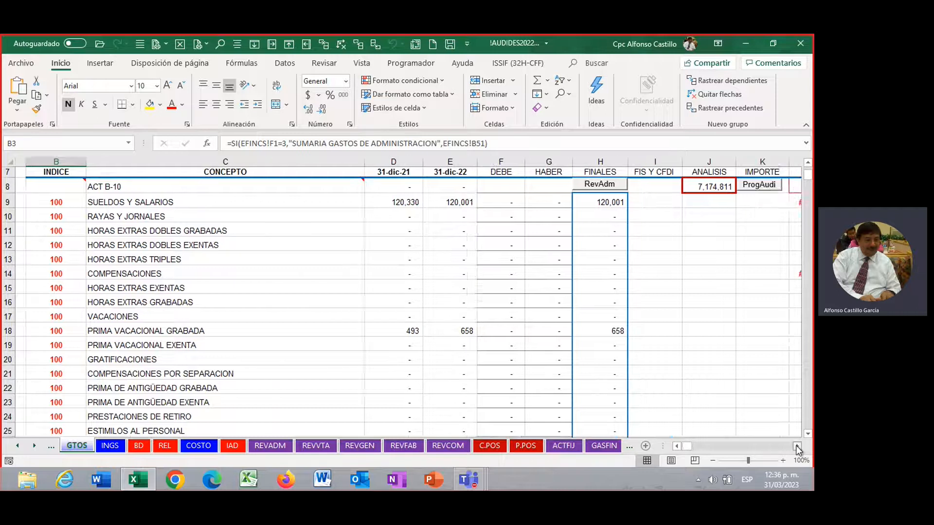
{"action": "left_click", "coordinate": [797, 446]}
{"action": "scroll", "coordinate": [506, 354], "scroll_direction": "up", "scroll_amount": 2}
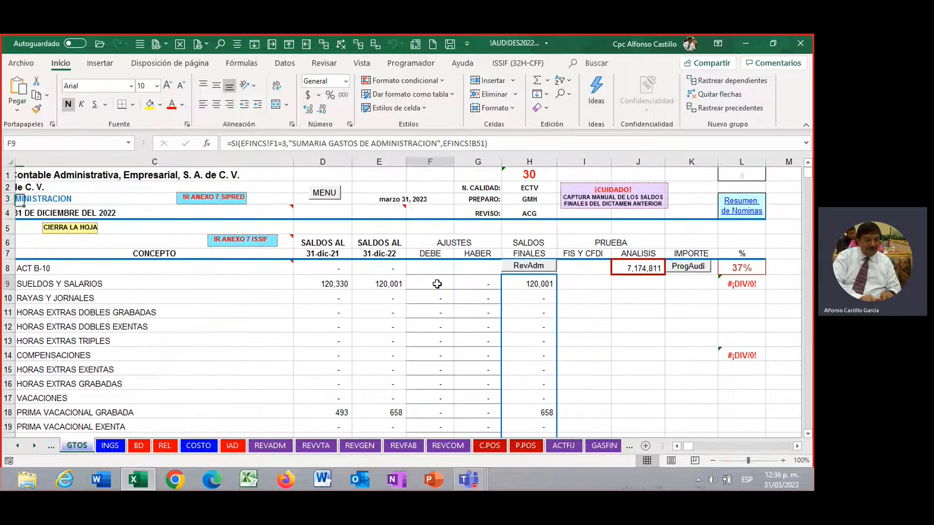
{"action": "left_click", "coordinate": [437, 284]}
{"action": "key", "text": "Right"}
{"action": "key", "text": "Right"}
{"action": "key", "text": "Right"}
{"action": "key", "text": "Right"}
{"action": "key", "text": "Right"}
{"action": "key", "text": "Right"}
{"action": "key", "text": "Right"}
{"action": "key", "text": "Right"}
{"action": "key", "text": "Right"}
{"action": "key", "text": "Right"}
{"action": "key", "text": "Right"}
{"action": "key", "text": "Right"}
{"action": "key", "text": "Right"}
{"action": "key", "text": "Right"}
{"action": "key", "text": "Right"}
{"action": "key", "text": "Right"}
{"action": "key", "text": "Right"}
{"action": "key", "text": "Right"}
{"action": "key", "text": "Right"}
{"action": "key", "text": "Right"}
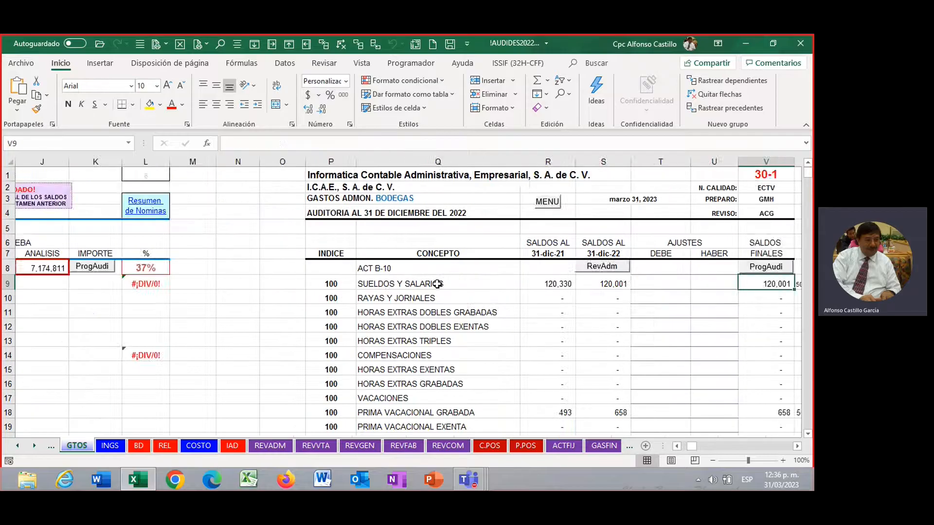
{"action": "key", "text": "Left"}
{"action": "key", "text": "Left"}
{"action": "key", "text": "Left"}
{"action": "key", "text": "Left"}
{"action": "key", "text": "Left"}
{"action": "key", "text": "Left"}
{"action": "key", "text": "Left"}
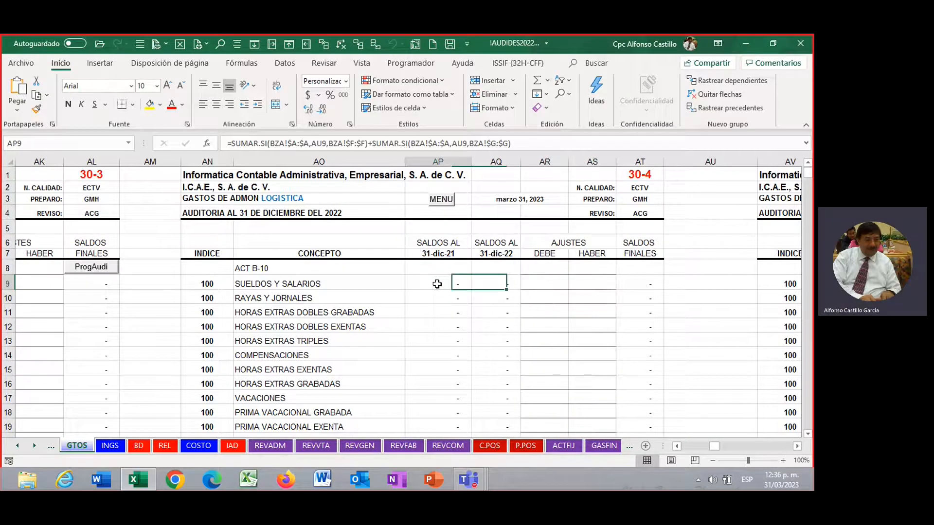
{"action": "key", "text": "Left"}
{"action": "key", "text": "Left"}
{"action": "key", "text": "Left"}
{"action": "key", "text": "Left"}
{"action": "key", "text": "Left"}
{"action": "key", "text": "Left"}
{"action": "key", "text": "Left"}
{"action": "key", "text": "Left"}
{"action": "key", "text": "Left"}
{"action": "key", "text": "Left"}
{"action": "key", "text": "Left"}
{"action": "key", "text": "Left"}
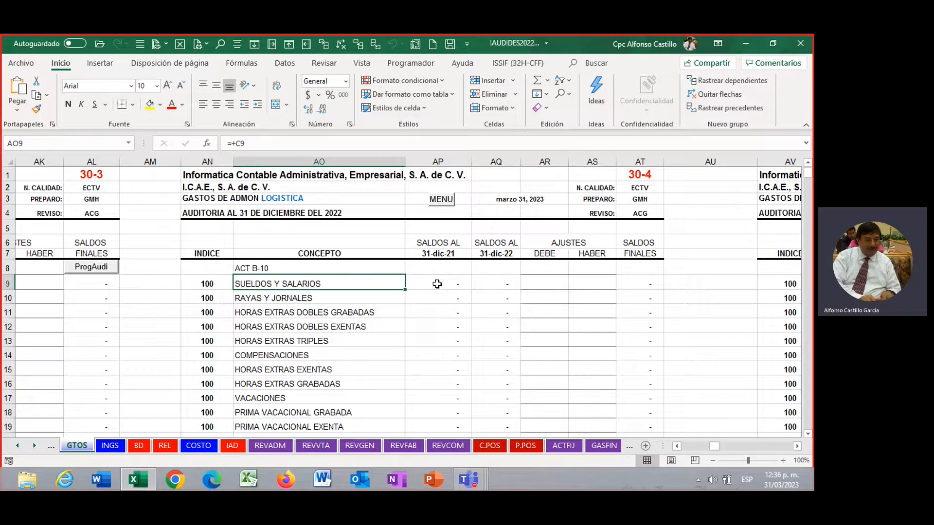
{"action": "key", "text": "Left"}
{"action": "key", "text": "Left"}
{"action": "key", "text": "Left"}
{"action": "key", "text": "Left"}
{"action": "key", "text": "Left"}
{"action": "key", "text": "Left"}
{"action": "key", "text": "Left"}
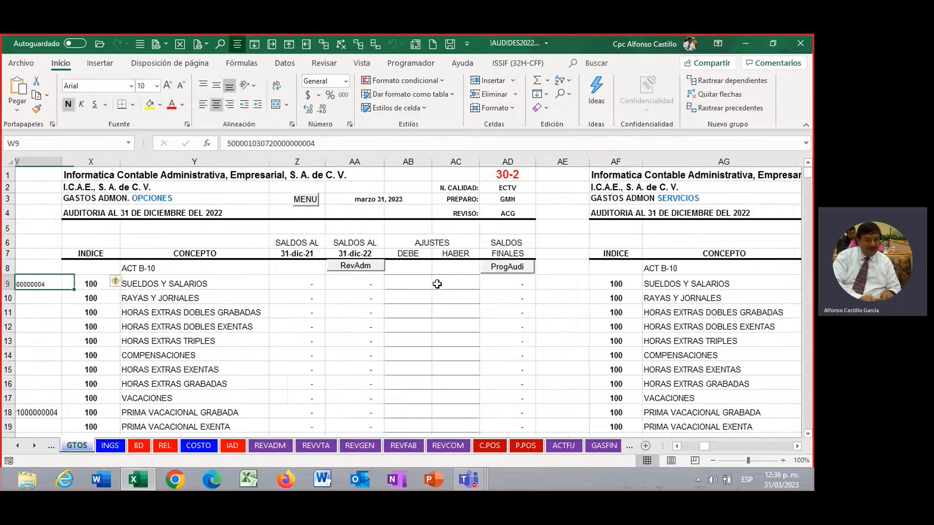
{"action": "key", "text": "Left"}
{"action": "key", "text": "Left"}
{"action": "key", "text": "Left"}
{"action": "key", "text": "Left"}
{"action": "key", "text": "Left"}
Enter a debit adjustment of 50000 for SUELDOS Y SALARIOS in T9 of the BODEGAS schedule.
{"action": "key", "text": "Right"}
{"action": "key", "text": "Right"}
{"action": "key", "text": "Right"}
{"action": "key", "text": "Right"}
{"action": "key", "text": "Right"}
{"action": "key", "text": "Right"}
{"action": "key", "text": "Right"}
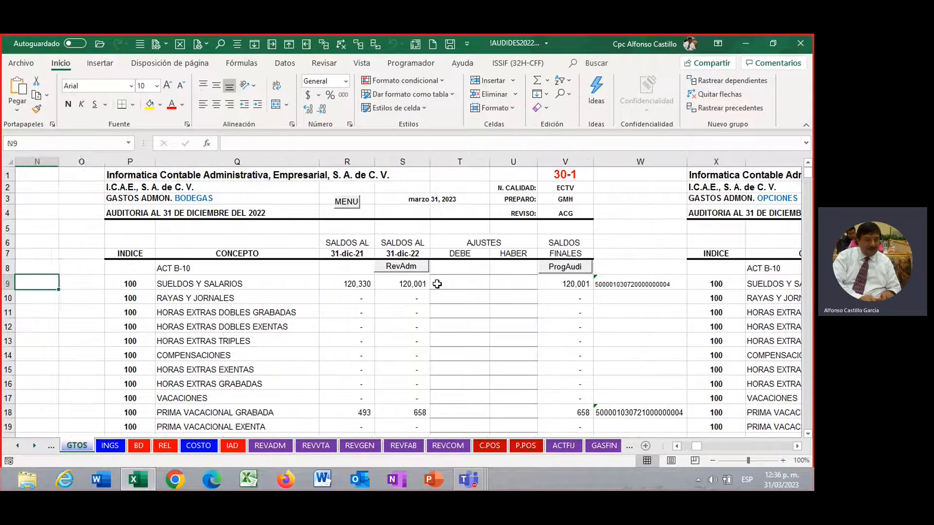
{"action": "key", "text": "Left"}
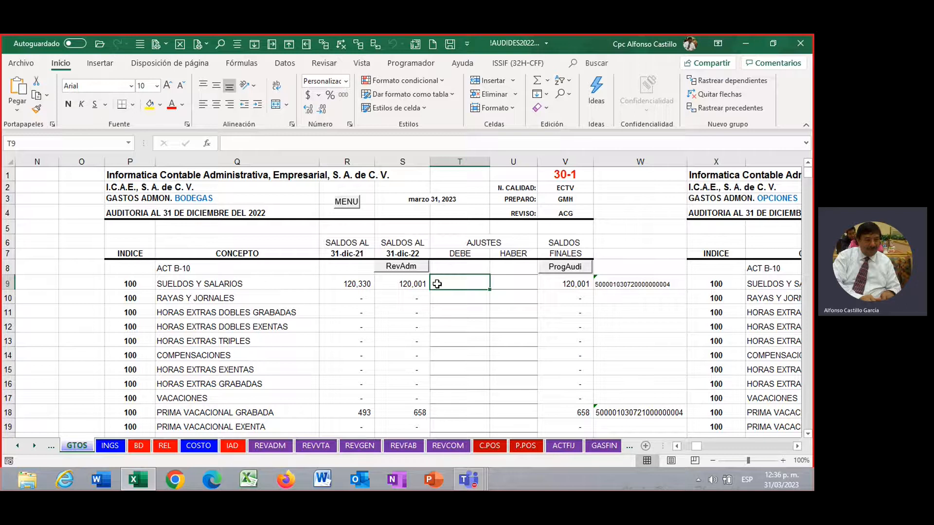
{"action": "type", "text": "50000"}
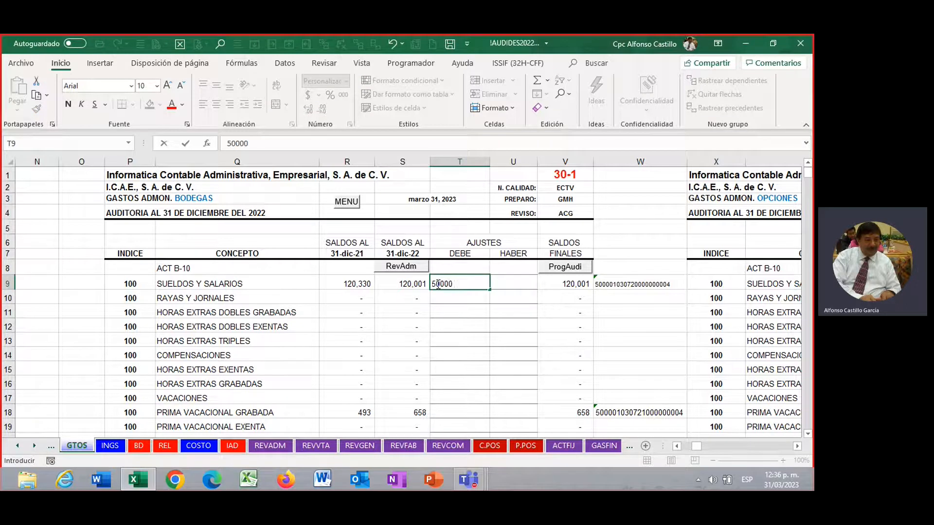
{"action": "key", "text": "Return"}
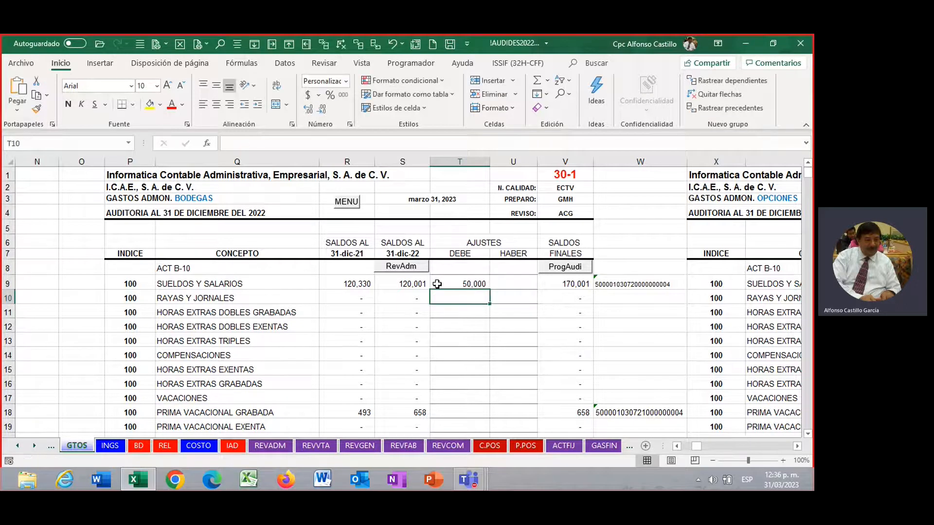
Check the final balance formula in V9 against its adjustments and review the debit and credit cells T9:U15.
{"action": "key", "text": "Up"}
{"action": "key", "text": "Right"}
{"action": "key", "text": "Right"}
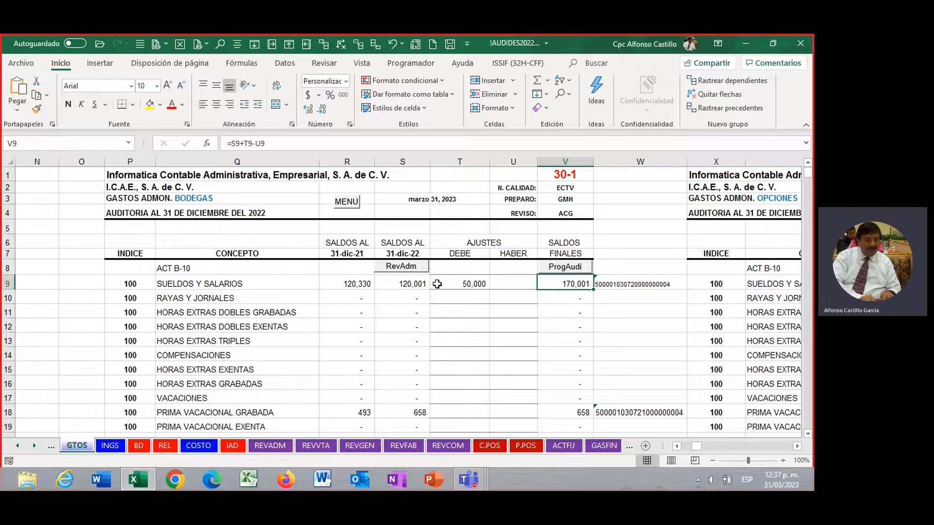
{"action": "key", "text": "Left"}
{"action": "key", "text": "Right"}
{"action": "key", "text": "Right"}
{"action": "key", "text": "Left"}
{"action": "key", "text": "Left"}
{"action": "key", "text": "Left"}
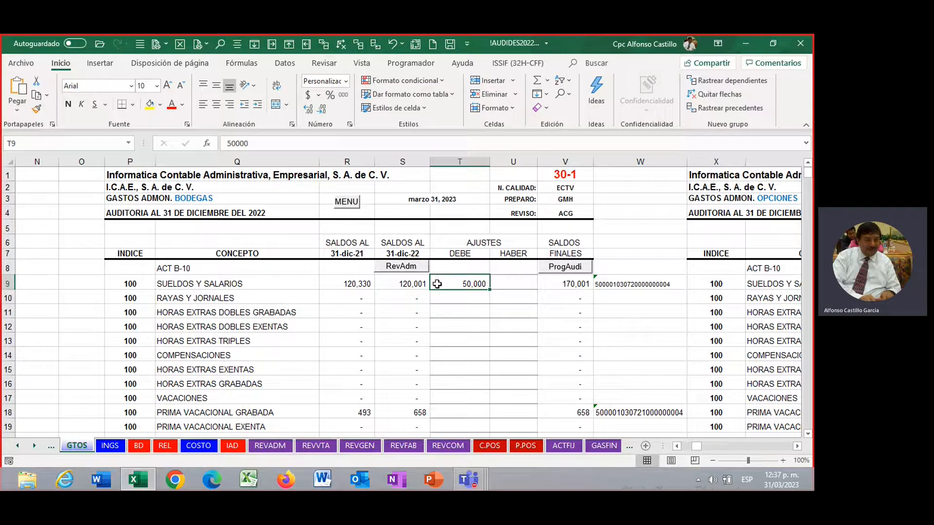
{"action": "key", "text": "Right"}
{"action": "key", "text": "Right"}
{"action": "key", "text": "Left"}
{"action": "key", "text": "Left"}
{"action": "key", "text": "shift+Right"}
{"action": "key", "text": "shift+Down"}
{"action": "key", "text": "shift+Down"}
{"action": "key", "text": "shift+Down"}
{"action": "key", "text": "shift+Down"}
{"action": "key", "text": "shift+Down"}
{"action": "key", "text": "shift+Down"}
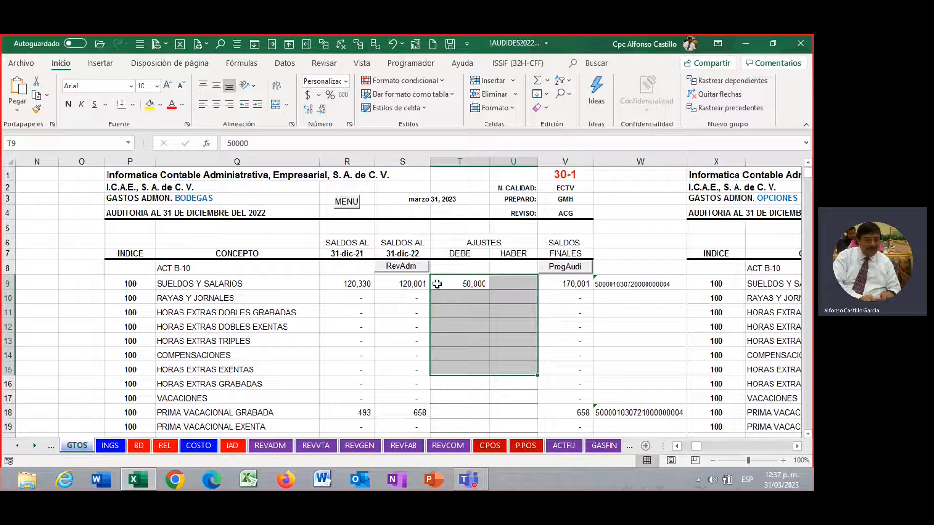
Enter a credit adjustment of 500 for PRIMA VACACIONAL GRABADA in U18 of the BODEGAS schedule.
{"action": "left_click", "coordinate": [459, 309]}
{"action": "left_click", "coordinate": [464, 287]}
{"action": "left_click", "coordinate": [516, 417]}
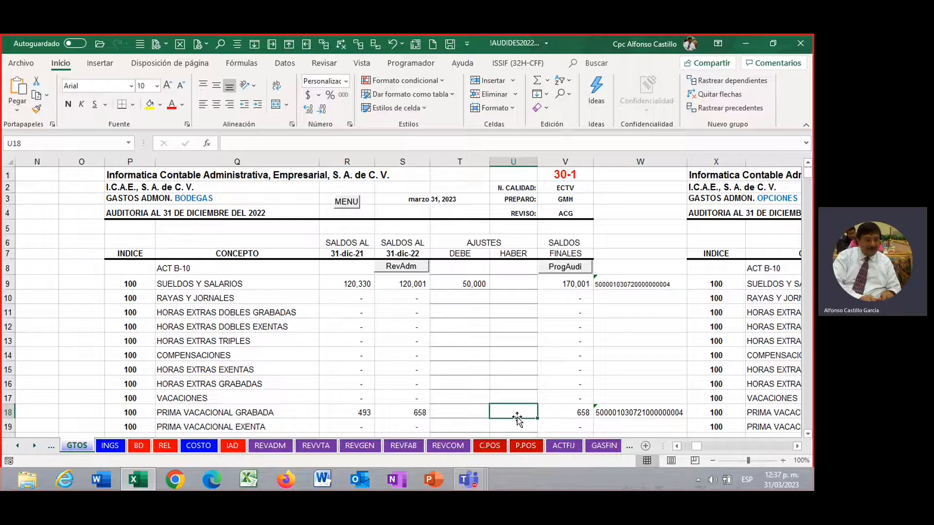
{"action": "type", "text": "500"}
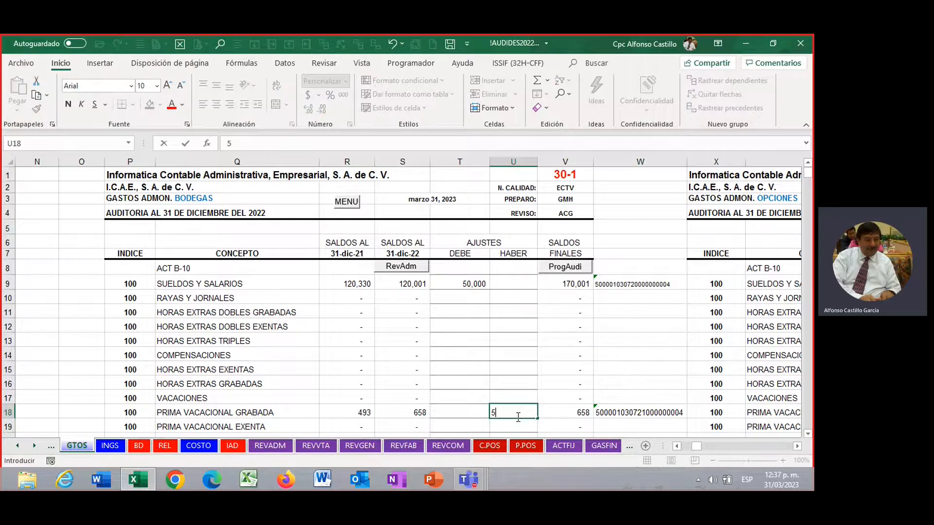
{"action": "key", "text": "ctrl+Return"}
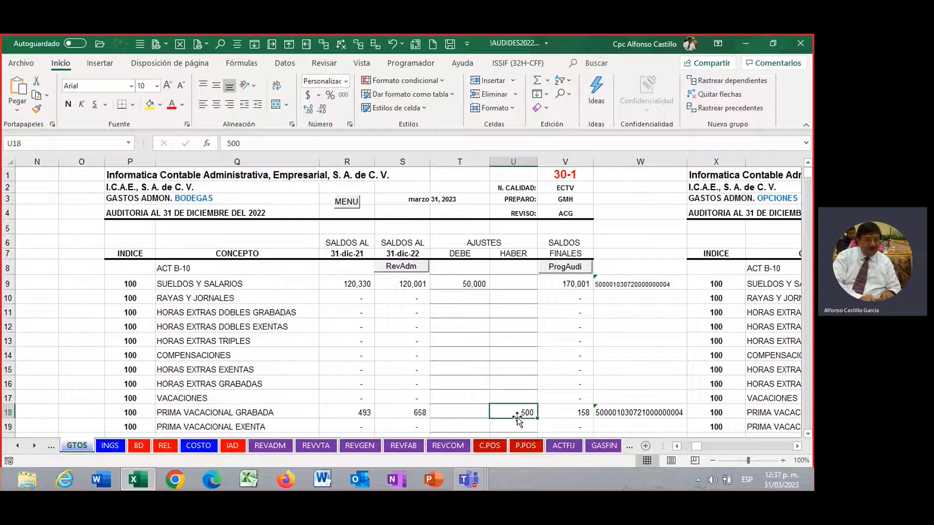
Review the debit and credit adjustment cells of the BODEGAS schedule, from SUELDOS Y SALARIOS down to PRIMA DE ANTIGÜEDAD GRABADA.
{"action": "left_click", "coordinate": [476, 286]}
{"action": "left_click", "coordinate": [520, 414]}
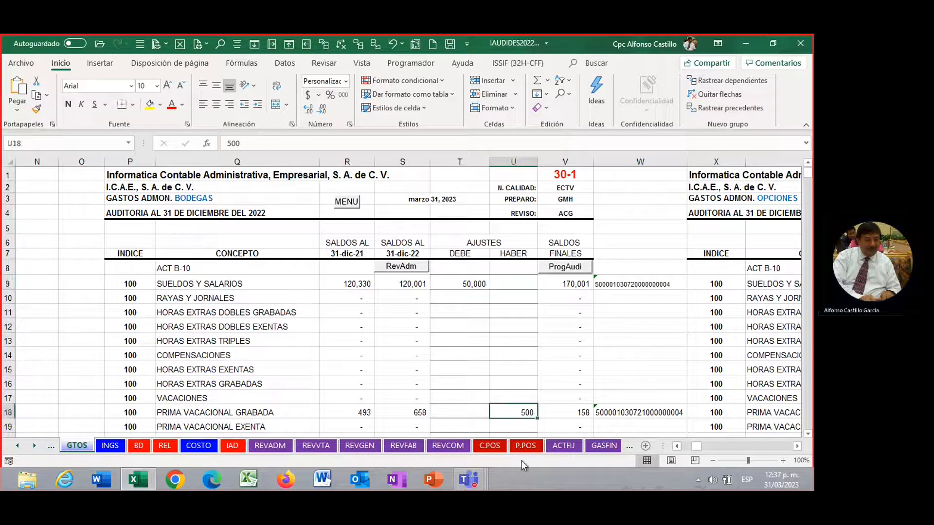
{"action": "scroll", "coordinate": [471, 436], "scroll_direction": "down", "scroll_amount": 3}
{"action": "scroll", "coordinate": [468, 423], "scroll_direction": "up", "scroll_amount": 2}
{"action": "scroll", "coordinate": [468, 422], "scroll_direction": "down", "scroll_amount": 8}
{"action": "scroll", "coordinate": [467, 422], "scroll_direction": "up", "scroll_amount": 7}
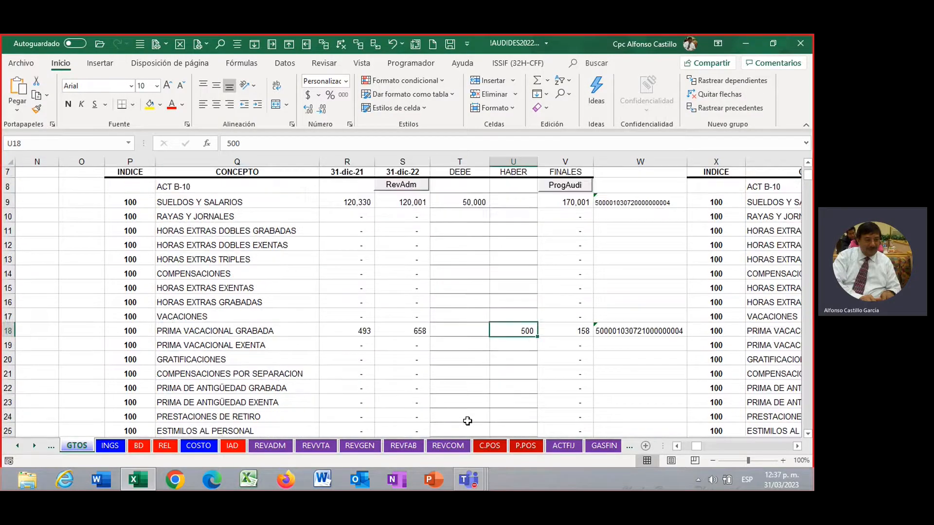
{"action": "left_click_drag", "start_coordinate": [461, 203], "coordinate": [483, 340]}
{"action": "left_click", "coordinate": [460, 387]}
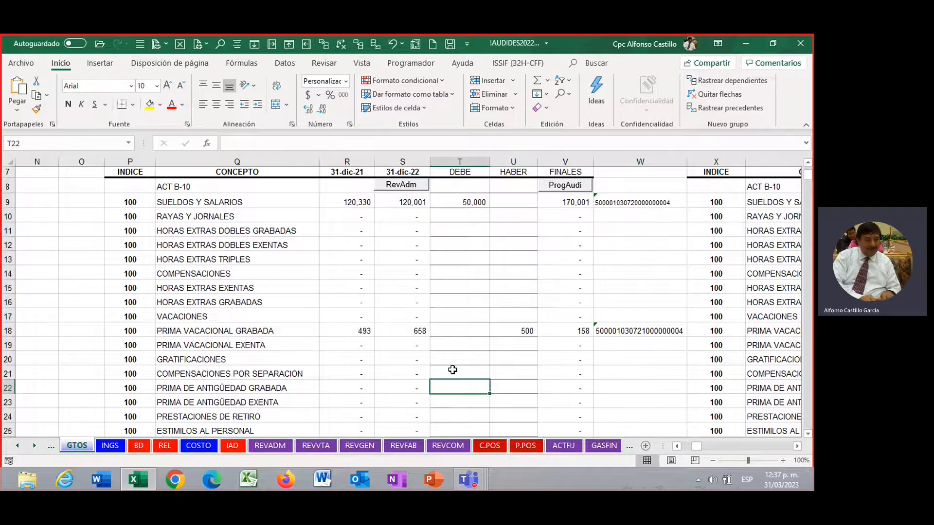
Open the AJUSTES journal entries schedule from the workbook's audit menu and accept the protected-cells notice.
{"action": "scroll", "coordinate": [453, 370], "scroll_direction": "up", "scroll_amount": 2}
{"action": "left_click", "coordinate": [348, 201]}
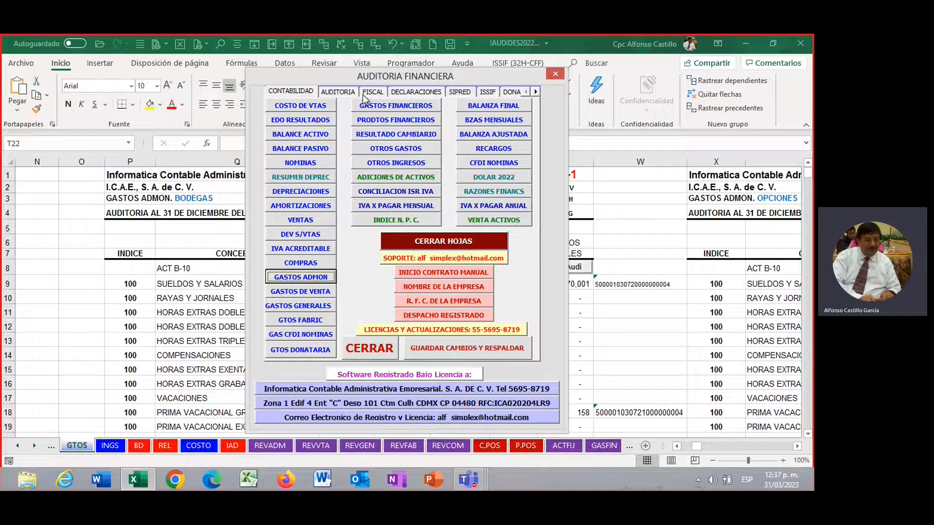
{"action": "left_click", "coordinate": [338, 92]}
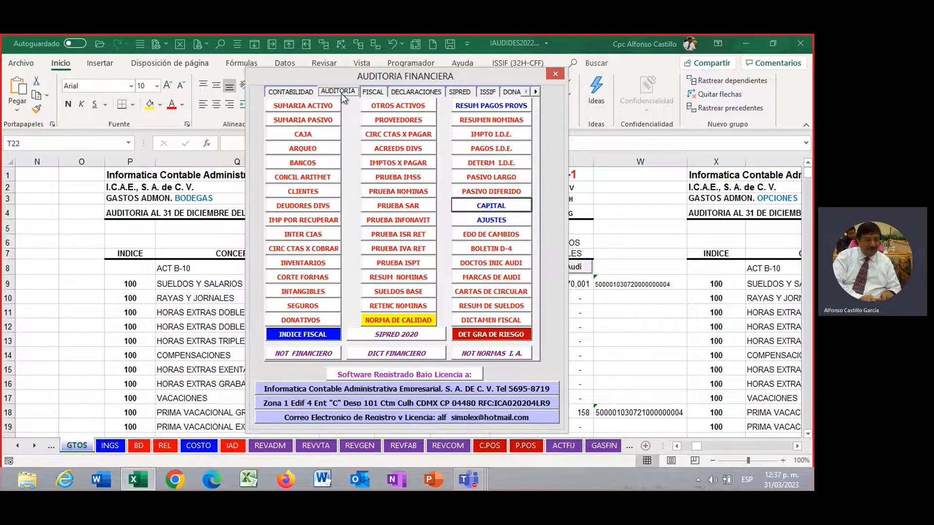
{"action": "left_click", "coordinate": [481, 220]}
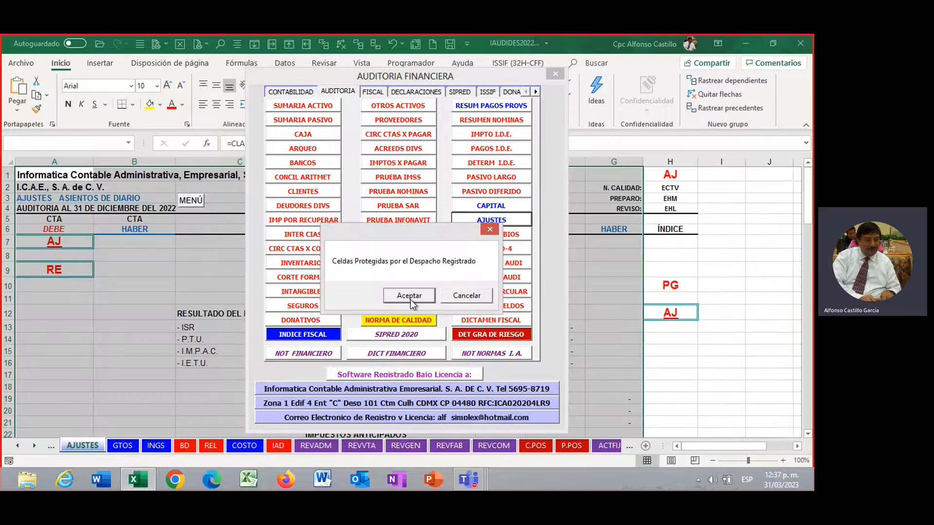
{"action": "left_click", "coordinate": [409, 295]}
Examine the proposed adjustments AJ # 1 to AJ # 3 and the reclassifications RE # 1 and RE # 2 in the AJUSTES sheet.
{"action": "scroll", "coordinate": [411, 209], "scroll_direction": "down", "scroll_amount": 4}
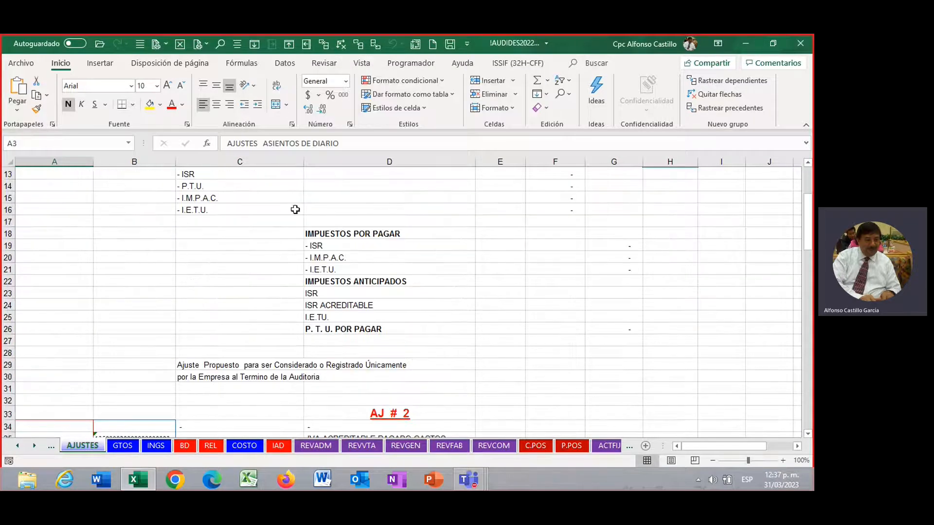
{"action": "scroll", "coordinate": [490, 244], "scroll_direction": "down", "scroll_amount": 4}
{"action": "scroll", "coordinate": [490, 255], "scroll_direction": "up", "scroll_amount": 3}
{"action": "scroll", "coordinate": [489, 258], "scroll_direction": "down", "scroll_amount": 4}
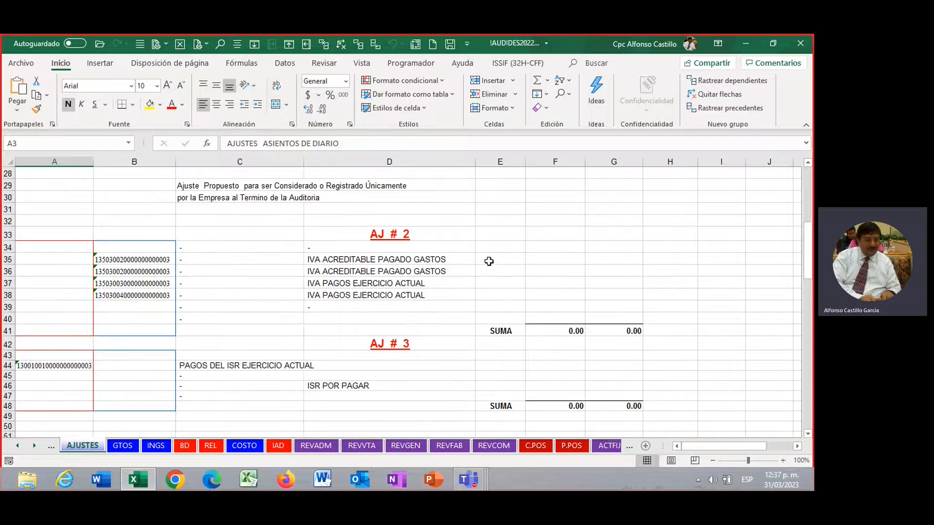
{"action": "scroll", "coordinate": [512, 247], "scroll_direction": "down", "scroll_amount": 3}
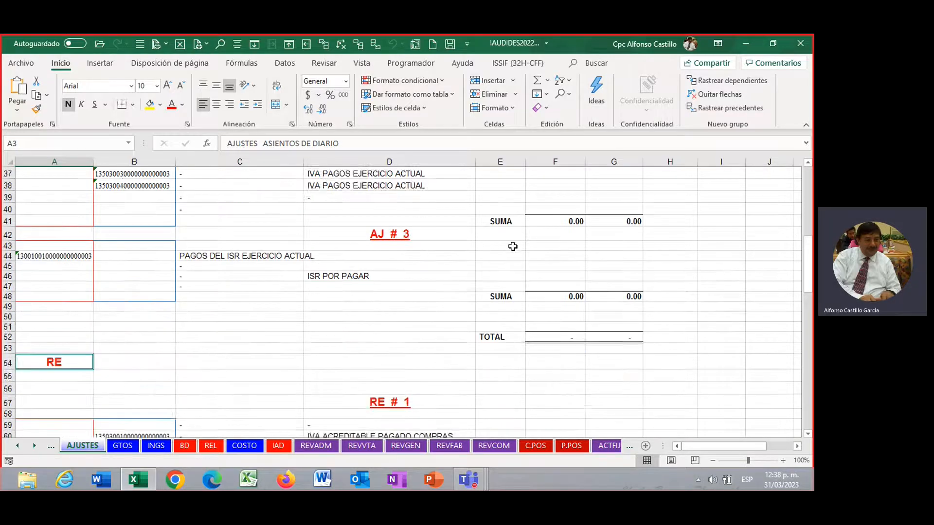
{"action": "scroll", "coordinate": [513, 246], "scroll_direction": "down", "scroll_amount": 7}
{"action": "scroll", "coordinate": [512, 247], "scroll_direction": "up", "scroll_amount": 3}
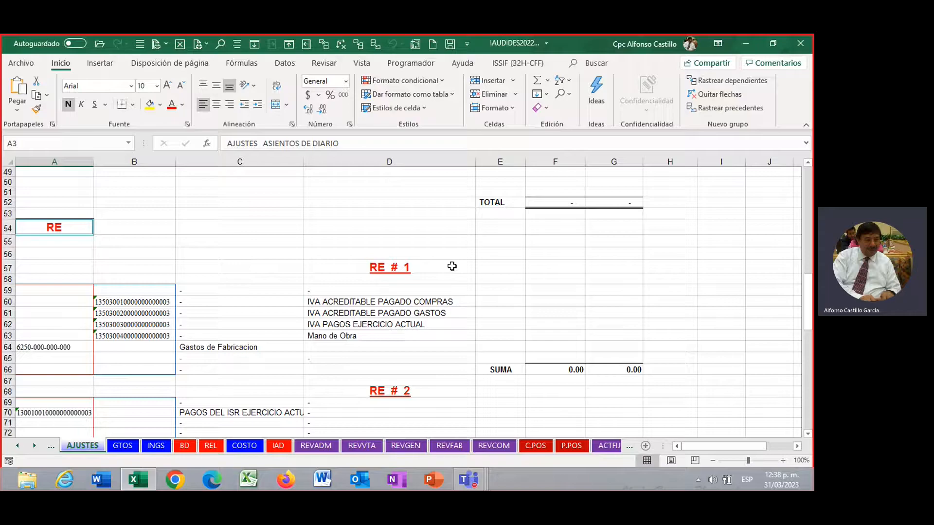
{"action": "scroll", "coordinate": [452, 266], "scroll_direction": "up", "scroll_amount": 15}
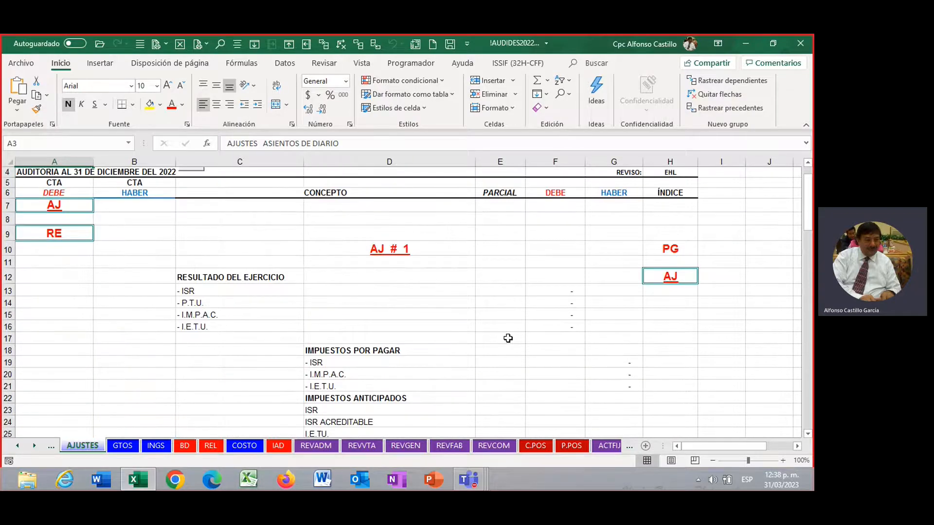
{"action": "scroll", "coordinate": [481, 310], "scroll_direction": "up", "scroll_amount": 1}
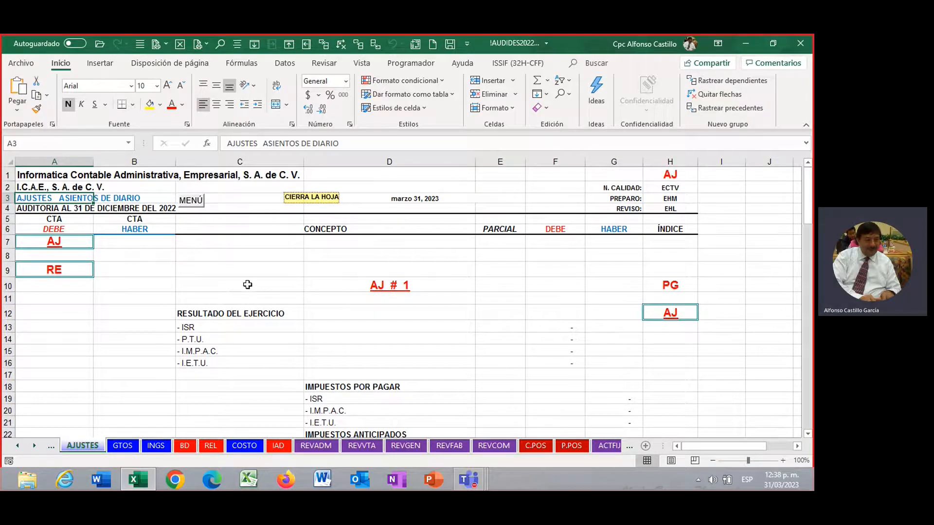
Open the DECLARACION ANUAL PM 2022 sheet and examine its declaration configuration and obligations section.
{"action": "left_click", "coordinate": [193, 202]}
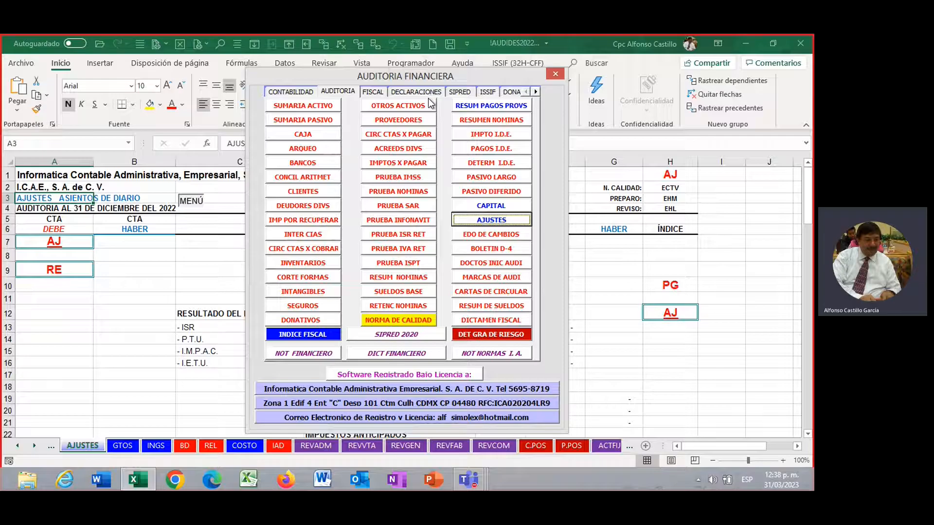
{"action": "left_click", "coordinate": [423, 93]}
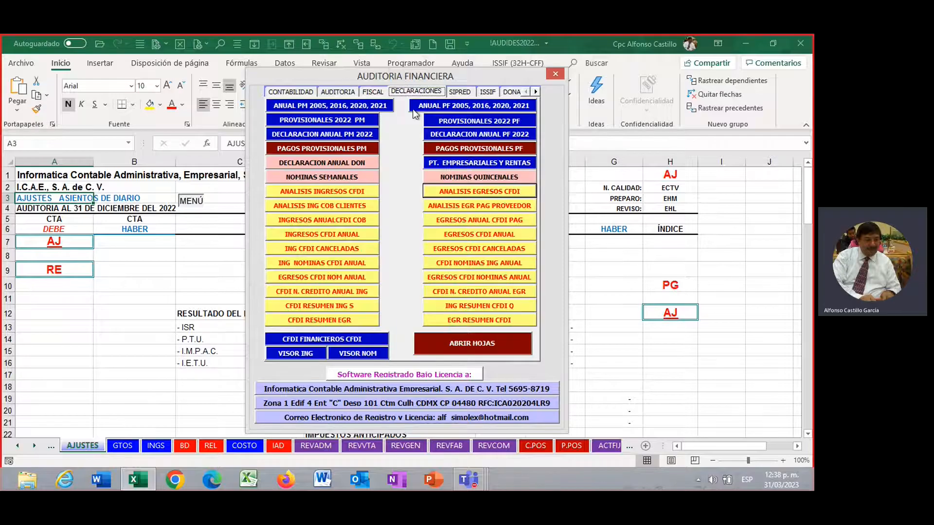
{"action": "left_click", "coordinate": [352, 136]}
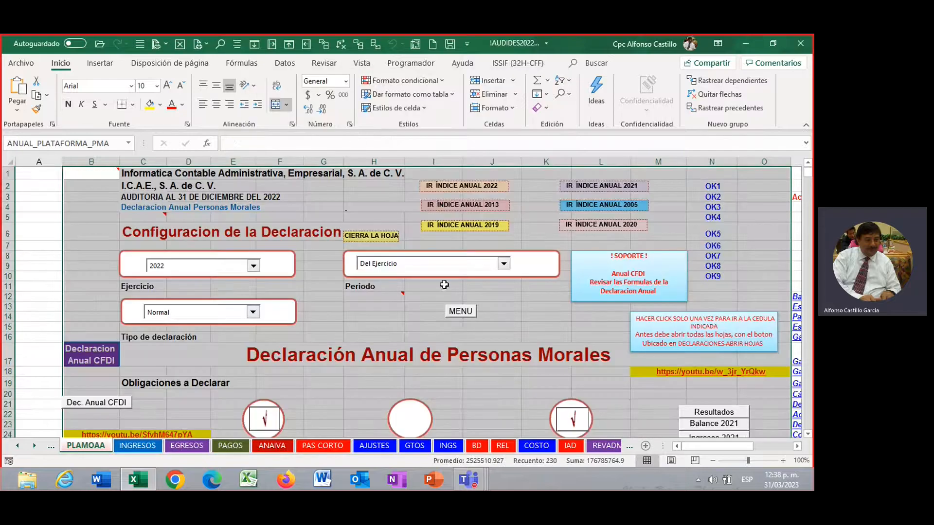
{"action": "left_click", "coordinate": [508, 337]}
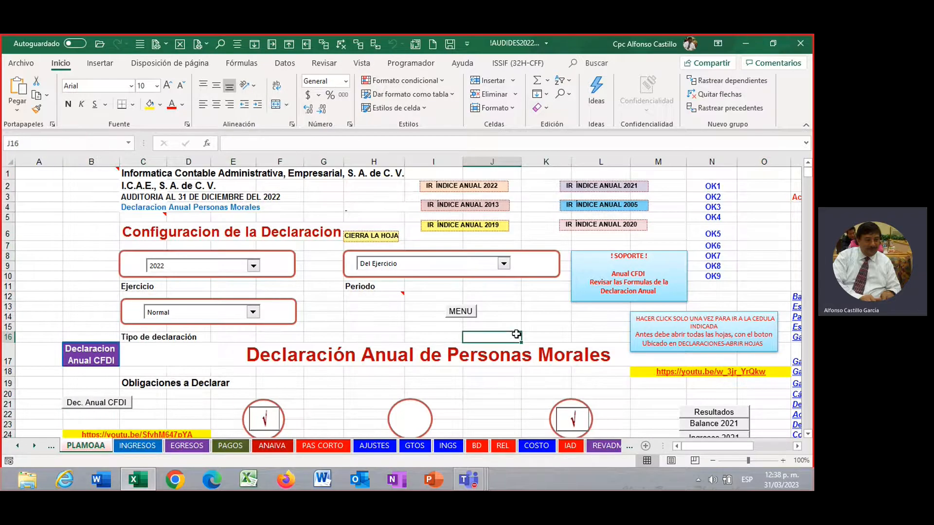
{"action": "scroll", "coordinate": [497, 364], "scroll_direction": "down", "scroll_amount": 2}
{"action": "scroll", "coordinate": [498, 364], "scroll_direction": "up", "scroll_amount": 2}
{"action": "scroll", "coordinate": [515, 335], "scroll_direction": "down", "scroll_amount": 1}
{"action": "scroll", "coordinate": [515, 336], "scroll_direction": "up", "scroll_amount": 1}
{"action": "scroll", "coordinate": [515, 335], "scroll_direction": "down", "scroll_amount": 1}
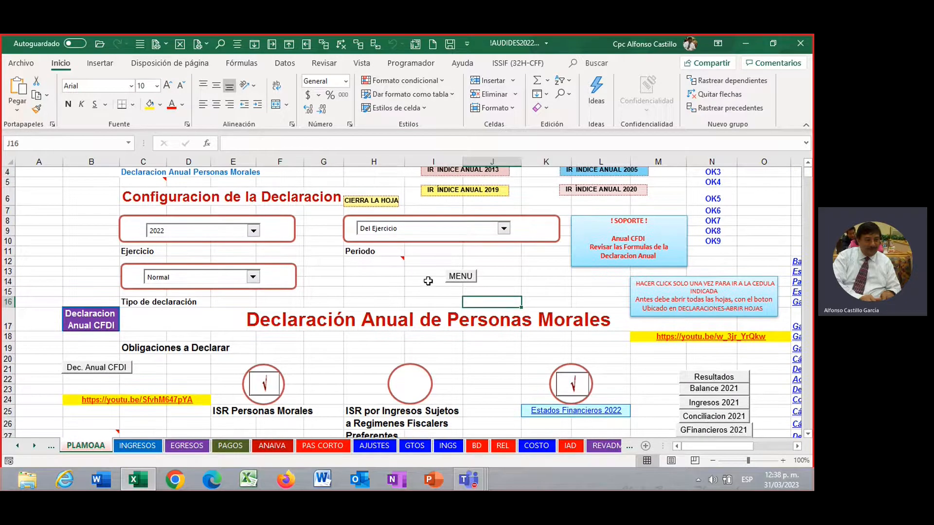
Open the payroll CFDI viewer and review its monthly table of payroll, withheld ISR, remitted ISR and differences.
{"action": "left_click", "coordinate": [461, 276]}
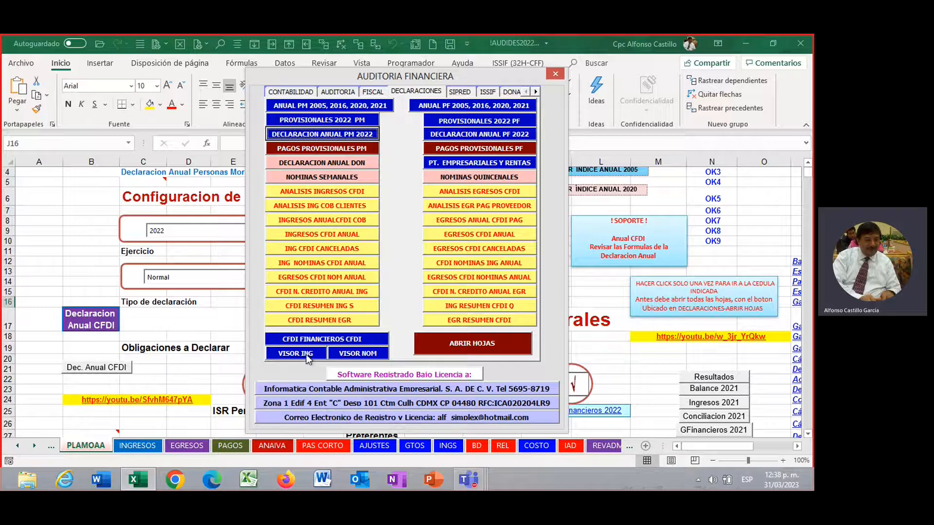
{"action": "left_click", "coordinate": [356, 356]}
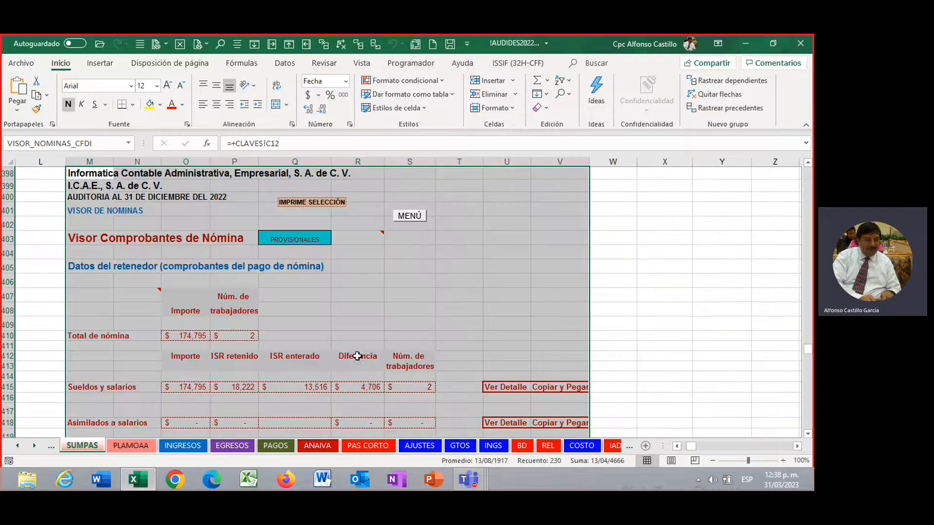
{"action": "scroll", "coordinate": [398, 301], "scroll_direction": "up", "scroll_amount": 7}
{"action": "scroll", "coordinate": [392, 304], "scroll_direction": "down", "scroll_amount": 8}
{"action": "scroll", "coordinate": [390, 306], "scroll_direction": "down", "scroll_amount": 9}
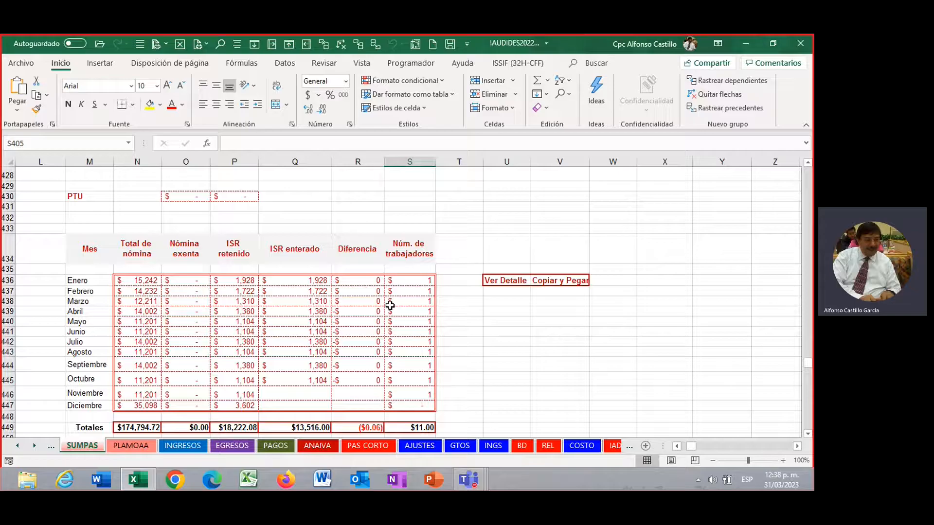
{"action": "left_click_drag", "start_coordinate": [145, 280], "coordinate": [396, 408]}
{"action": "left_click", "coordinate": [395, 350]}
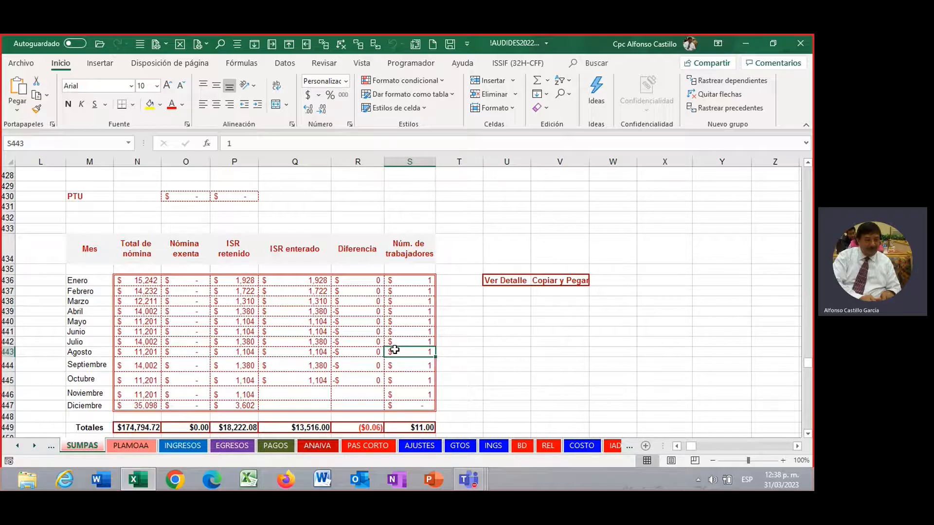
{"action": "left_click_drag", "start_coordinate": [147, 281], "coordinate": [391, 387]}
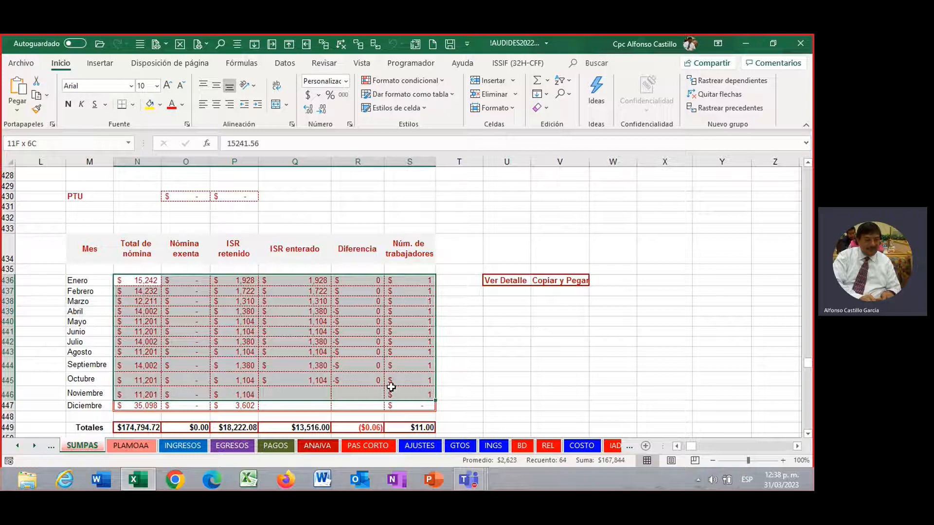
{"action": "left_click", "coordinate": [151, 281]}
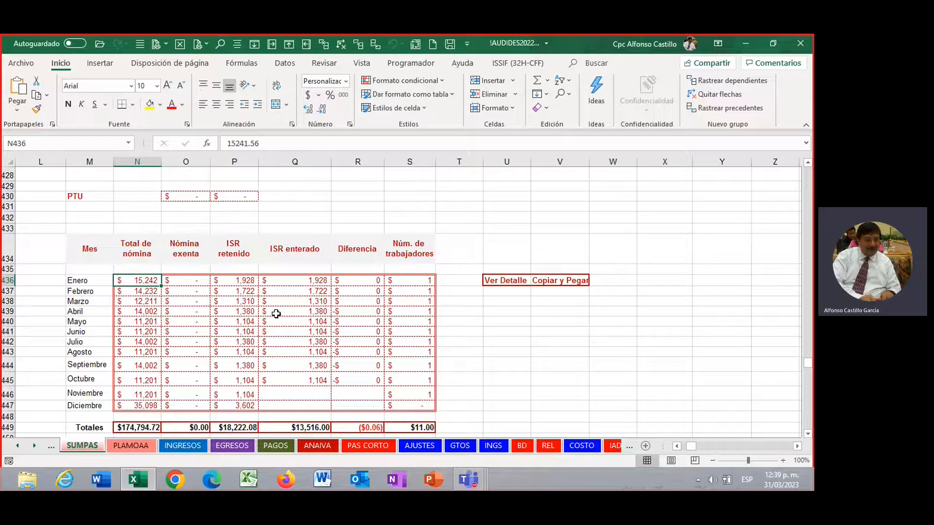
Review the 2022 CFDI income table by month, covering invoice counts, subtotals, and withheld and transferred taxes.
{"action": "scroll", "coordinate": [275, 315], "scroll_direction": "up", "scroll_amount": 8}
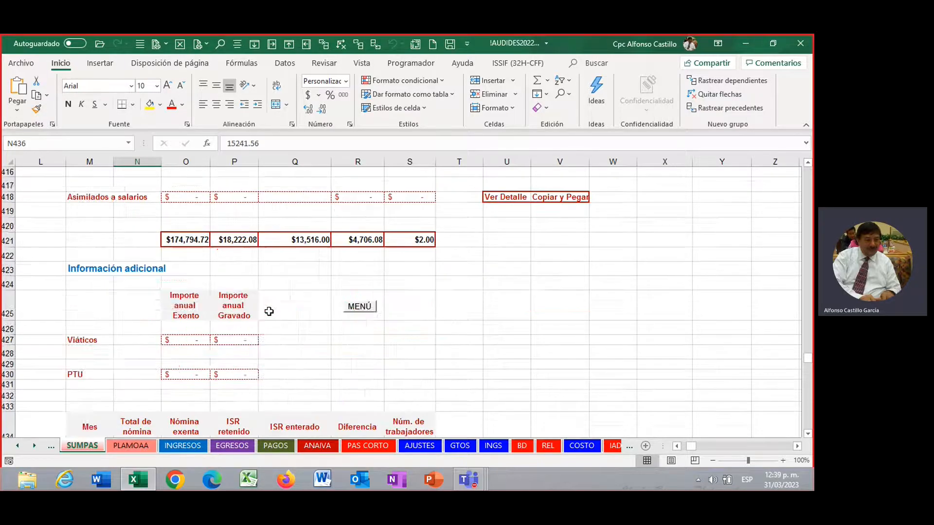
{"action": "scroll", "coordinate": [269, 322], "scroll_direction": "up", "scroll_amount": 9}
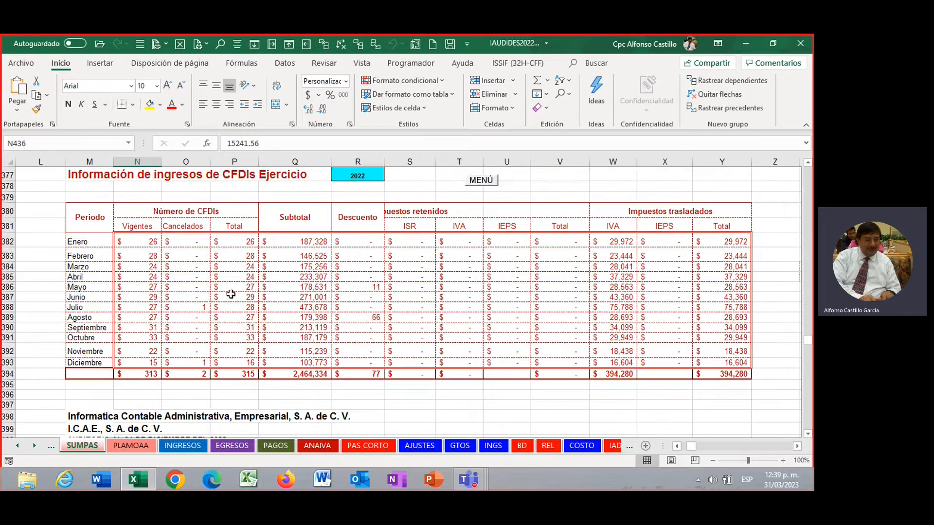
{"action": "left_click", "coordinate": [139, 239]}
{"action": "left_click_drag", "start_coordinate": [184, 261], "coordinate": [721, 365]}
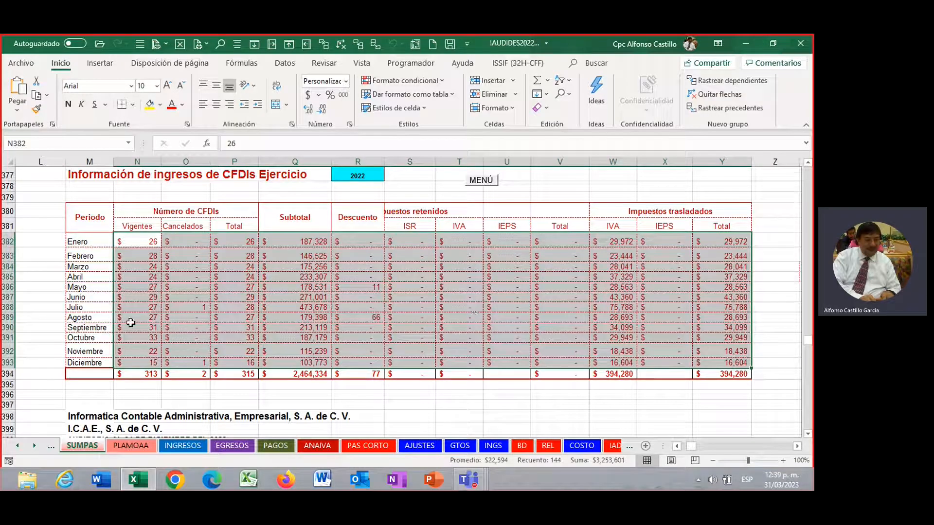
{"action": "left_click", "coordinate": [322, 246]}
{"action": "left_click", "coordinate": [417, 245]}
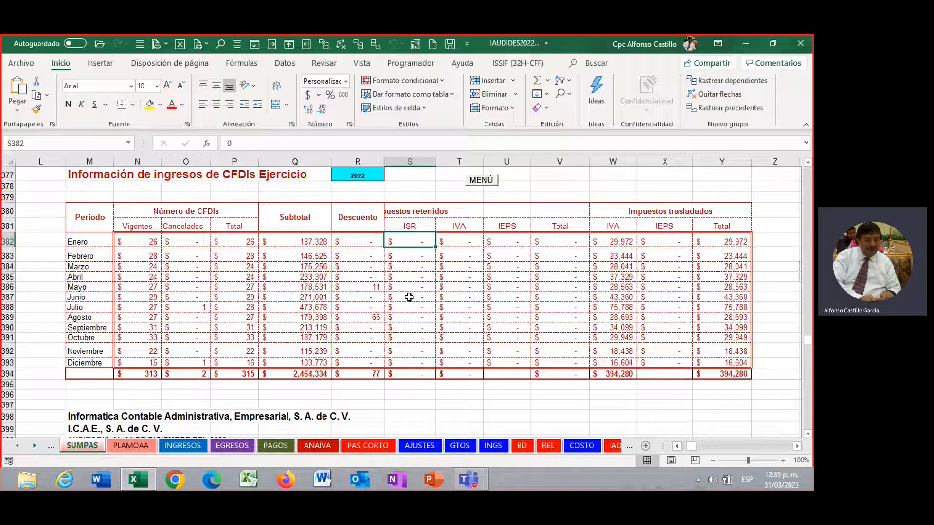
Open the ISSIF annex 07 comparative analysis of expense subaccounts in the IAD sheet.
{"action": "left_click", "coordinate": [482, 184]}
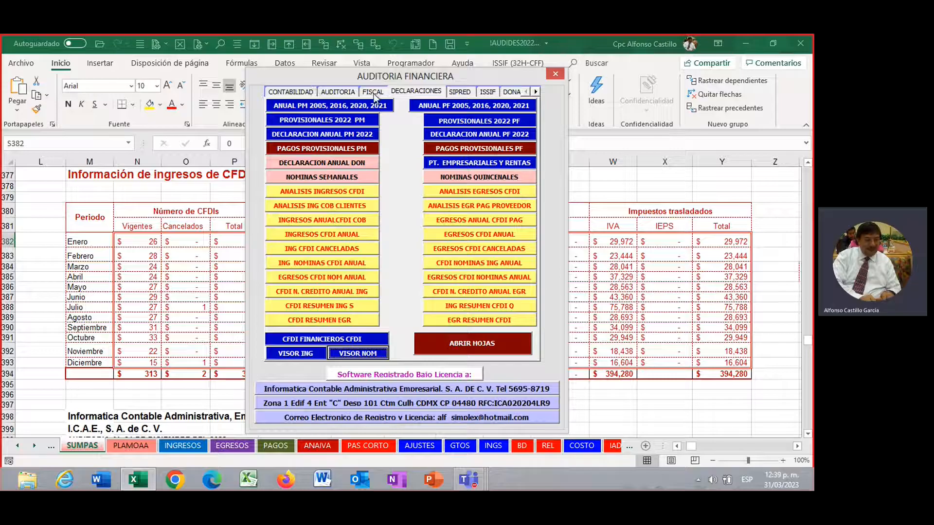
{"action": "left_click", "coordinate": [485, 92]}
{"action": "left_click", "coordinate": [321, 190]}
{"action": "left_click", "coordinate": [368, 319]}
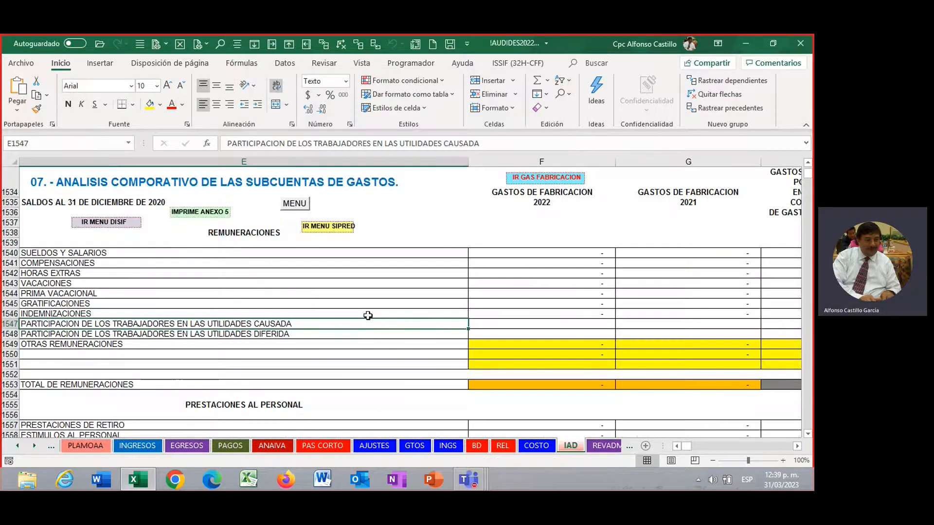
Go through row 1547 of annex 07 across the fabrication, sales and administration expense columns to the explain-variation column Z.
{"action": "key", "text": "Right"}
{"action": "key", "text": "Right"}
{"action": "key", "text": "Right"}
{"action": "key", "text": "Right"}
{"action": "key", "text": "Right"}
{"action": "key", "text": "Right"}
{"action": "key", "text": "Right"}
{"action": "key", "text": "Right"}
{"action": "key", "text": "Right"}
{"action": "key", "text": "Right"}
{"action": "key", "text": "Right"}
{"action": "key", "text": "Right"}
{"action": "key", "text": "Right"}
{"action": "key", "text": "Right"}
{"action": "key", "text": "Right"}
{"action": "key", "text": "Right"}
{"action": "key", "text": "Right"}
{"action": "key", "text": "Right"}
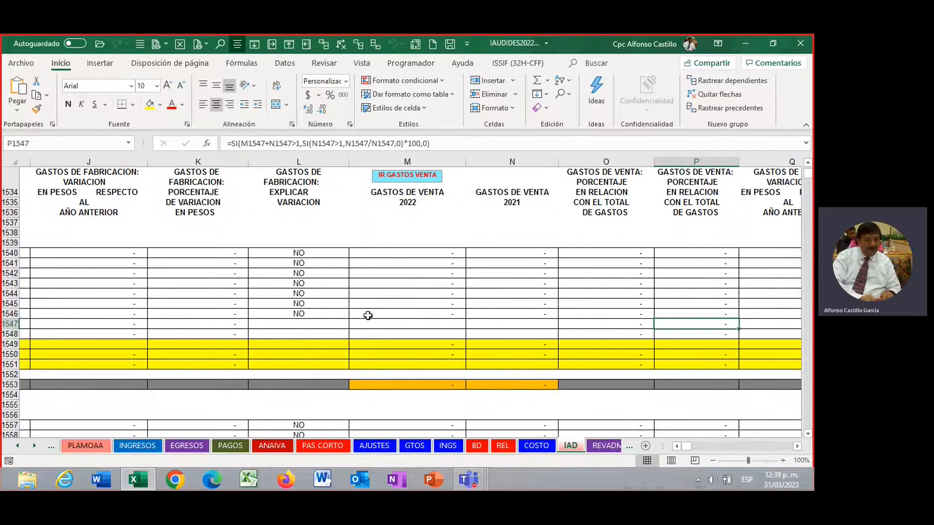
{"action": "key", "text": "Right"}
{"action": "key", "text": "Right"}
{"action": "key", "text": "Right"}
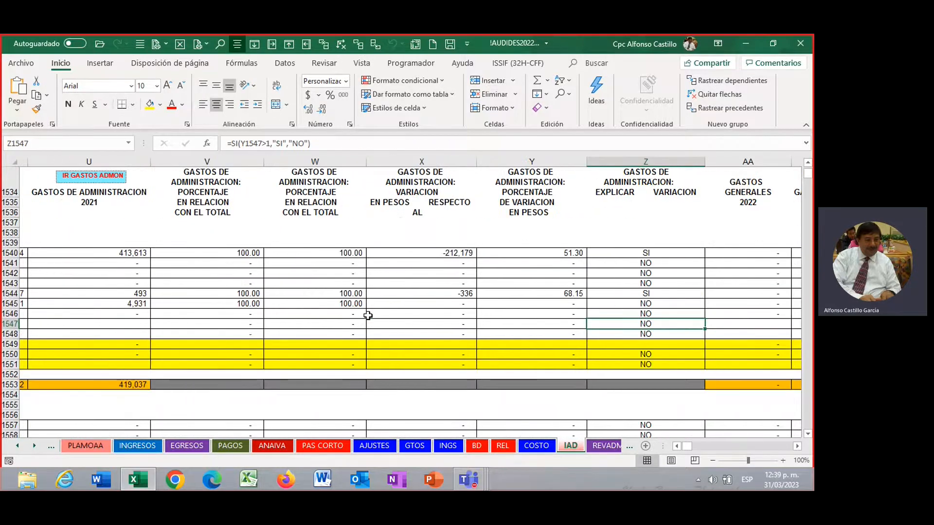
Examine the administration expense percentages, peso variations and explain-variation flags down the rows of annex 07, returning to the column headings.
{"action": "scroll", "coordinate": [216, 265], "scroll_direction": "down", "scroll_amount": 1}
{"action": "scroll", "coordinate": [216, 265], "scroll_direction": "down", "scroll_amount": 8}
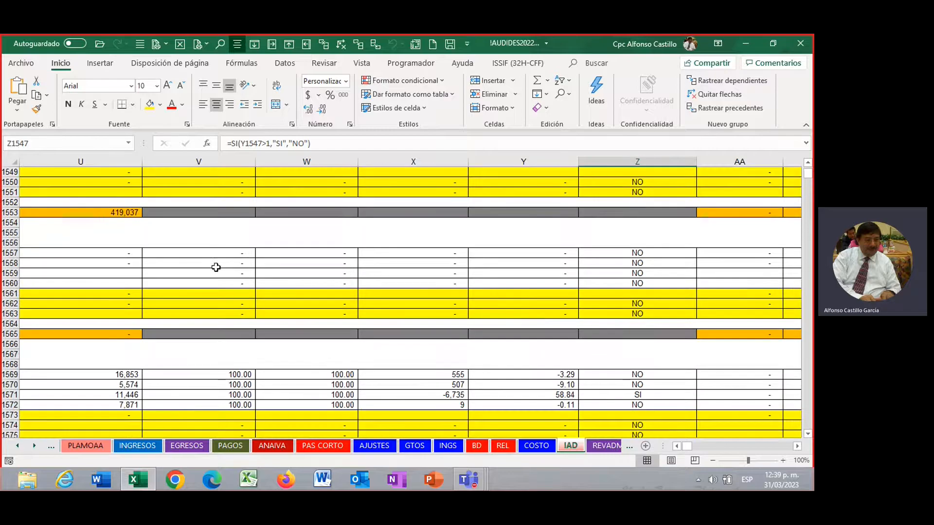
{"action": "scroll", "coordinate": [215, 285], "scroll_direction": "down", "scroll_amount": 1}
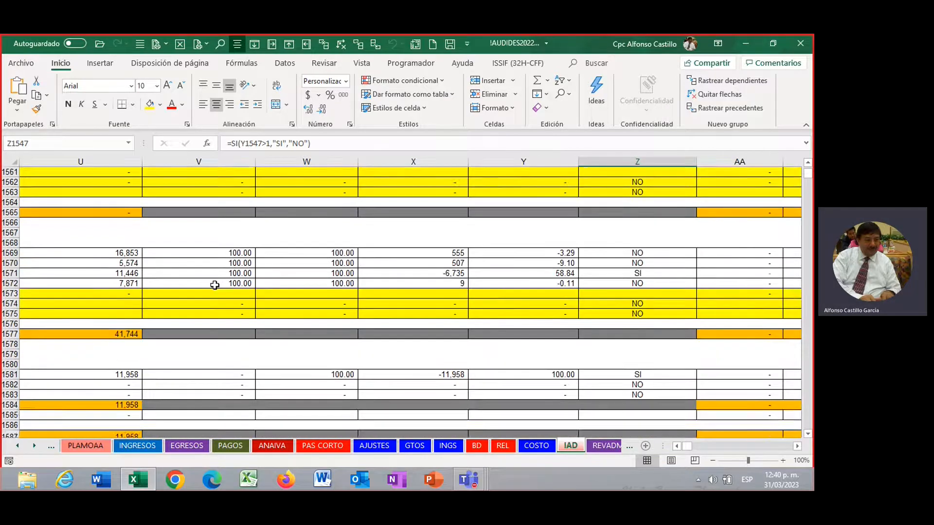
{"action": "scroll", "coordinate": [215, 285], "scroll_direction": "up", "scroll_amount": 17}
{"action": "scroll", "coordinate": [216, 289], "scroll_direction": "down", "scroll_amount": 4}
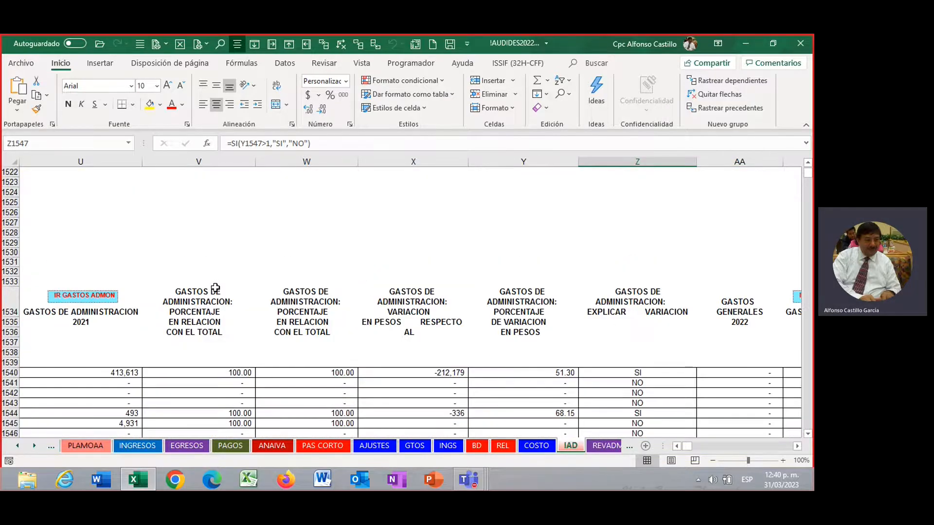
{"action": "left_click", "coordinate": [307, 263]}
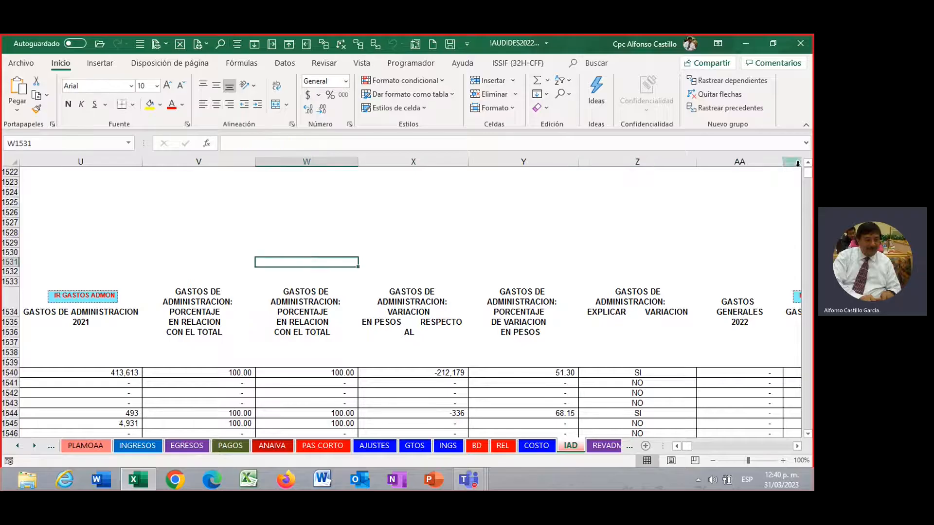
Return to the start of the IAD sheet and view the taxpayer identification fields beside the list of annexes.
{"action": "left_click_drag", "start_coordinate": [808, 173], "coordinate": [807, 168]}
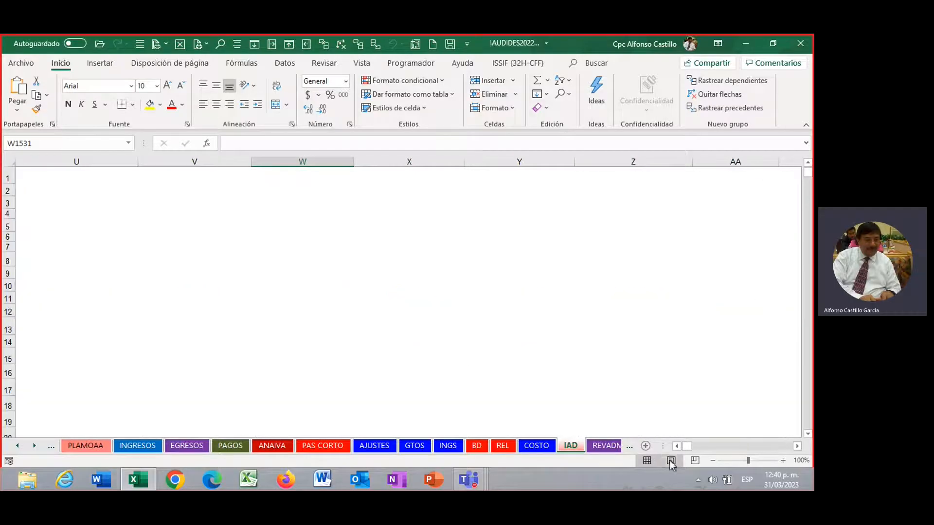
{"action": "left_click", "coordinate": [676, 448]}
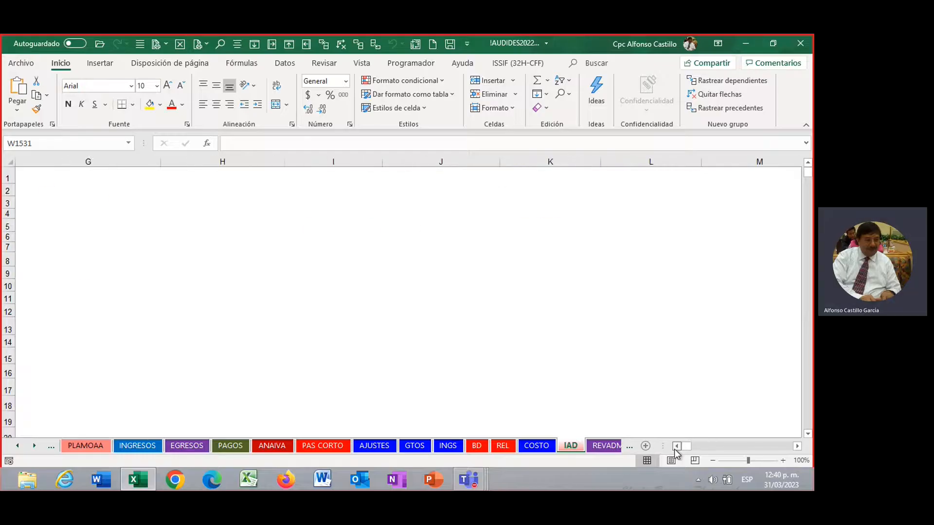
{"action": "scroll", "coordinate": [666, 389], "scroll_direction": "down", "scroll_amount": 5}
{"action": "scroll", "coordinate": [664, 363], "scroll_direction": "up", "scroll_amount": 3}
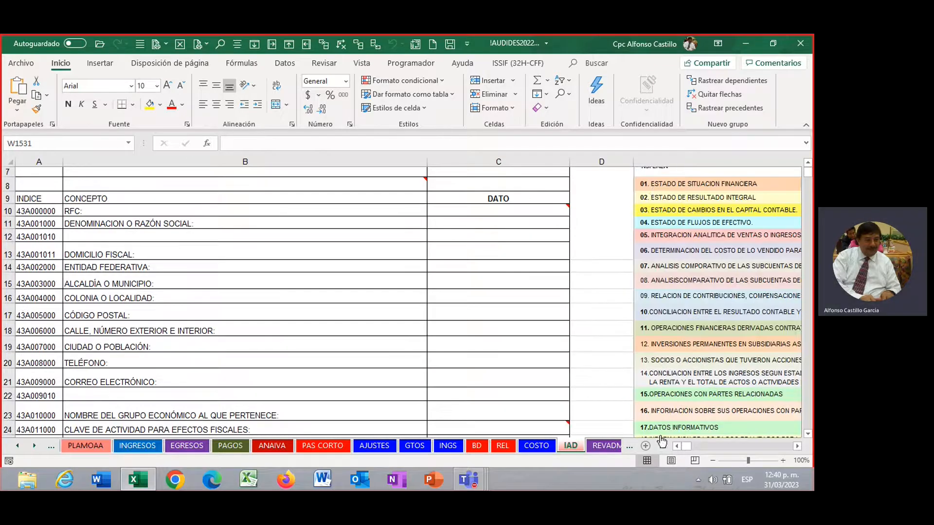
{"action": "scroll", "coordinate": [663, 413], "scroll_direction": "down", "scroll_amount": 1}
{"action": "scroll", "coordinate": [663, 410], "scroll_direction": "down", "scroll_amount": 3}
{"action": "left_click", "coordinate": [592, 341]}
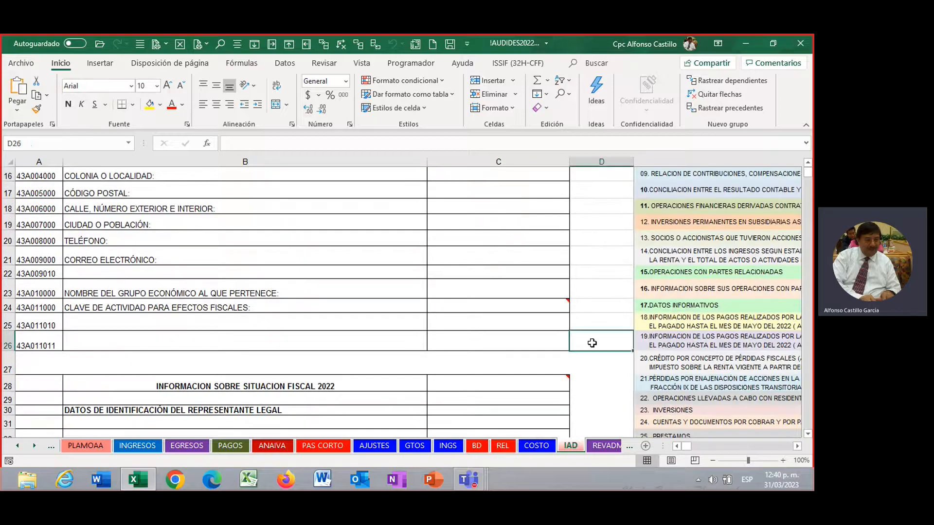
Go across the IAD sheet to the CRUCES BASICOS DISIF table and down through its first block of cross-checks.
{"action": "key", "text": "Right"}
{"action": "key", "text": "Right"}
{"action": "key", "text": "Right"}
{"action": "key", "text": "Right"}
{"action": "key", "text": "Right"}
{"action": "key", "text": "Right"}
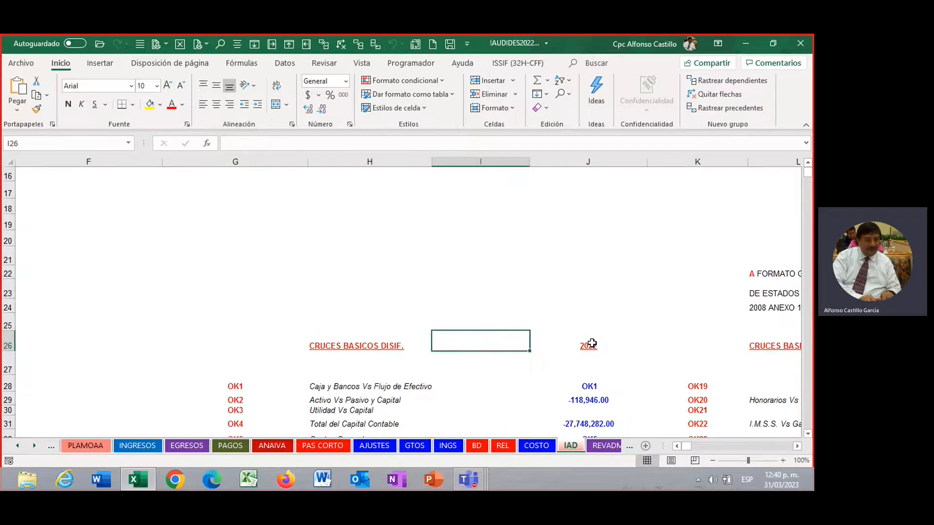
{"action": "key", "text": "Down"}
{"action": "key", "text": "Down"}
{"action": "key", "text": "Down"}
{"action": "key", "text": "Down"}
{"action": "key", "text": "Down"}
{"action": "key", "text": "Down"}
{"action": "key", "text": "Down"}
{"action": "key", "text": "Down"}
{"action": "key", "text": "Down"}
{"action": "key", "text": "Down"}
{"action": "key", "text": "Down"}
{"action": "key", "text": "Down"}
{"action": "key", "text": "Down"}
{"action": "key", "text": "Down"}
{"action": "key", "text": "Down"}
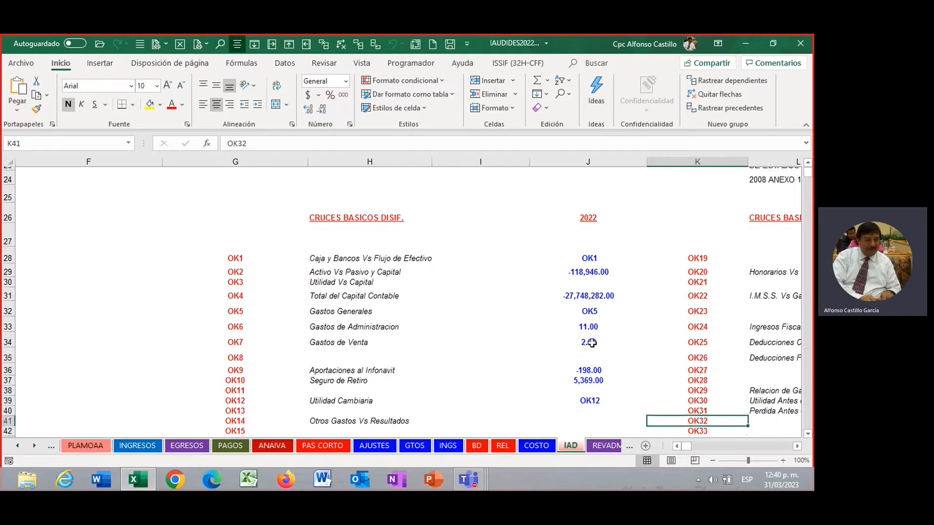
Select the CRUCES BASICOS DISIF heading in H26 and look through the cross-checks OK1 to OK18.
{"action": "left_click_drag", "start_coordinate": [349, 212], "coordinate": [378, 212]}
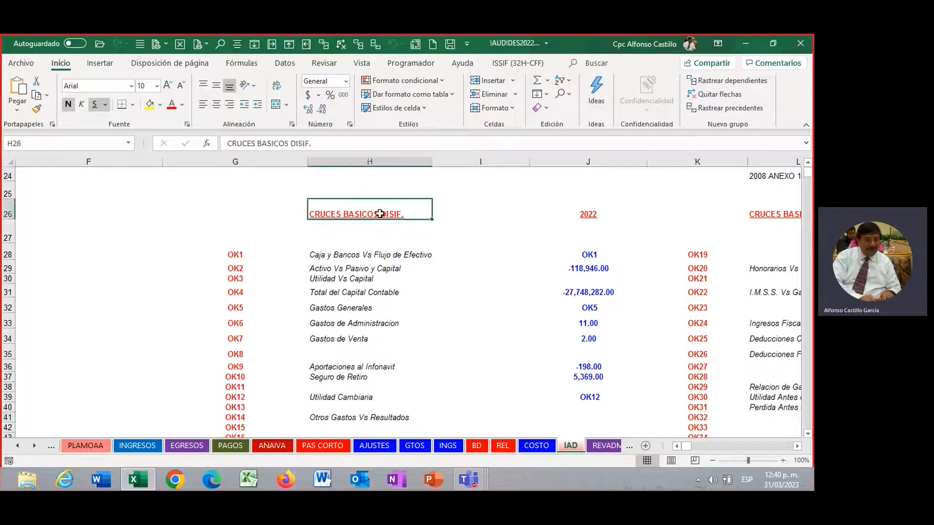
{"action": "scroll", "coordinate": [372, 269], "scroll_direction": "down", "scroll_amount": 4}
{"action": "scroll", "coordinate": [373, 269], "scroll_direction": "up", "scroll_amount": 4}
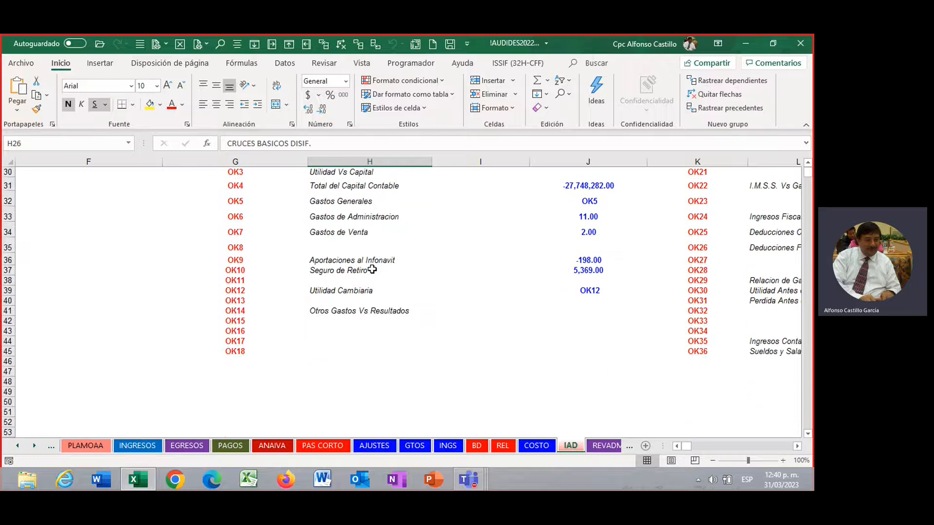
{"action": "scroll", "coordinate": [586, 343], "scroll_direction": "down", "scroll_amount": 3}
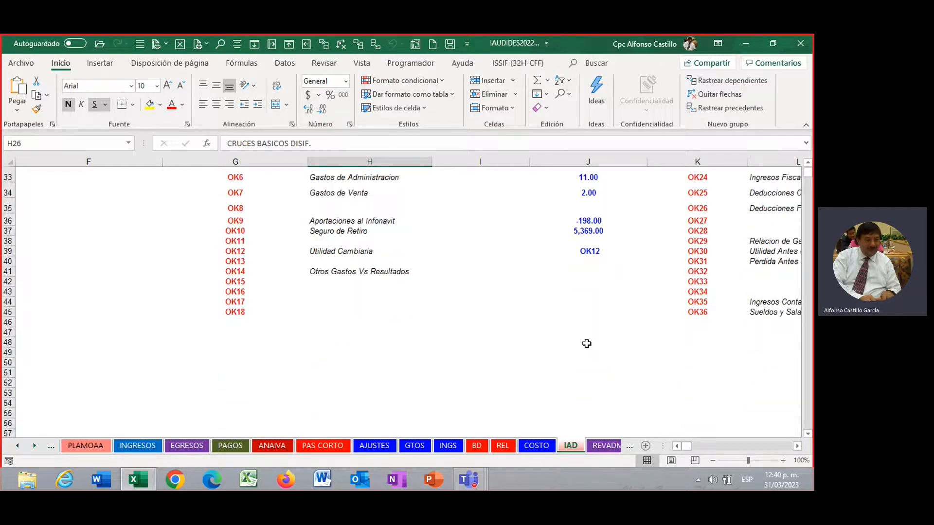
Inspect the 2022 results for Gastos de Administracion in J33 and Utilidad Cambiaria in J39, along with the neighbouring cross-check cells.
{"action": "left_click", "coordinate": [584, 191]}
{"action": "left_click", "coordinate": [579, 178]}
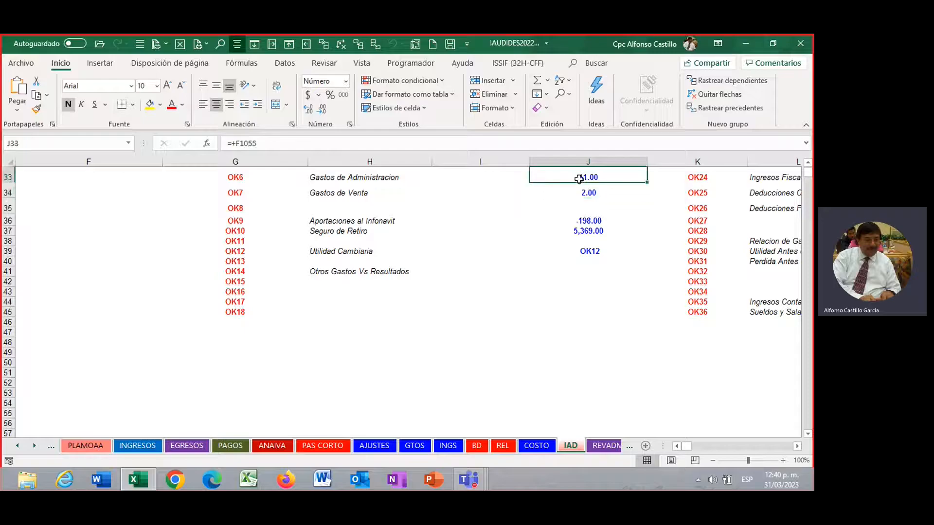
{"action": "left_click", "coordinate": [577, 252]}
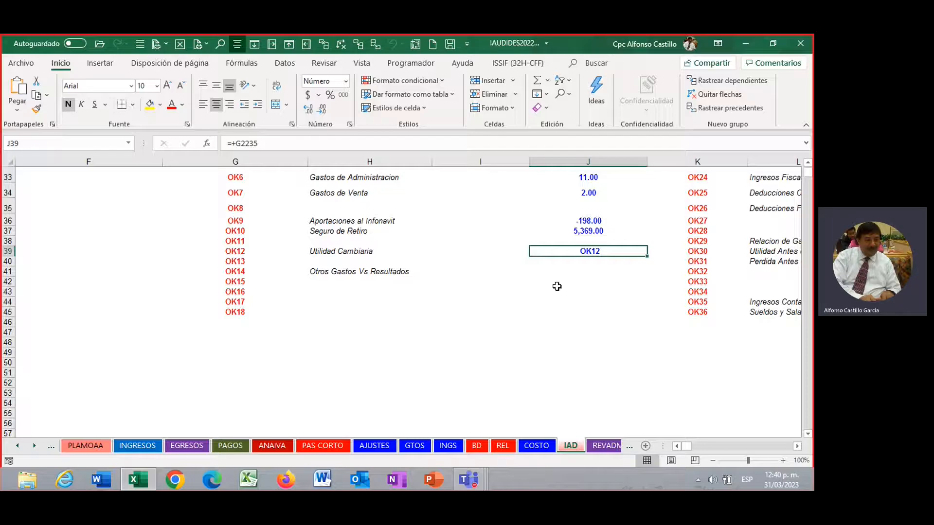
{"action": "key", "text": "Up"}
{"action": "key", "text": "Left"}
{"action": "key", "text": "Down"}
{"action": "key", "text": "Down"}
{"action": "key", "text": "Left"}
{"action": "key", "text": "Left"}
{"action": "key", "text": "Up"}
{"action": "key", "text": "Right"}
{"action": "key", "text": "Right"}
{"action": "key", "text": "Right"}
{"action": "key", "text": "Right"}
{"action": "key", "text": "Left"}
{"action": "key", "text": "Left"}
{"action": "key", "text": "Left"}
{"action": "key", "text": "Right"}
{"action": "key", "text": "Right"}
{"action": "key", "text": "Up"}
{"action": "key", "text": "Up"}
{"action": "key", "text": "Up"}
{"action": "key", "text": "Up"}
{"action": "key", "text": "Up"}
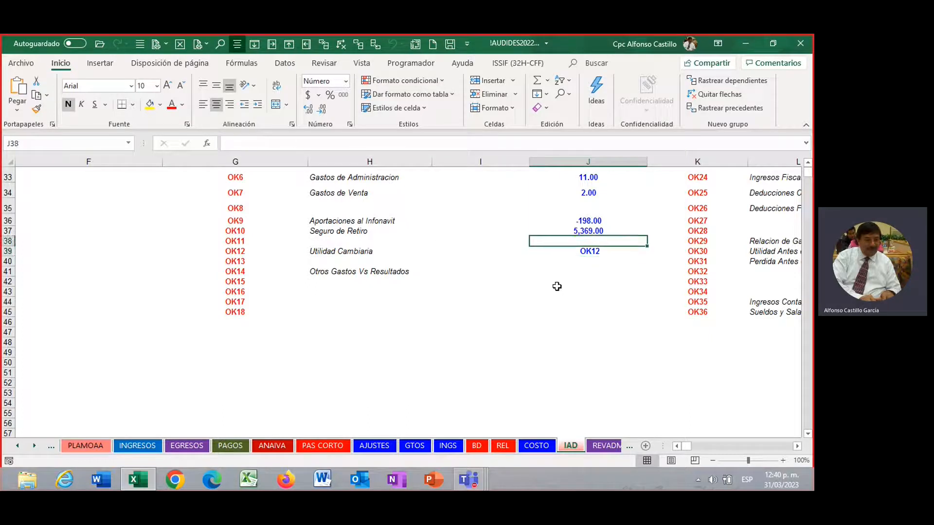
Compare the Gastos de Venta concept in H34 with its linked 2022 result in J34.
{"action": "key", "text": "Left"}
{"action": "key", "text": "Left"}
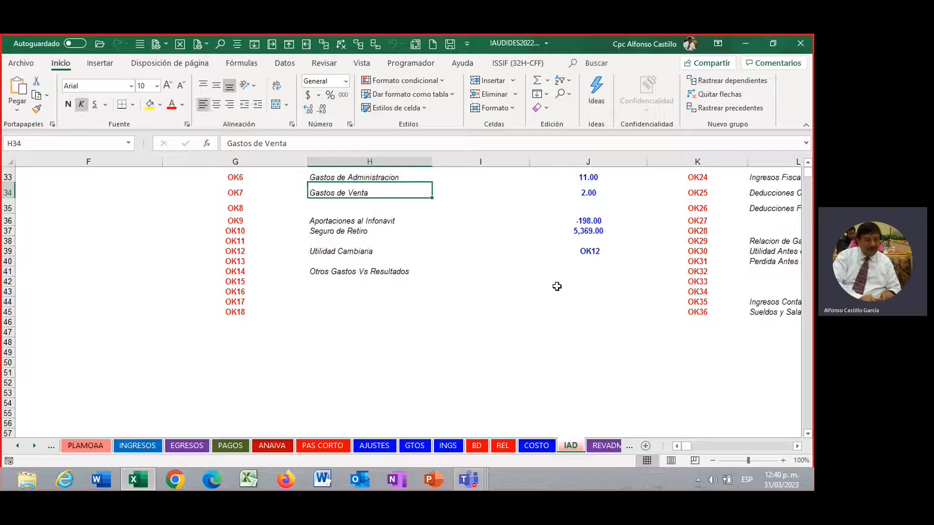
{"action": "key", "text": "Right"}
{"action": "key", "text": "Right"}
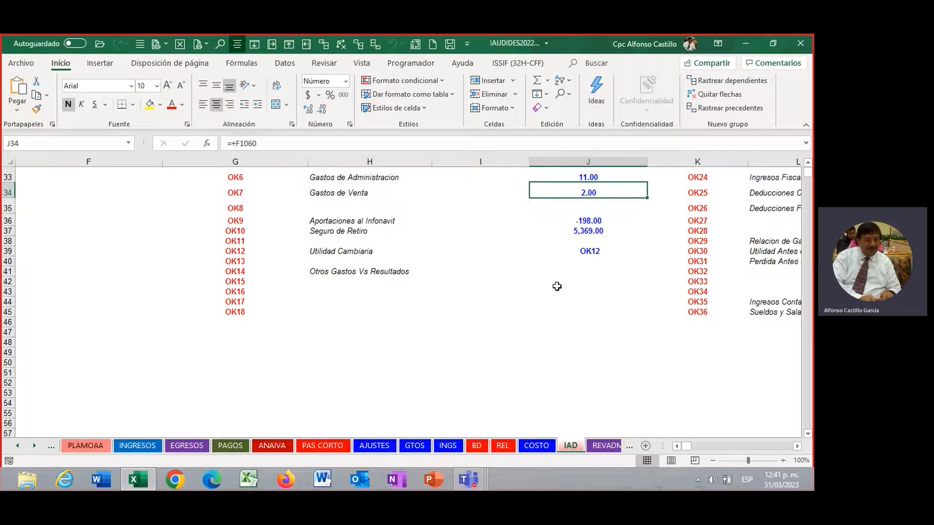
{"action": "key", "text": "Left"}
{"action": "key", "text": "Left"}
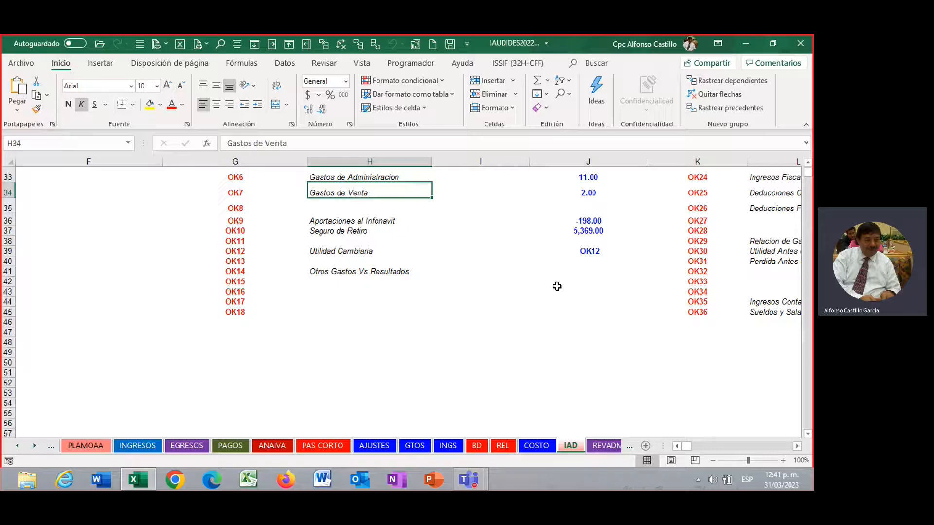
{"action": "key", "text": "Right"}
{"action": "key", "text": "Right"}
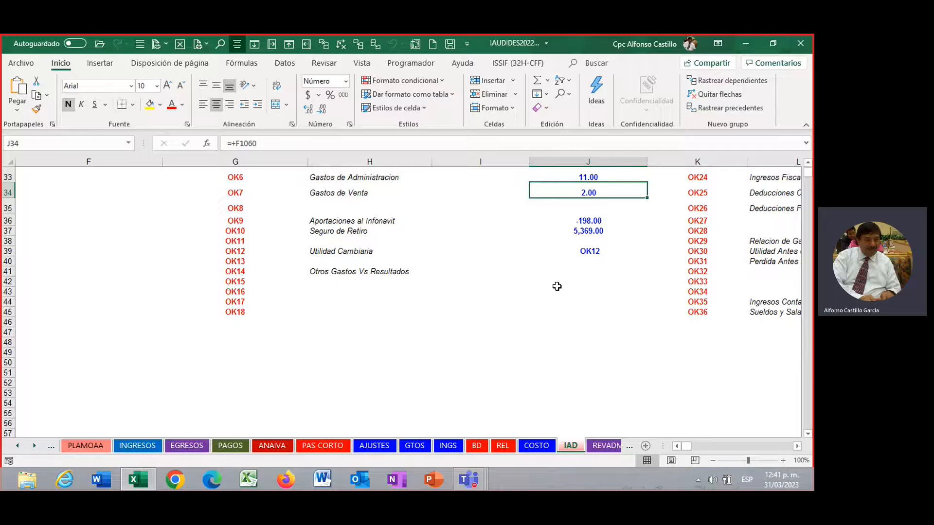
Go back up the 2022 column to check the Caja y Bancos Vs Flujo de Efectivo result in J28.
{"action": "key", "text": "Up"}
{"action": "key", "text": "Up"}
{"action": "key", "text": "Up"}
{"action": "key", "text": "Up"}
{"action": "key", "text": "Up"}
{"action": "key", "text": "Up"}
{"action": "key", "text": "Up"}
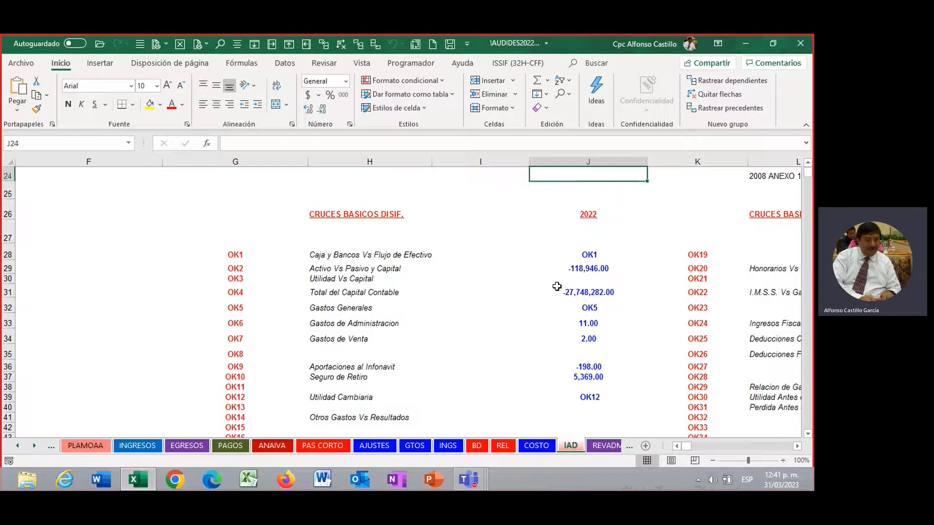
{"action": "key", "text": "Down"}
{"action": "key", "text": "Down"}
{"action": "key", "text": "Down"}
{"action": "key", "text": "Down"}
{"action": "key", "text": "Up"}
{"action": "key", "text": "Up"}
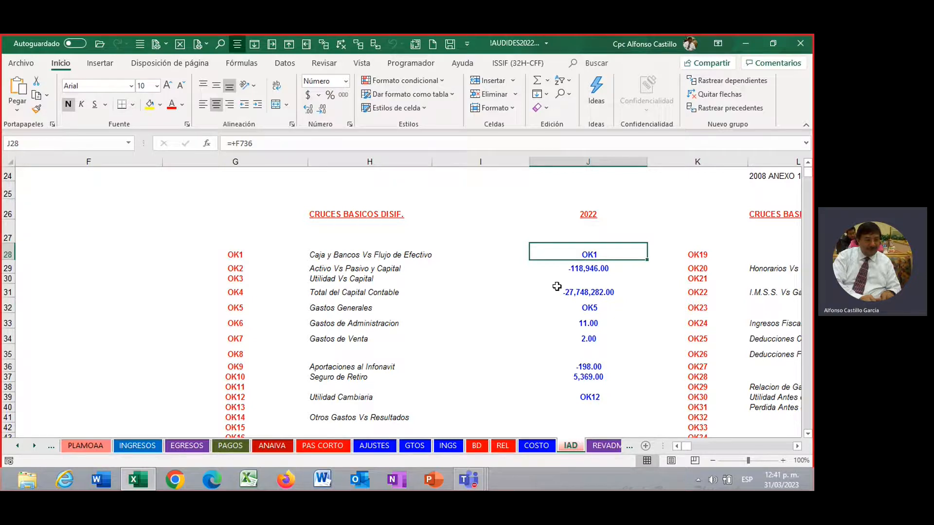
View the second block of basic cross-checks in columns K to N, returning to the first block's result in J28.
{"action": "key", "text": "Right"}
{"action": "key", "text": "Right"}
{"action": "key", "text": "Right"}
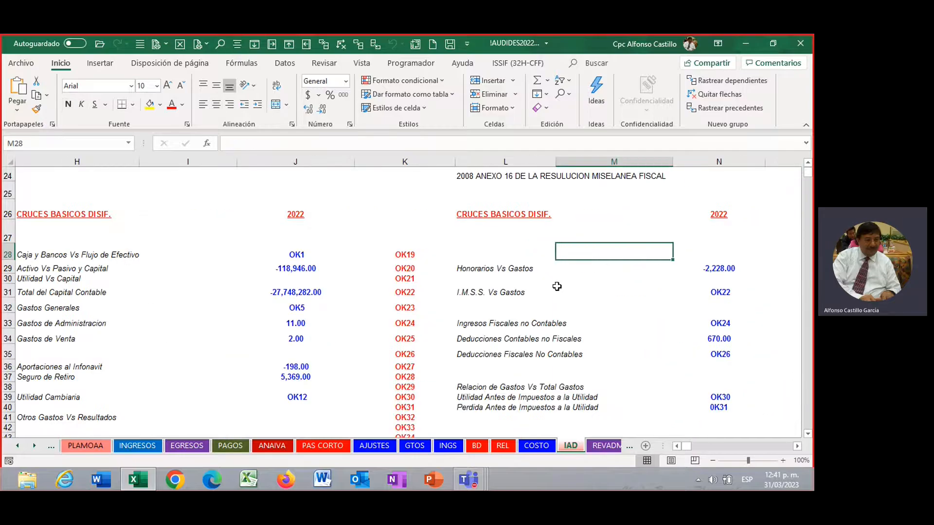
{"action": "key", "text": "Left"}
{"action": "key", "text": "Left"}
{"action": "key", "text": "Left"}
{"action": "key", "text": "Left"}
{"action": "key", "text": "Left"}
{"action": "key", "text": "Right"}
{"action": "key", "text": "Right"}
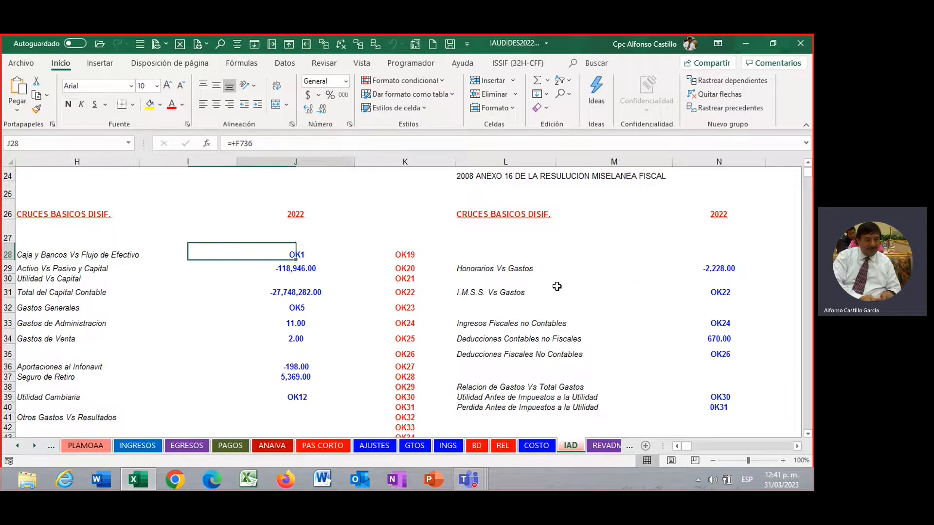
Examine the Activo Vs Pasivo y Capital concept in H29 and the adjacent cells of the first cross-check block.
{"action": "key", "text": "Down"}
{"action": "key", "text": "Left"}
{"action": "key", "text": "Left"}
{"action": "key", "text": "Left"}
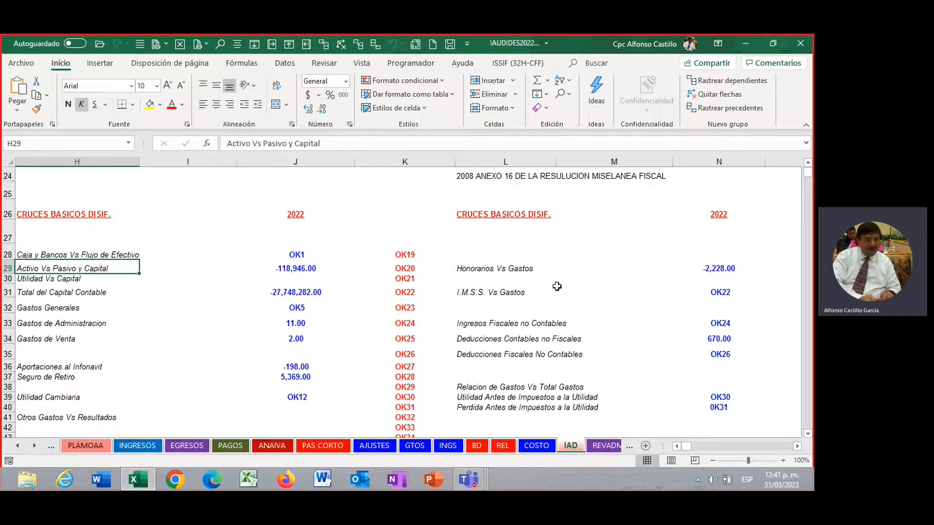
{"action": "key", "text": "Right"}
{"action": "key", "text": "Up"}
{"action": "key", "text": "Right"}
{"action": "key", "text": "Right"}
{"action": "key", "text": "Right"}
{"action": "key", "text": "Left"}
Go down the 2022 column to row 50 and back up to the Aportaciones al Infonavit result in J36.
{"action": "key", "text": "Down"}
{"action": "key", "text": "Down"}
{"action": "key", "text": "Down"}
{"action": "key", "text": "Down"}
{"action": "key", "text": "Down"}
{"action": "key", "text": "Down"}
{"action": "key", "text": "Down"}
{"action": "key", "text": "Down"}
{"action": "key", "text": "Down"}
{"action": "key", "text": "Down"}
{"action": "key", "text": "Down"}
{"action": "key", "text": "Down"}
{"action": "key", "text": "Down"}
{"action": "key", "text": "Down"}
{"action": "key", "text": "Down"}
{"action": "key", "text": "Down"}
{"action": "key", "text": "Down"}
{"action": "key", "text": "Down"}
{"action": "key", "text": "Down"}
{"action": "key", "text": "Down"}
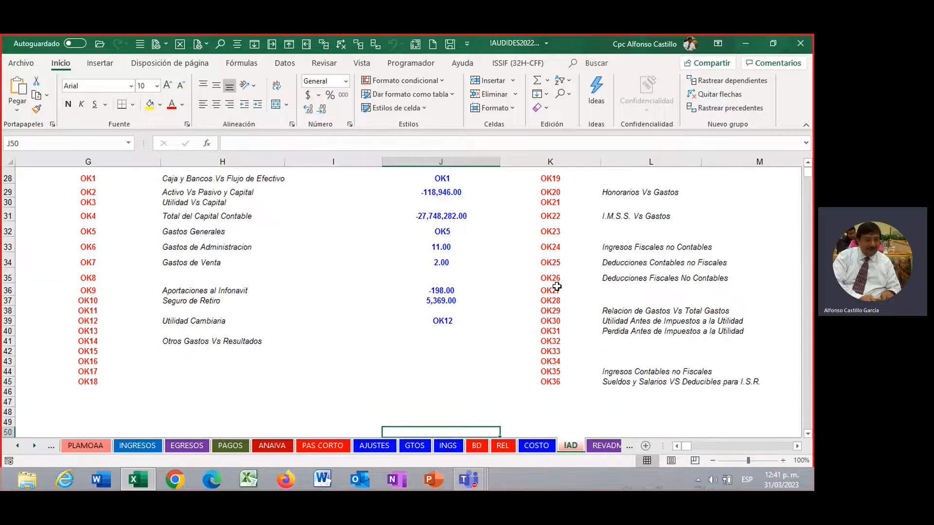
{"action": "key", "text": "Up"}
{"action": "key", "text": "Up"}
{"action": "key", "text": "Up"}
{"action": "key", "text": "Up"}
{"action": "key", "text": "Up"}
{"action": "key", "text": "Up"}
{"action": "key", "text": "Up"}
{"action": "key", "text": "Up"}
{"action": "key", "text": "Up"}
{"action": "key", "text": "Up"}
{"action": "key", "text": "Up"}
{"action": "key", "text": "Up"}
{"action": "key", "text": "Up"}
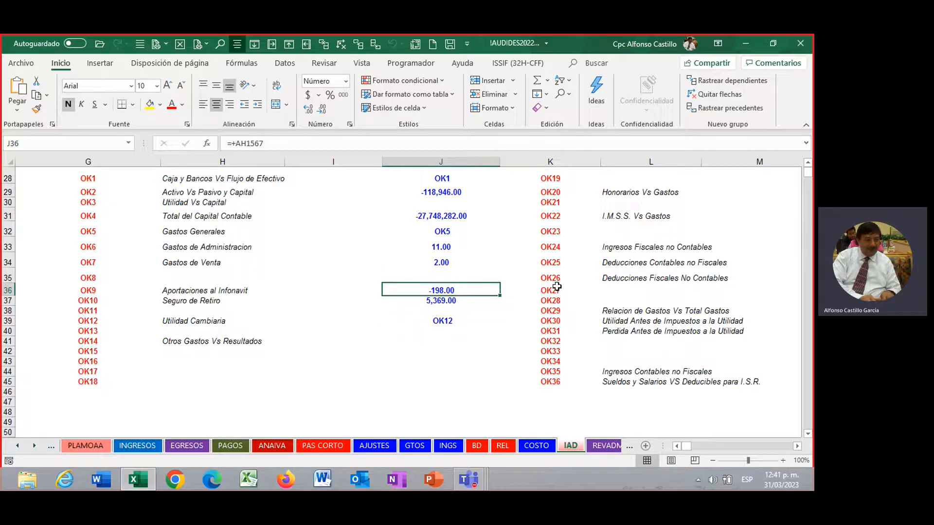
Review the second block's 2022 results in column N and select the OK35 and OK36 results in N44:N45.
{"action": "key", "text": "Right"}
{"action": "key", "text": "Right"}
{"action": "key", "text": "Right"}
{"action": "key", "text": "Right"}
{"action": "key", "text": "Right"}
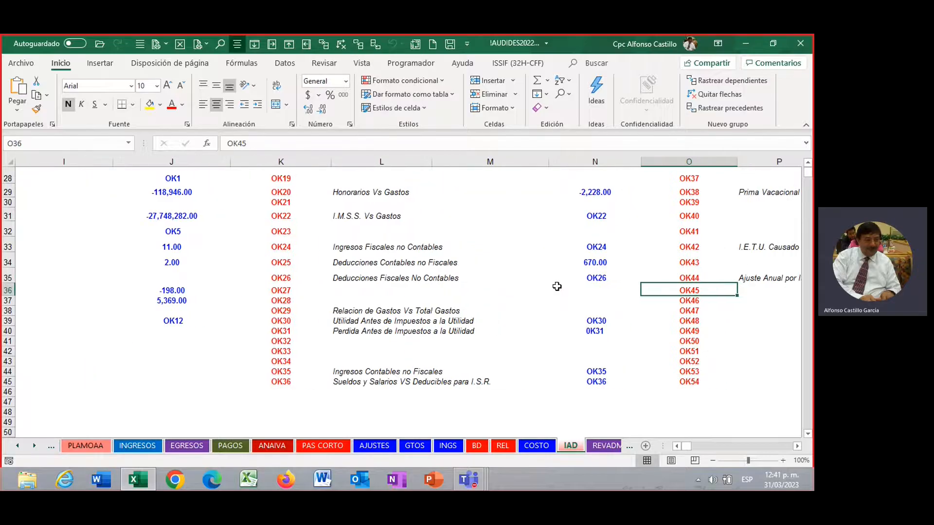
{"action": "key", "text": "Left"}
{"action": "key", "text": "Up"}
{"action": "key", "text": "Up"}
{"action": "key", "text": "Down"}
{"action": "key", "text": "Down"}
{"action": "key", "text": "Down"}
{"action": "key", "text": "Down"}
{"action": "key", "text": "Down"}
{"action": "key", "text": "Down"}
{"action": "key", "text": "Down"}
{"action": "key", "text": "Down"}
{"action": "key", "text": "Down"}
{"action": "key", "text": "Down"}
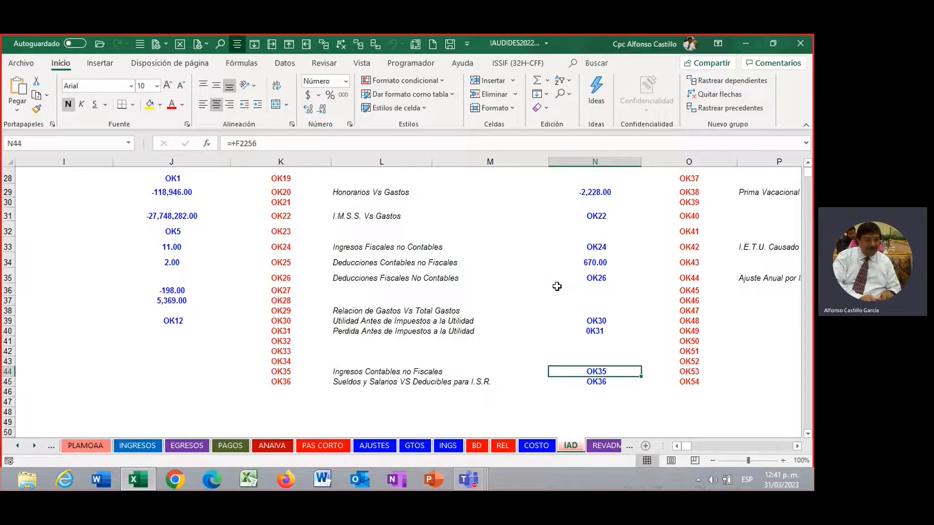
{"action": "key", "text": "shift+Down"}
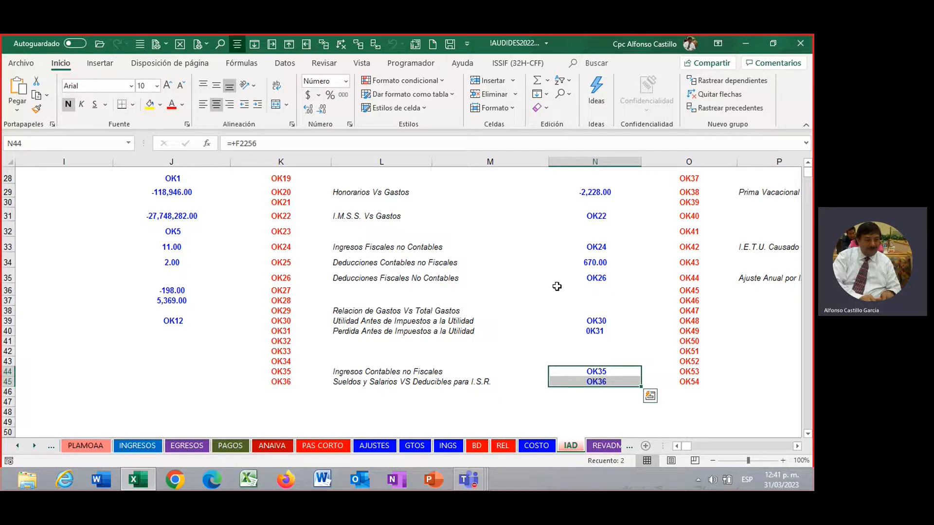
Return from the second cross-check block to cell A1 at the start of the IAD sheet.
{"action": "key", "text": "Up"}
{"action": "key", "text": "Up"}
{"action": "key", "text": "Up"}
{"action": "key", "text": "Up"}
{"action": "key", "text": "Up"}
{"action": "key", "text": "Up"}
{"action": "key", "text": "Up"}
{"action": "key", "text": "Up"}
{"action": "key", "text": "Up"}
{"action": "key", "text": "Up"}
{"action": "key", "text": "Up"}
{"action": "key", "text": "Up"}
{"action": "key", "text": "Up"}
{"action": "key", "text": "Up"}
{"action": "key", "text": "Up"}
{"action": "key", "text": "Up"}
{"action": "key", "text": "Up"}
{"action": "key", "text": "Up"}
{"action": "key", "text": "Up"}
{"action": "key", "text": "Up"}
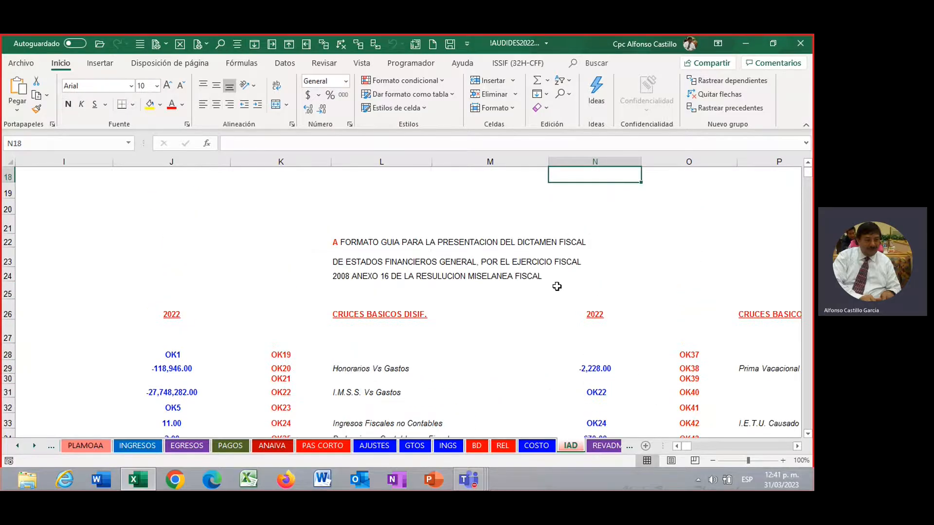
{"action": "key", "text": "Left"}
{"action": "key", "text": "Left"}
{"action": "key", "text": "Left"}
{"action": "key", "text": "Left"}
{"action": "key", "text": "Left"}
{"action": "key", "text": "Left"}
{"action": "key", "text": "Left"}
{"action": "key", "text": "Left"}
{"action": "key", "text": "Left"}
{"action": "key", "text": "Left"}
{"action": "key", "text": "Left"}
{"action": "key", "text": "Left"}
{"action": "key", "text": "Left"}
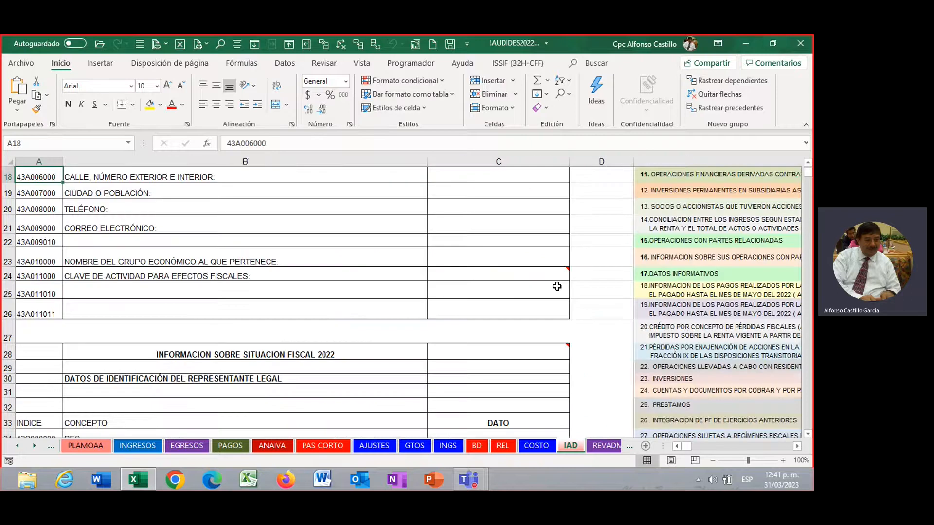
{"action": "key", "text": "Up"}
{"action": "key", "text": "Up"}
{"action": "key", "text": "Up"}
{"action": "key", "text": "Up"}
{"action": "key", "text": "Up"}
{"action": "key", "text": "Up"}
{"action": "key", "text": "Up"}
{"action": "key", "text": "Up"}
{"action": "key", "text": "Up"}
{"action": "key", "text": "Up"}
{"action": "key", "text": "Up"}
{"action": "key", "text": "Up"}
{"action": "key", "text": "Up"}
{"action": "key", "text": "Up"}
{"action": "key", "text": "Up"}
{"action": "key", "text": "Up"}
{"action": "key", "text": "Up"}
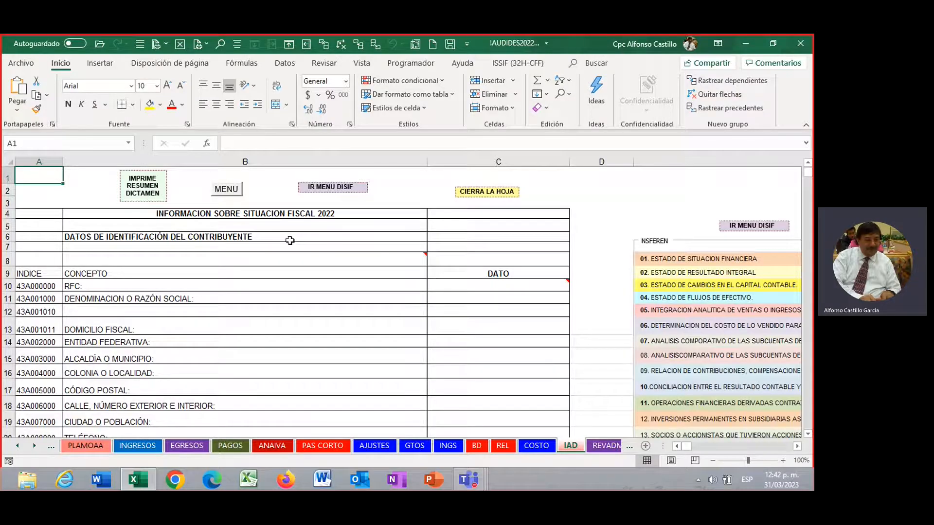
Open the Declaracion Anual PM 2022 sheet from the workbook menu's declarations section.
{"action": "left_click", "coordinate": [235, 194]}
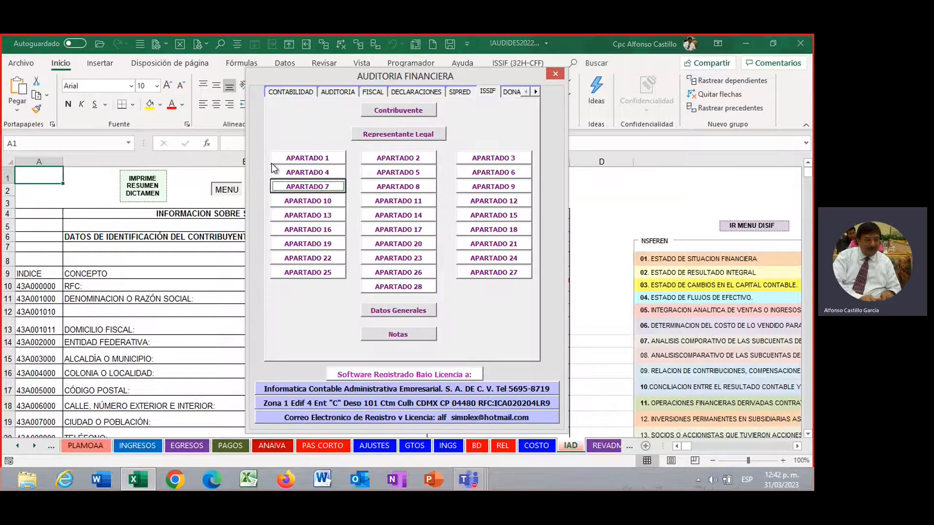
{"action": "left_click", "coordinate": [403, 92]}
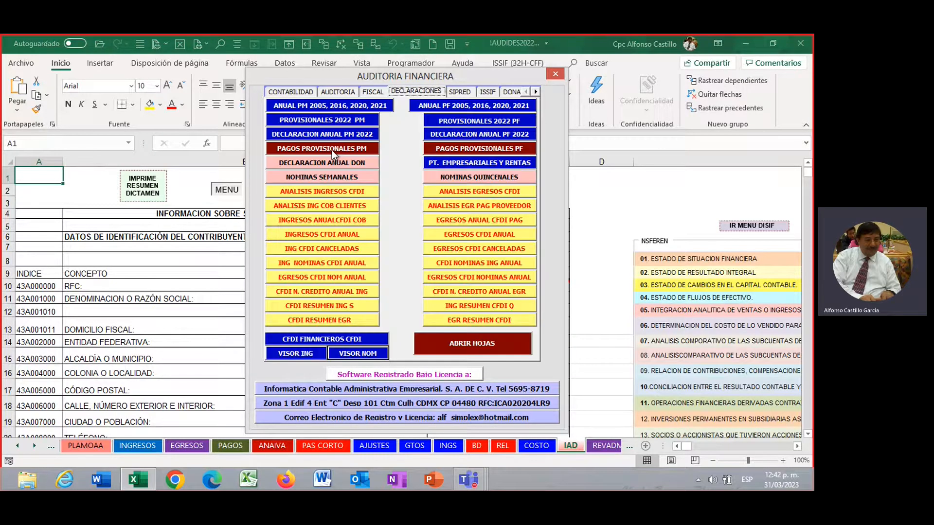
{"action": "left_click", "coordinate": [363, 133]}
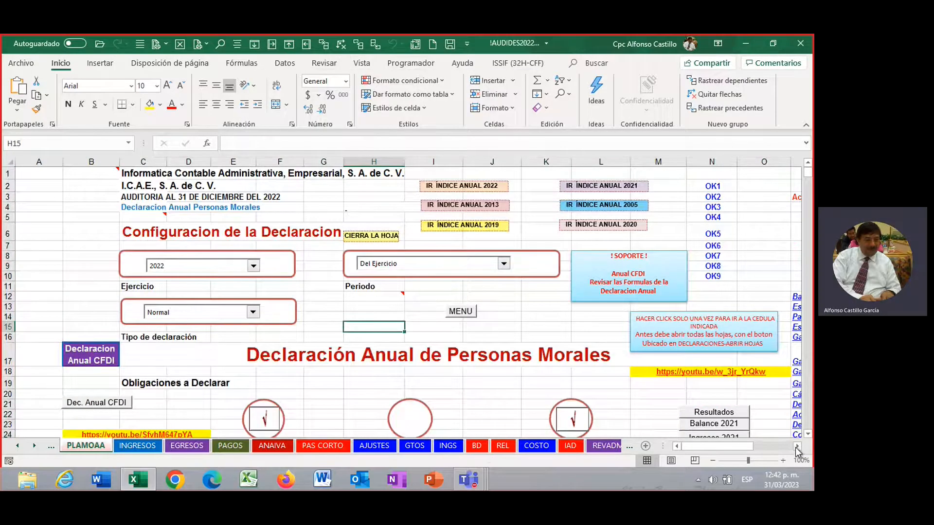
Review the annual declaration's cross-check concepts in P2:P10 against their OK1 to OK9 results in N2:N10.
{"action": "left_click", "coordinate": [796, 447]}
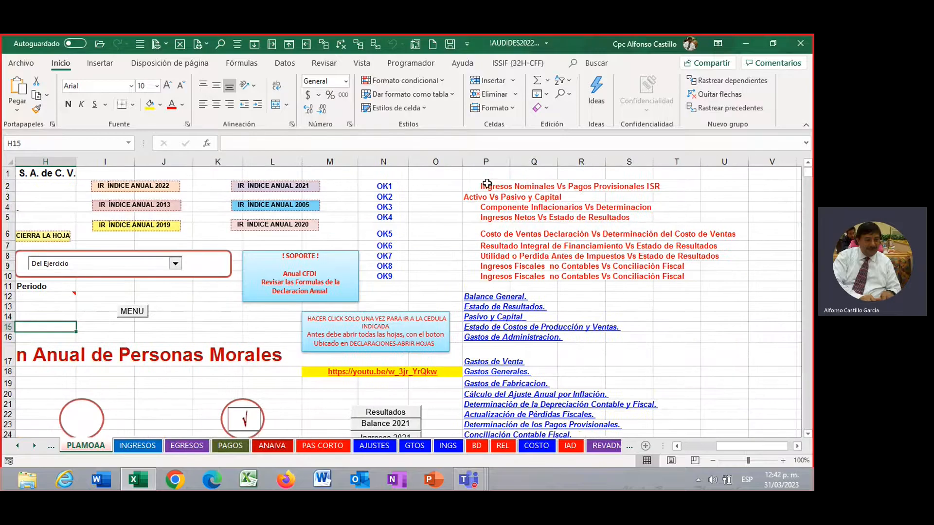
{"action": "left_click_drag", "start_coordinate": [487, 183], "coordinate": [487, 278]}
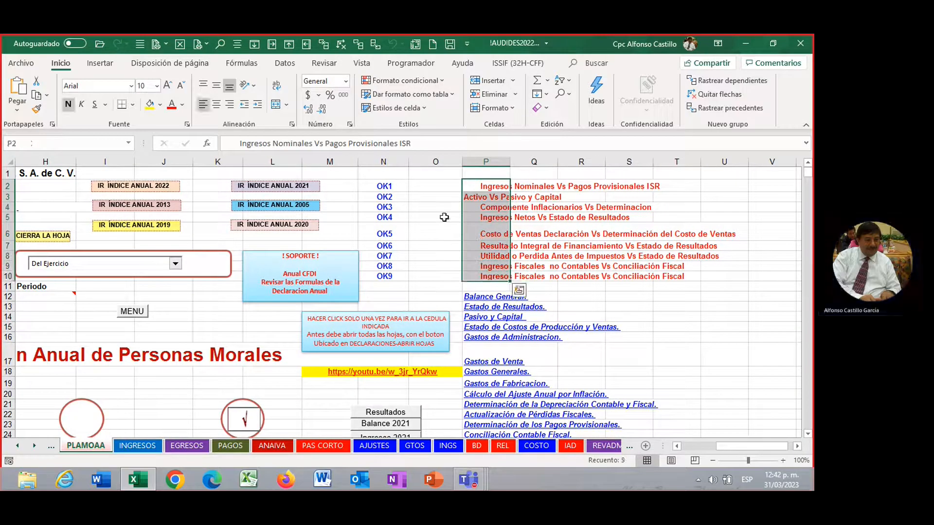
{"action": "left_click_drag", "start_coordinate": [384, 185], "coordinate": [377, 278]}
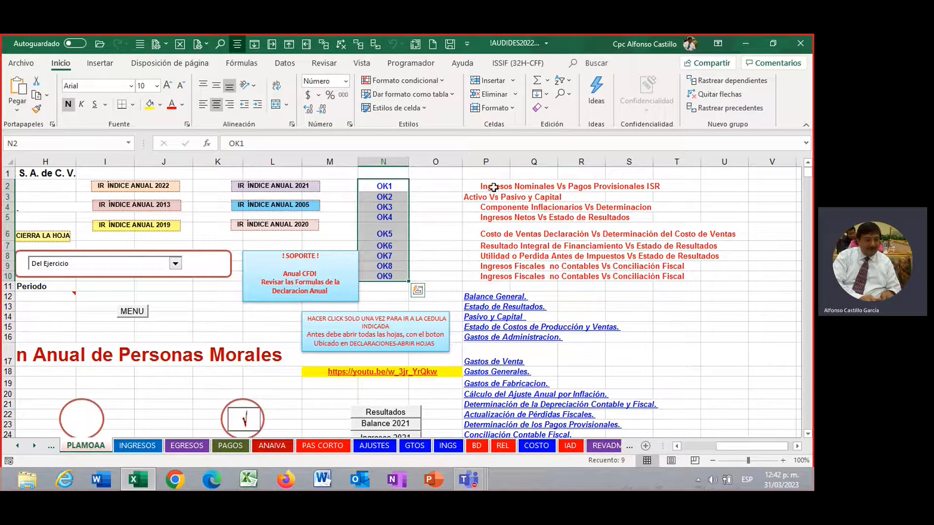
{"action": "left_click_drag", "start_coordinate": [496, 186], "coordinate": [486, 275]}
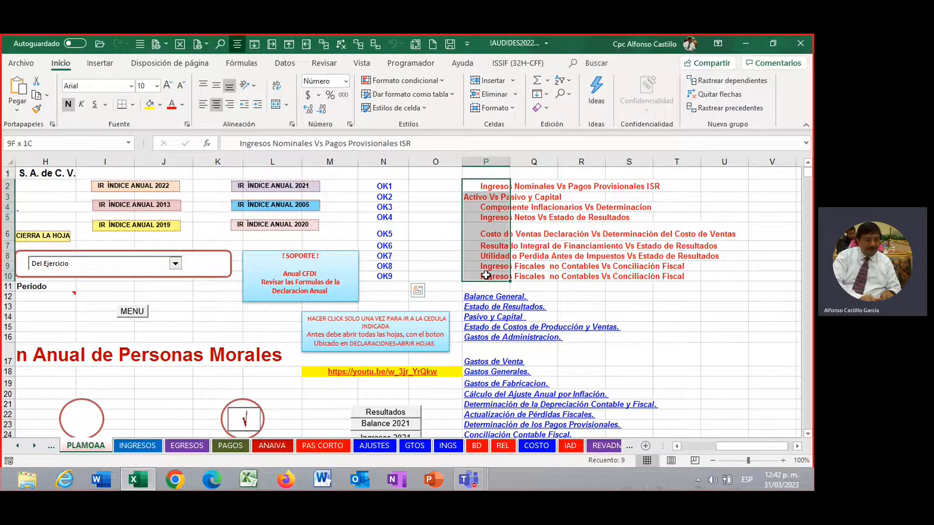
{"action": "left_click_drag", "start_coordinate": [487, 276], "coordinate": [487, 276]}
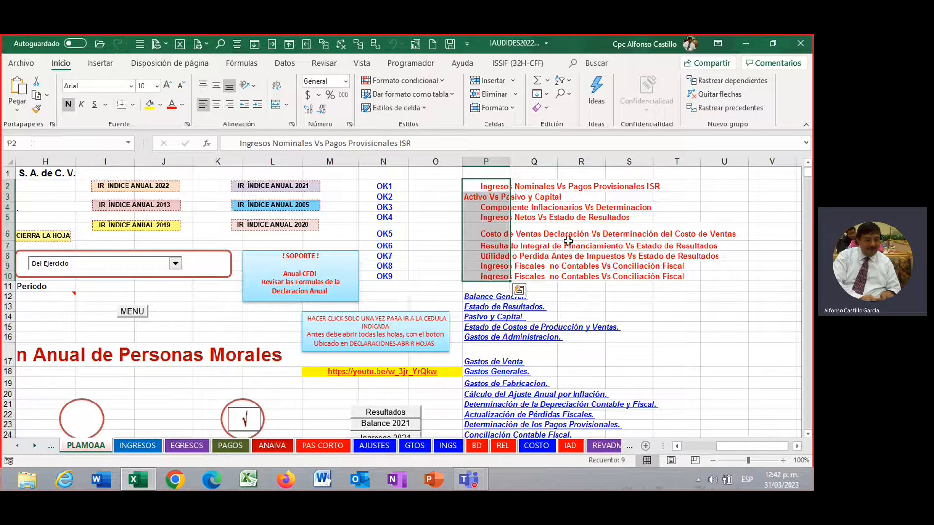
{"action": "left_click", "coordinate": [554, 228]}
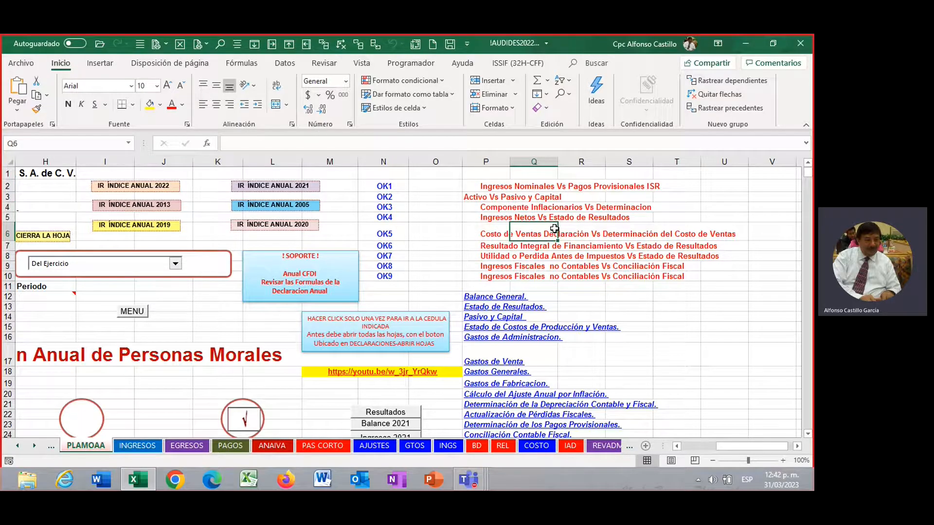
{"action": "left_click", "coordinate": [591, 227]}
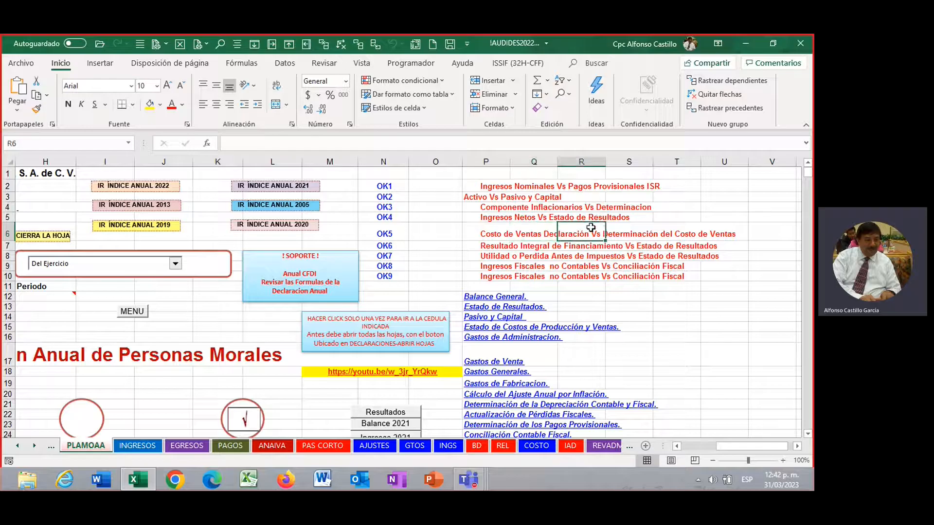
Move back along row 6 to column A, beside the Configuracion de la Declaracion heading.
{"action": "key", "text": "Left"}
{"action": "key", "text": "Left"}
{"action": "key", "text": "Left"}
{"action": "key", "text": "Left"}
{"action": "key", "text": "Left"}
{"action": "key", "text": "Left"}
{"action": "key", "text": "Left"}
{"action": "key", "text": "Left"}
{"action": "key", "text": "Left"}
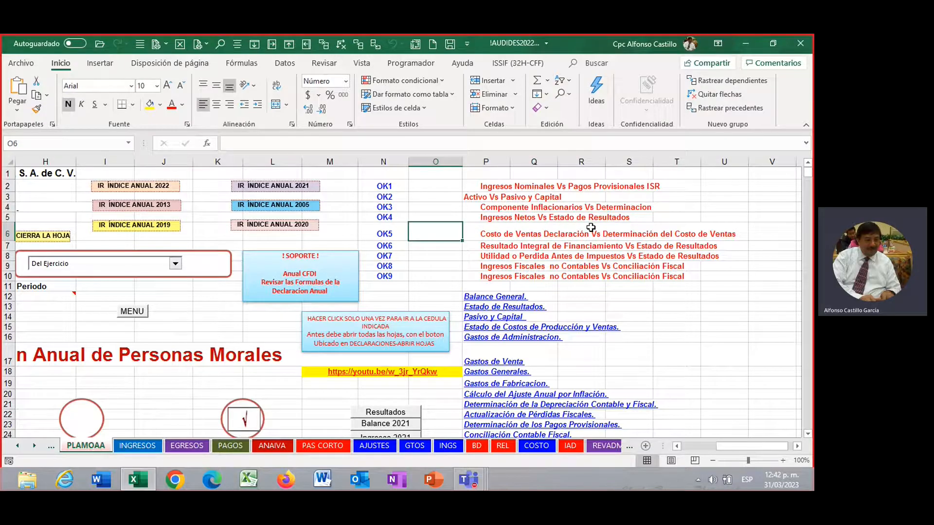
{"action": "key", "text": "Left"}
{"action": "key", "text": "Left"}
{"action": "key", "text": "Left"}
{"action": "key", "text": "Left"}
{"action": "key", "text": "Left"}
{"action": "key", "text": "Left"}
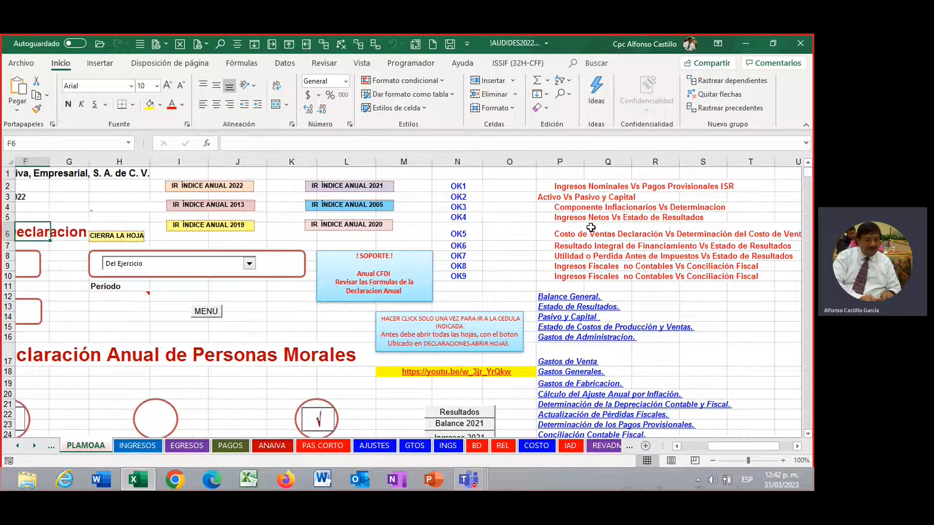
{"action": "key", "text": "Left"}
{"action": "key", "text": "Left"}
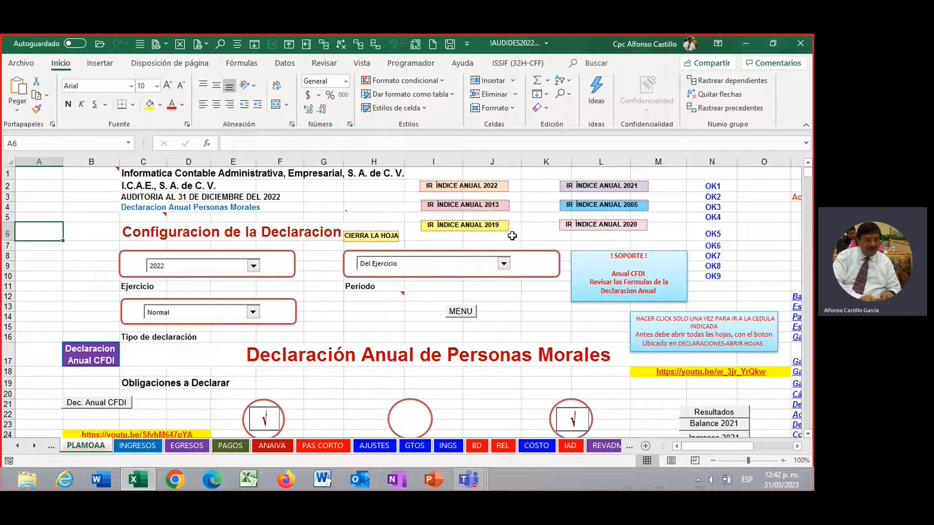
Examine the declaration settings, the Obligaciones a Declarar section and the Total a Pagar box.
{"action": "left_click", "coordinate": [504, 336]}
{"action": "scroll", "coordinate": [503, 335], "scroll_direction": "down", "scroll_amount": 6}
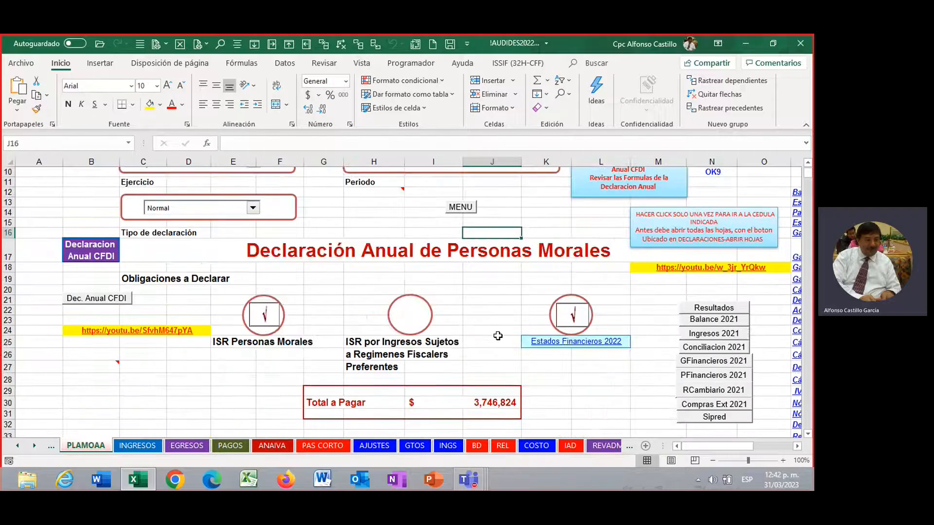
{"action": "scroll", "coordinate": [498, 336], "scroll_direction": "up", "scroll_amount": 2}
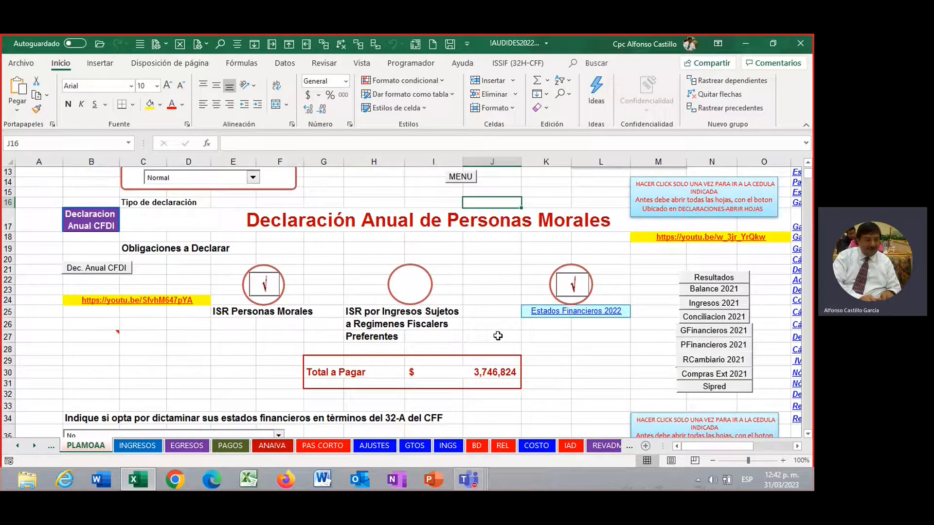
{"action": "scroll", "coordinate": [498, 336], "scroll_direction": "up", "scroll_amount": 2}
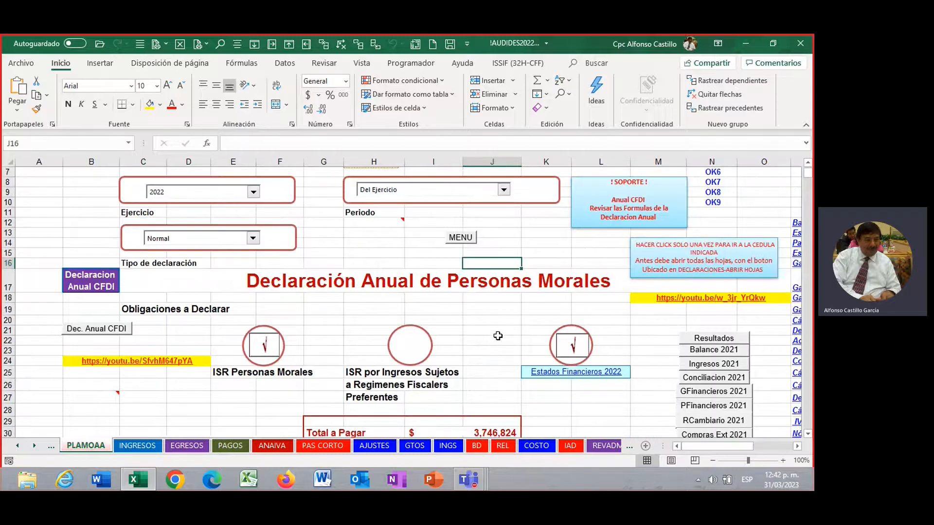
{"action": "scroll", "coordinate": [498, 336], "scroll_direction": "down", "scroll_amount": 4}
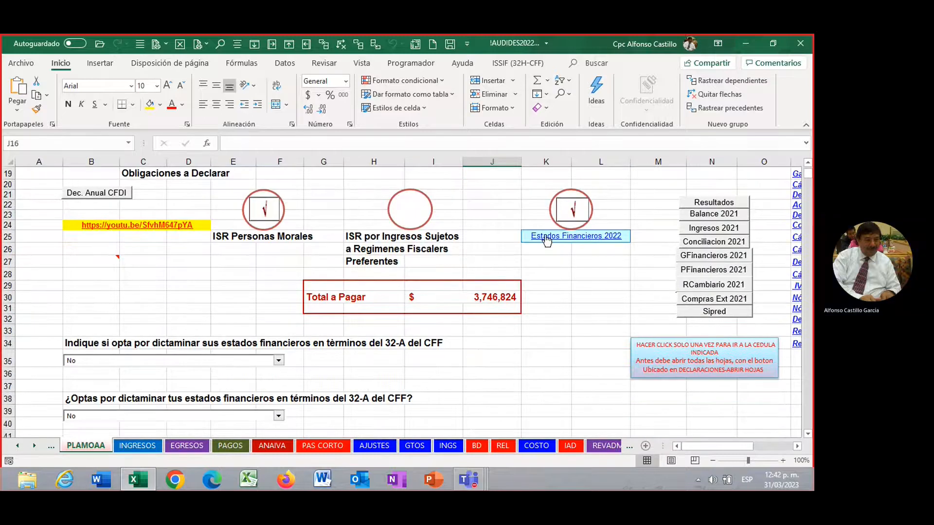
Follow the Estados Financieros 2022 link and review the short-term asset concepts, from cash to clients, and the statement index above them.
{"action": "left_click", "coordinate": [547, 238]}
{"action": "scroll", "coordinate": [501, 331], "scroll_direction": "down", "scroll_amount": 15}
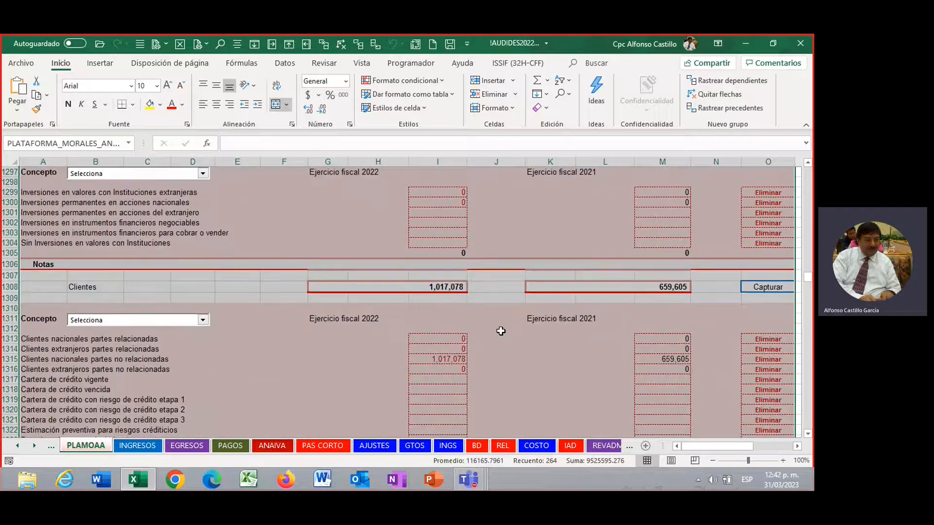
{"action": "scroll", "coordinate": [501, 331], "scroll_direction": "down", "scroll_amount": 5}
{"action": "scroll", "coordinate": [497, 331], "scroll_direction": "up", "scroll_amount": 3}
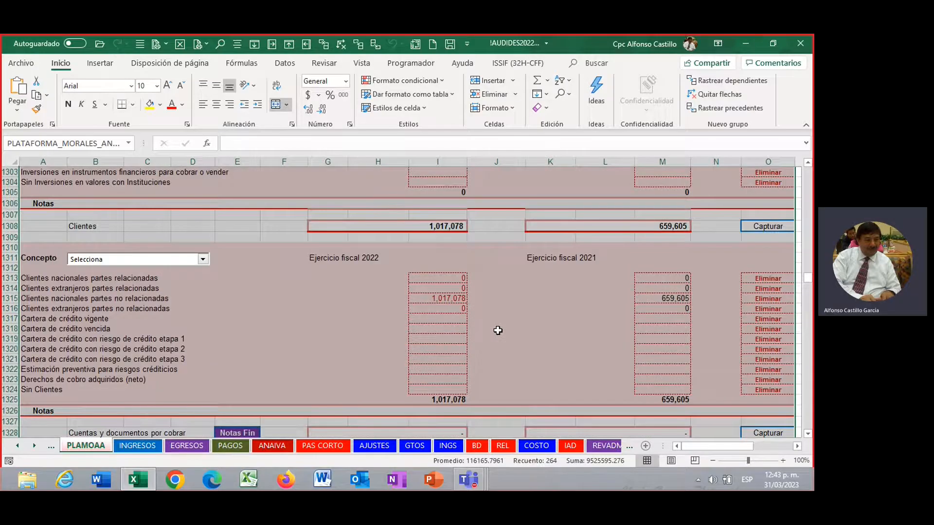
{"action": "scroll", "coordinate": [498, 331], "scroll_direction": "up", "scroll_amount": 11}
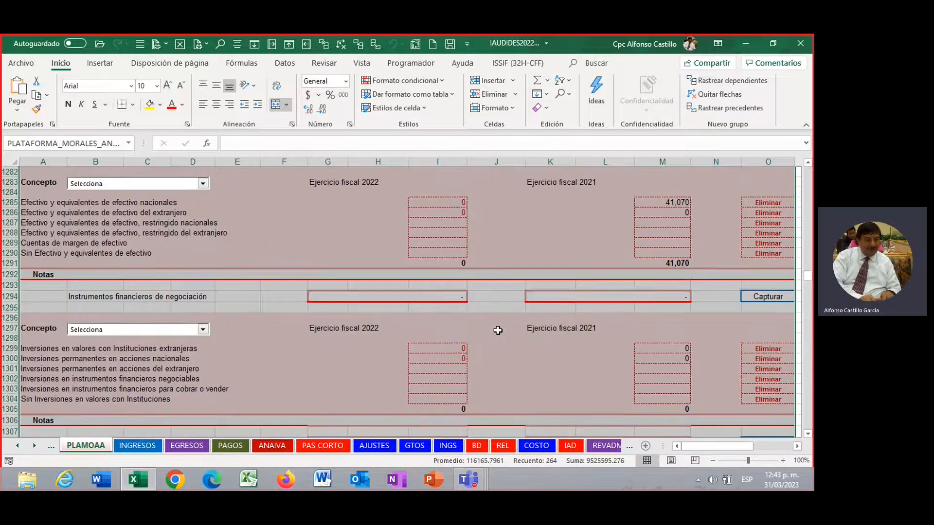
{"action": "left_click", "coordinate": [503, 375]}
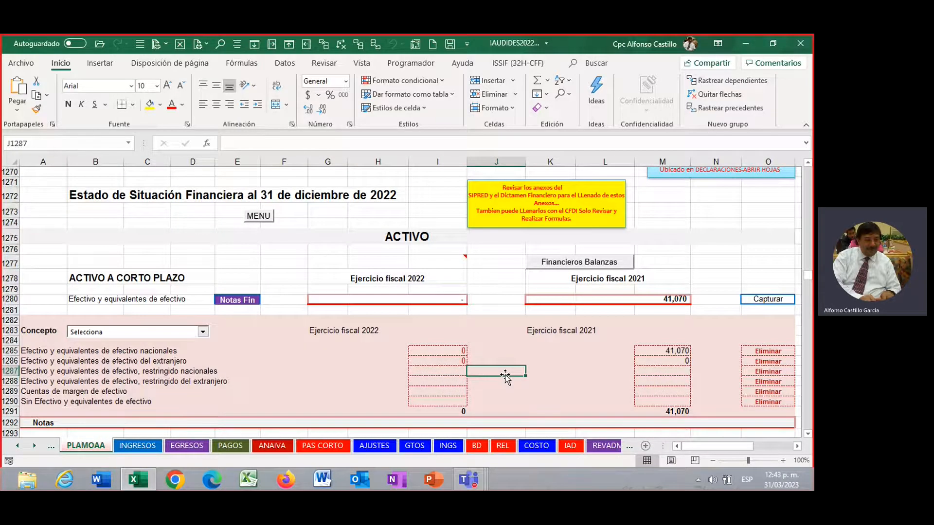
{"action": "left_click", "coordinate": [509, 351]}
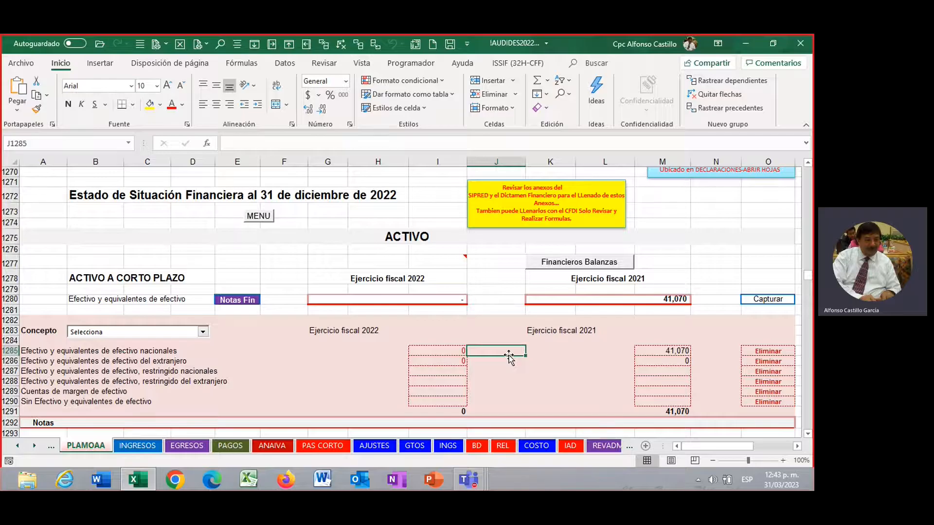
{"action": "scroll", "coordinate": [509, 357], "scroll_direction": "up", "scroll_amount": 3}
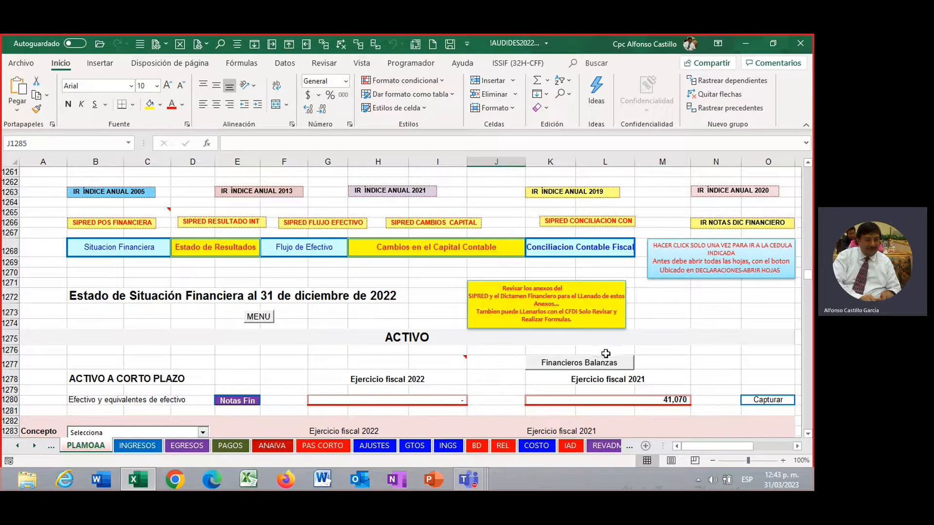
{"action": "scroll", "coordinate": [438, 335], "scroll_direction": "down", "scroll_amount": 7}
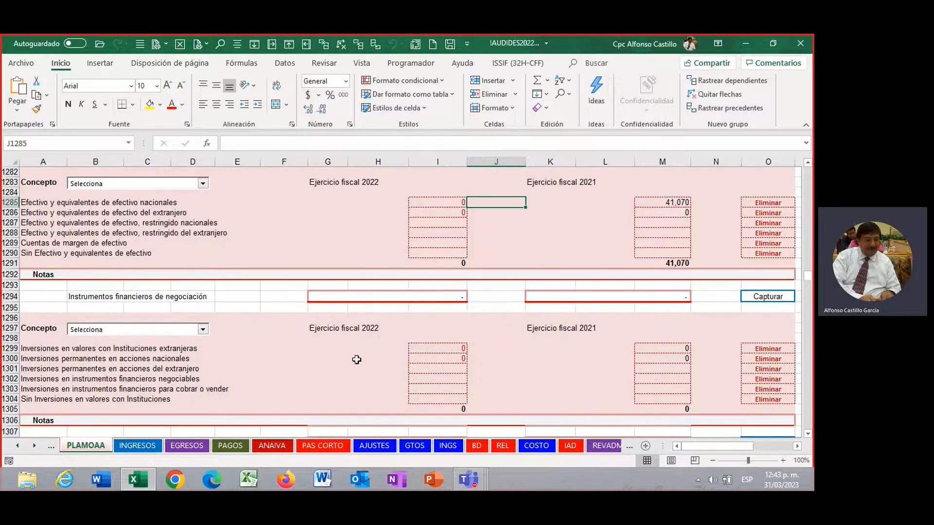
Open the EFINCS sheet and go to the header of its Estado de Costo de Ventas.
{"action": "left_click", "coordinate": [17, 446]}
{"action": "left_click", "coordinate": [17, 446]}
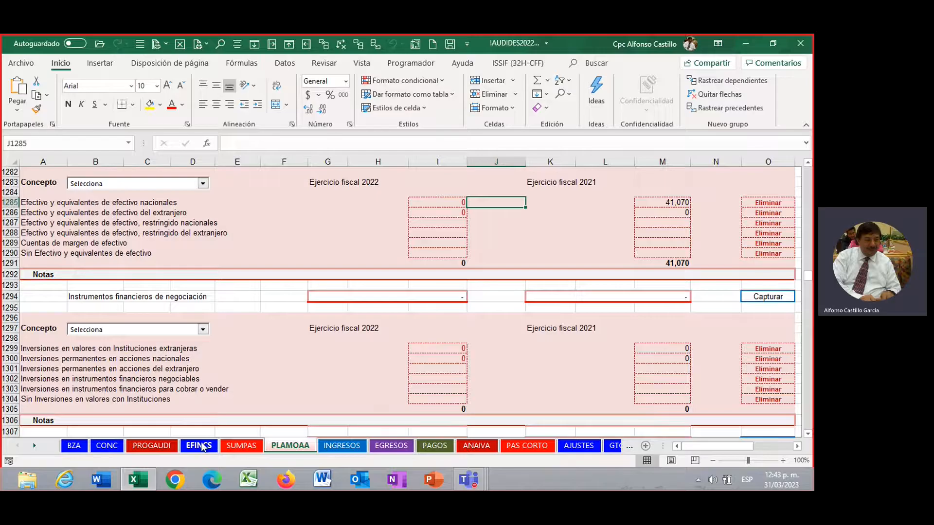
{"action": "left_click", "coordinate": [200, 445]}
{"action": "scroll", "coordinate": [657, 250], "scroll_direction": "up", "scroll_amount": 5}
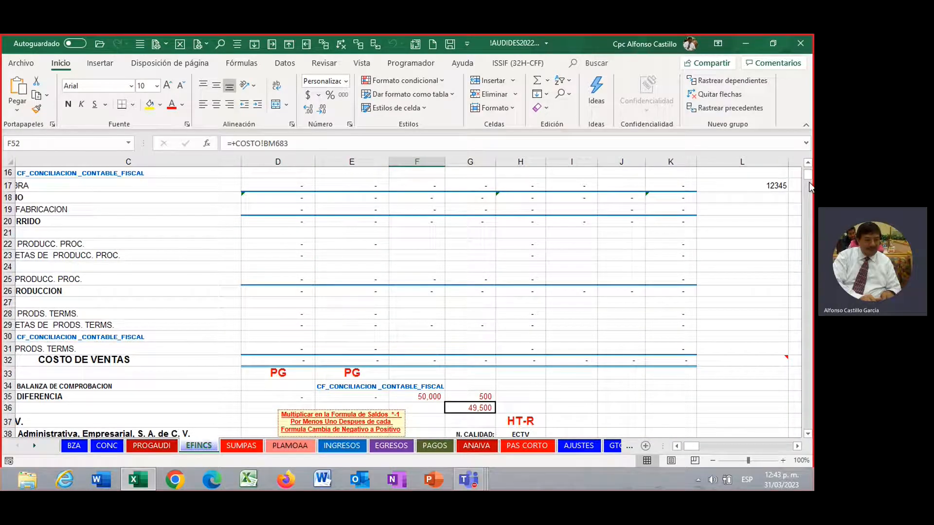
{"action": "scroll", "coordinate": [809, 182], "scroll_direction": "up", "scroll_amount": 5}
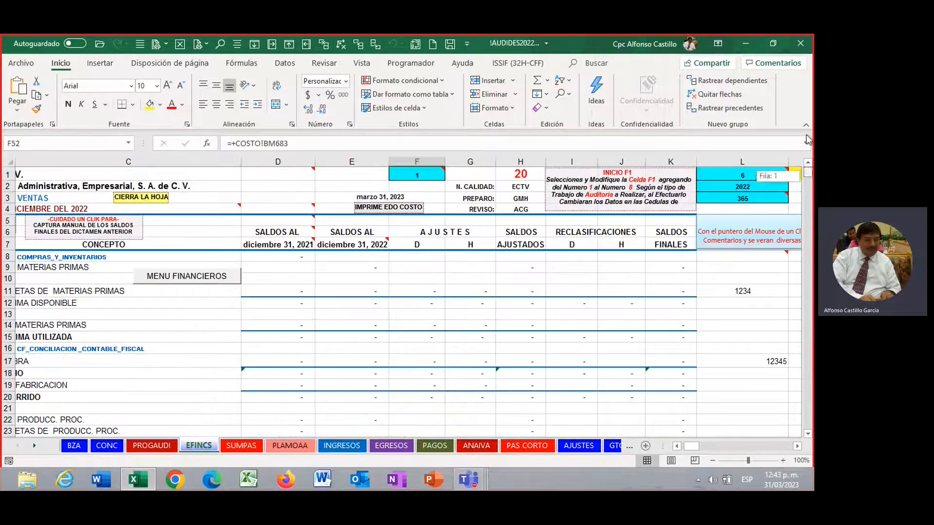
View the tutorial link and help notes beside the cost of sales statement, returning to index cell A11.
{"action": "left_click", "coordinate": [797, 446]}
{"action": "left_click", "coordinate": [797, 446]}
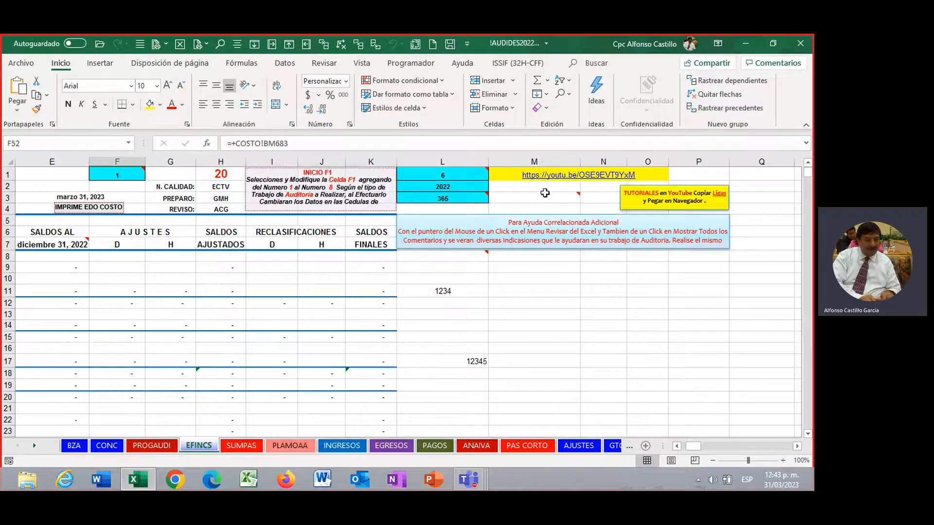
{"action": "left_click", "coordinate": [566, 288]}
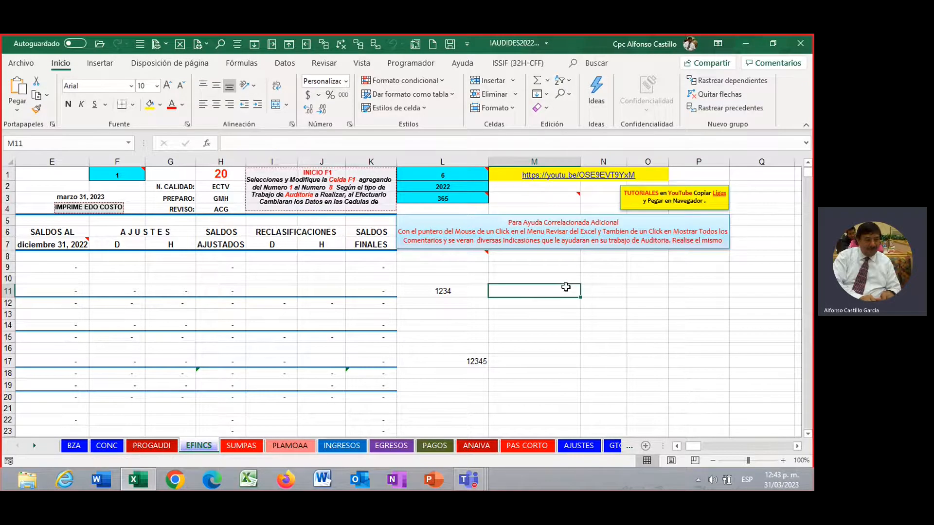
{"action": "key", "text": "Left"}
{"action": "key", "text": "Home"}
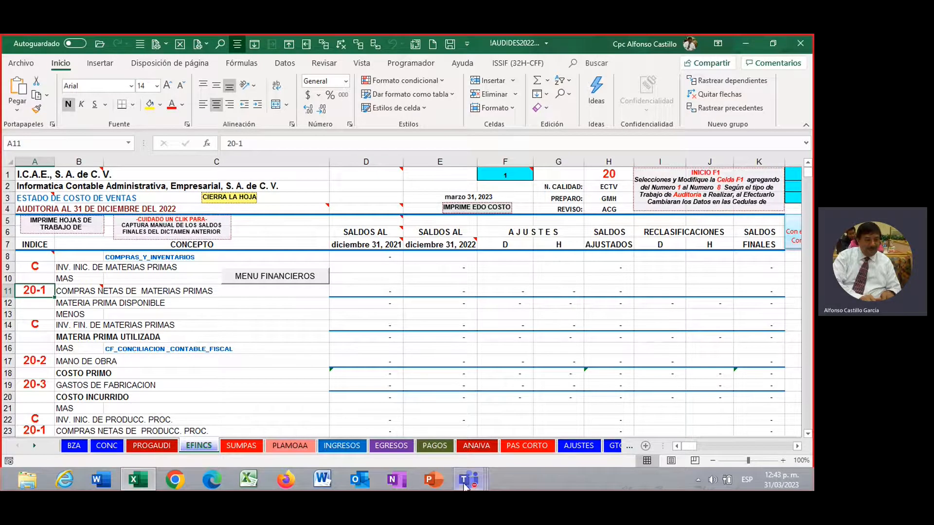
Switch to the ISSIF "32H-CFF" meeting in Microsoft Teams and leave it.
{"action": "mouse_move", "coordinate": [466, 484]}
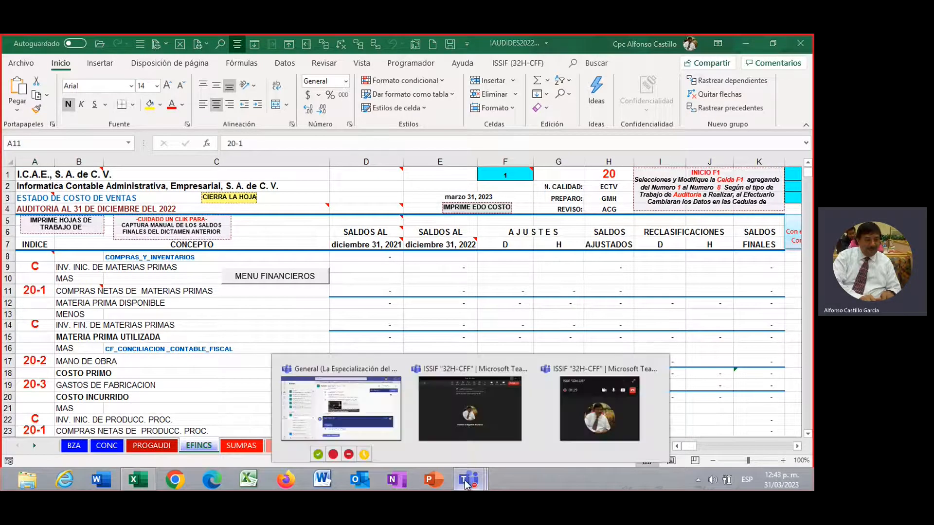
{"action": "left_click", "coordinate": [504, 415]}
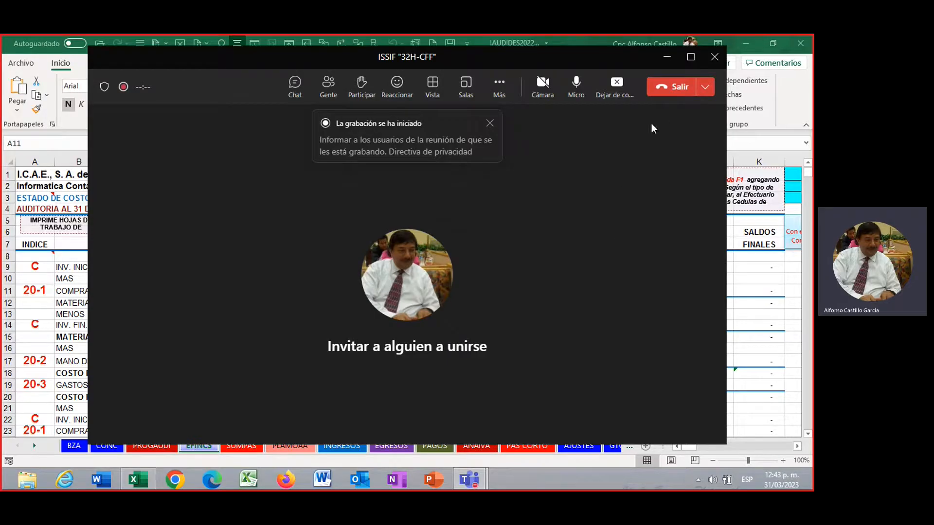
{"action": "left_click", "coordinate": [670, 89]}
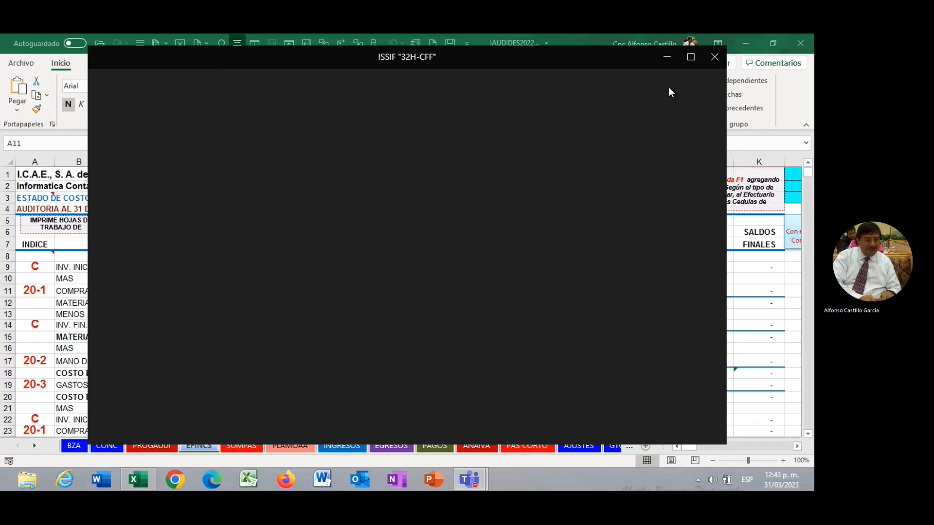